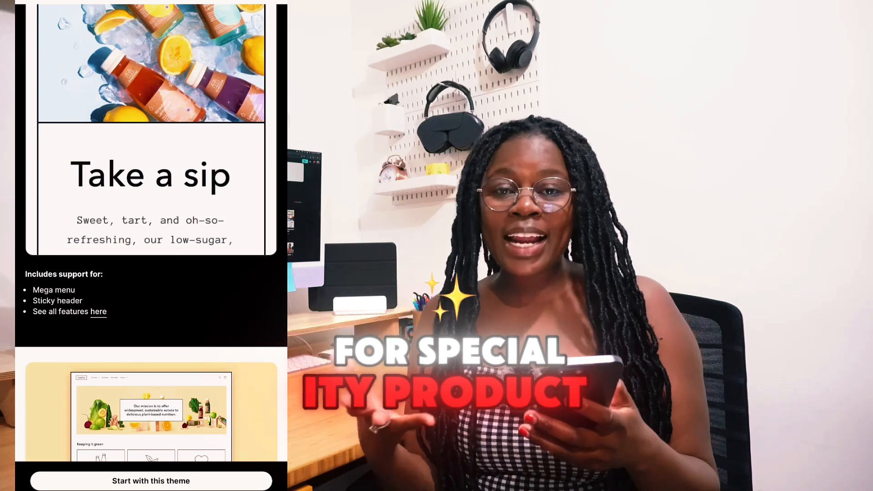
Examine the Taste theme's supported features and its design highlights on the theme's listing page.
{"action": "scroll", "coordinate": [151, 227], "scroll_direction": "down", "scroll_amount": 2}
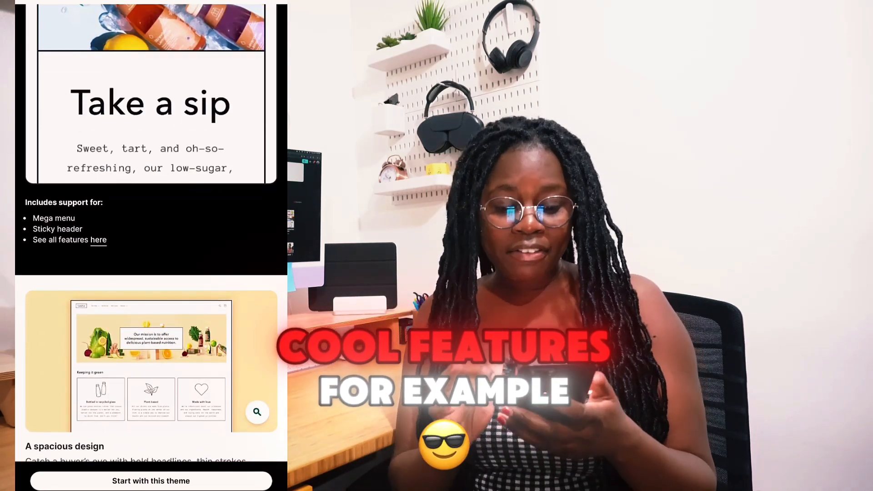
{"action": "scroll", "coordinate": [151, 227], "scroll_direction": "up", "scroll_amount": 3}
{"action": "scroll", "coordinate": [151, 228], "scroll_direction": "down", "scroll_amount": 8}
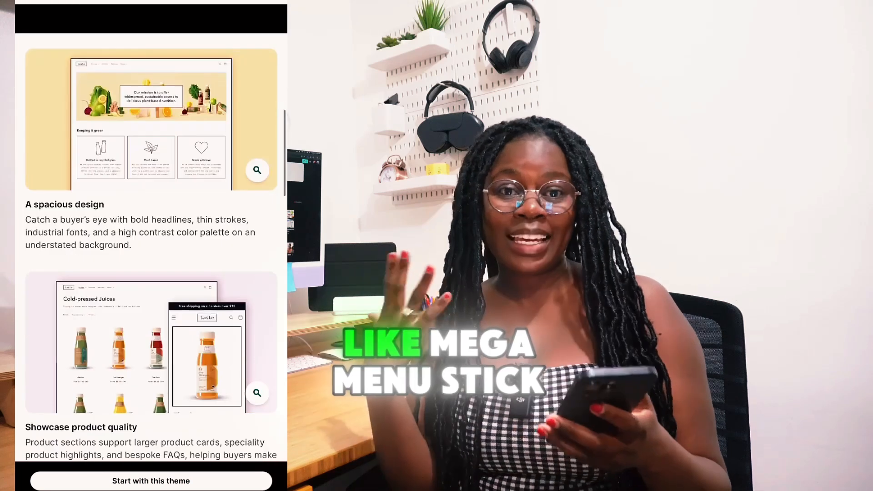
{"action": "scroll", "coordinate": [151, 246], "scroll_direction": "down", "scroll_amount": 8}
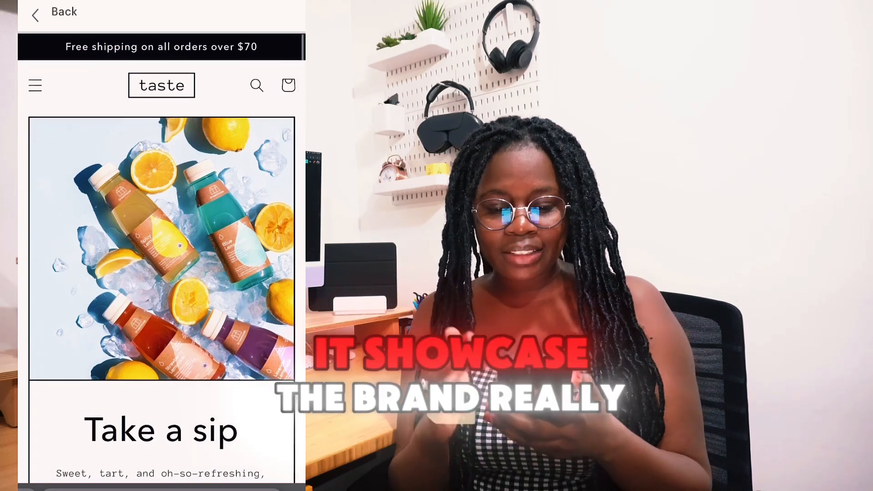
Look through the Taste theme's demo store, from the opening banner past the bestsellers to the product collections.
{"action": "scroll", "coordinate": [162, 255], "scroll_direction": "down", "scroll_amount": 1}
{"action": "scroll", "coordinate": [162, 255], "scroll_direction": "down", "scroll_amount": 7}
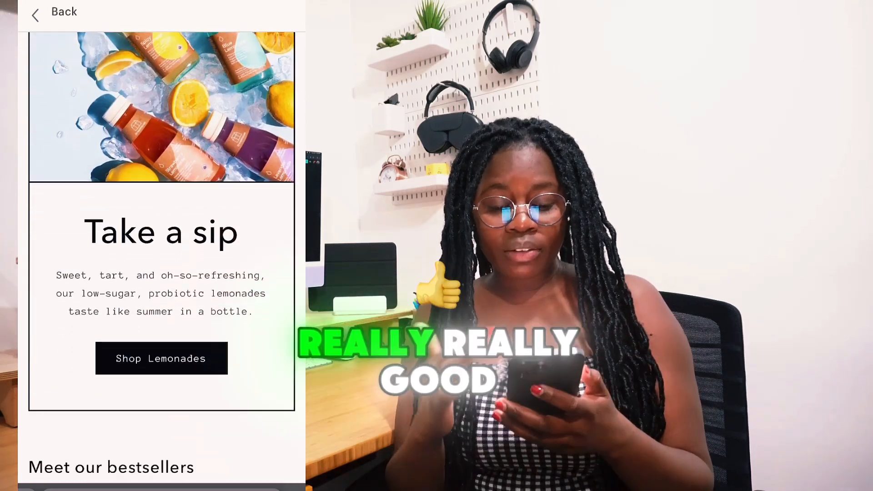
{"action": "scroll", "coordinate": [162, 255], "scroll_direction": "down", "scroll_amount": 4}
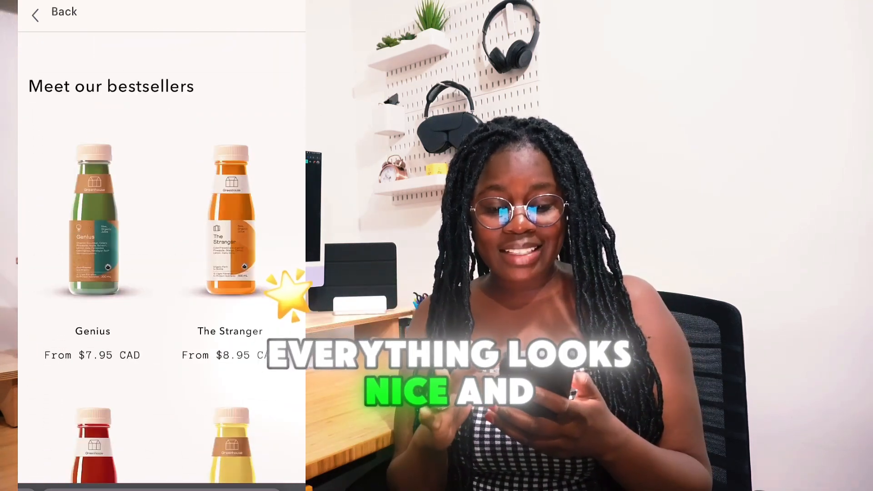
{"action": "scroll", "coordinate": [162, 255], "scroll_direction": "down", "scroll_amount": 3}
{"action": "scroll", "coordinate": [162, 255], "scroll_direction": "down", "scroll_amount": 3}
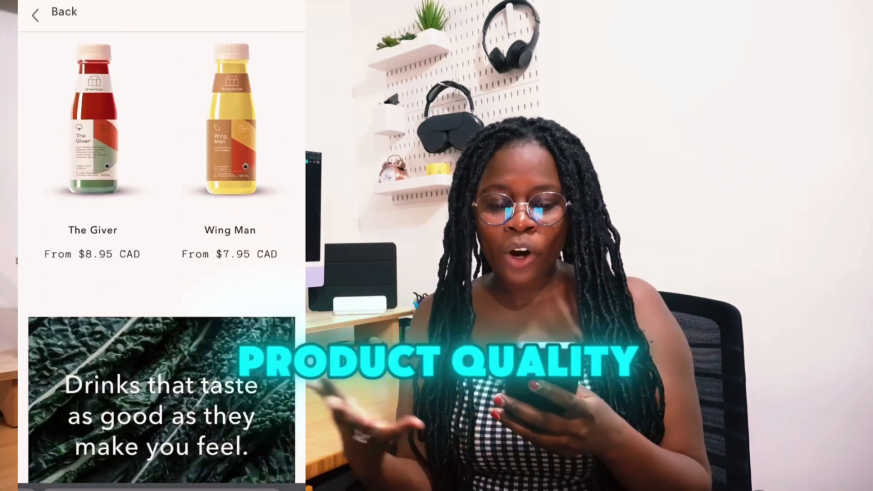
{"action": "scroll", "coordinate": [162, 254], "scroll_direction": "down", "scroll_amount": 9}
{"action": "scroll", "coordinate": [162, 255], "scroll_direction": "down", "scroll_amount": 9}
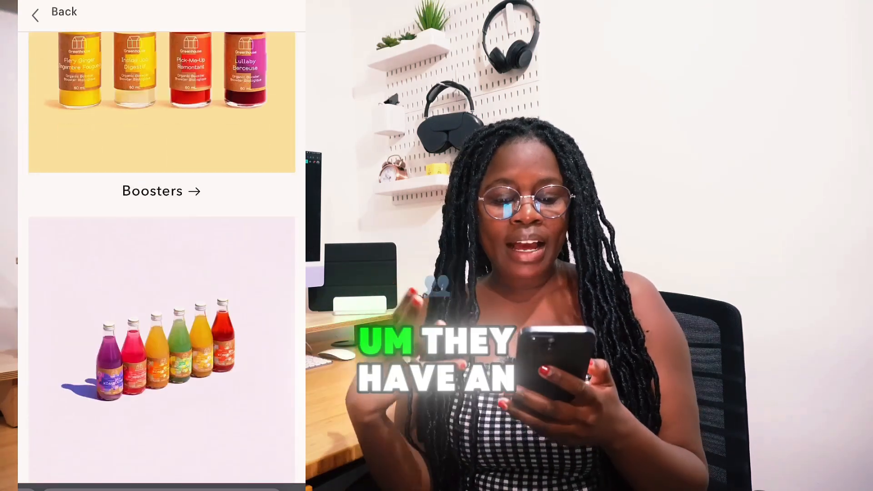
{"action": "scroll", "coordinate": [162, 255], "scroll_direction": "down", "scroll_amount": 5}
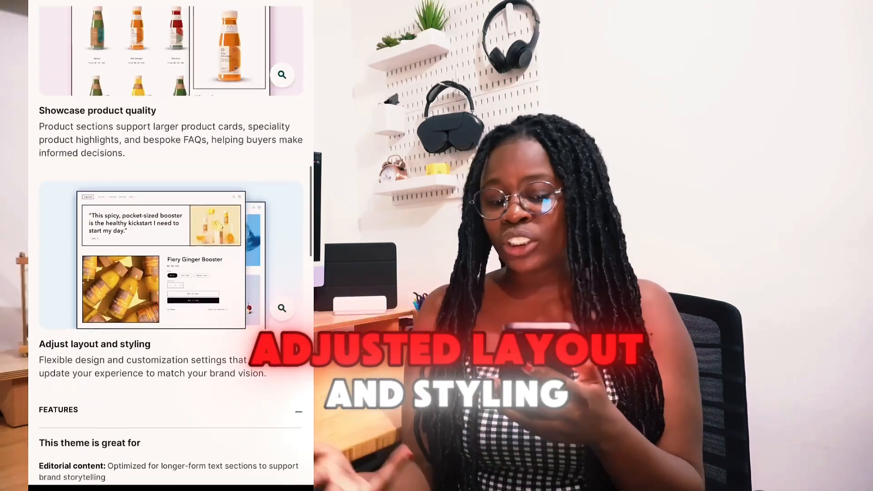
Read the theme's layout and styling description and its full list of cart, marketing and merchandising features.
{"action": "scroll", "coordinate": [171, 255], "scroll_direction": "down", "scroll_amount": 1}
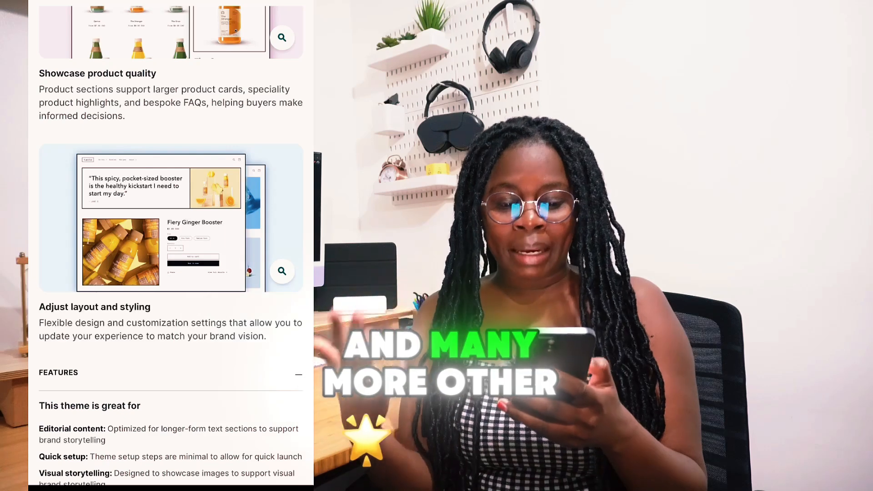
{"action": "scroll", "coordinate": [171, 255], "scroll_direction": "down", "scroll_amount": 5}
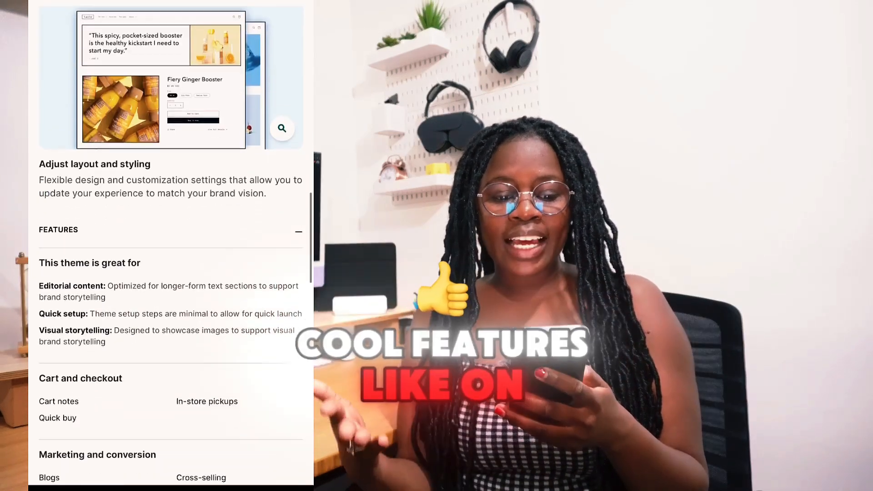
{"action": "scroll", "coordinate": [171, 255], "scroll_direction": "down", "scroll_amount": 2}
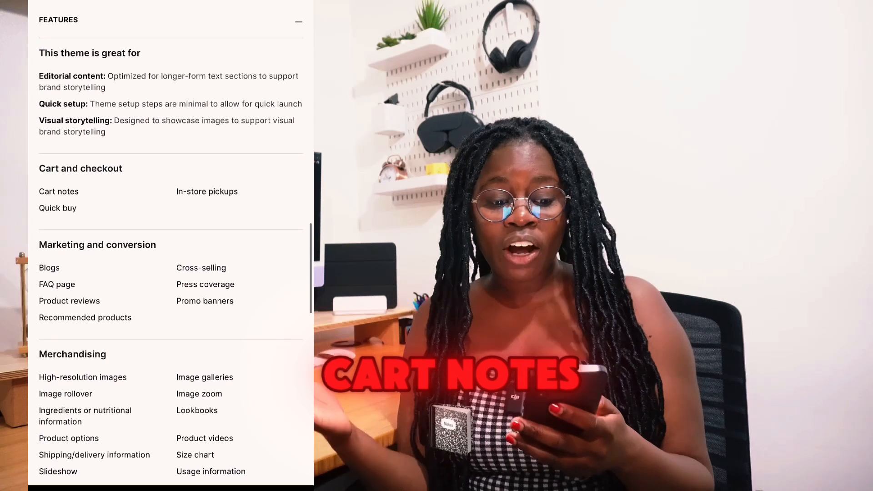
{"action": "scroll", "coordinate": [171, 255], "scroll_direction": "down", "scroll_amount": 1}
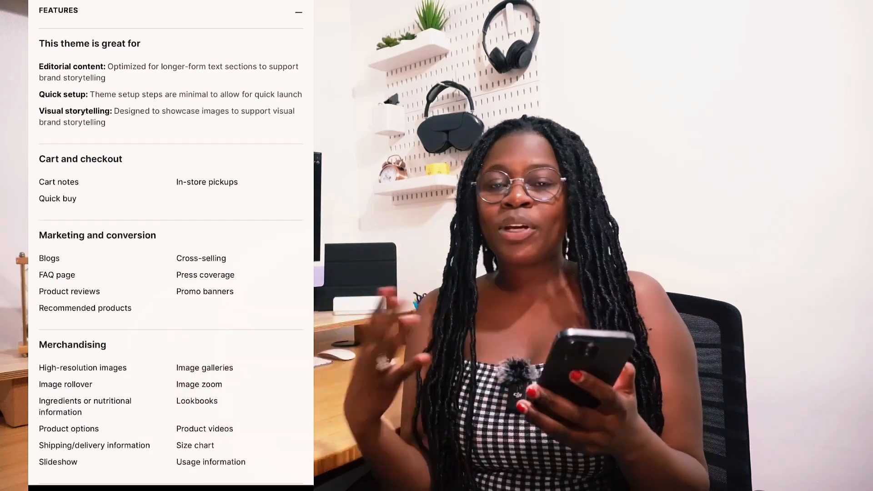
{"action": "scroll", "coordinate": [171, 246], "scroll_direction": "up", "scroll_amount": 3}
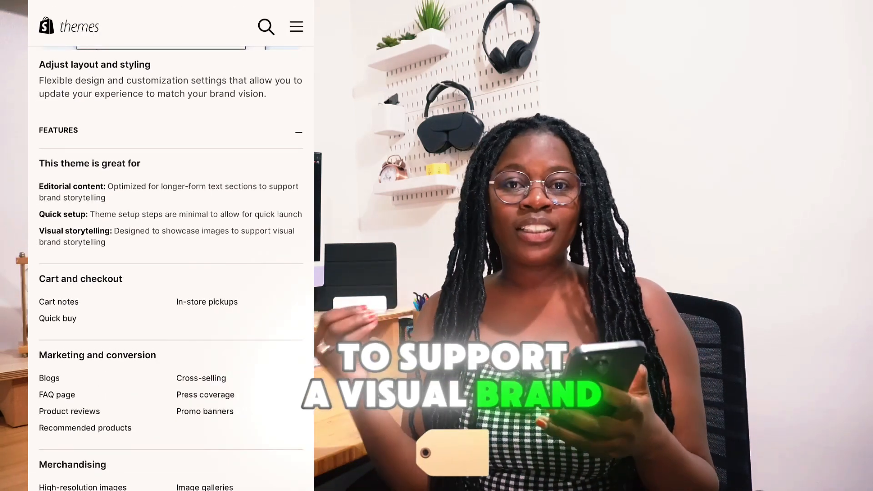
{"action": "scroll", "coordinate": [171, 268], "scroll_direction": "up", "scroll_amount": 1}
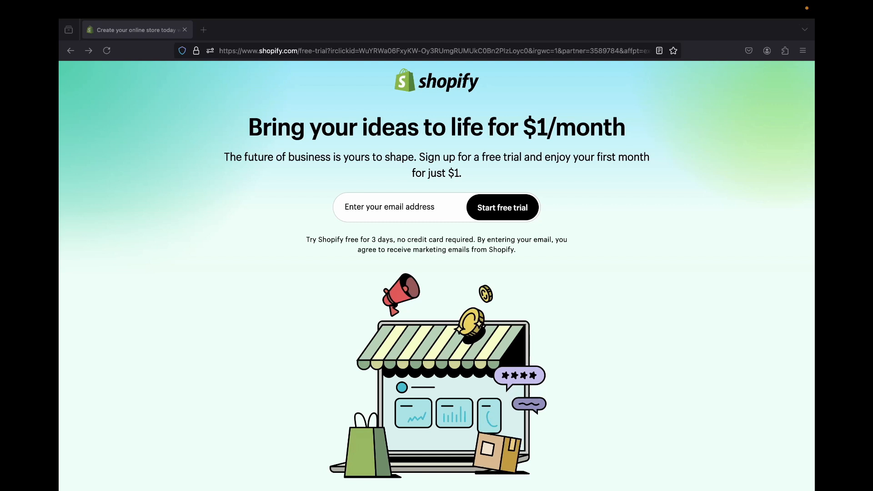
Enter the account e-mail address on the Shopify free-trial page and start the free trial.
{"action": "left_click", "coordinate": [390, 207]}
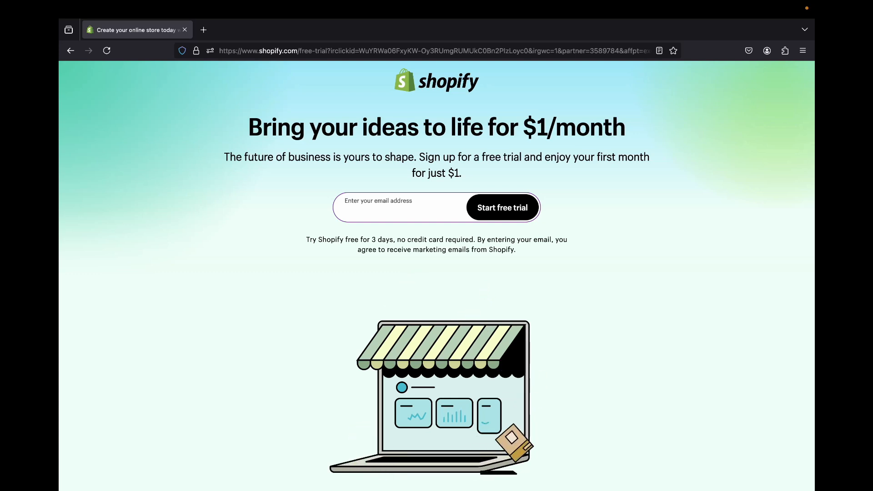
{"action": "left_click_drag", "start_coordinate": [545, 157], "coordinate": [462, 173]}
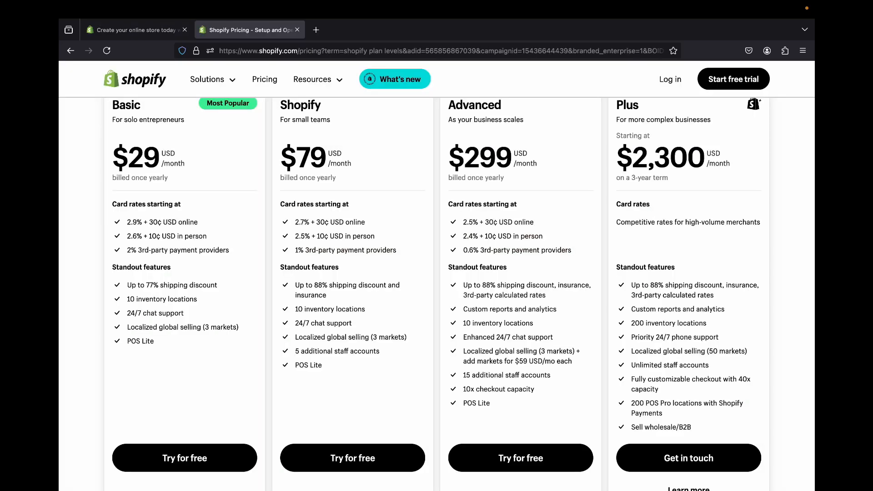
{"action": "left_click", "coordinate": [136, 30]}
{"action": "left_click", "coordinate": [255, 204]}
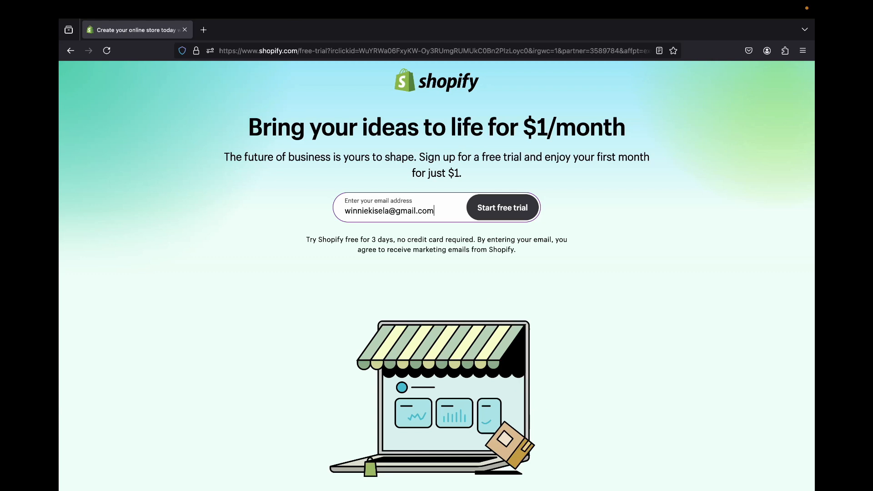
{"action": "left_click", "coordinate": [502, 208]}
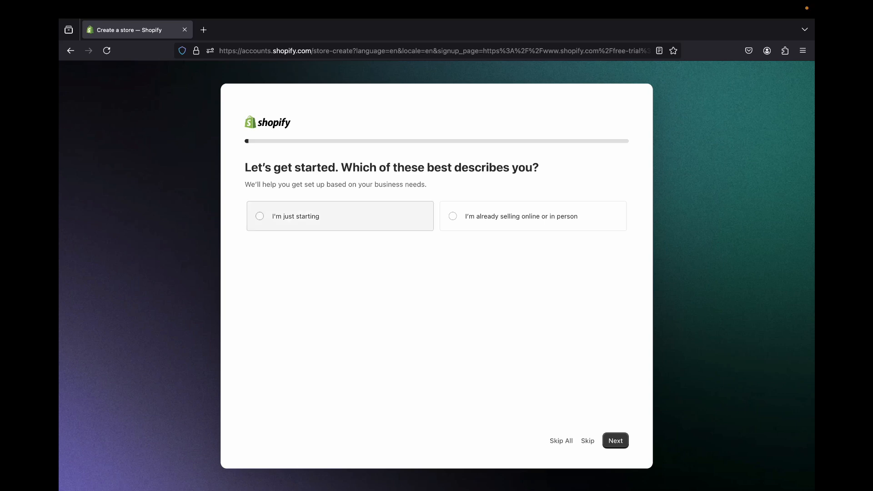
Answer the store setup questions with "I'm just starting" and United States as the business location.
{"action": "left_click", "coordinate": [296, 216]}
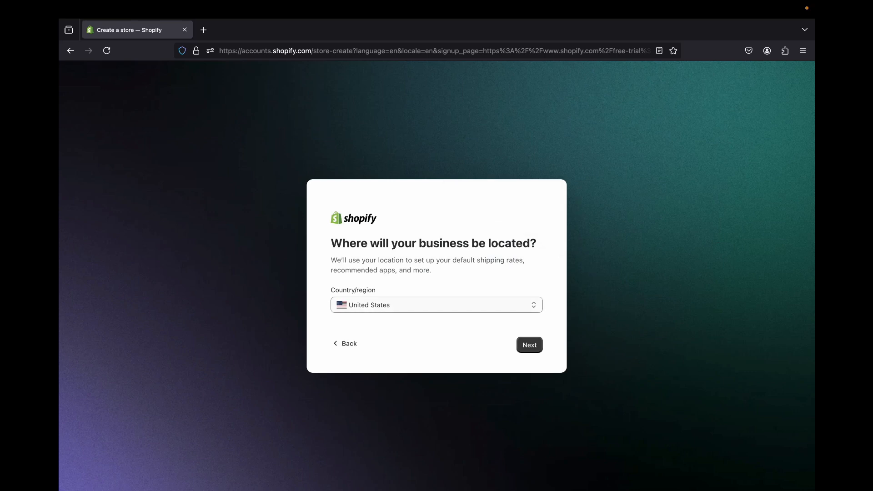
{"action": "left_click", "coordinate": [436, 305]}
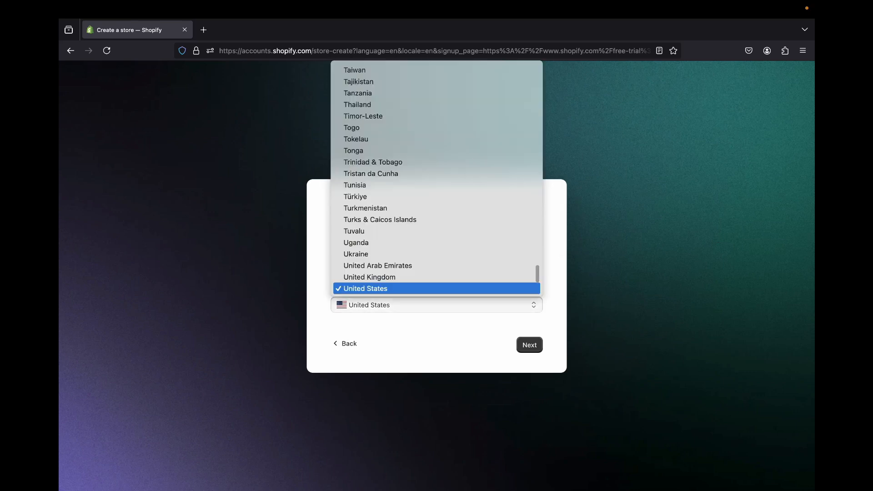
{"action": "scroll", "coordinate": [437, 228], "scroll_direction": "up", "scroll_amount": 15}
{"action": "scroll", "coordinate": [437, 93], "scroll_direction": "down", "scroll_amount": 15}
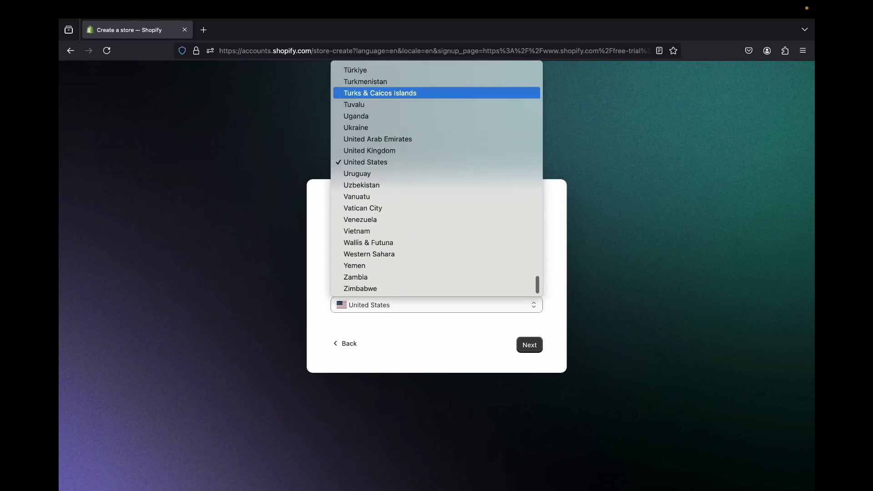
{"action": "left_click", "coordinate": [437, 310]}
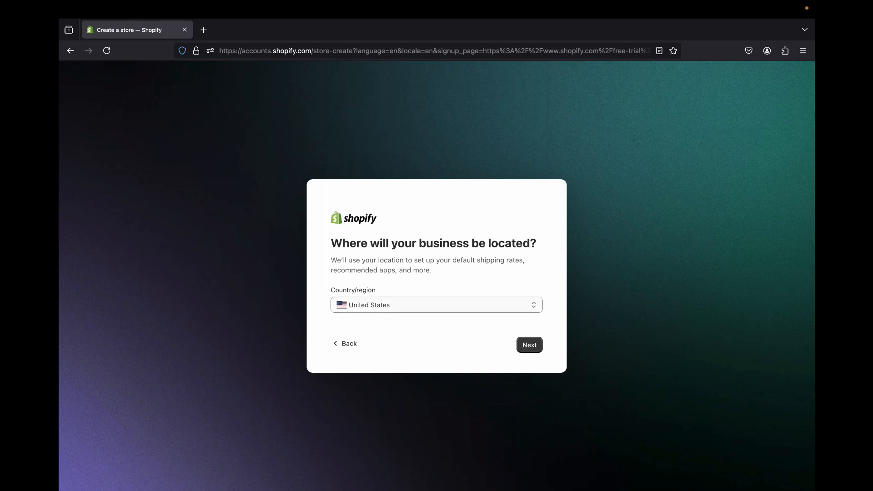
{"action": "key", "text": "Return"}
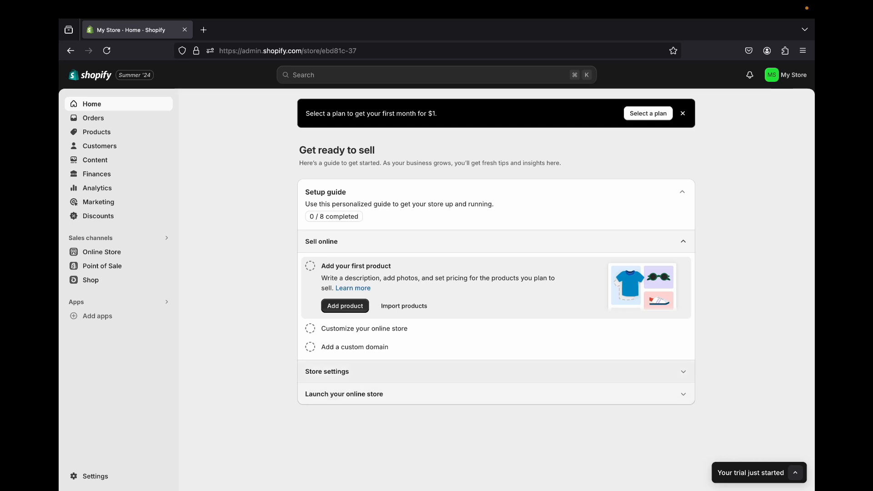
Open the online store's themes and, from the password-protection notice, select the Basic plan.
{"action": "left_click", "coordinate": [101, 252]}
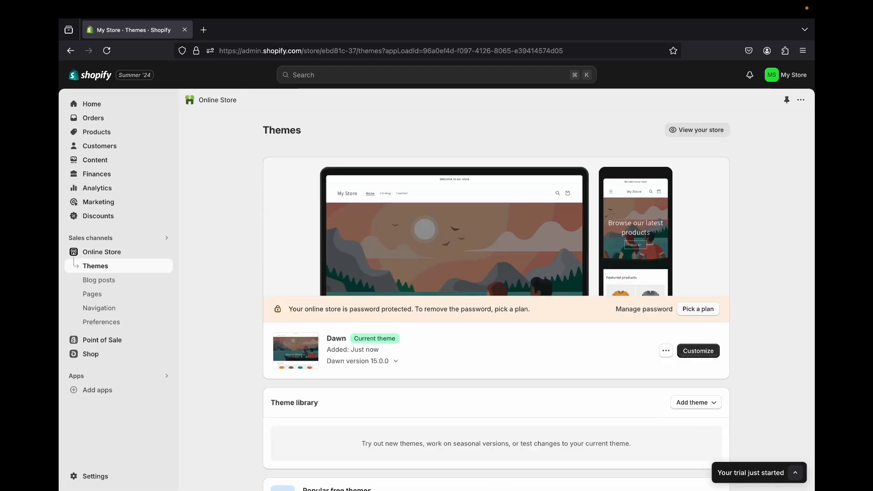
{"action": "left_click", "coordinate": [698, 309]}
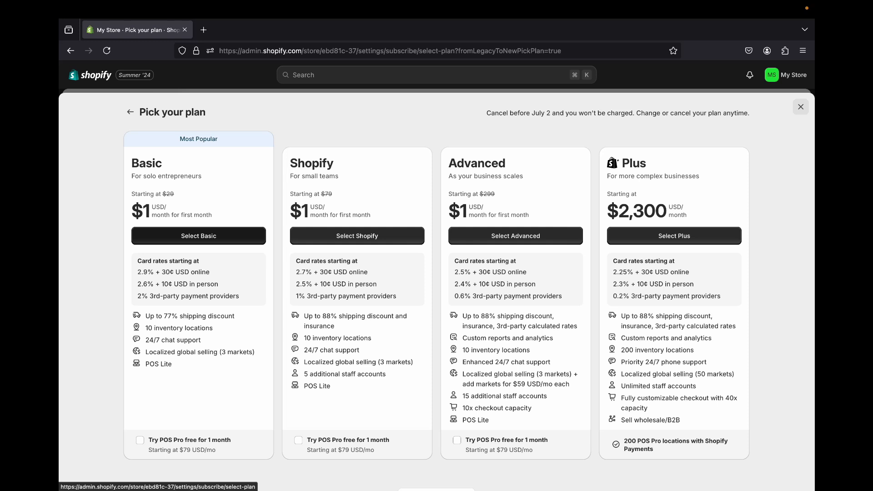
{"action": "left_click", "coordinate": [199, 236]}
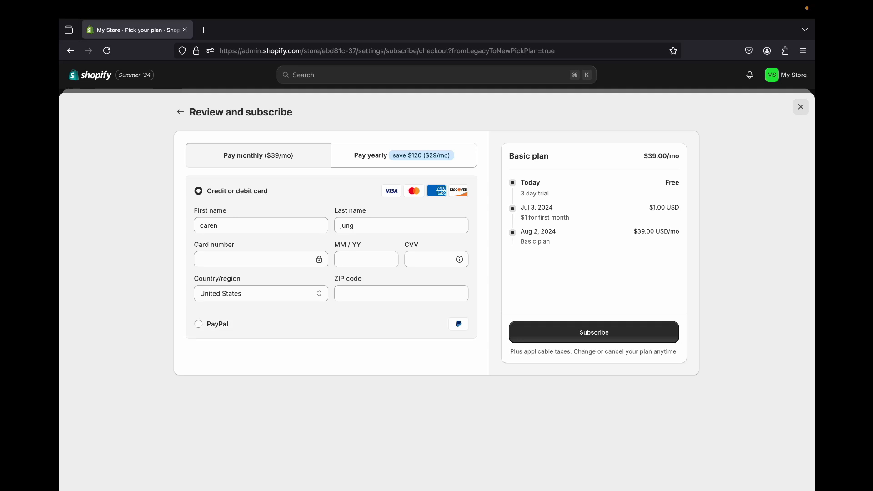
Try the PayPal and credit or debit card payment options for the Basic plan, with yearly billing.
{"action": "left_click", "coordinate": [198, 324]}
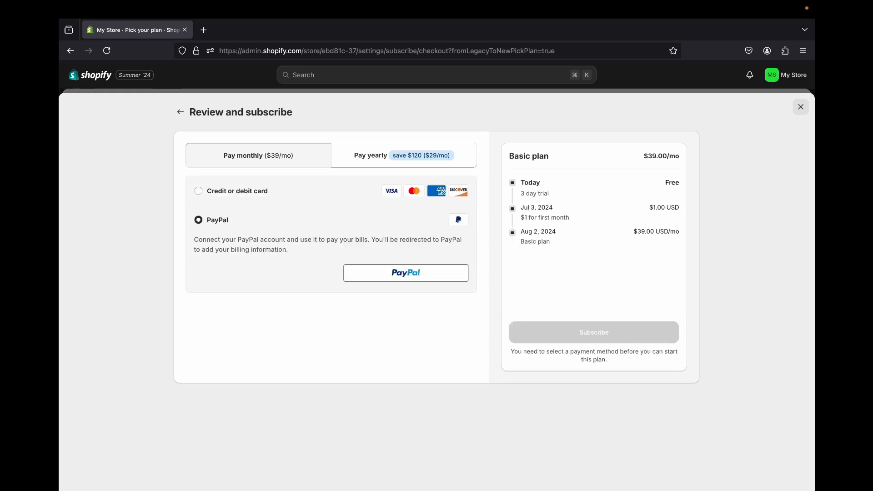
{"action": "left_click", "coordinate": [199, 191]}
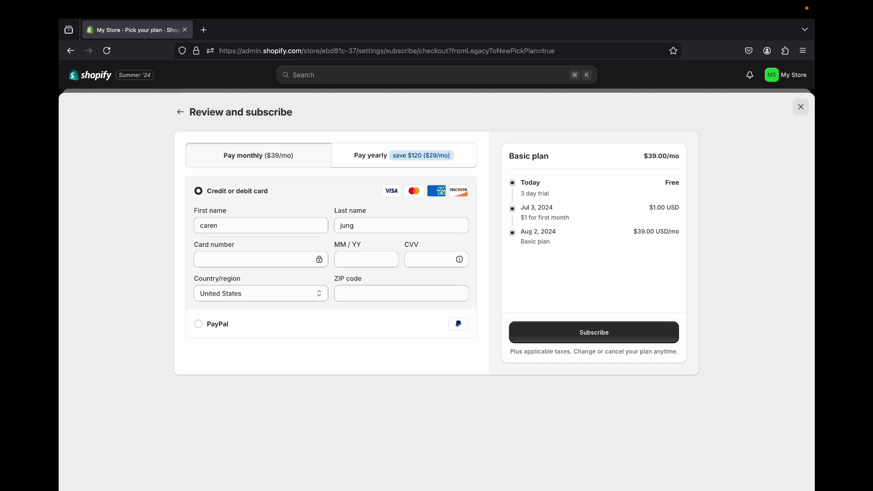
{"action": "left_click", "coordinate": [404, 155]}
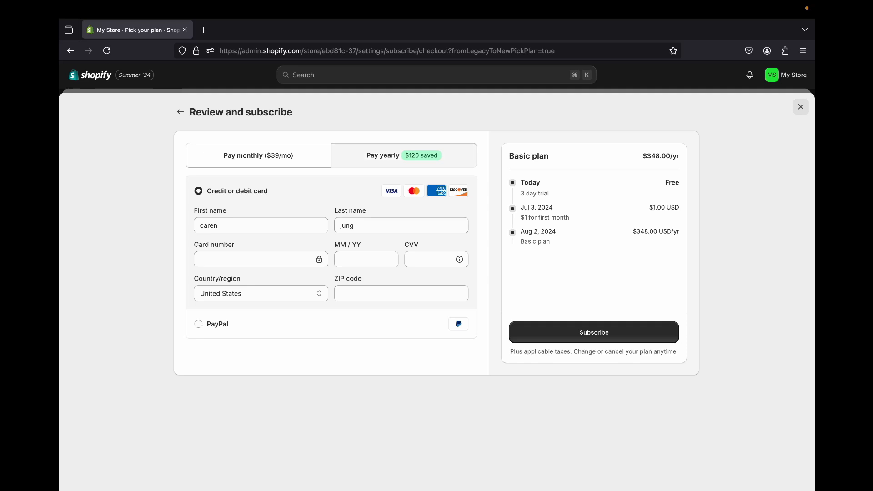
{"action": "left_click", "coordinate": [255, 260]}
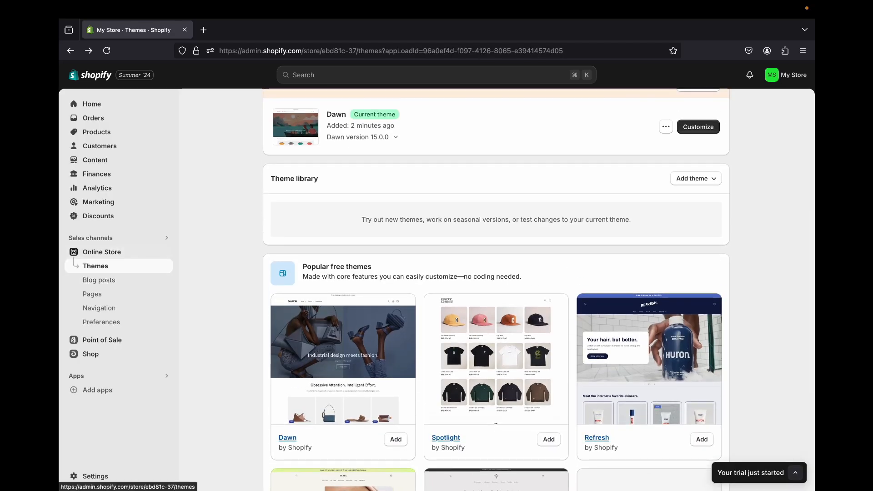
Look through the popular free themes and the store's current Dawn theme on the Themes page.
{"action": "scroll", "coordinate": [527, 272], "scroll_direction": "down", "scroll_amount": 3}
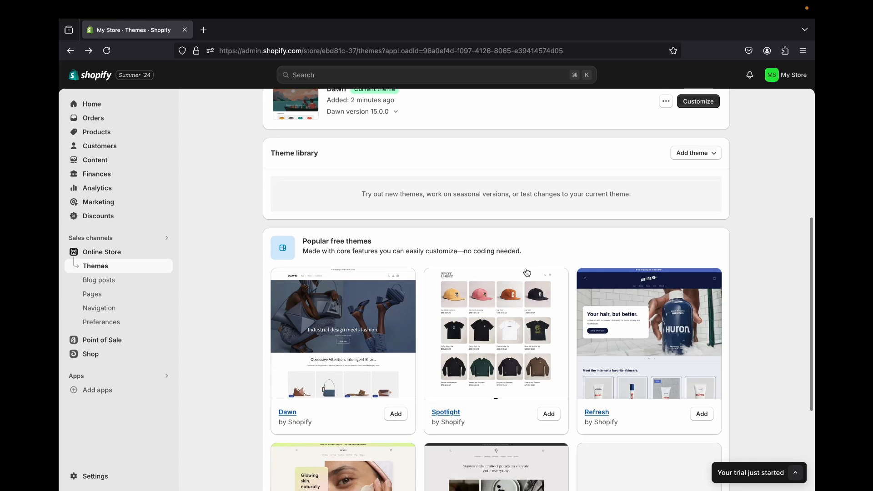
{"action": "scroll", "coordinate": [527, 272], "scroll_direction": "down", "scroll_amount": 3}
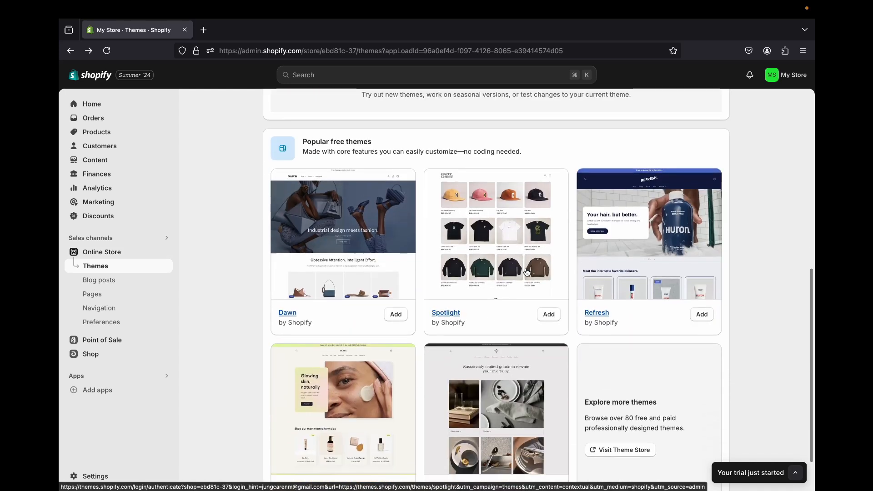
{"action": "scroll", "coordinate": [528, 273], "scroll_direction": "down", "scroll_amount": 3}
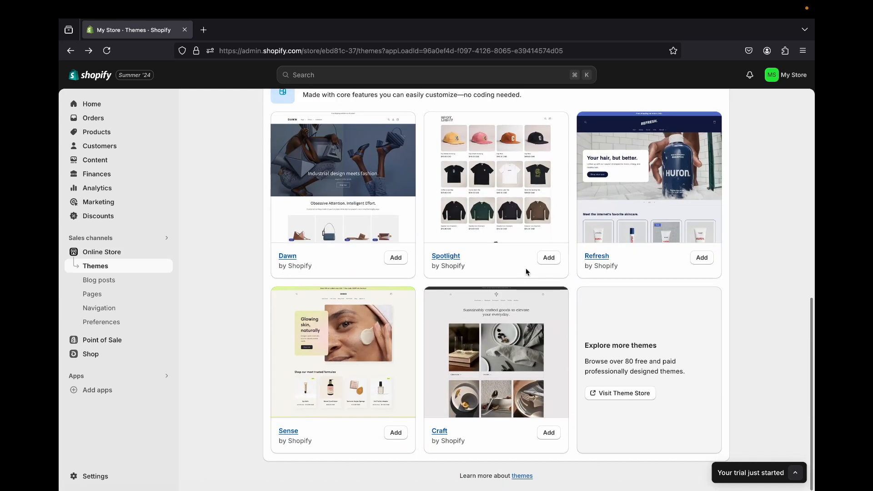
{"action": "scroll", "coordinate": [527, 272], "scroll_direction": "up", "scroll_amount": 3}
{"action": "scroll", "coordinate": [527, 272], "scroll_direction": "down", "scroll_amount": 1}
{"action": "scroll", "coordinate": [527, 272], "scroll_direction": "up", "scroll_amount": 8}
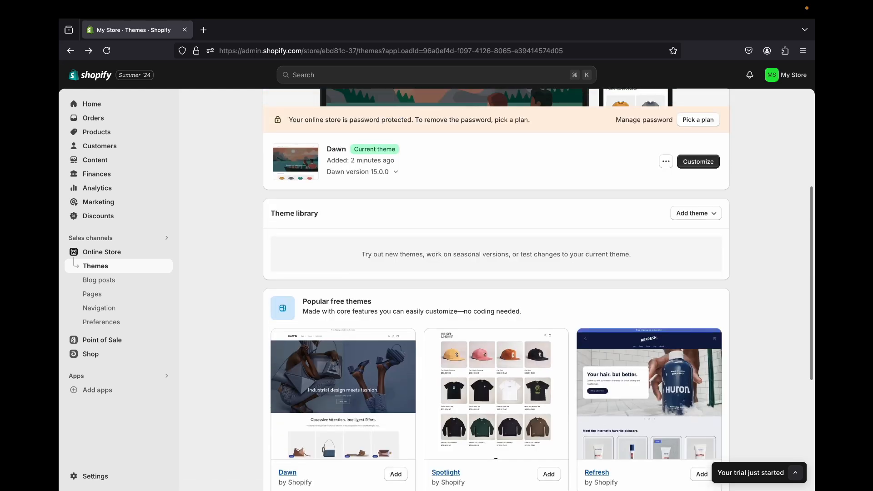
{"action": "scroll", "coordinate": [496, 290], "scroll_direction": "up", "scroll_amount": 4}
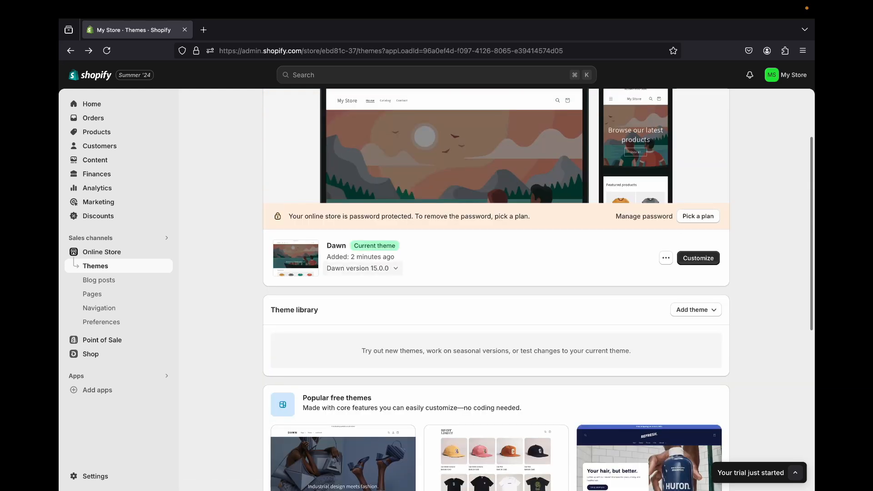
Open the Shopify Theme Store from the store's Themes page and look through all the free and paid themes.
{"action": "scroll", "coordinate": [497, 290], "scroll_direction": "down", "scroll_amount": 10}
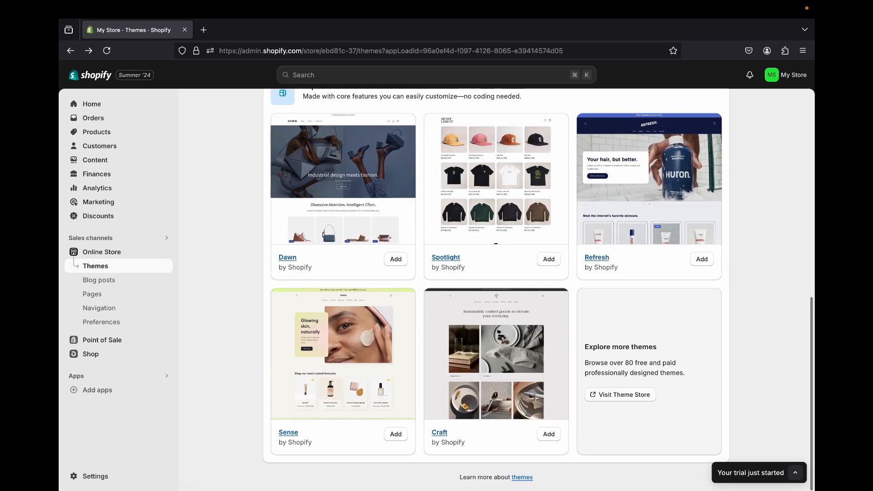
{"action": "left_click", "coordinate": [621, 394]}
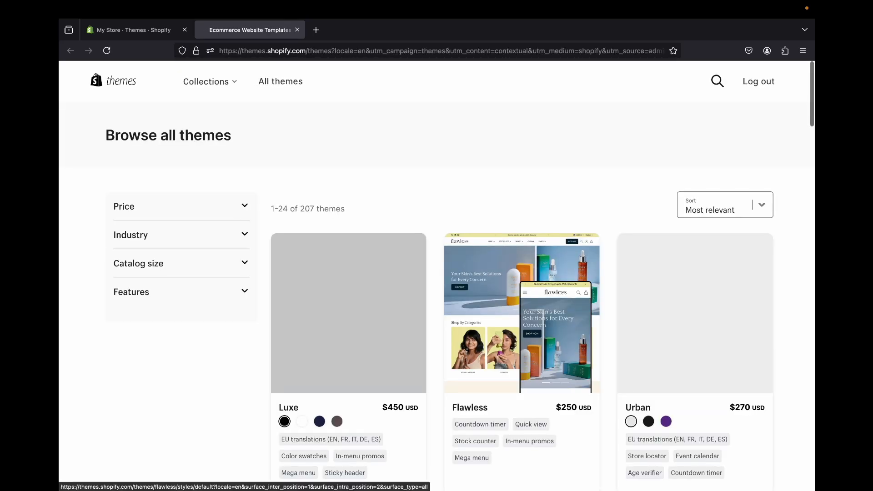
{"action": "scroll", "coordinate": [436, 273], "scroll_direction": "down", "scroll_amount": 2}
{"action": "scroll", "coordinate": [290, 425], "scroll_direction": "down", "scroll_amount": 10}
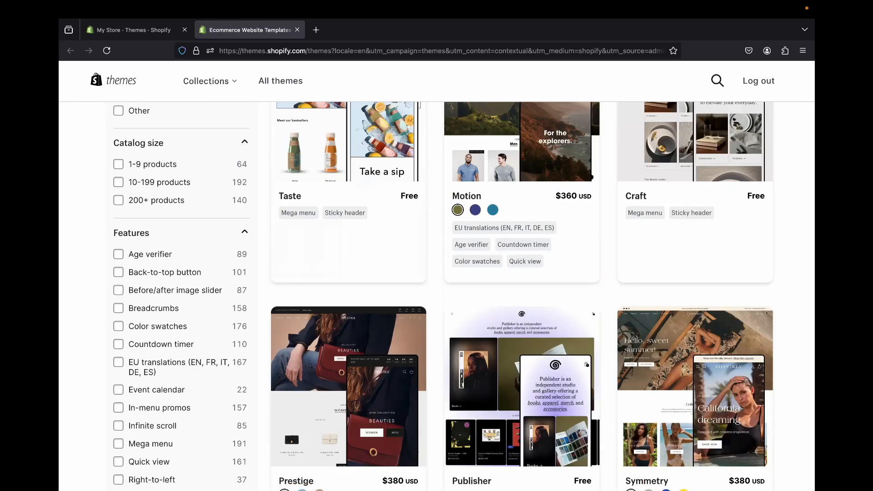
{"action": "scroll", "coordinate": [290, 425], "scroll_direction": "up", "scroll_amount": 5}
{"action": "scroll", "coordinate": [343, 188], "scroll_direction": "down", "scroll_amount": 7}
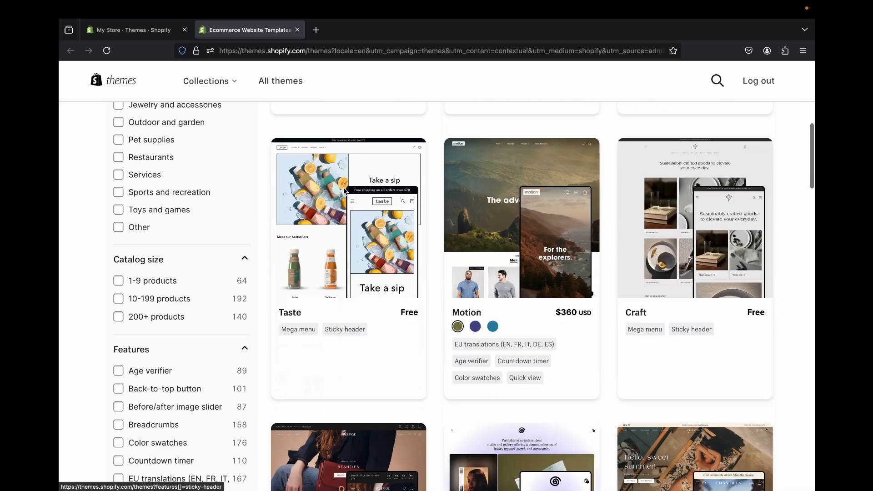
{"action": "scroll", "coordinate": [343, 187], "scroll_direction": "up", "scroll_amount": 13}
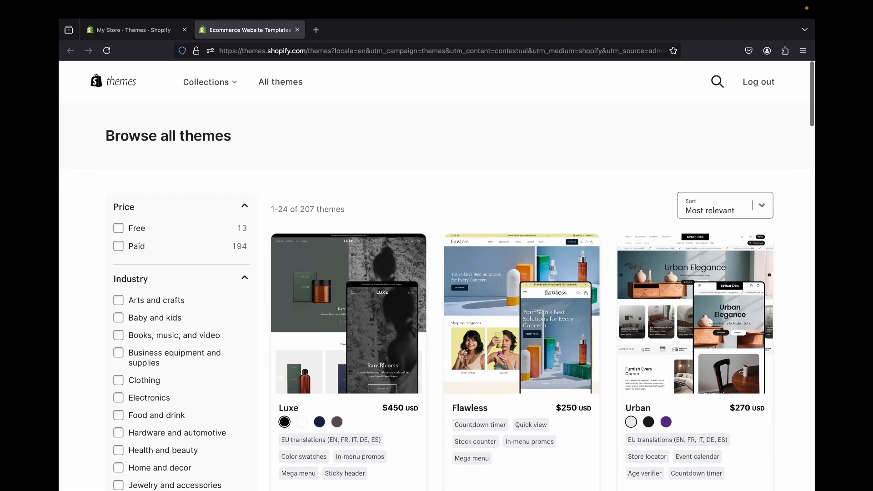
Add the free Taste theme from the Theme Store to the theme library and publish it as the current theme.
{"action": "scroll", "coordinate": [348, 241], "scroll_direction": "down", "scroll_amount": 8}
{"action": "left_click", "coordinate": [348, 241]}
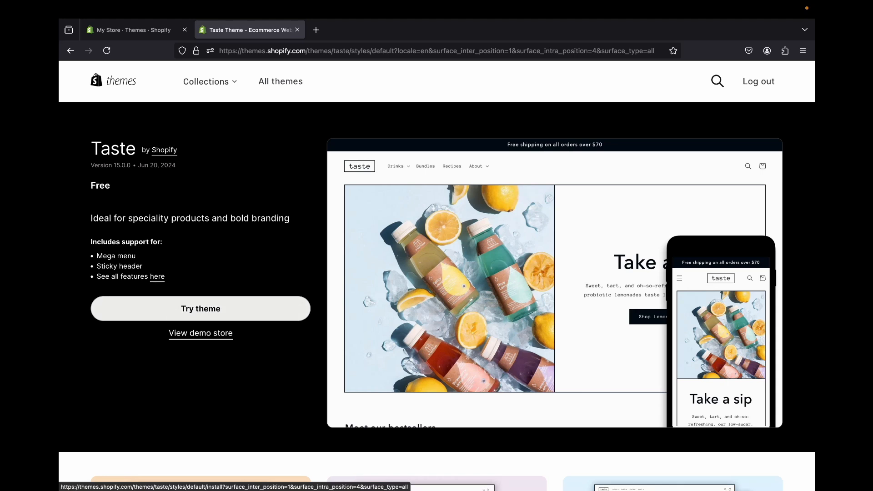
{"action": "left_click", "coordinate": [201, 308]}
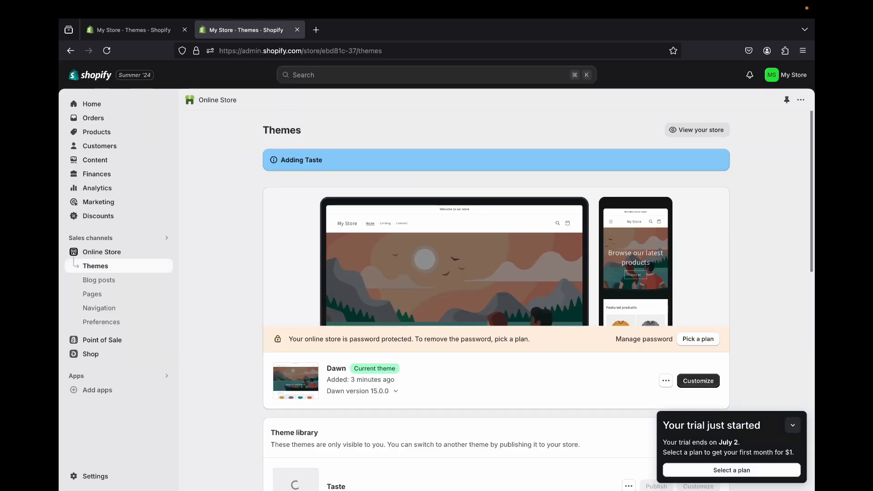
{"action": "scroll", "coordinate": [496, 290], "scroll_direction": "down", "scroll_amount": 5}
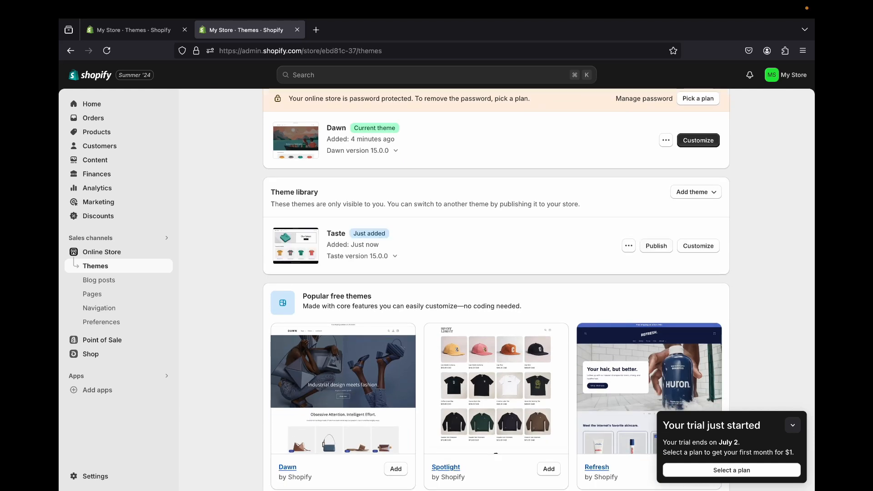
{"action": "left_click", "coordinate": [656, 246]}
{"action": "left_click", "coordinate": [603, 373]}
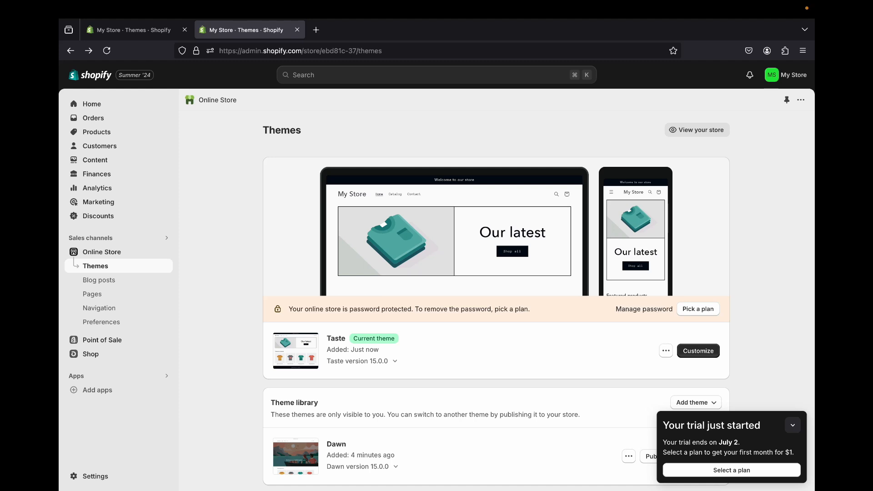
Open the Taste theme for customization and compare its home page with the theme's demo store.
{"action": "left_click", "coordinate": [793, 425]}
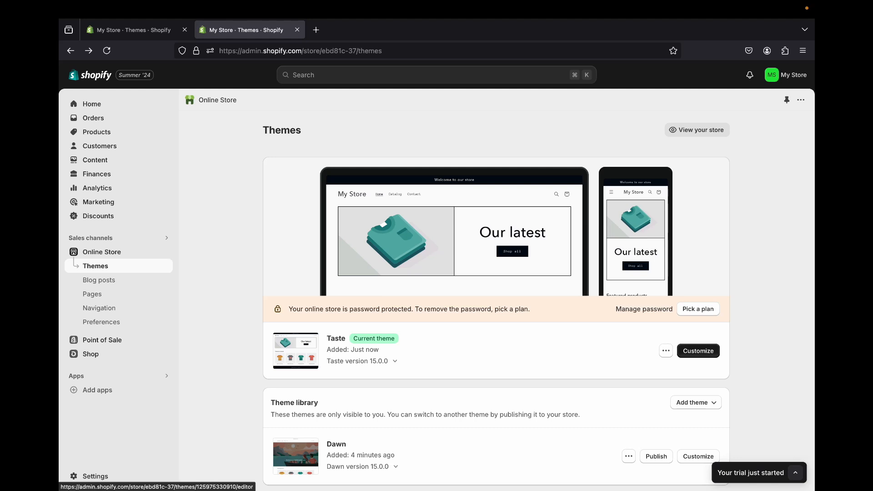
{"action": "left_click", "coordinate": [698, 350]}
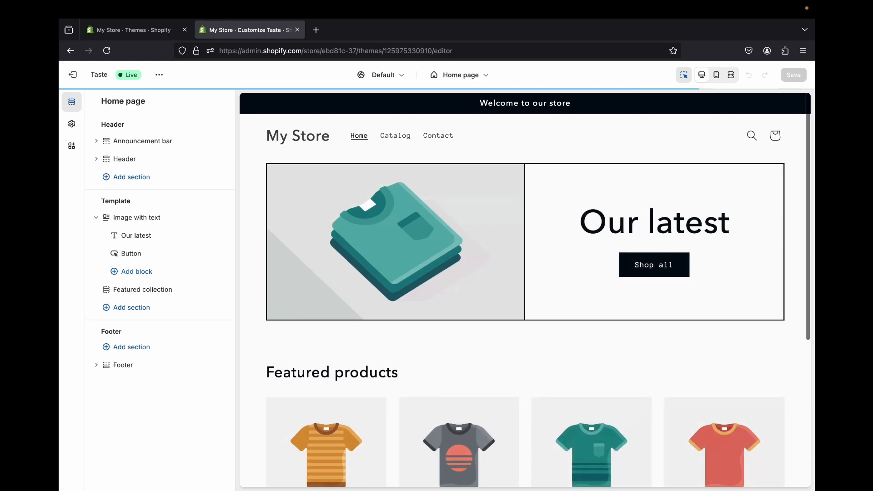
{"action": "mouse_move", "coordinate": [167, 298]}
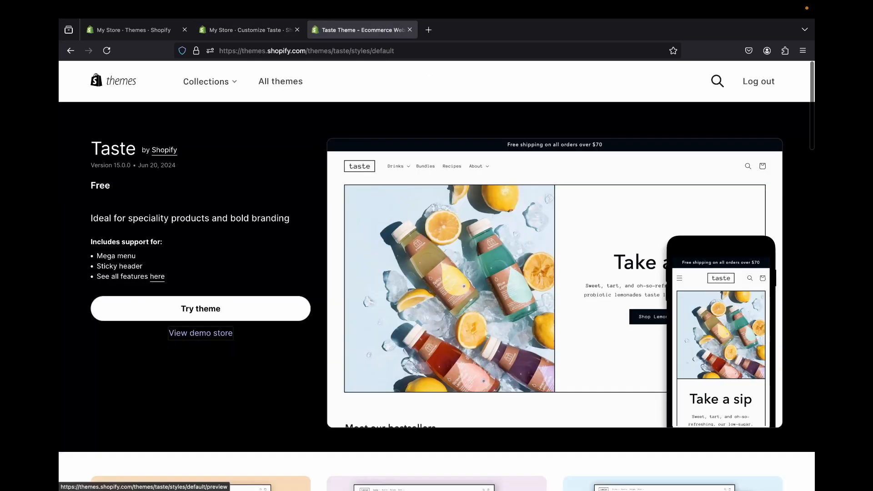
{"action": "left_click", "coordinate": [201, 333]}
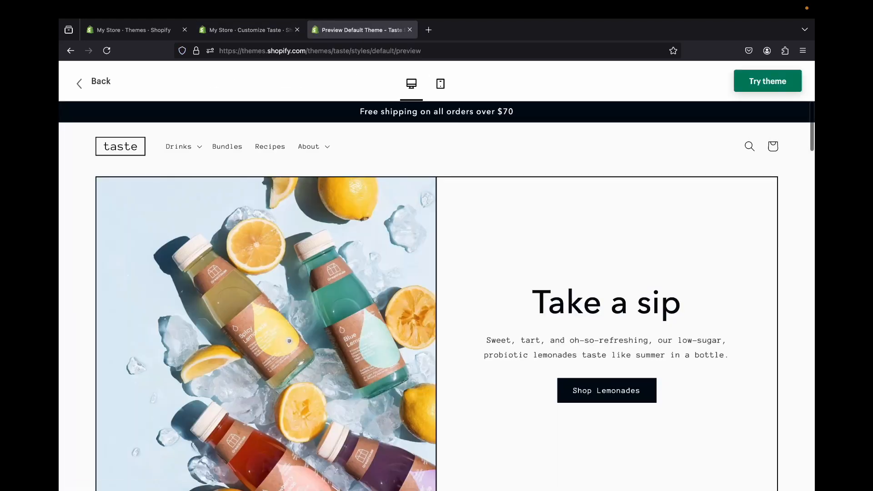
{"action": "left_click", "coordinate": [250, 30]}
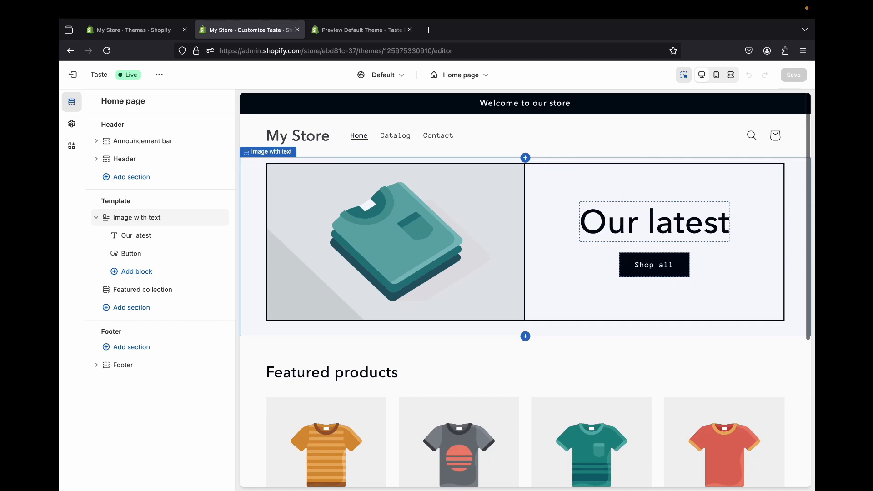
{"action": "left_click", "coordinate": [362, 30]}
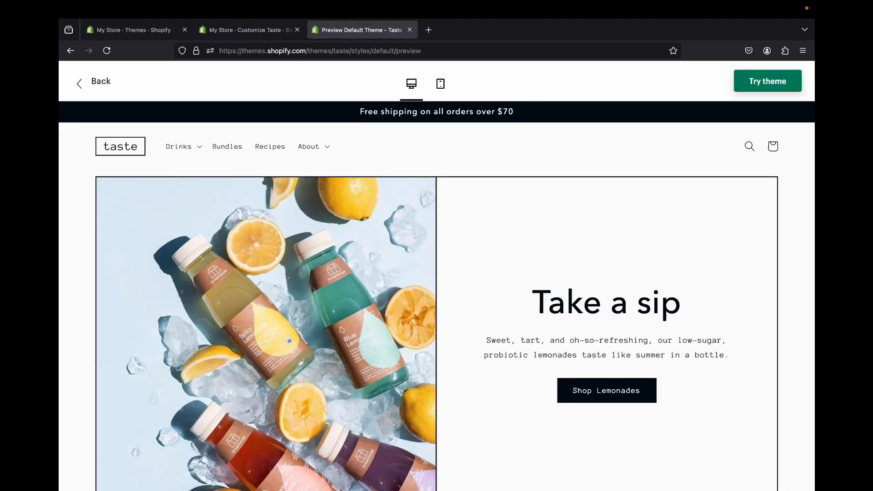
Look through the Taste demo store's home page from the opening banner down to the footer.
{"action": "scroll", "coordinate": [437, 291], "scroll_direction": "down", "scroll_amount": 6}
{"action": "scroll", "coordinate": [437, 291], "scroll_direction": "down", "scroll_amount": 10}
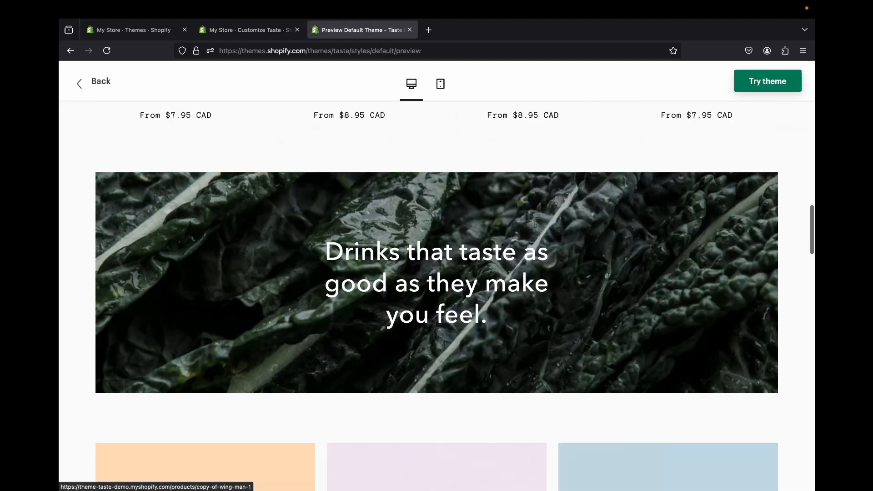
{"action": "scroll", "coordinate": [437, 291], "scroll_direction": "down", "scroll_amount": 10}
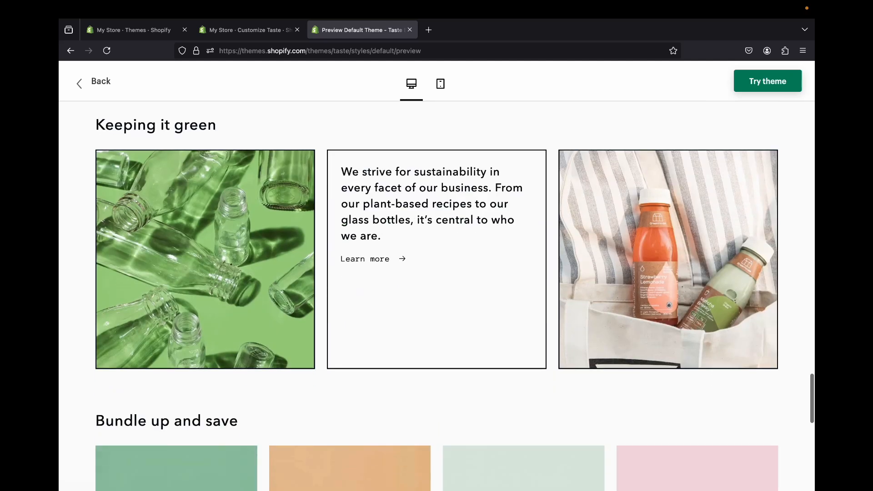
{"action": "scroll", "coordinate": [437, 291], "scroll_direction": "up", "scroll_amount": 20}
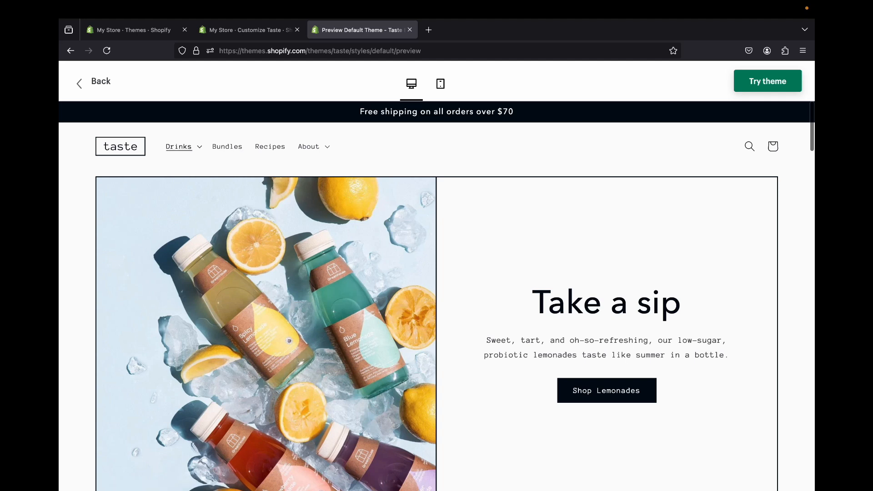
{"action": "scroll", "coordinate": [223, 146], "scroll_direction": "down", "scroll_amount": 9}
{"action": "scroll", "coordinate": [246, 146], "scroll_direction": "down", "scroll_amount": 10}
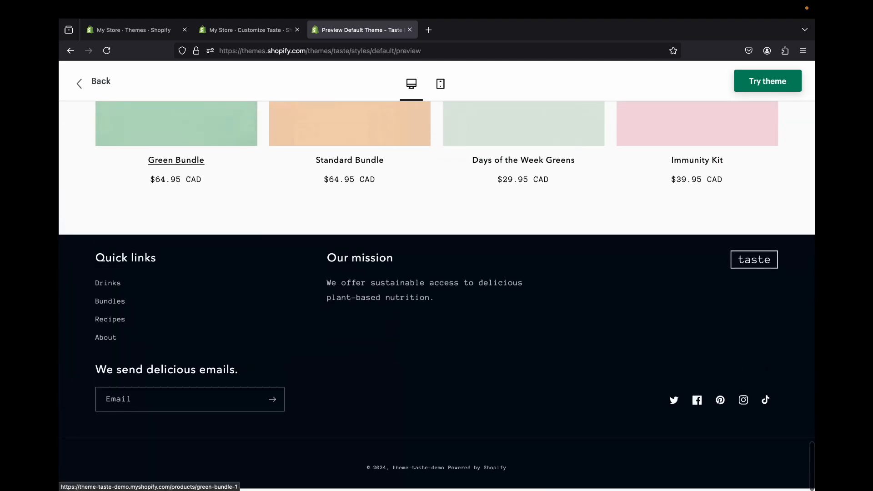
{"action": "scroll", "coordinate": [246, 145], "scroll_direction": "up", "scroll_amount": 20}
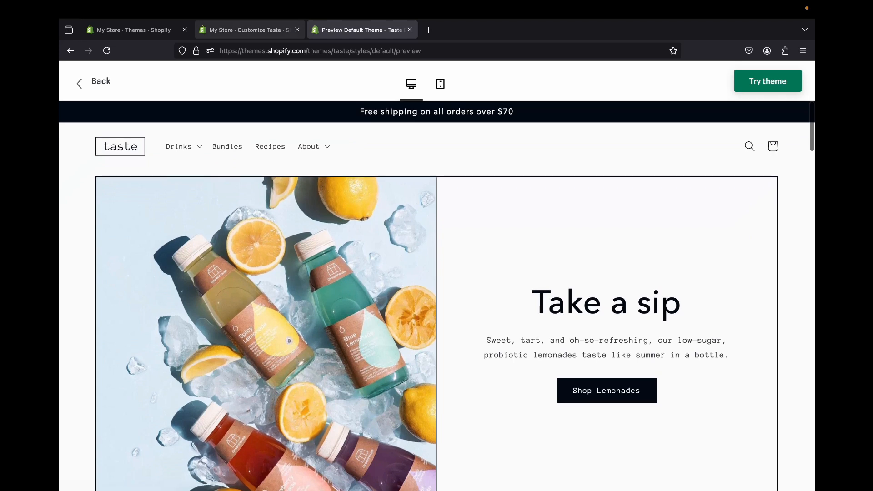
Exit the theme editor and start a new product in the store's product list.
{"action": "left_click", "coordinate": [246, 30]}
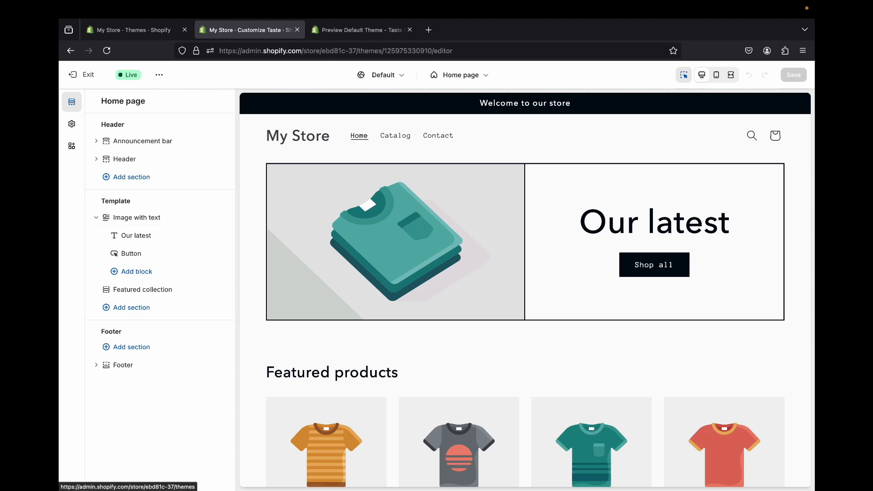
{"action": "left_click", "coordinate": [87, 75]}
{"action": "left_click", "coordinate": [92, 104]}
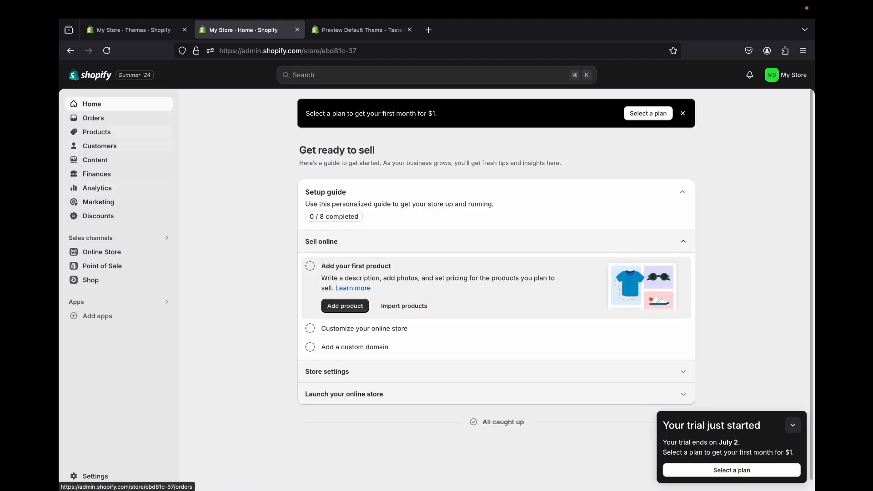
{"action": "left_click", "coordinate": [97, 132]}
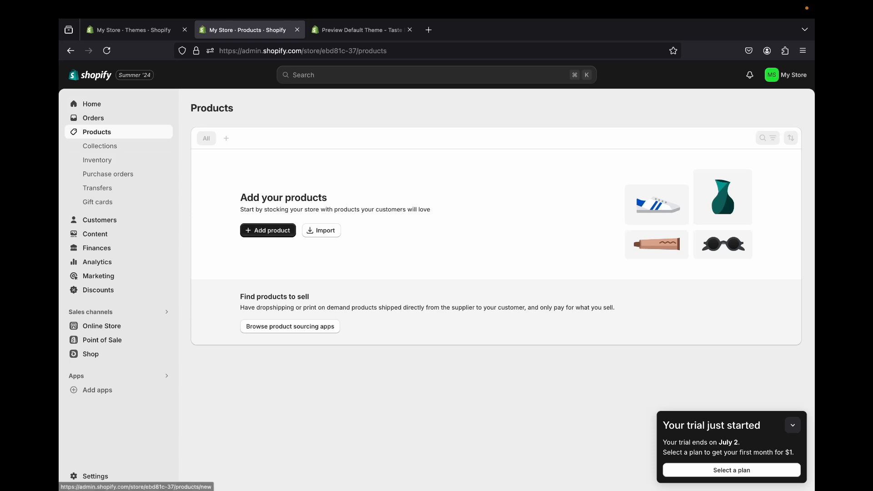
{"action": "left_click", "coordinate": [268, 230]}
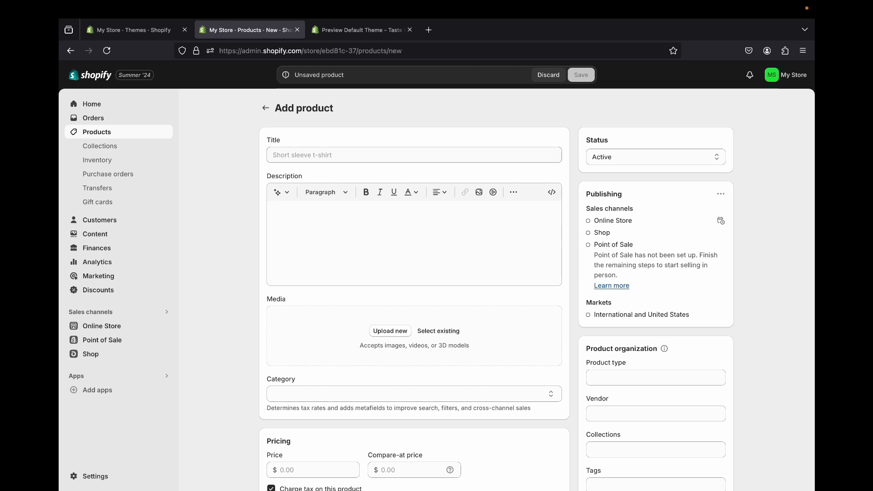
Upload the pineapple juice can image and the multipack image as the new product's media.
{"action": "left_click", "coordinate": [414, 155]}
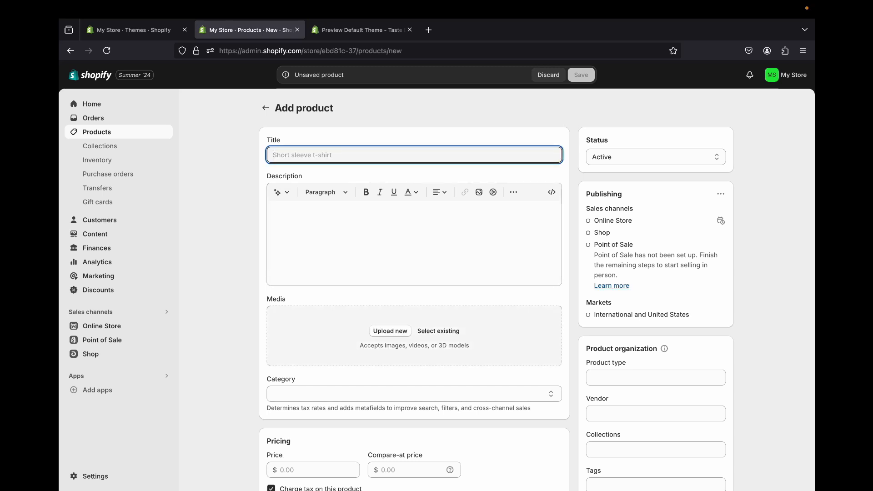
{"action": "scroll", "coordinate": [536, 292], "scroll_direction": "down", "scroll_amount": 2}
{"action": "scroll", "coordinate": [536, 292], "scroll_direction": "up", "scroll_amount": 2}
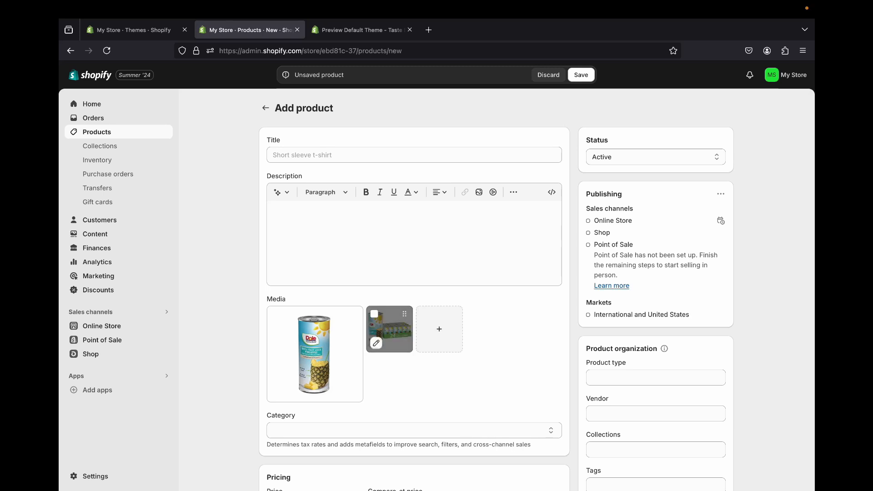
Title the product "Dole 100% Pineaple Juice".
{"action": "left_click", "coordinate": [414, 155]}
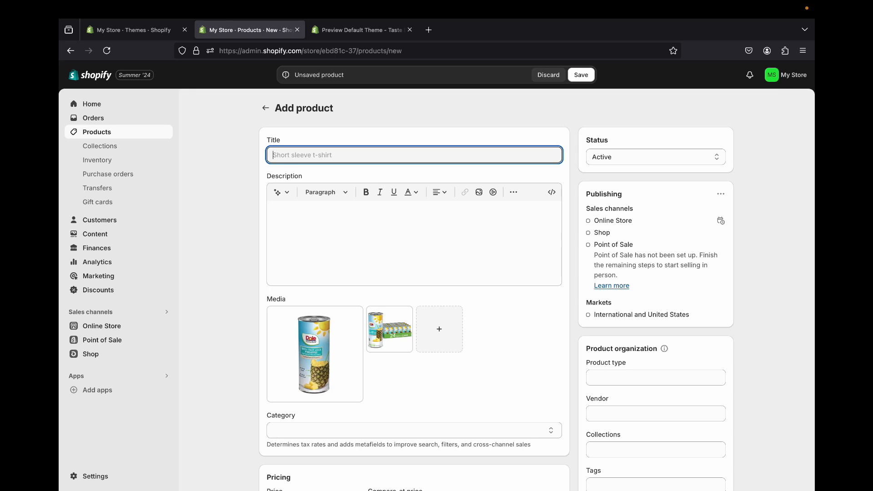
{"action": "type", "text": "Dole"}
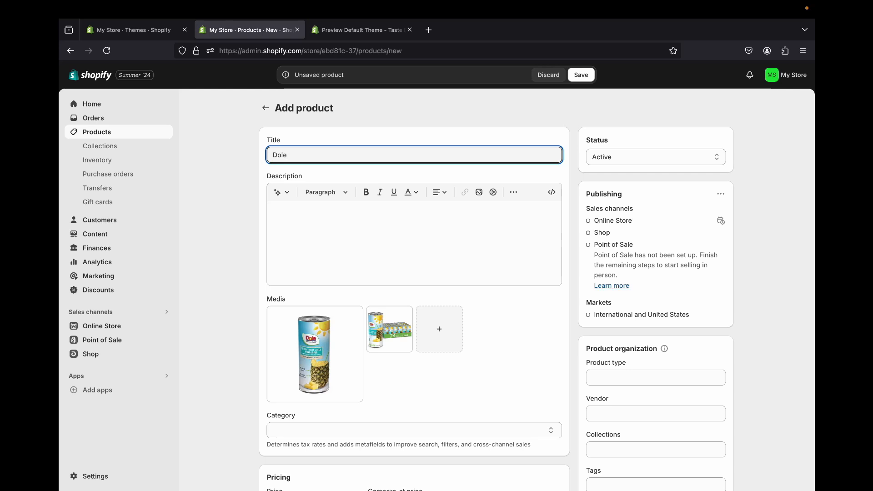
{"action": "type", "text": " 100% Pineaple Juice"}
{"action": "key", "text": "Tab"}
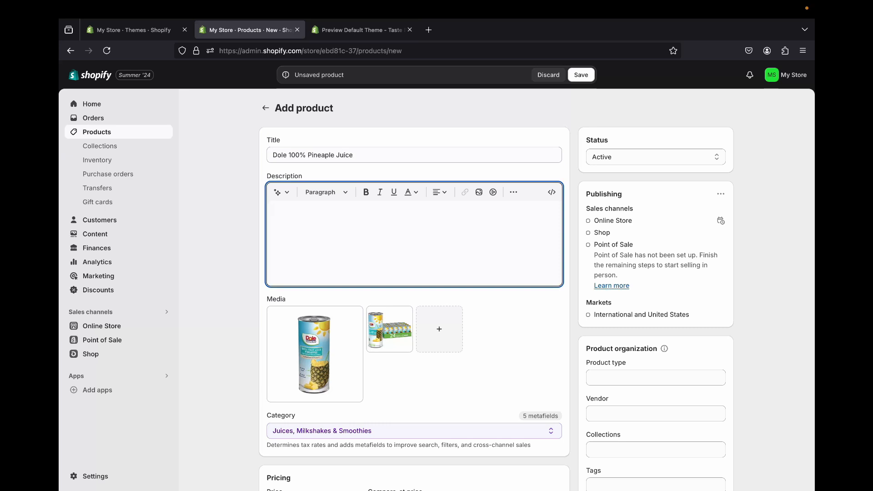
Paste the copied juice description, with "Details" as a bold heading and the attributes from Brand to Packaging as a bulleted list.
{"action": "right_click", "coordinate": [334, 224]}
{"action": "left_click", "coordinate": [353, 275]}
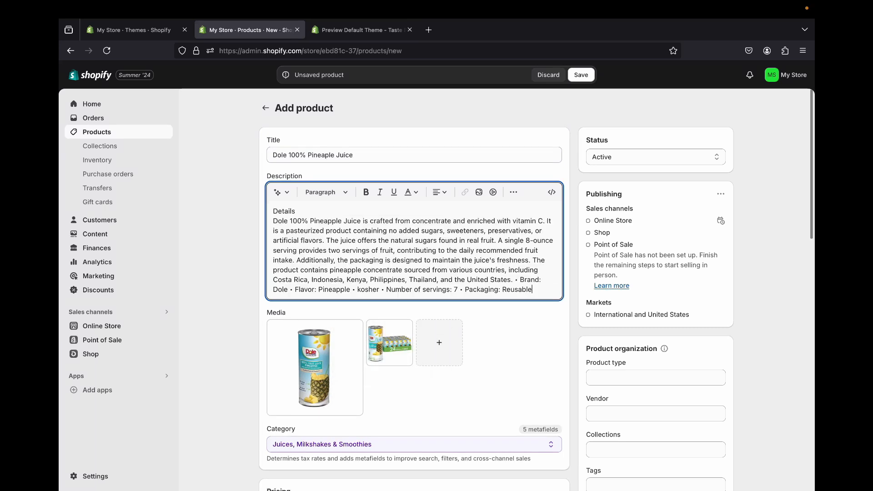
{"action": "scroll", "coordinate": [414, 228], "scroll_direction": "down", "scroll_amount": 1}
{"action": "left_click_drag", "start_coordinate": [296, 197], "coordinate": [273, 196]}
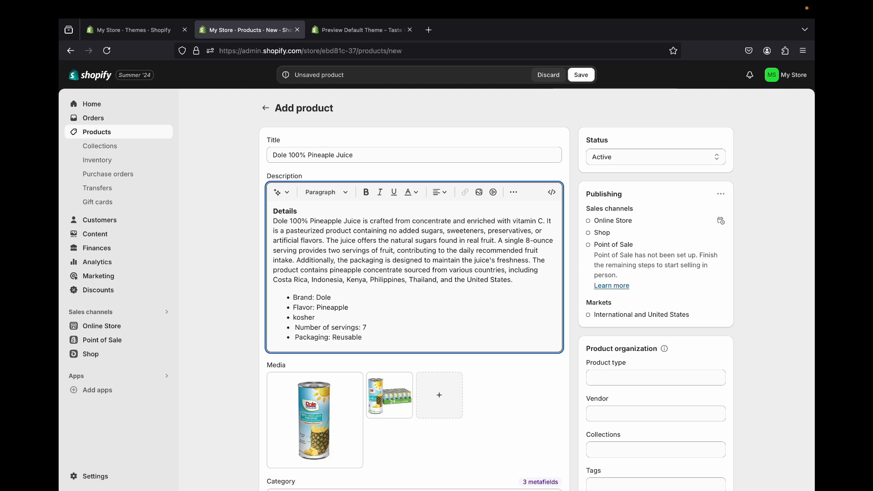
Examine the product's category choices under Beverages and look over the description and media.
{"action": "scroll", "coordinate": [414, 250], "scroll_direction": "down", "scroll_amount": 5}
{"action": "scroll", "coordinate": [379, 261], "scroll_direction": "down", "scroll_amount": 5}
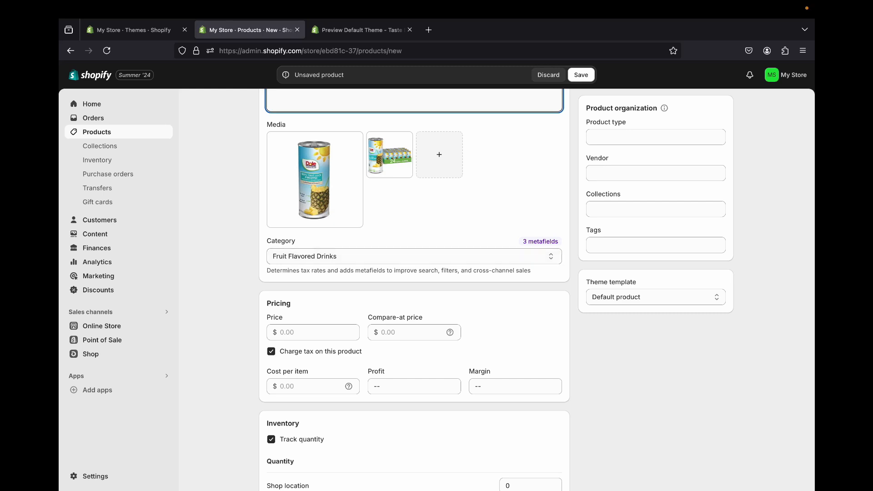
{"action": "left_click", "coordinate": [414, 256]}
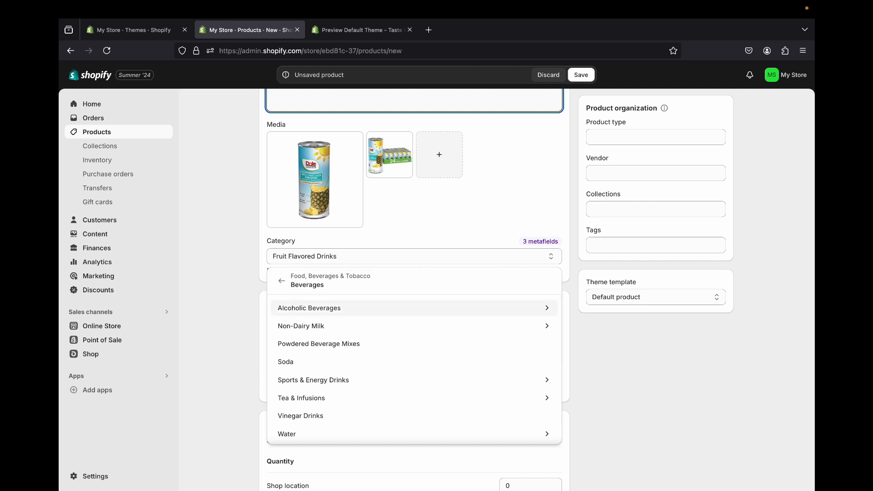
{"action": "scroll", "coordinate": [476, 308], "scroll_direction": "down", "scroll_amount": 5}
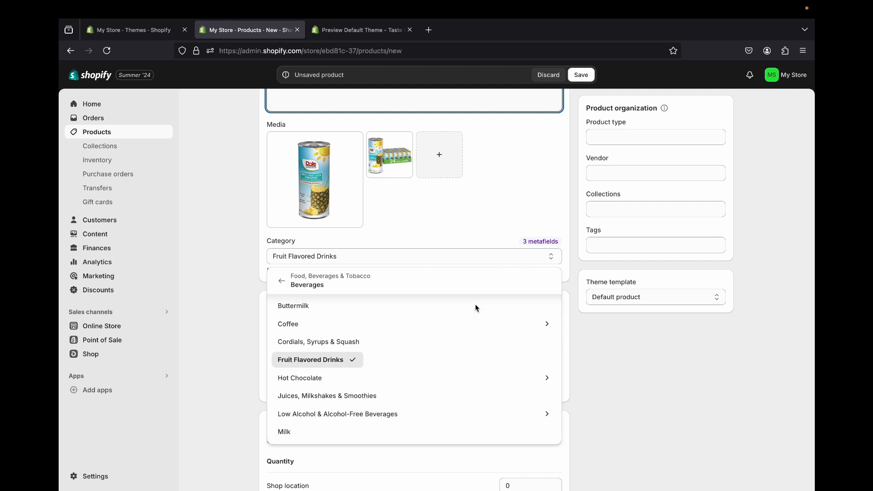
{"action": "scroll", "coordinate": [476, 309], "scroll_direction": "up", "scroll_amount": 5}
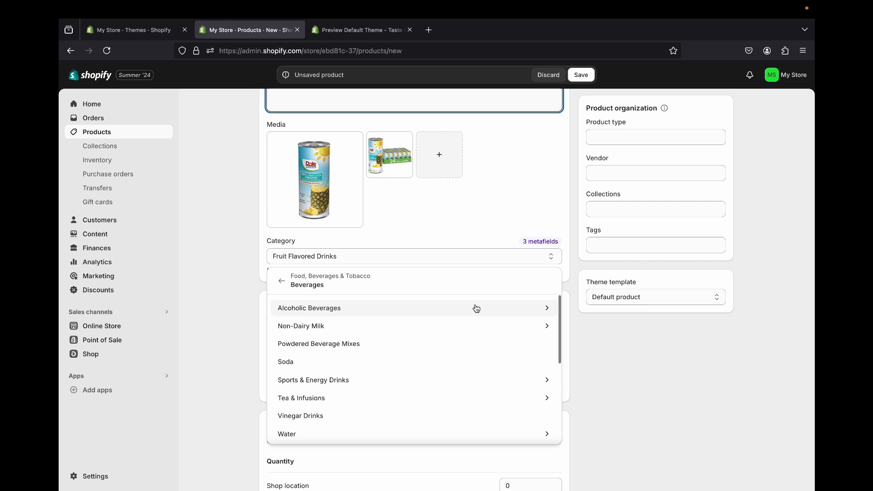
{"action": "left_click", "coordinate": [336, 235]}
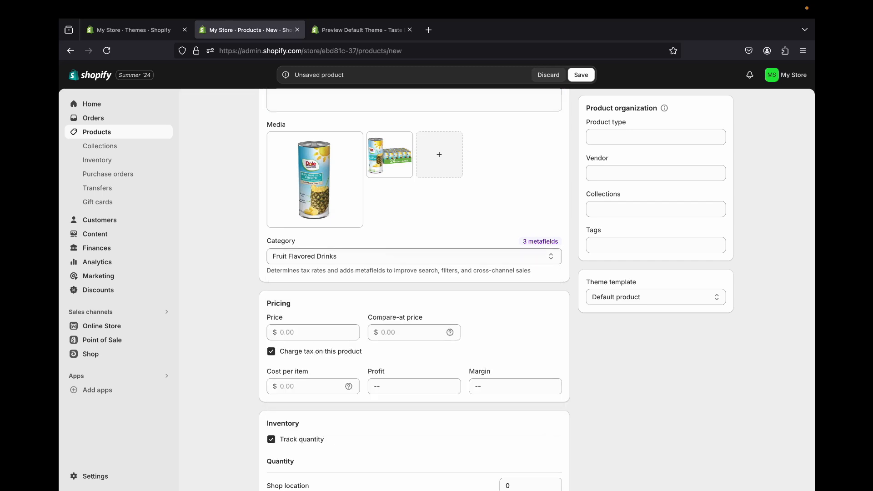
{"action": "scroll", "coordinate": [336, 234], "scroll_direction": "up", "scroll_amount": 2}
{"action": "scroll", "coordinate": [315, 239], "scroll_direction": "up", "scroll_amount": 1}
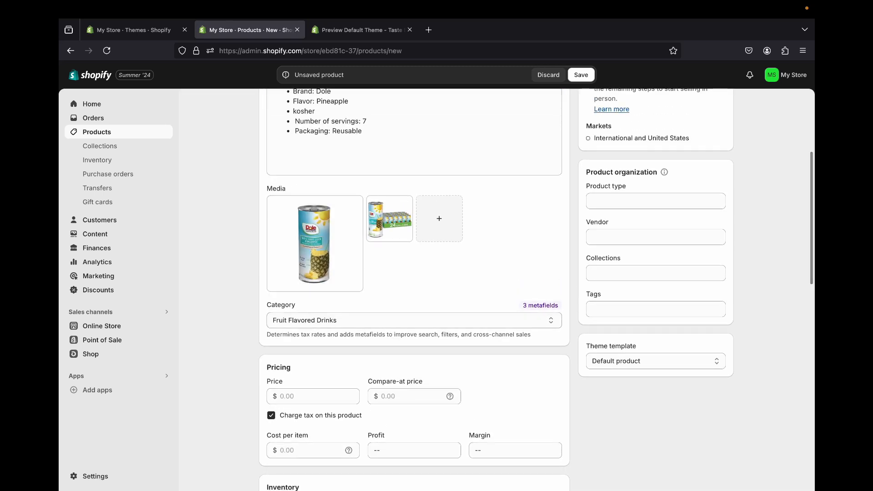
{"action": "scroll", "coordinate": [414, 291], "scroll_direction": "up", "scroll_amount": 5}
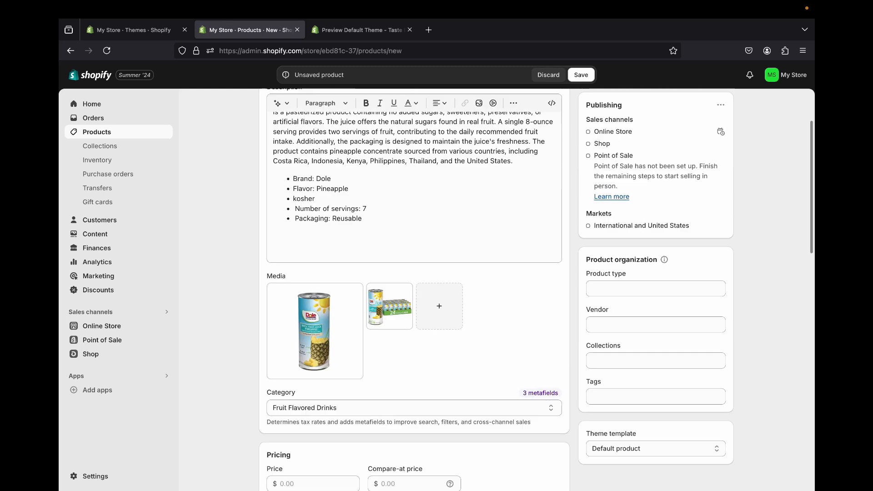
{"action": "scroll", "coordinate": [335, 278], "scroll_direction": "up", "scroll_amount": 2}
Set the product's price to $12.99 and its cost per item to $4.00.
{"action": "scroll", "coordinate": [335, 279], "scroll_direction": "down", "scroll_amount": 10}
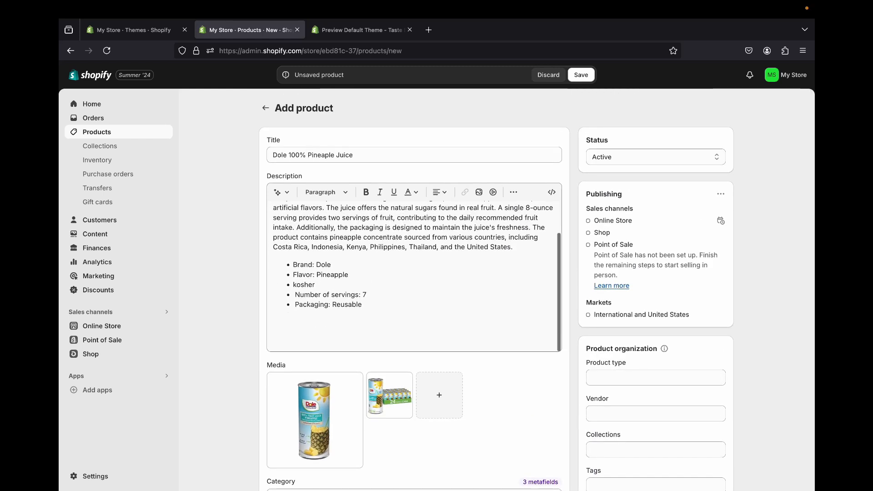
{"action": "left_click", "coordinate": [310, 243]}
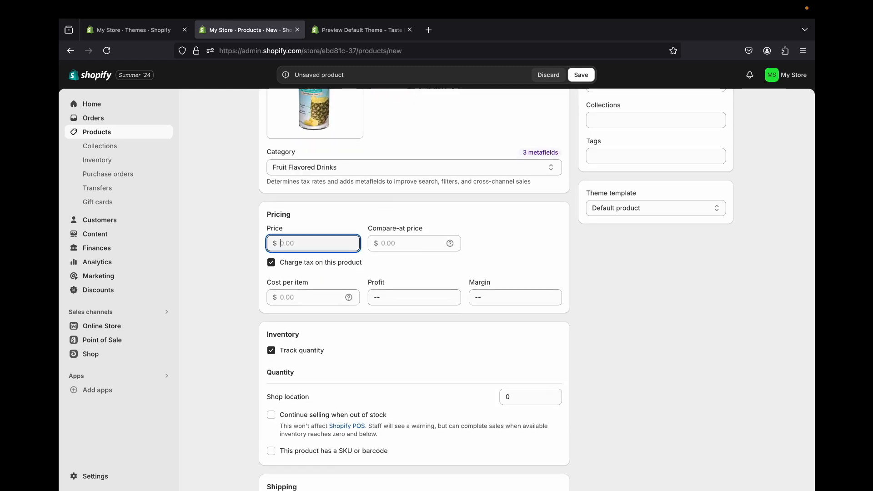
{"action": "type", "text": "12.99"}
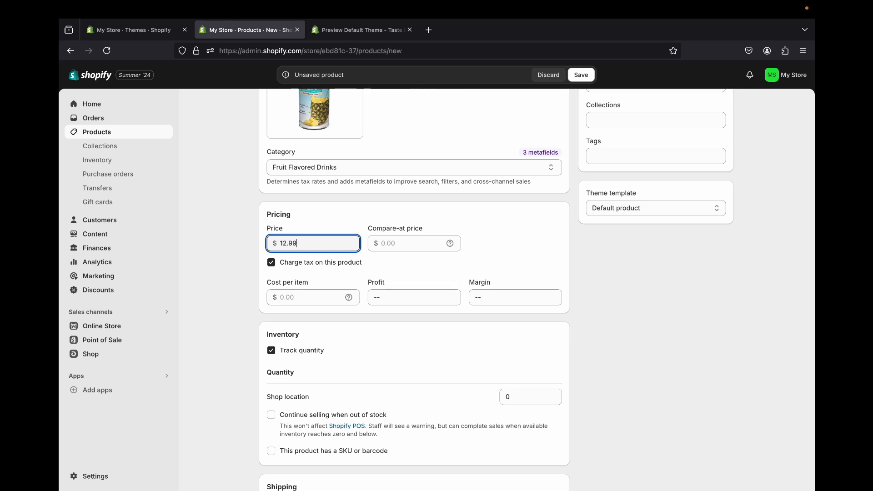
{"action": "left_click", "coordinate": [409, 243]}
{"action": "left_click", "coordinate": [308, 298]}
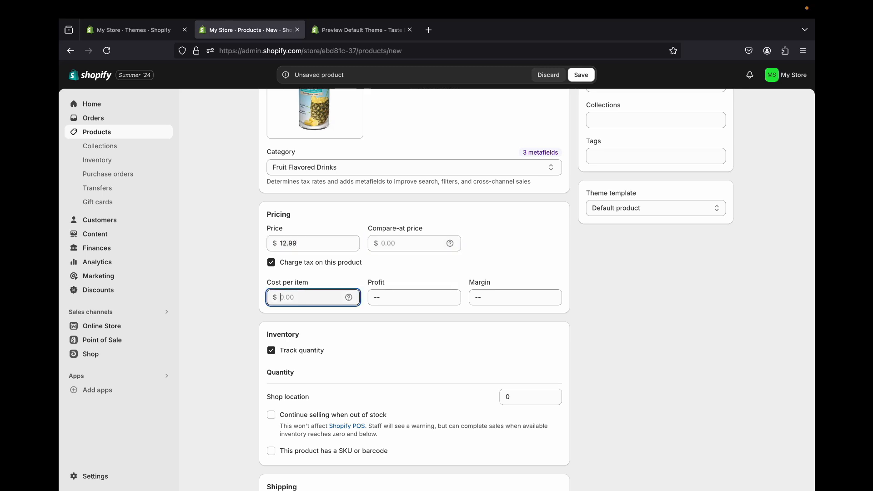
{"action": "type", "text": "2"}
{"action": "key", "text": "BackSpace"}
{"action": "type", "text": "4"}
{"action": "left_click", "coordinate": [408, 272]}
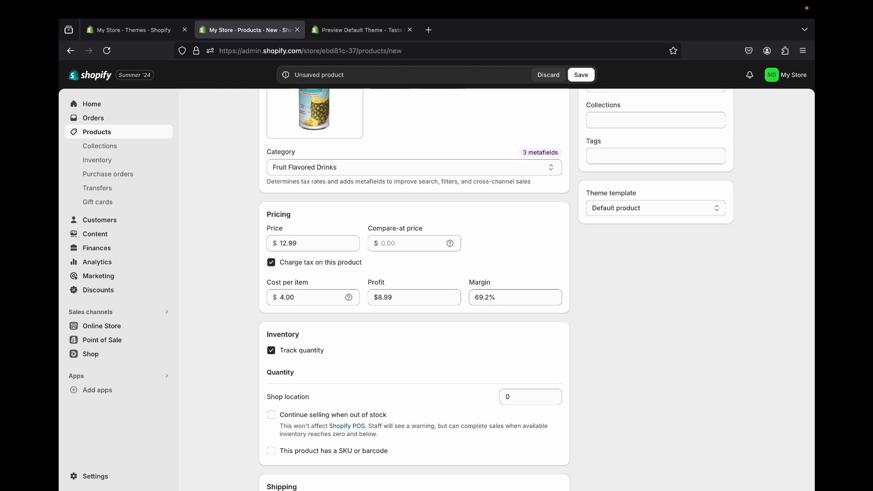
Set the product's tracked quantity at the shop location to 1.
{"action": "scroll", "coordinate": [537, 288], "scroll_direction": "down", "scroll_amount": 3}
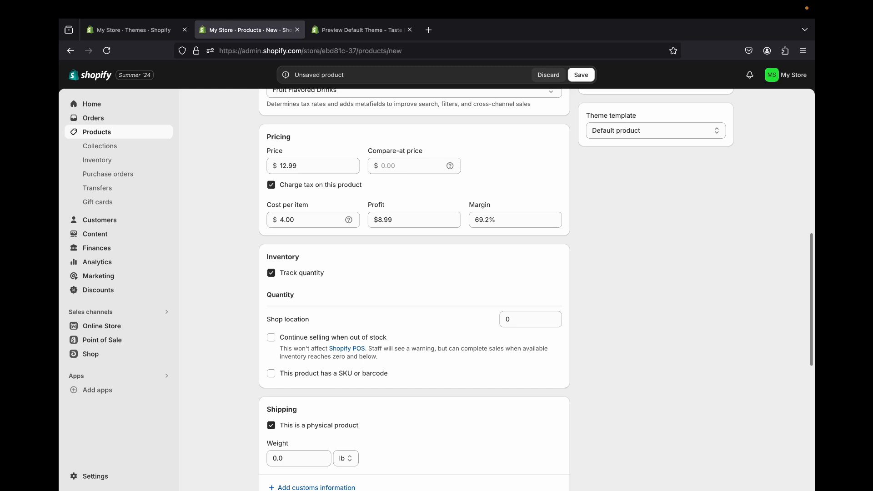
{"action": "scroll", "coordinate": [536, 289], "scroll_direction": "down", "scroll_amount": 2}
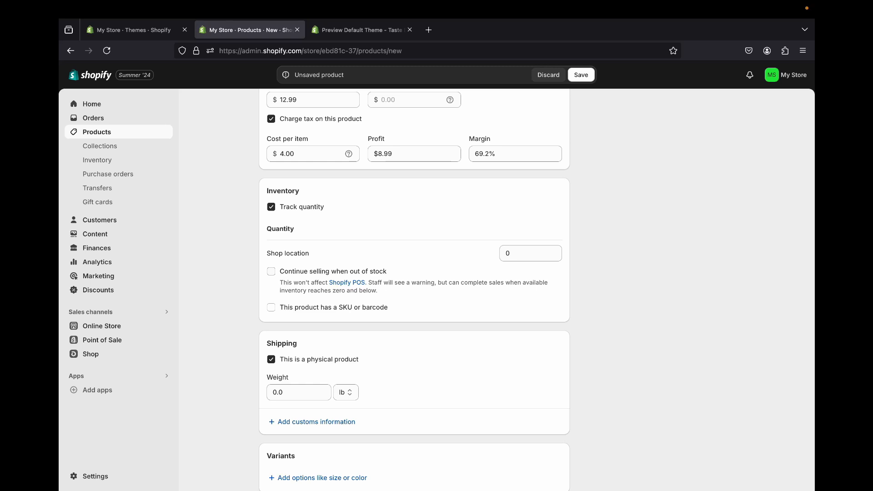
{"action": "left_click", "coordinate": [554, 250]}
{"action": "left_click", "coordinate": [555, 257]}
{"action": "left_click", "coordinate": [555, 251]}
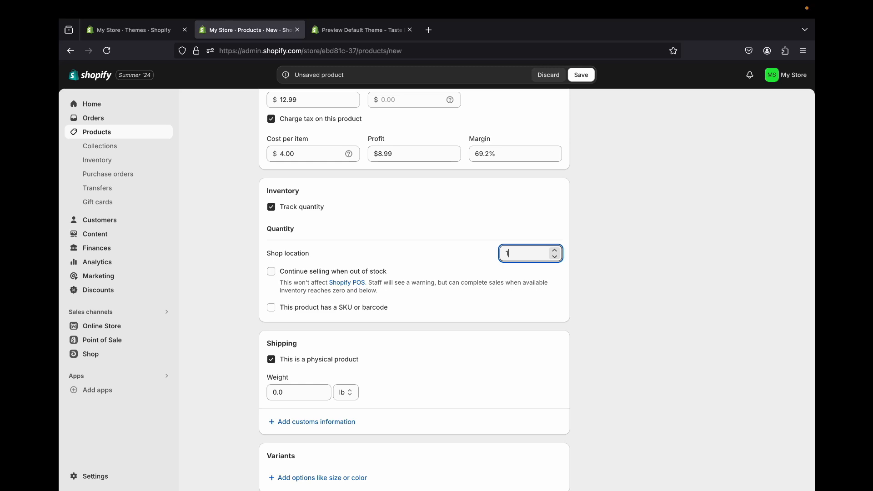
{"action": "left_click", "coordinate": [271, 271]}
{"action": "left_click", "coordinate": [271, 271]}
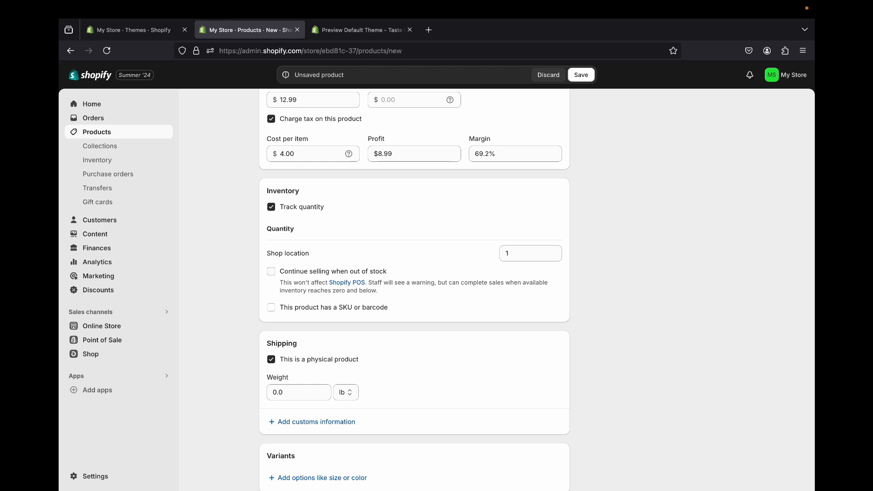
{"action": "scroll", "coordinate": [414, 291], "scroll_direction": "down", "scroll_amount": 3}
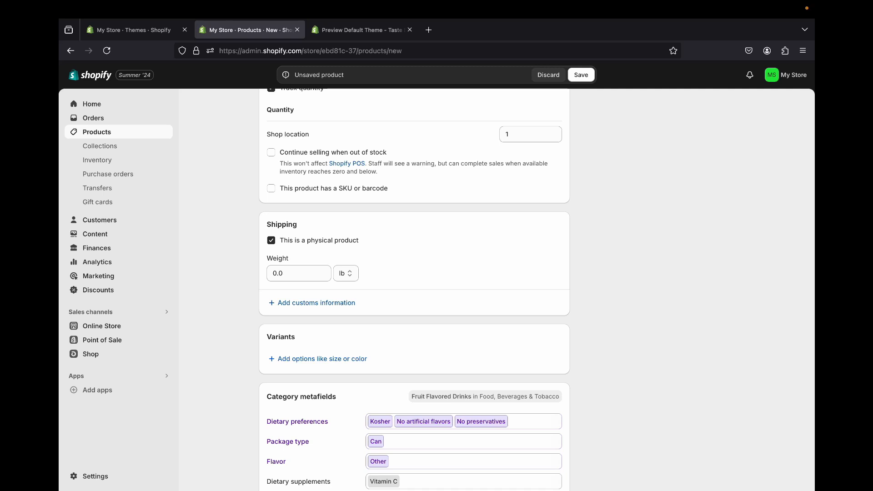
{"action": "left_click", "coordinate": [271, 240]}
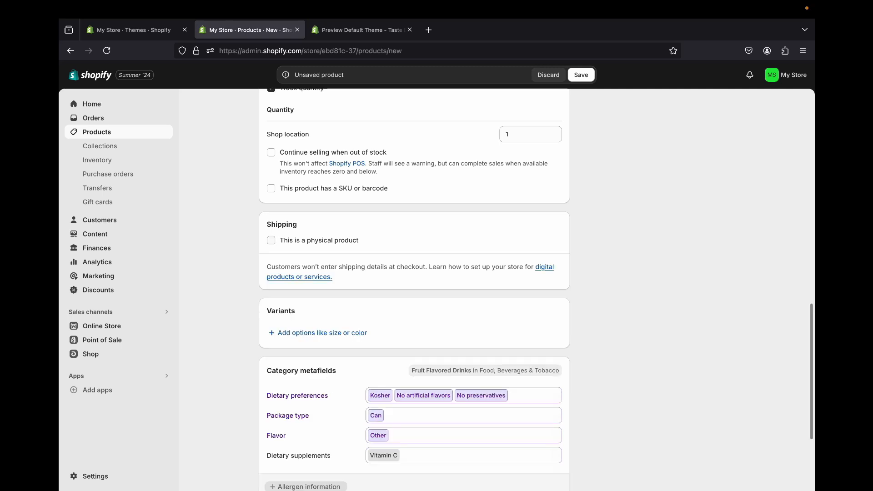
{"action": "left_click", "coordinate": [271, 240]}
Add a variant option to the product, connected to the Flavor metafield.
{"action": "scroll", "coordinate": [414, 291], "scroll_direction": "down", "scroll_amount": 2}
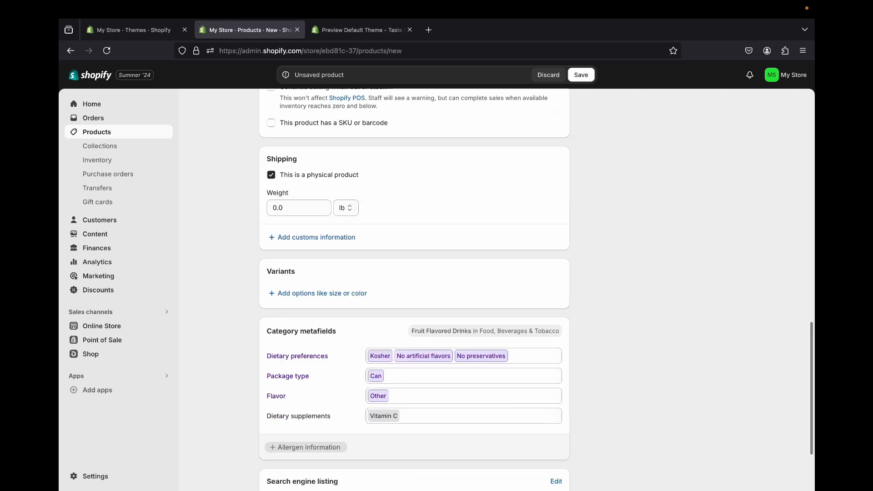
{"action": "scroll", "coordinate": [414, 291], "scroll_direction": "down", "scroll_amount": 1}
{"action": "left_click", "coordinate": [306, 423]}
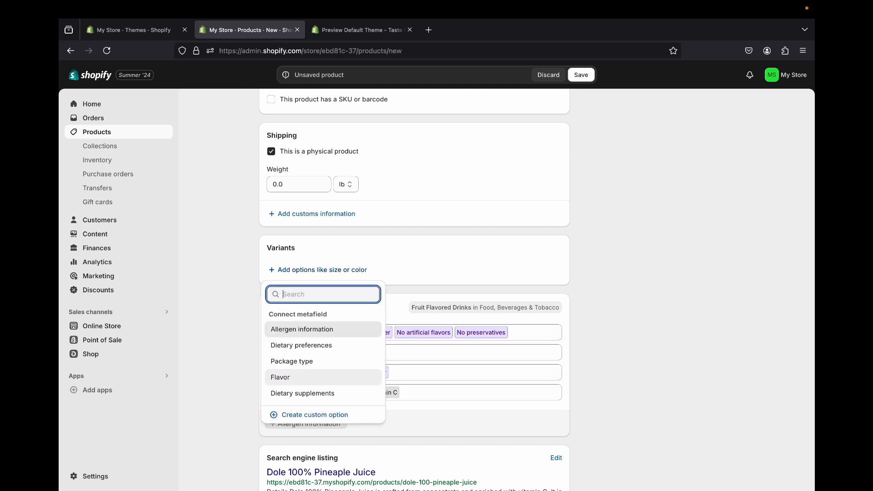
{"action": "left_click", "coordinate": [280, 378]}
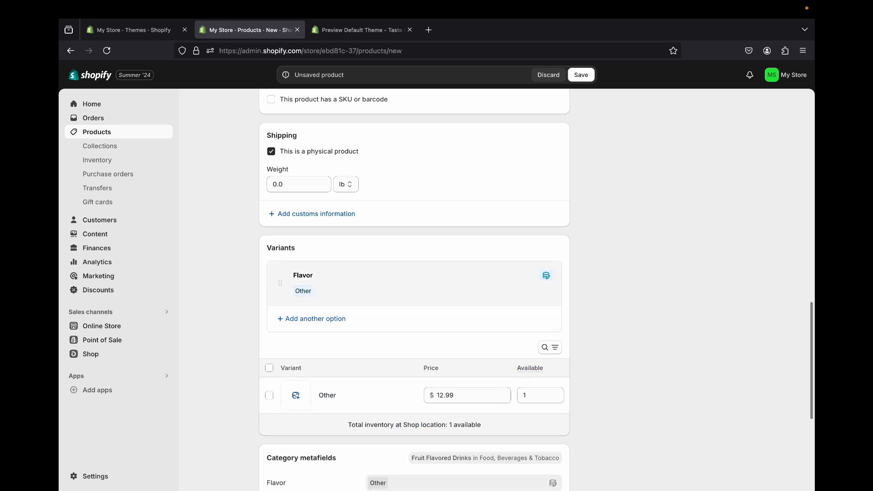
Create the flavor entry "Pineaple" and keep it as the Flavor option's only value.
{"action": "left_click", "coordinate": [312, 291]}
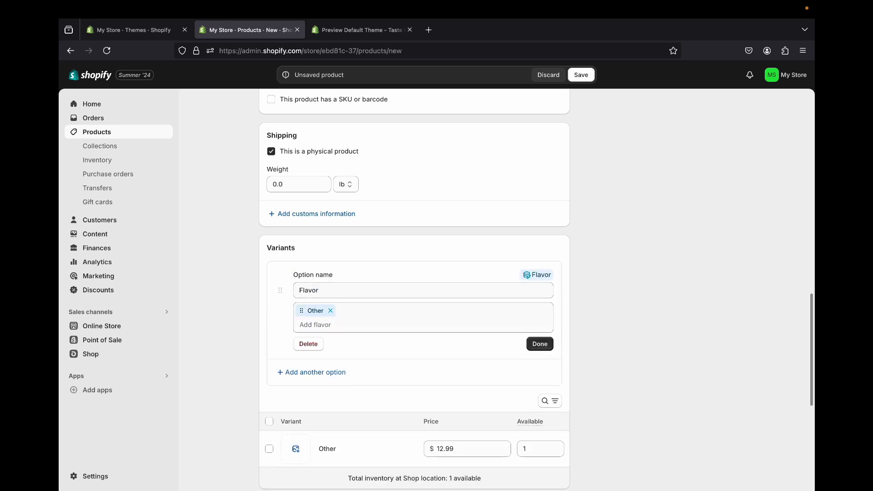
{"action": "left_click", "coordinate": [331, 311]}
{"action": "left_click", "coordinate": [333, 325]}
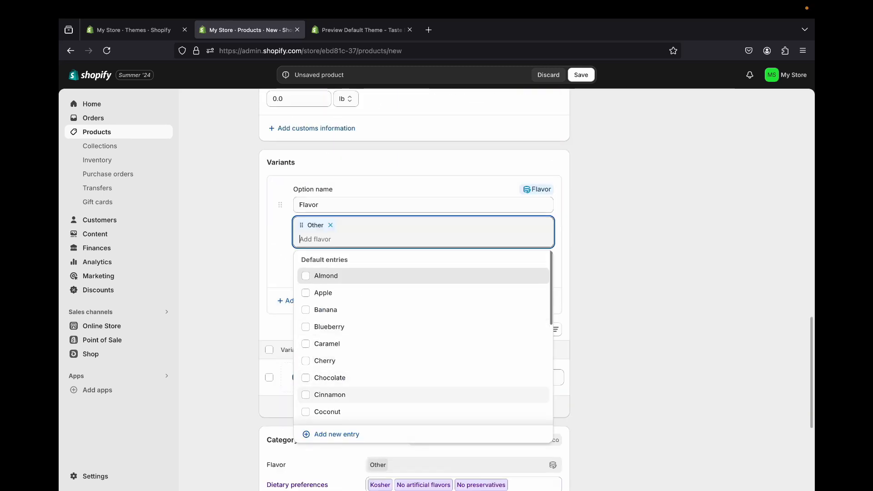
{"action": "left_click", "coordinate": [325, 310]}
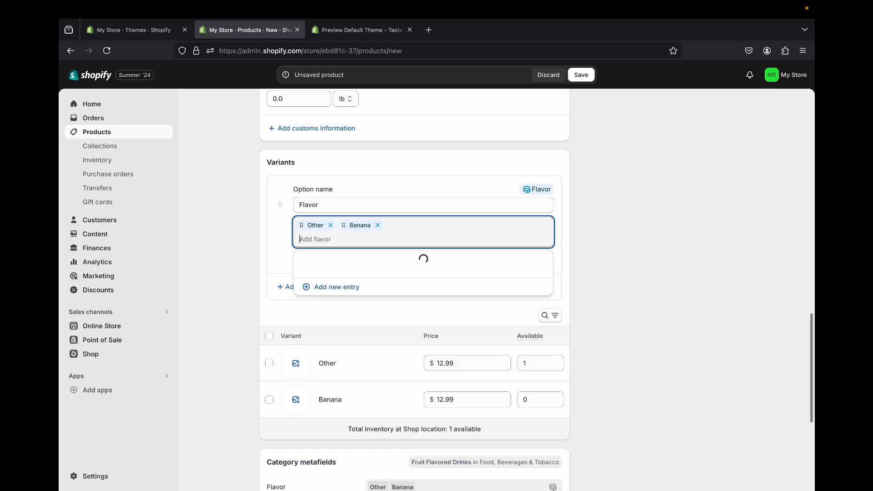
{"action": "scroll", "coordinate": [423, 345], "scroll_direction": "down", "scroll_amount": 2}
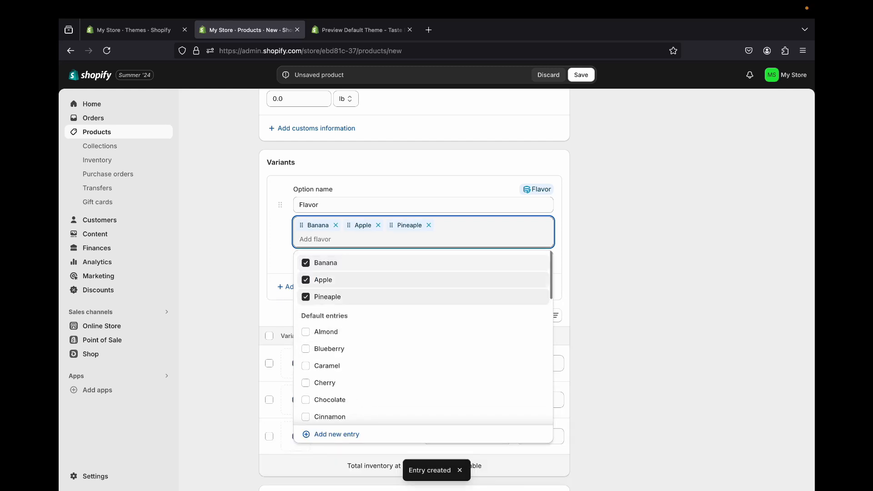
{"action": "left_click", "coordinate": [378, 225]}
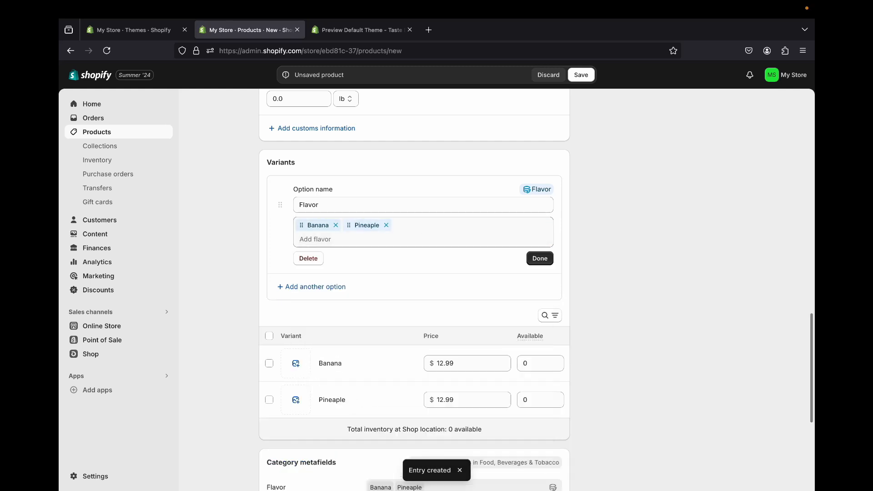
{"action": "left_click", "coordinate": [336, 225]}
Set the available quantity of the Pineaple variant to 1000.
{"action": "scroll", "coordinate": [437, 330], "scroll_direction": "down", "scroll_amount": 2}
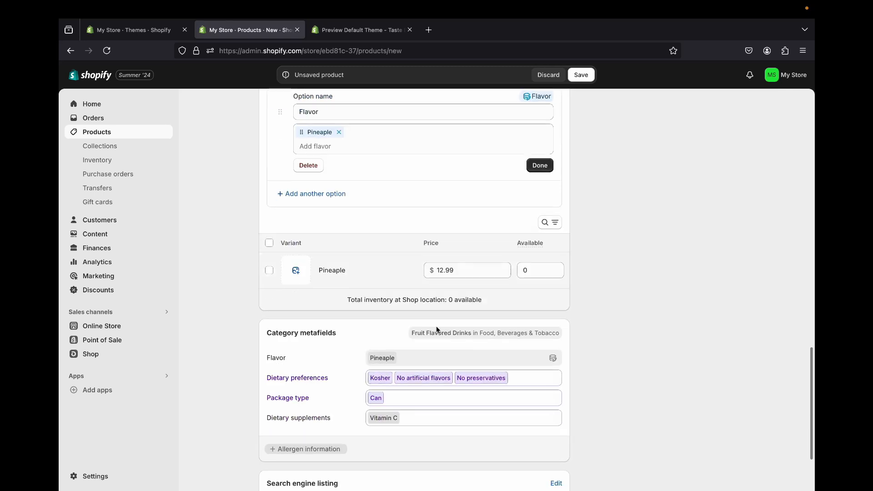
{"action": "left_click", "coordinate": [537, 271]}
{"action": "type", "text": "1000"}
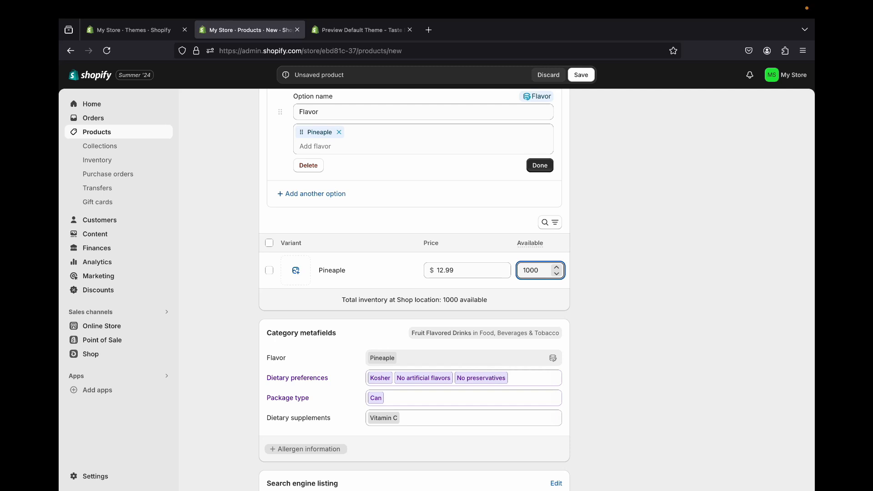
Review the remaining variant option choices, the category metafields and the search engine listing of the product.
{"action": "scroll", "coordinate": [383, 315], "scroll_direction": "down", "scroll_amount": 1}
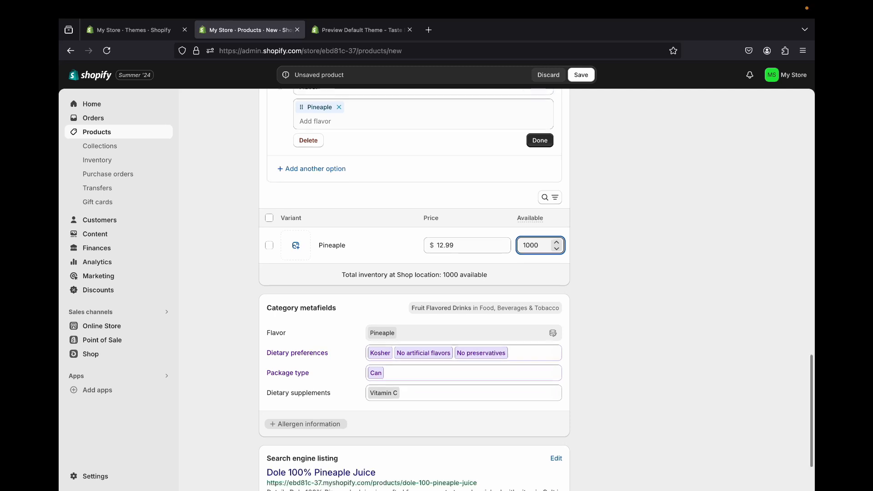
{"action": "scroll", "coordinate": [383, 315], "scroll_direction": "up", "scroll_amount": 7}
{"action": "scroll", "coordinate": [383, 315], "scroll_direction": "down", "scroll_amount": 2}
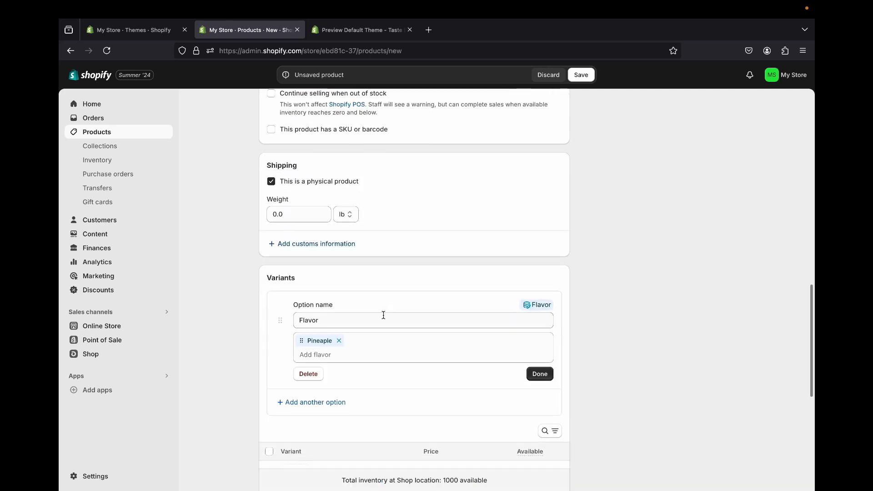
{"action": "scroll", "coordinate": [383, 315], "scroll_direction": "down", "scroll_amount": 2}
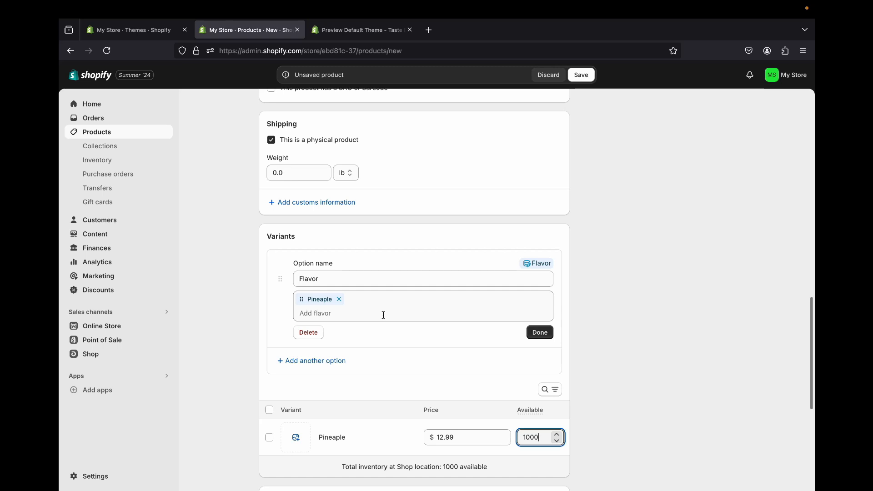
{"action": "left_click", "coordinate": [315, 361]}
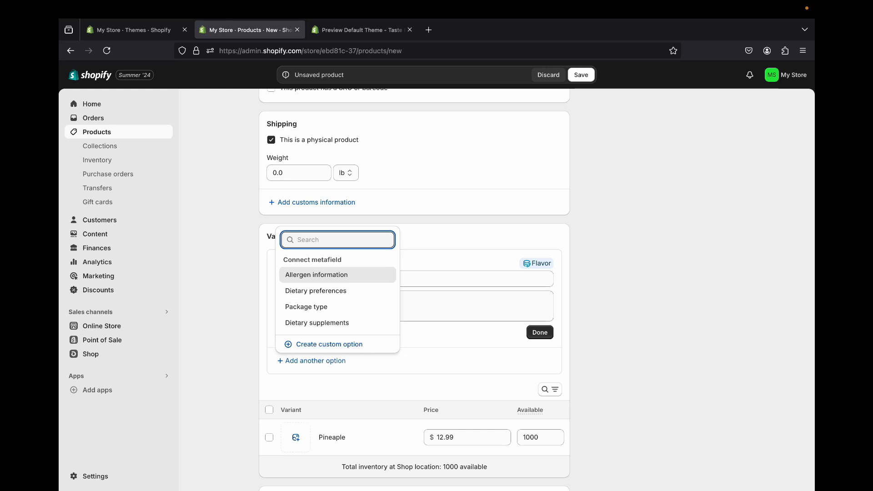
{"action": "key", "text": "Escape"}
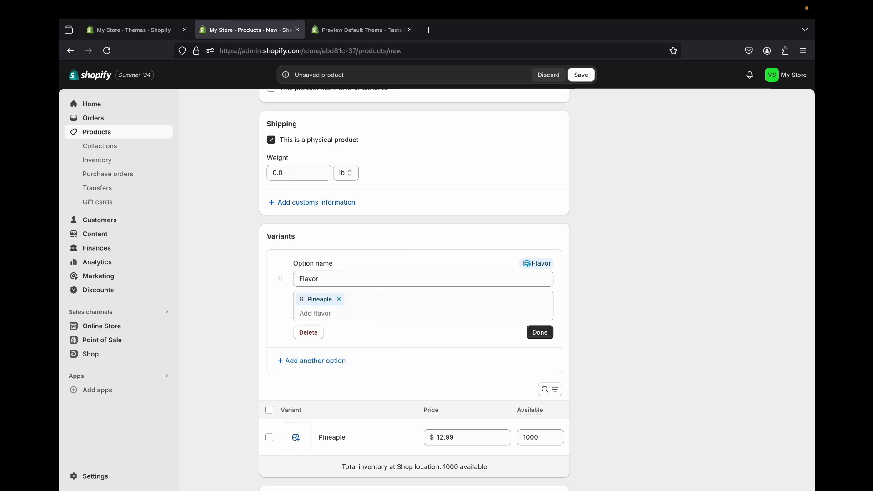
{"action": "scroll", "coordinate": [414, 291], "scroll_direction": "down", "scroll_amount": 6}
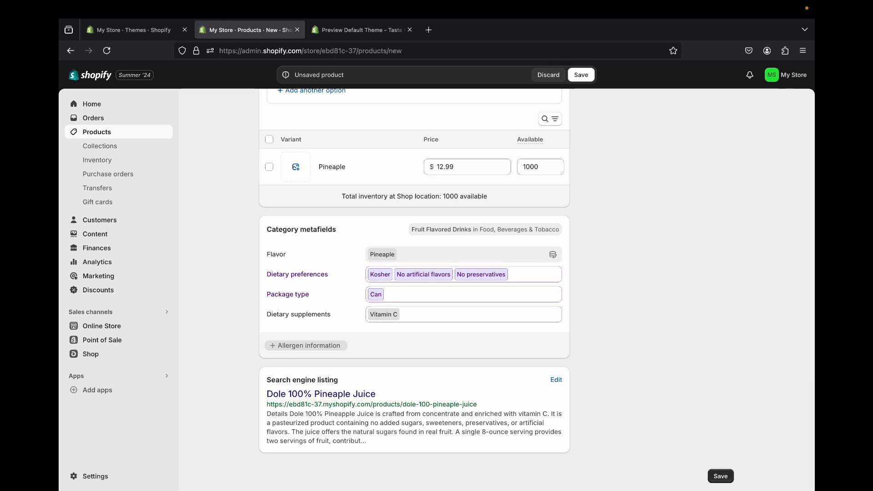
{"action": "scroll", "coordinate": [414, 273], "scroll_direction": "up", "scroll_amount": 15}
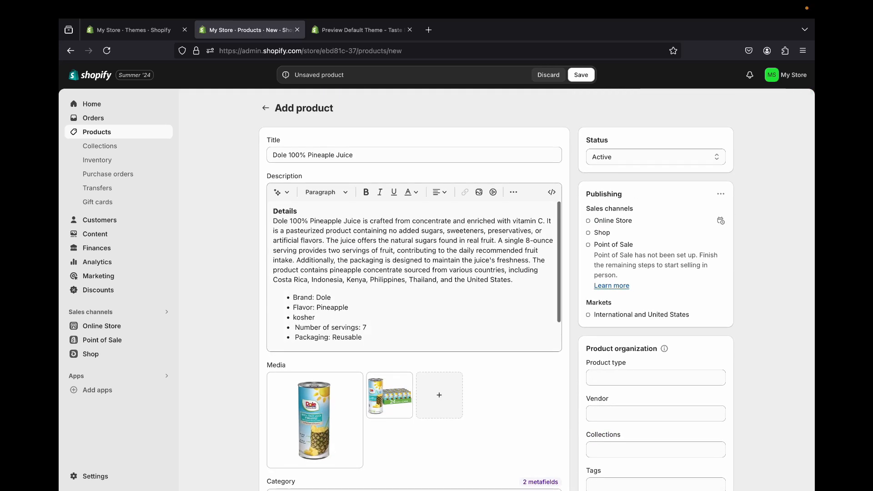
Review the completed product form, including its media, variants, metafields and the available status options.
{"action": "scroll", "coordinate": [414, 273], "scroll_direction": "down", "scroll_amount": 15}
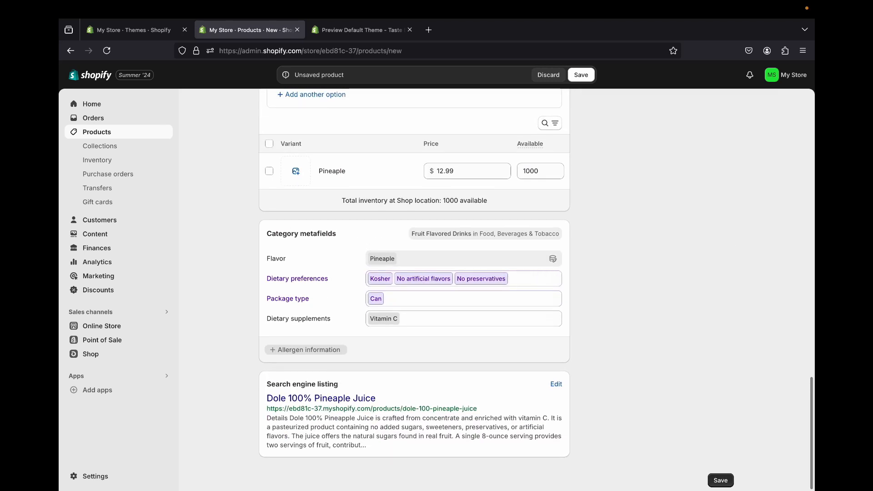
{"action": "scroll", "coordinate": [414, 273], "scroll_direction": "up", "scroll_amount": 15}
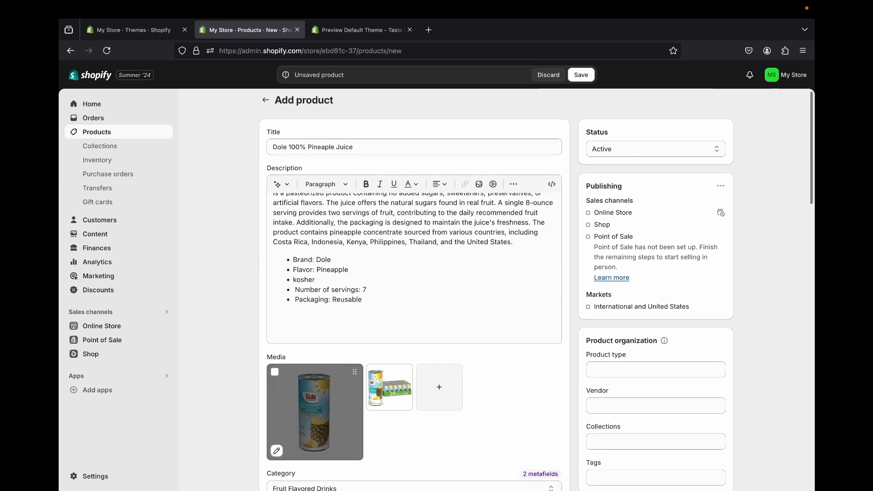
{"action": "scroll", "coordinate": [286, 429], "scroll_direction": "up", "scroll_amount": 10}
{"action": "scroll", "coordinate": [383, 276], "scroll_direction": "down", "scroll_amount": 6}
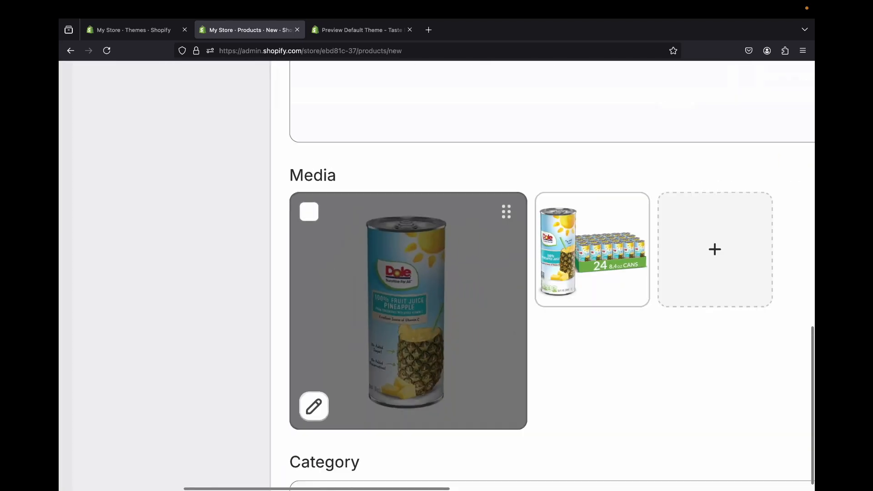
{"action": "scroll", "coordinate": [402, 346], "scroll_direction": "down", "scroll_amount": 5}
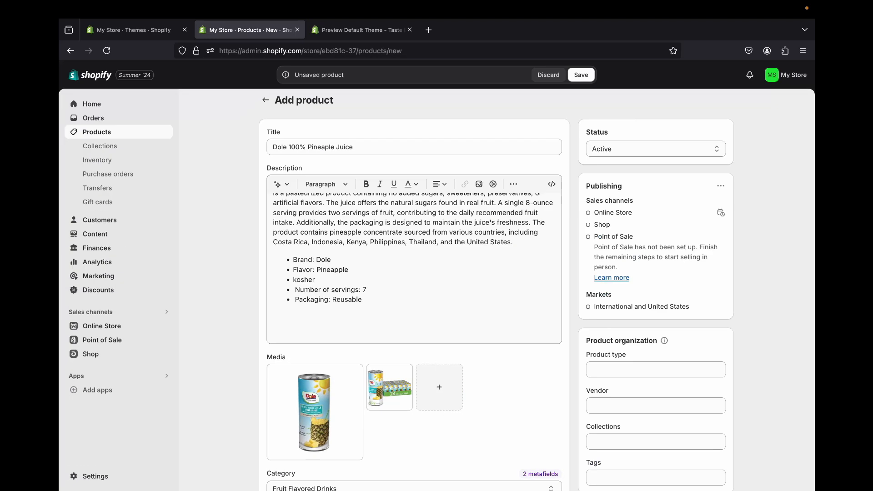
{"action": "left_click", "coordinate": [656, 150]}
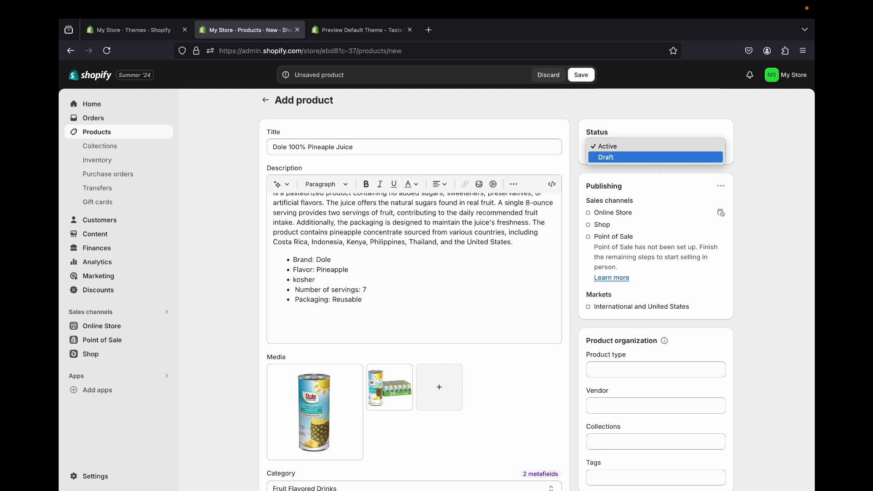
{"action": "key", "text": "Escape"}
Set the product type to "Drink" and add "Dole" as the vendor in the product organization.
{"action": "scroll", "coordinate": [437, 290], "scroll_direction": "down", "scroll_amount": 3}
{"action": "left_click", "coordinate": [656, 238]}
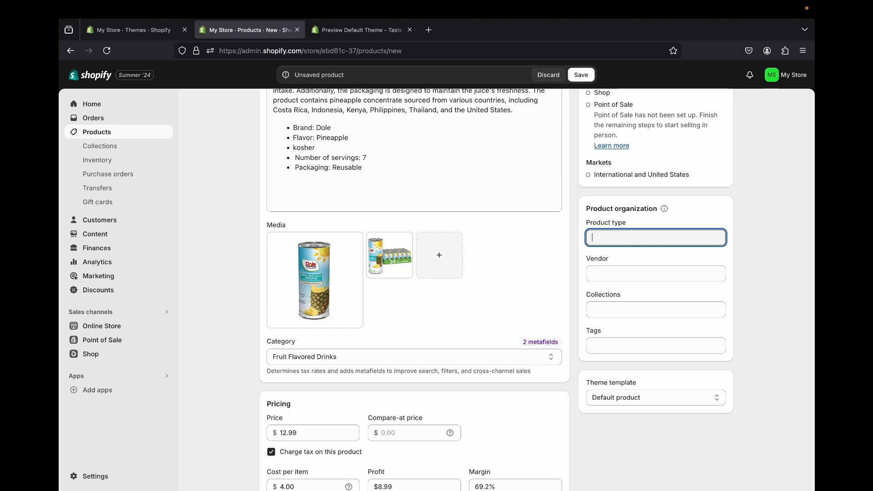
{"action": "type", "text": "Drink"}
{"action": "key", "text": "Tab"}
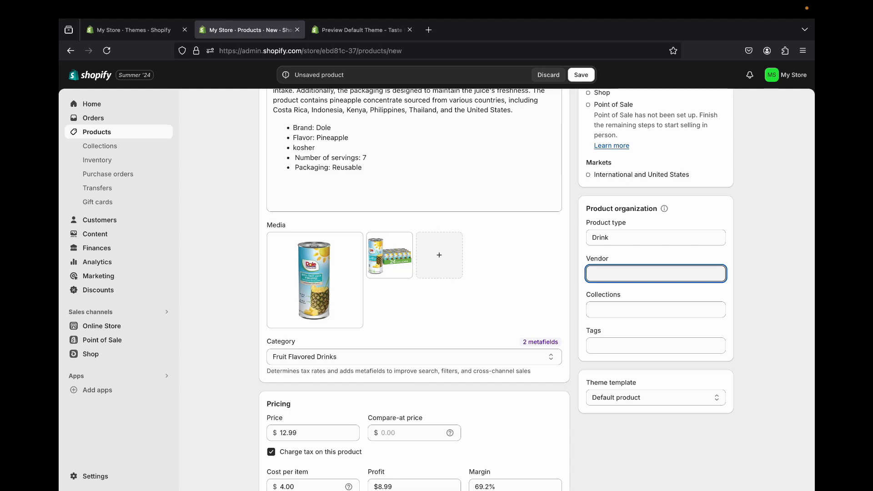
{"action": "type", "text": "Dole"}
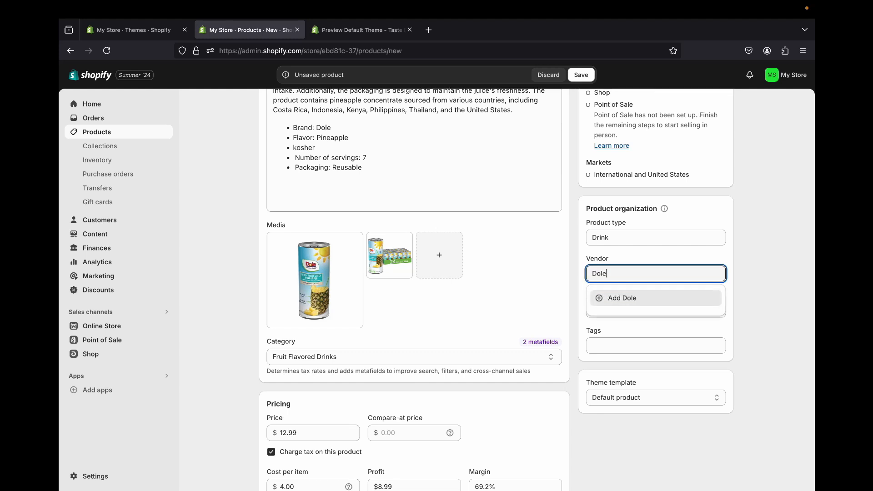
{"action": "key", "text": "Return"}
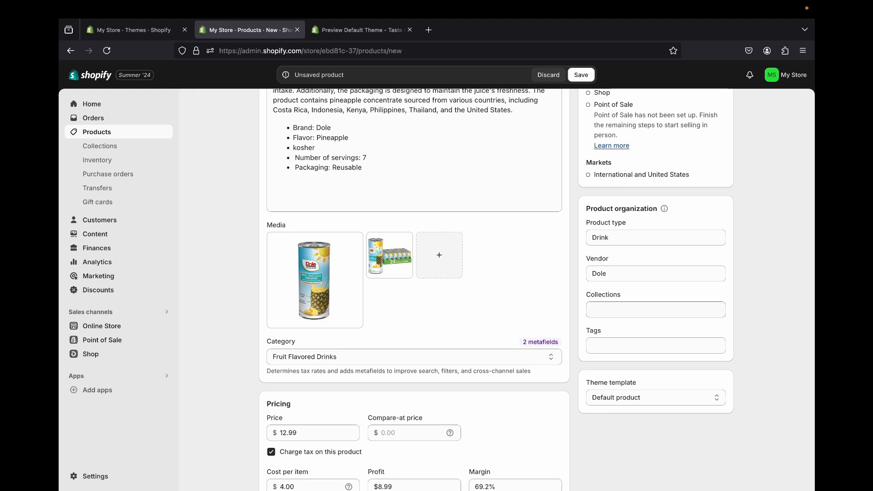
Check the available collections without choosing one, and add the product tags "can juice", "can", "pineaple" and "juice".
{"action": "left_click", "coordinate": [656, 310]}
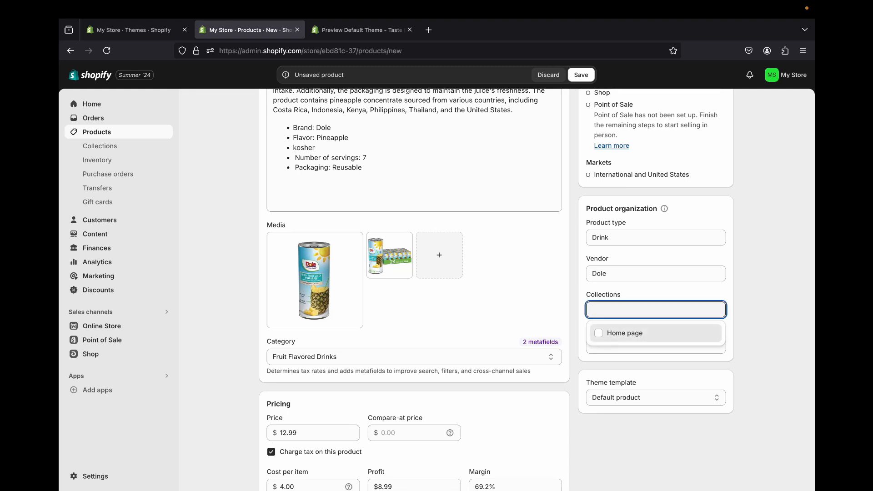
{"action": "key", "text": "Escape"}
{"action": "left_click", "coordinate": [656, 345]}
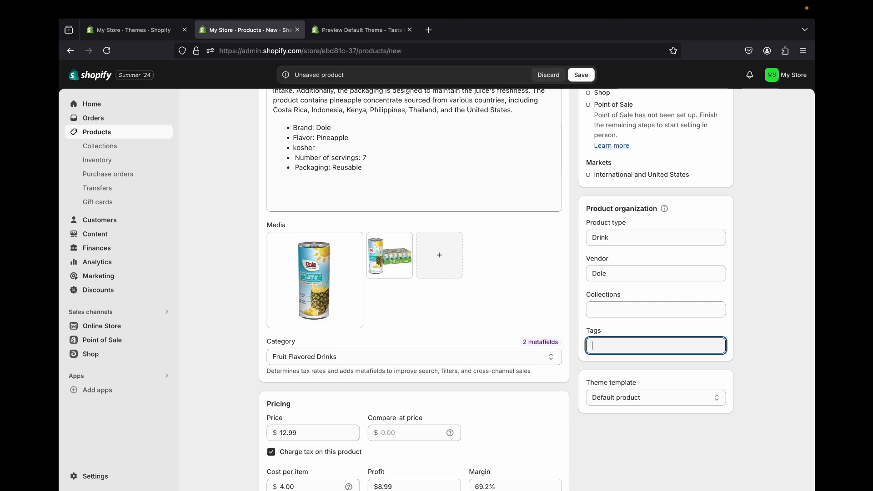
{"action": "type", "text": "can juice"}
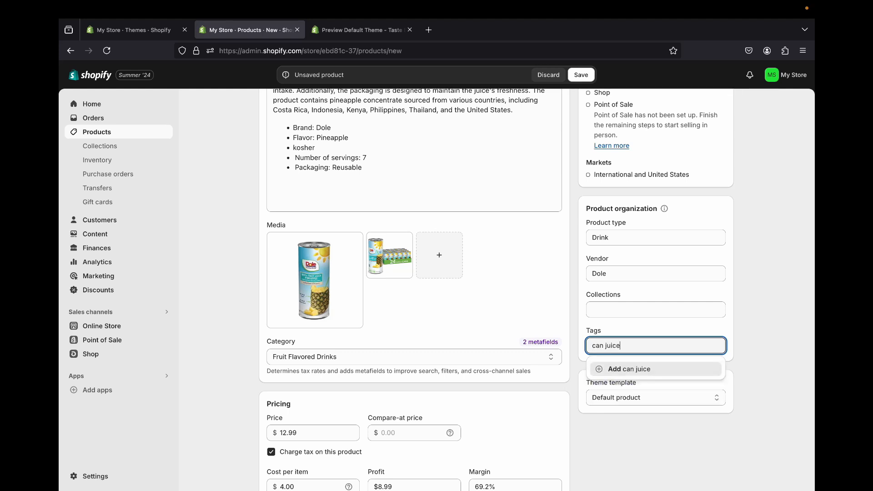
{"action": "key", "text": "Return"}
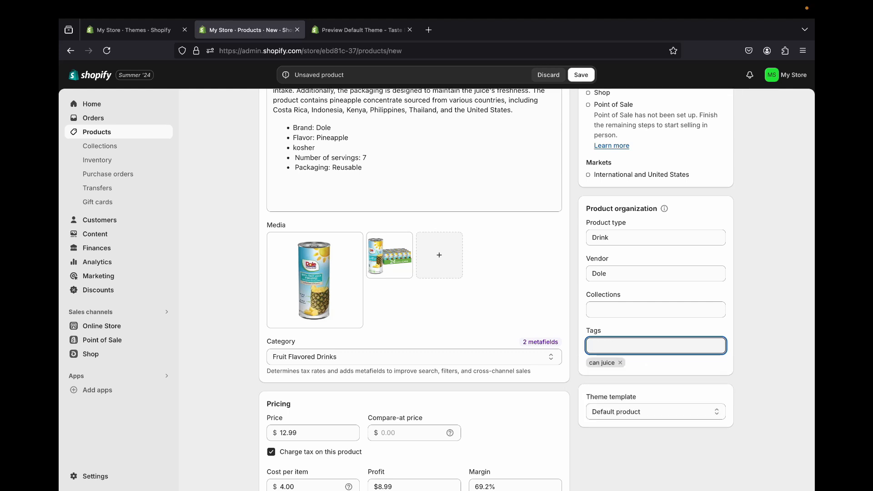
{"action": "type", "text": "can"}
{"action": "key", "text": "Return"}
{"action": "type", "text": "j"}
{"action": "key", "text": "BackSpace"}
{"action": "type", "text": "pineaple"}
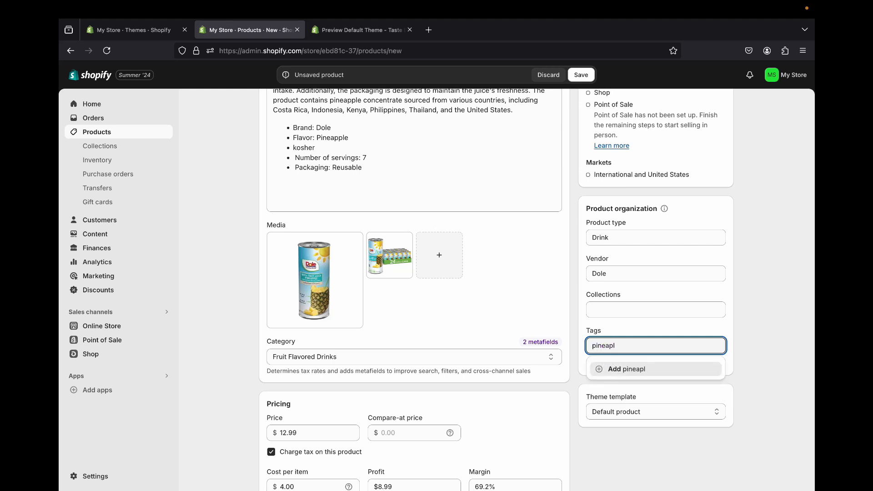
{"action": "key", "text": "Return"}
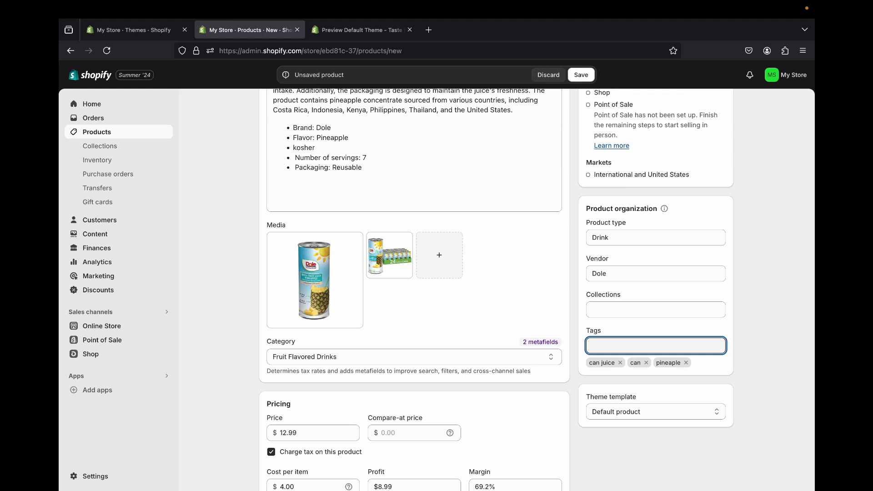
{"action": "type", "text": "juice"}
{"action": "key", "text": "Return"}
Save the new product and return to the product list.
{"action": "scroll", "coordinate": [496, 291], "scroll_direction": "up", "scroll_amount": 3}
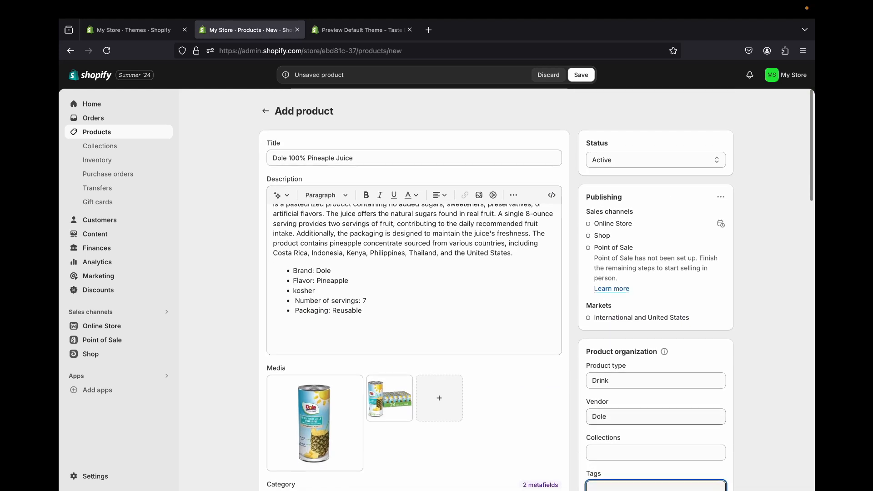
{"action": "left_click", "coordinate": [582, 75]}
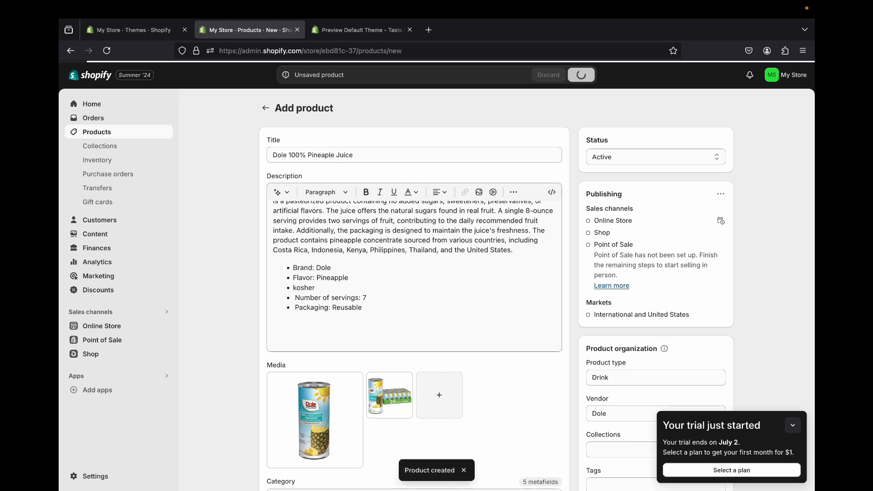
{"action": "left_click", "coordinate": [265, 108]}
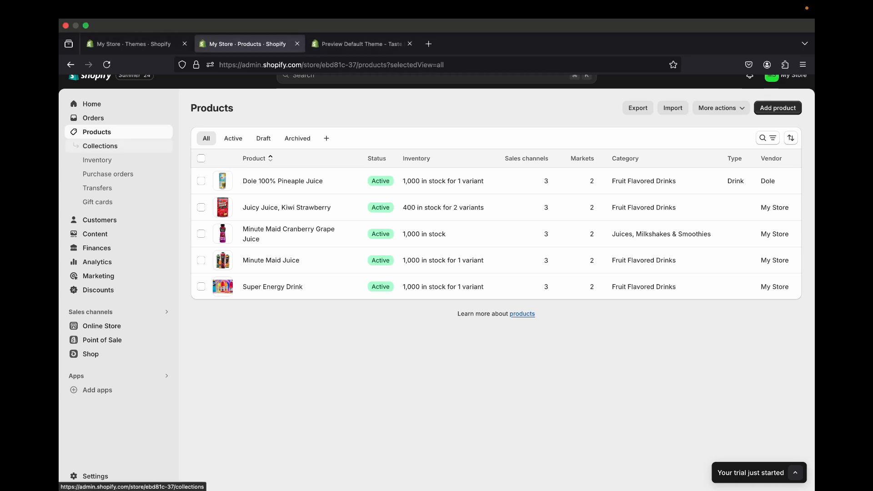
Start a new collection titled "Can Juice Drinks", leaving its description empty.
{"action": "left_click", "coordinate": [100, 146]}
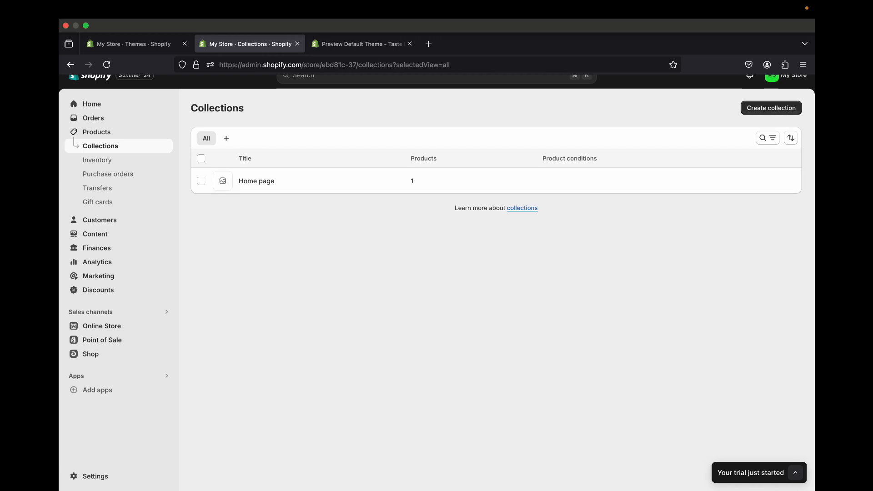
{"action": "left_click", "coordinate": [771, 108]}
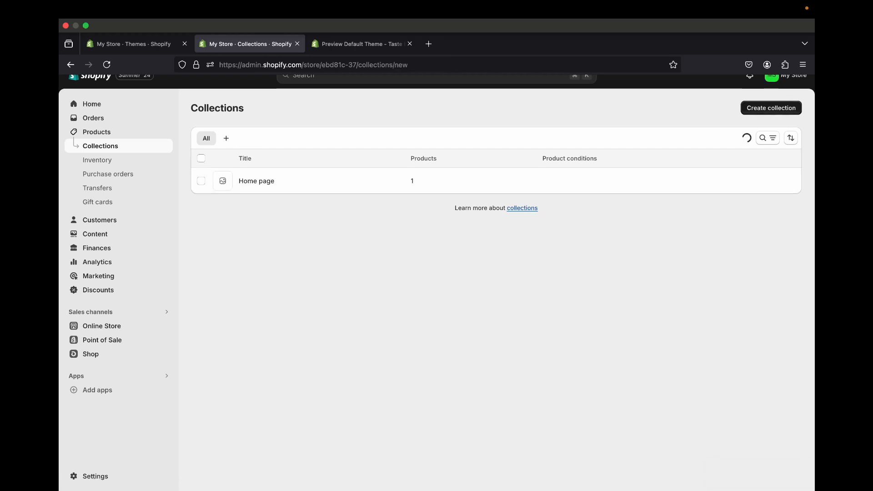
{"action": "left_click", "coordinate": [336, 156]}
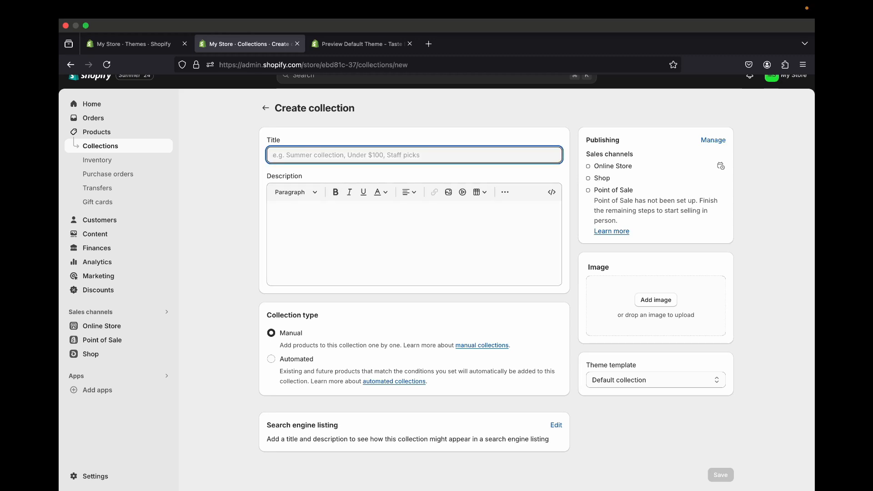
{"action": "type", "text": "Can "}
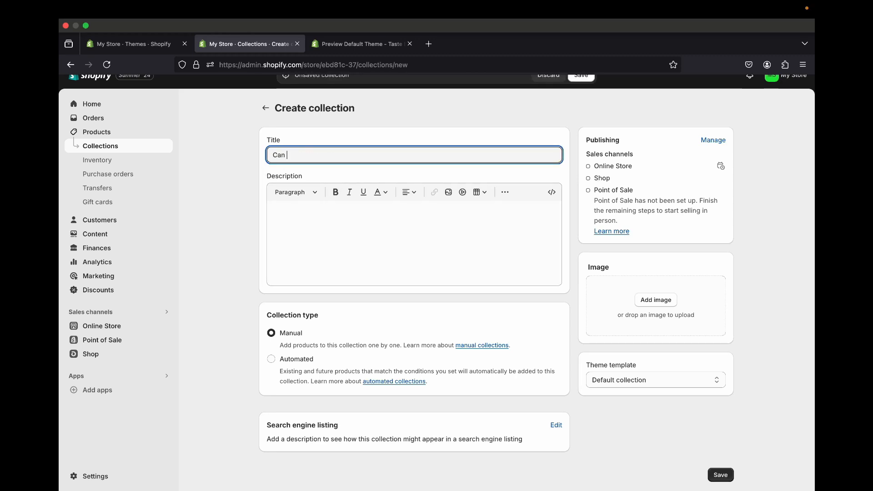
{"action": "type", "text": "J"}
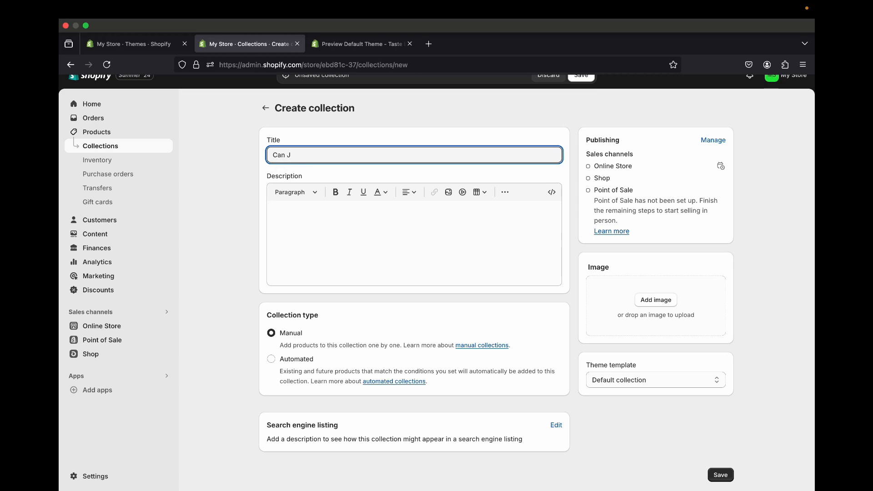
{"action": "type", "text": "uice Drinks"}
{"action": "left_click", "coordinate": [273, 211]}
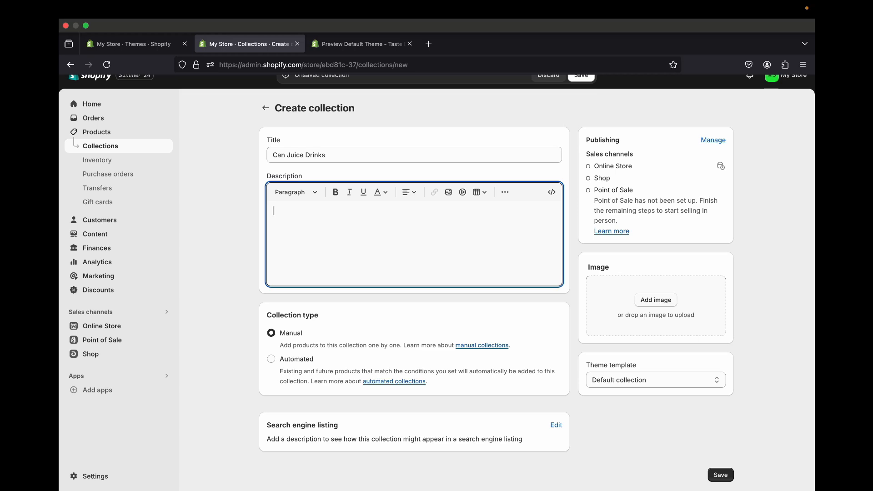
Upload IMG_5083.PNG as the collection image and save the manual collection.
{"action": "left_click", "coordinate": [652, 301]}
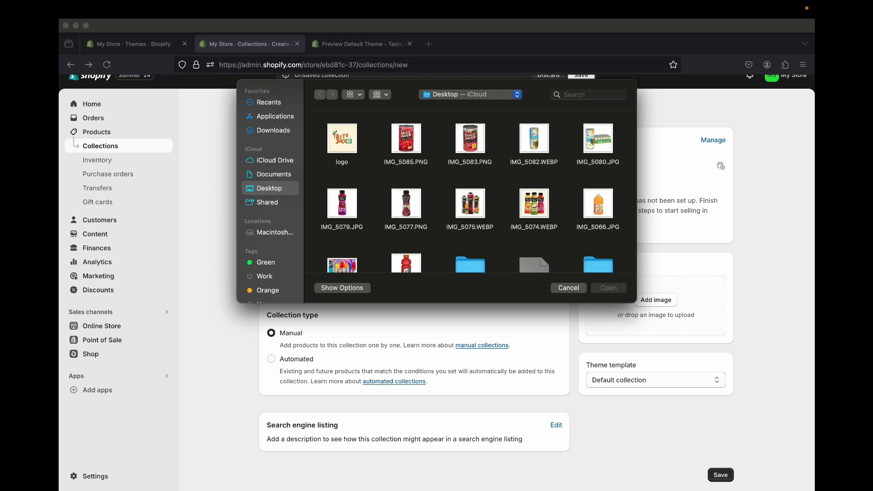
{"action": "left_click", "coordinate": [471, 138]}
{"action": "key", "text": "Return"}
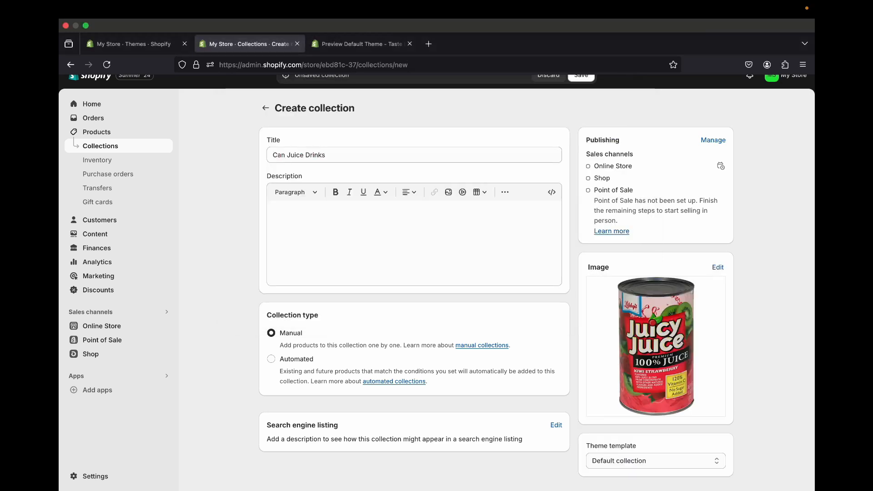
{"action": "scroll", "coordinate": [497, 291], "scroll_direction": "down", "scroll_amount": 1}
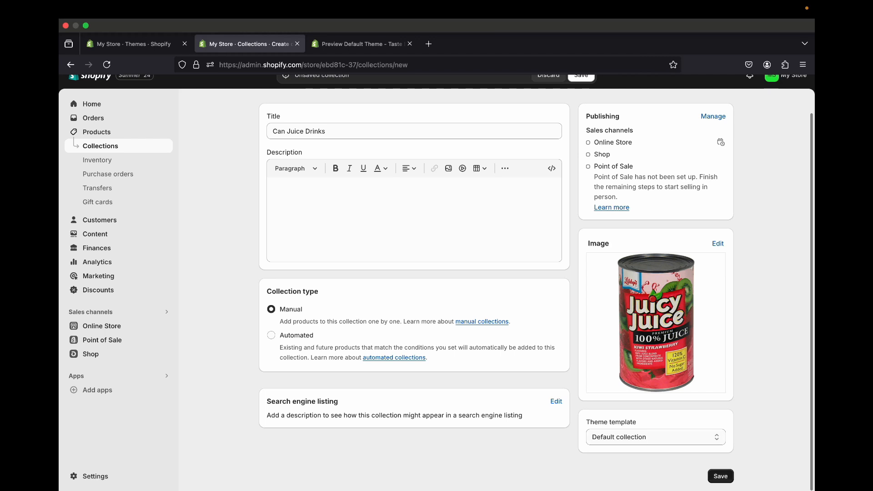
{"action": "left_click", "coordinate": [721, 476]}
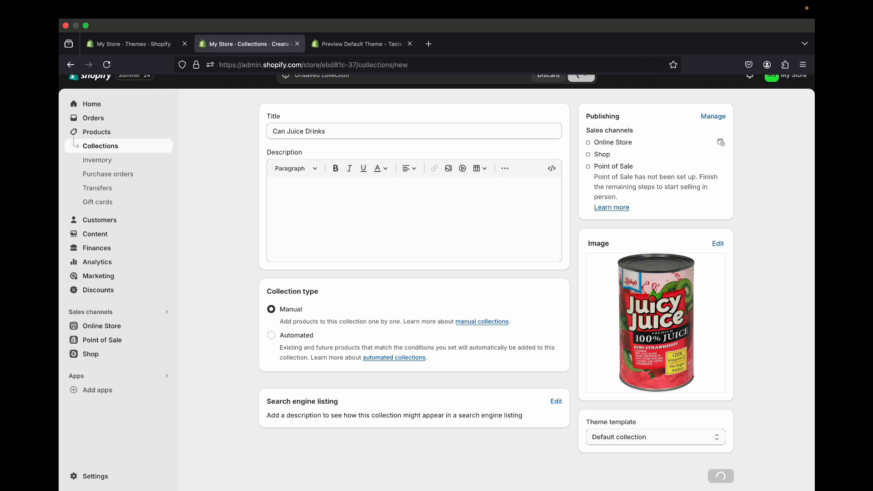
Add the products "Dole 100% Pineaple Juice" and "Juicy Juice, Kiwi Strawberry" to the Can Juice Drinks collection.
{"action": "scroll", "coordinate": [380, 273], "scroll_direction": "down", "scroll_amount": 3}
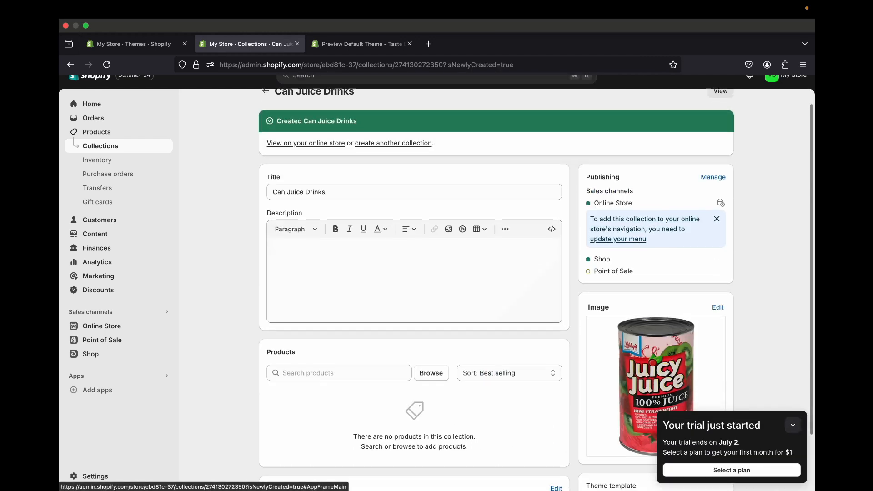
{"action": "left_click", "coordinate": [339, 309]}
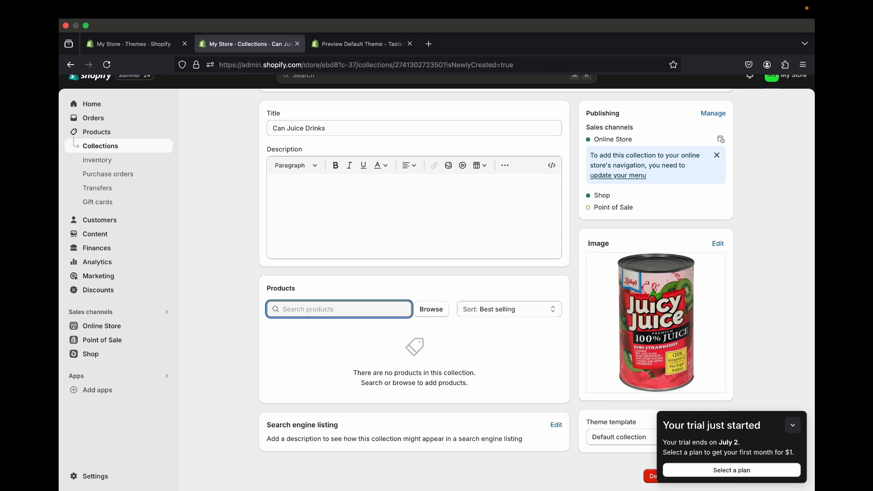
{"action": "left_click", "coordinate": [431, 310]}
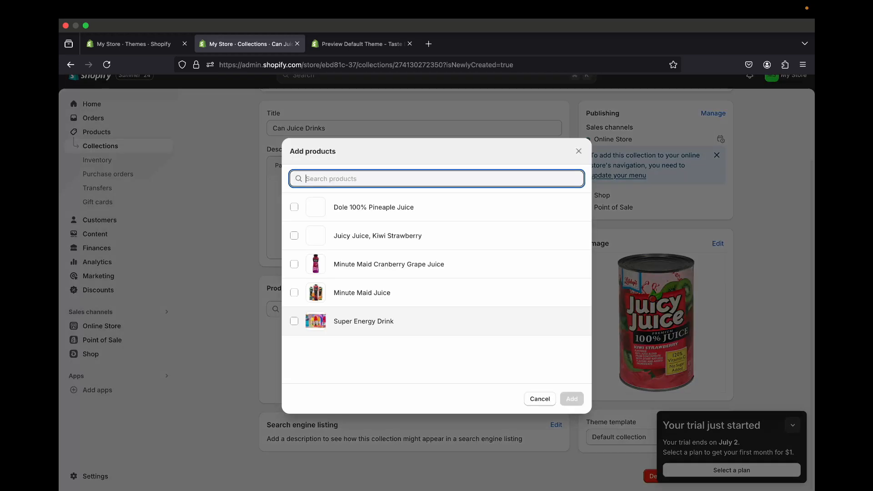
{"action": "left_click", "coordinate": [295, 208]}
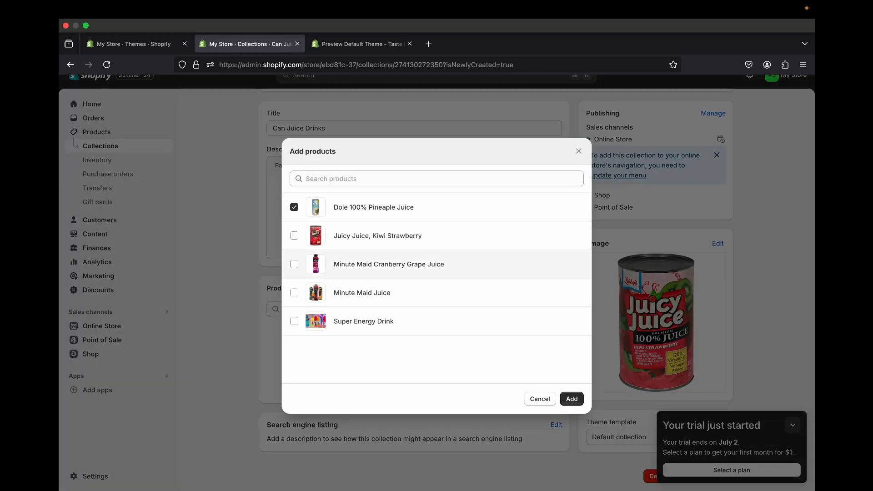
{"action": "left_click", "coordinate": [294, 236]}
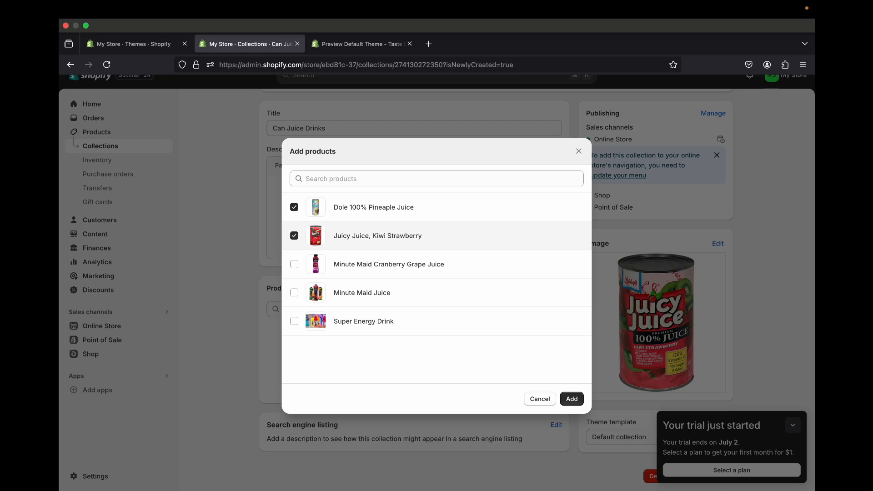
{"action": "left_click", "coordinate": [572, 399]}
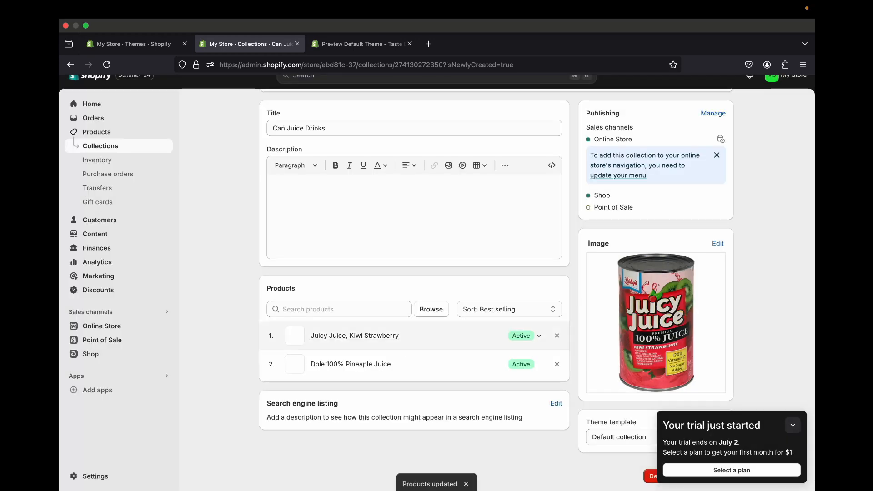
{"action": "scroll", "coordinate": [459, 337], "scroll_direction": "up", "scroll_amount": 2}
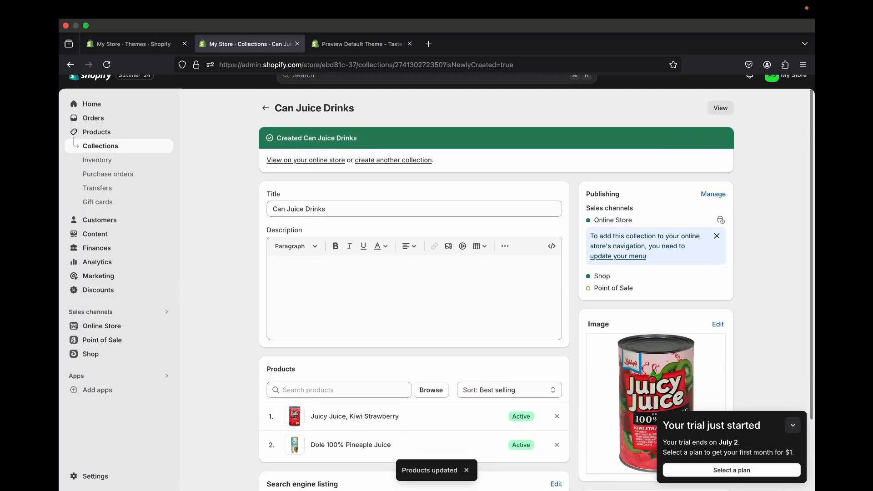
Return to the collections list and start a new collection titled "Box Juices", leaving its description empty.
{"action": "left_click", "coordinate": [266, 108]}
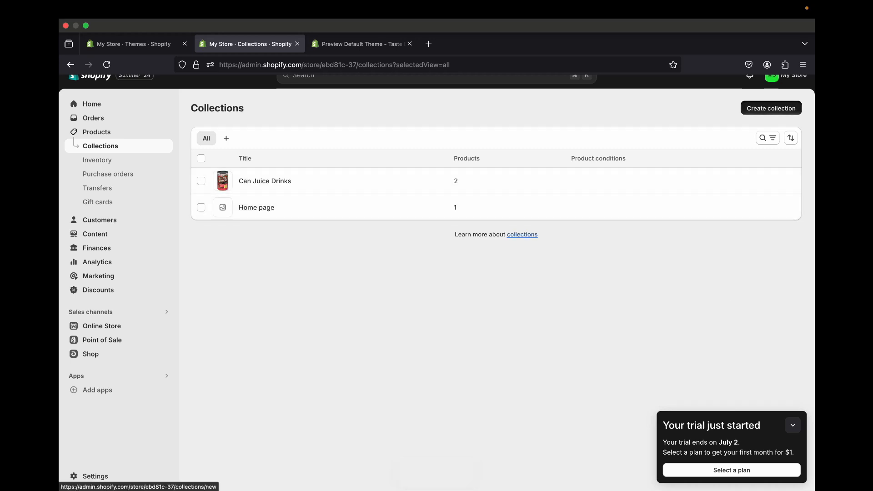
{"action": "left_click", "coordinate": [772, 108]}
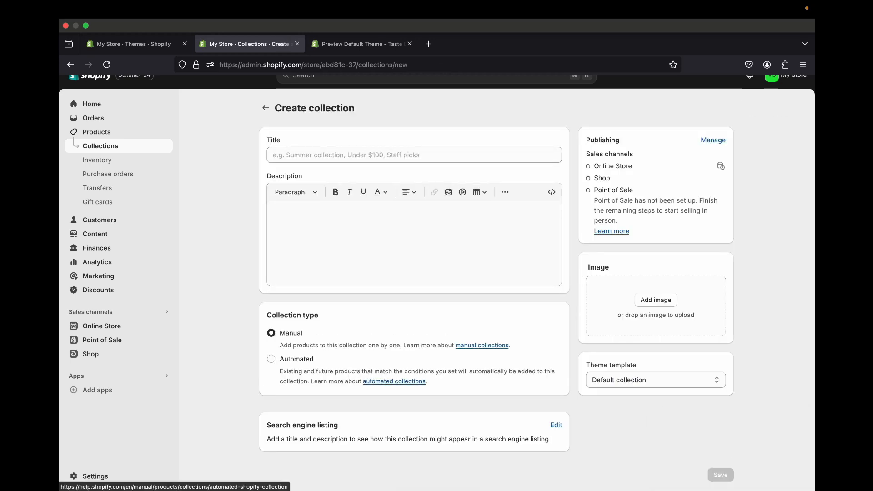
{"action": "left_click", "coordinate": [414, 155]}
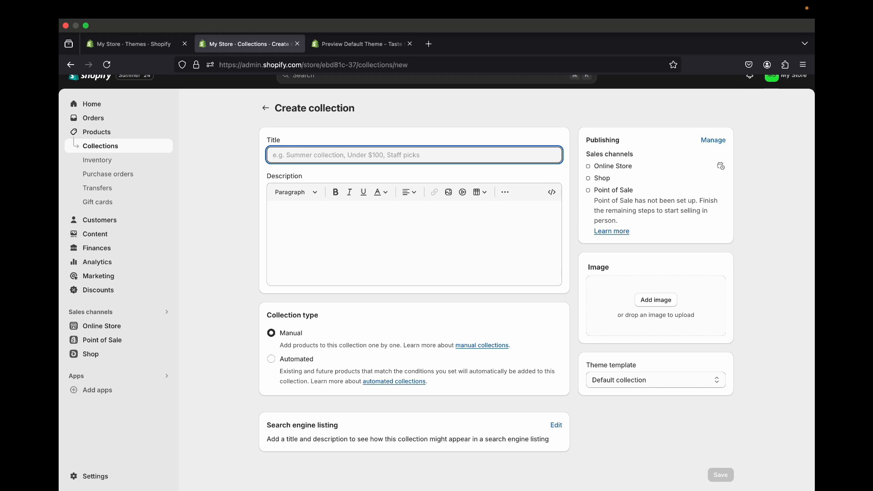
{"action": "type", "text": "Box "}
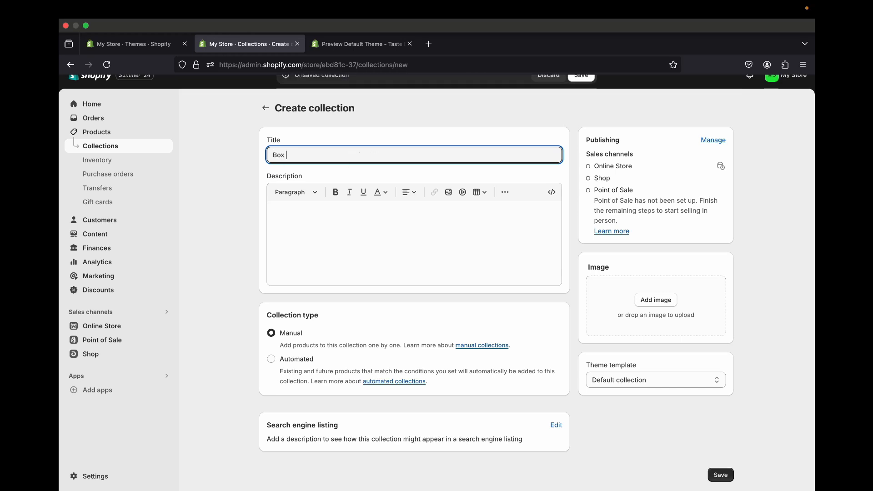
{"action": "type", "text": "Juices"}
{"action": "key", "text": "Tab"}
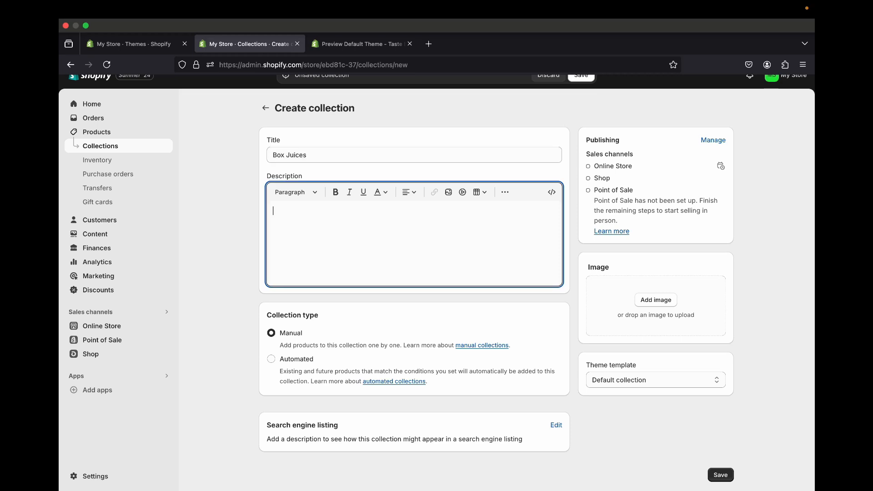
Make the collection automated with the condition that the product tag is equal to "bottle juice".
{"action": "left_click", "coordinate": [271, 359]}
{"action": "scroll", "coordinate": [415, 318], "scroll_direction": "down", "scroll_amount": 2}
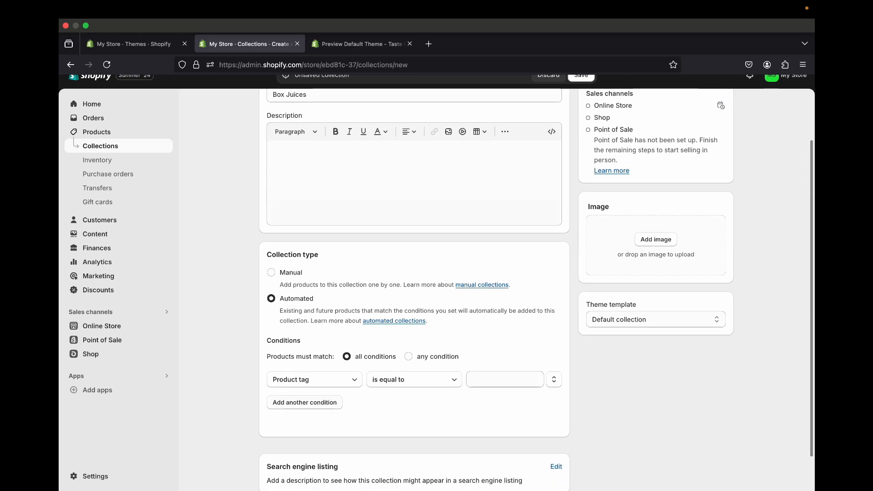
{"action": "scroll", "coordinate": [414, 319], "scroll_direction": "down", "scroll_amount": 1}
{"action": "scroll", "coordinate": [414, 319], "scroll_direction": "down", "scroll_amount": 1}
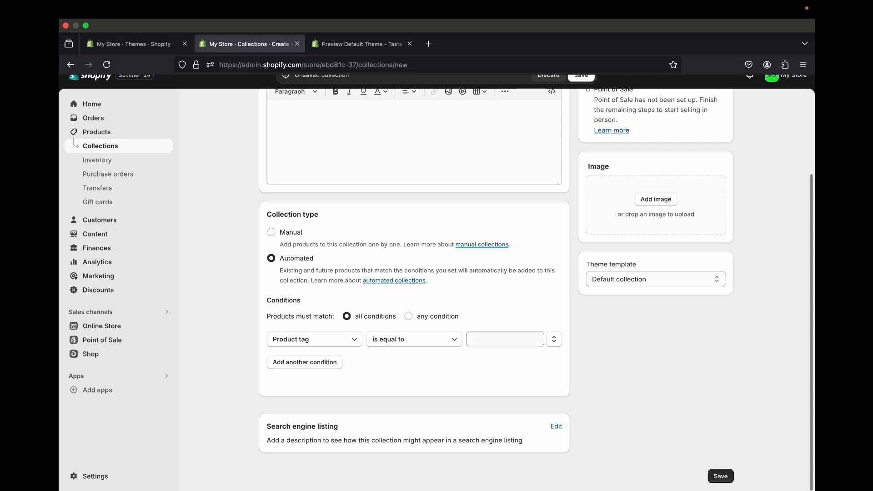
{"action": "left_click", "coordinate": [505, 339]}
{"action": "left_click", "coordinate": [491, 359]}
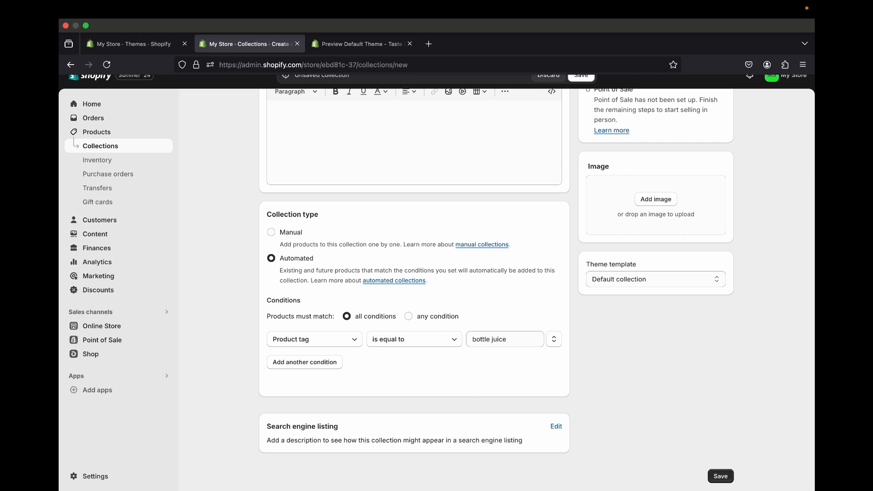
{"action": "left_click", "coordinate": [305, 363]}
{"action": "left_click", "coordinate": [488, 364]}
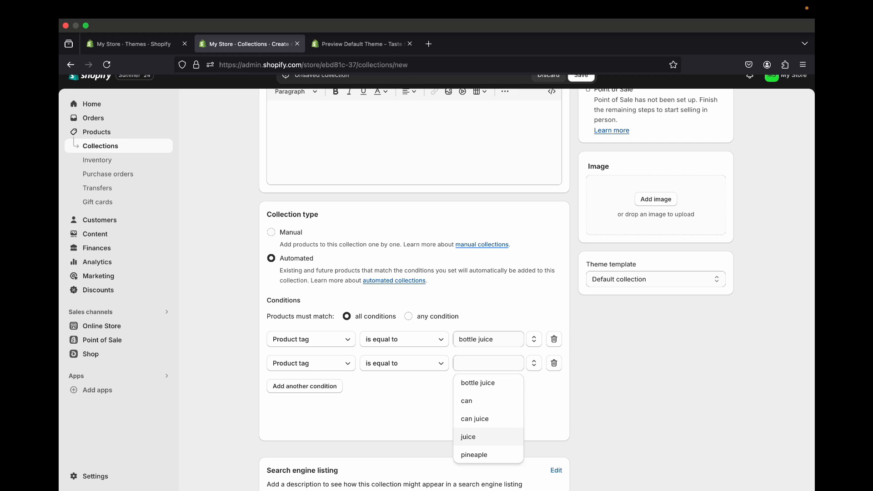
{"action": "left_click", "coordinate": [468, 437]}
{"action": "scroll", "coordinate": [536, 289], "scroll_direction": "down", "scroll_amount": 2}
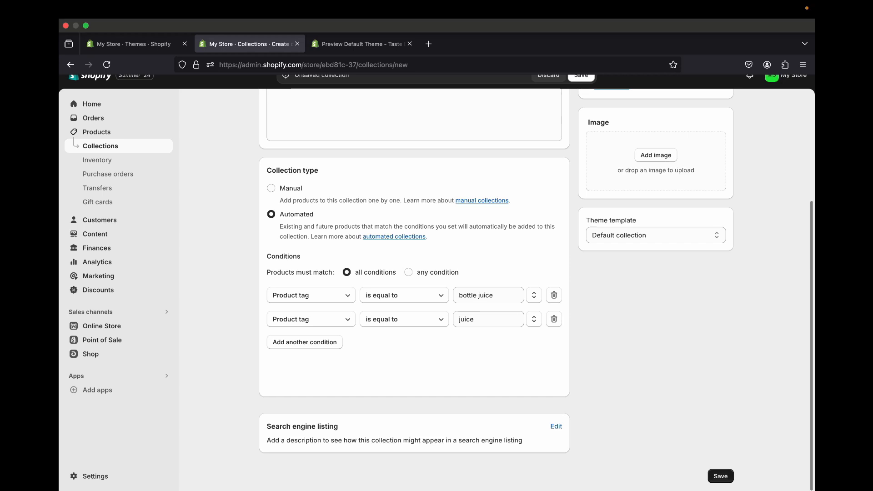
{"action": "left_click", "coordinate": [554, 319]}
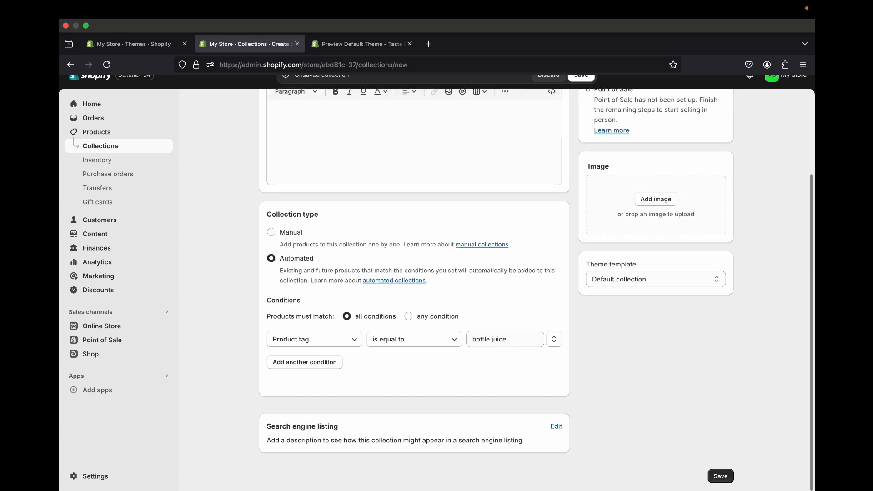
Let products match any condition and save the Box Juices collection.
{"action": "left_click", "coordinate": [408, 316]}
{"action": "left_click", "coordinate": [721, 477]}
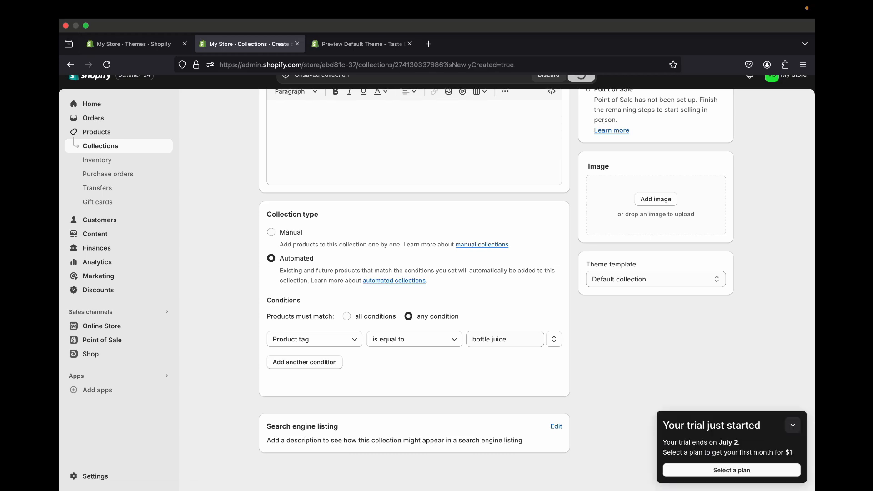
{"action": "scroll", "coordinate": [655, 282], "scroll_direction": "down", "scroll_amount": 3}
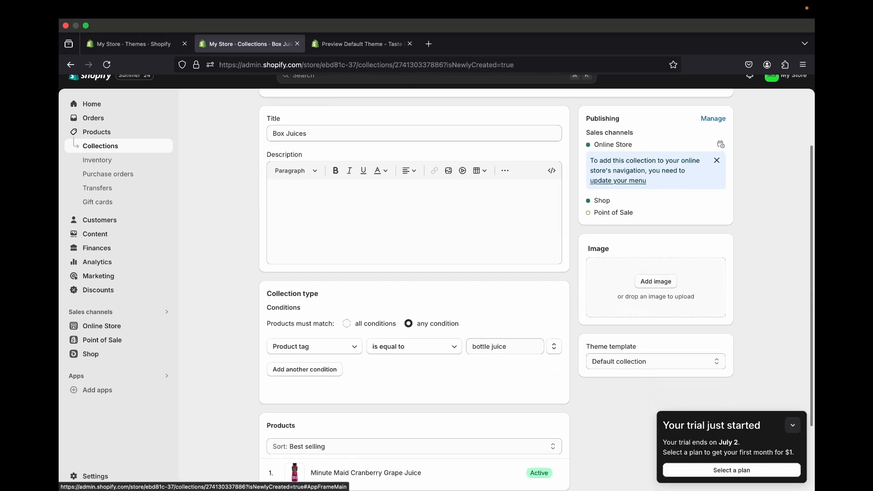
Upload IMG_5075.WEBP as the Box Juices collection image and save the change.
{"action": "left_click", "coordinate": [656, 281]}
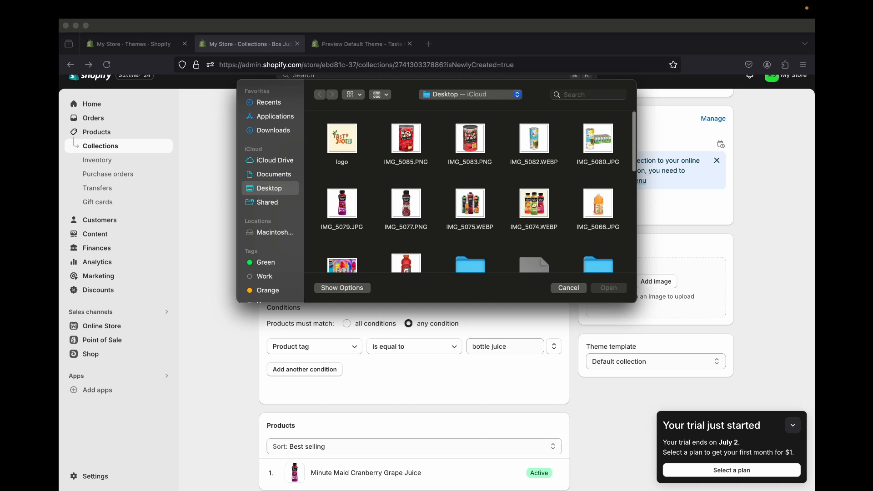
{"action": "left_click", "coordinate": [470, 204]}
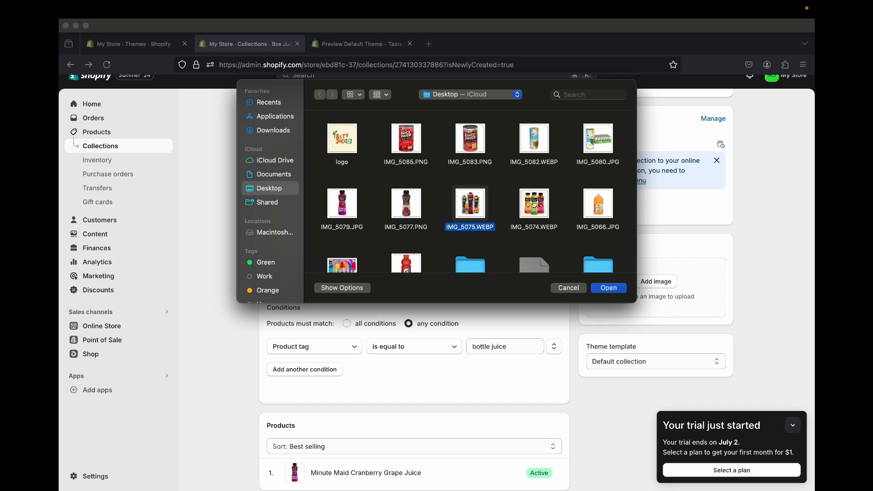
{"action": "key", "text": "Return"}
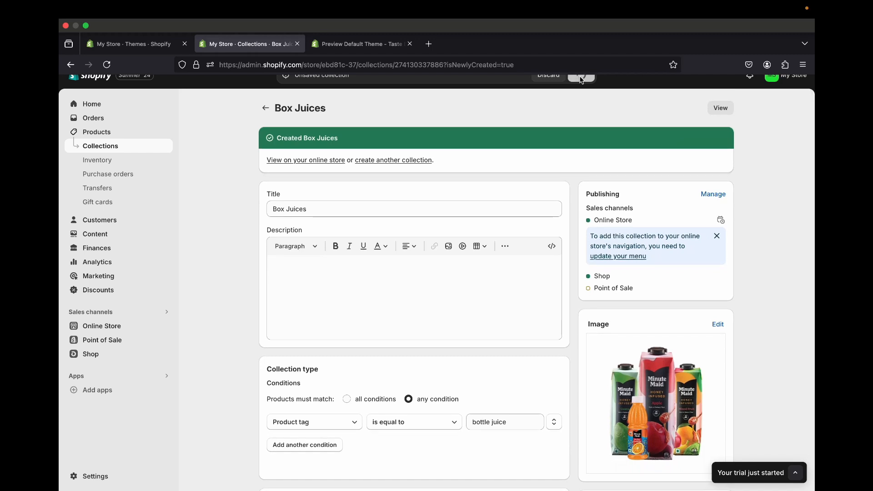
Create a manual "Bottle Juices" collection with an image and the products Super Energy Drink and Minute Maid Cranberry Grape Juice, returning to the collections list.
{"action": "left_click", "coordinate": [266, 108]}
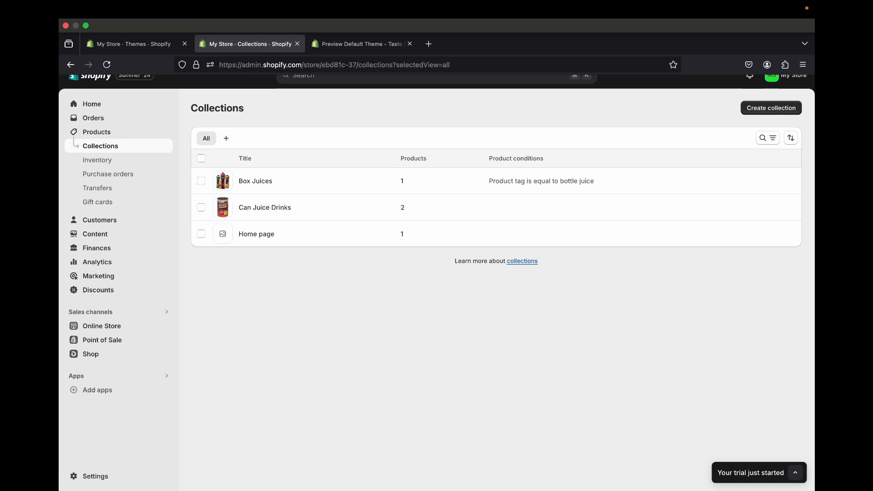
{"action": "left_click", "coordinate": [772, 107]}
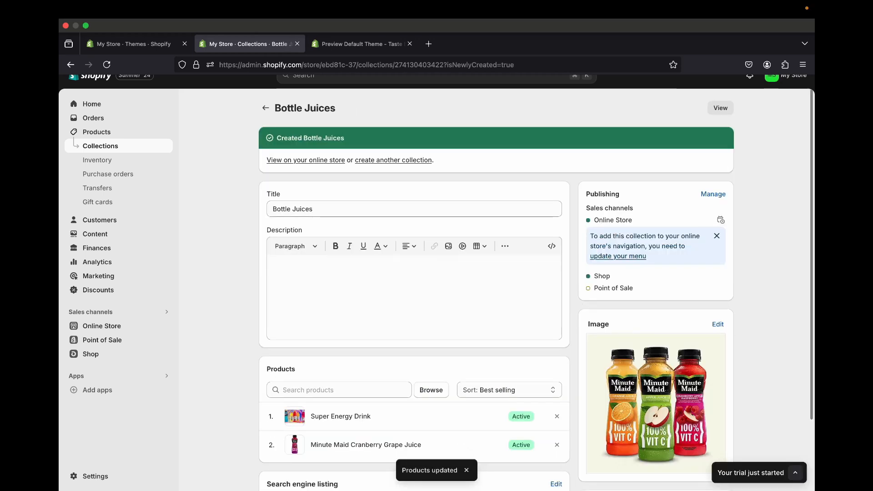
{"action": "left_click", "coordinate": [265, 107]}
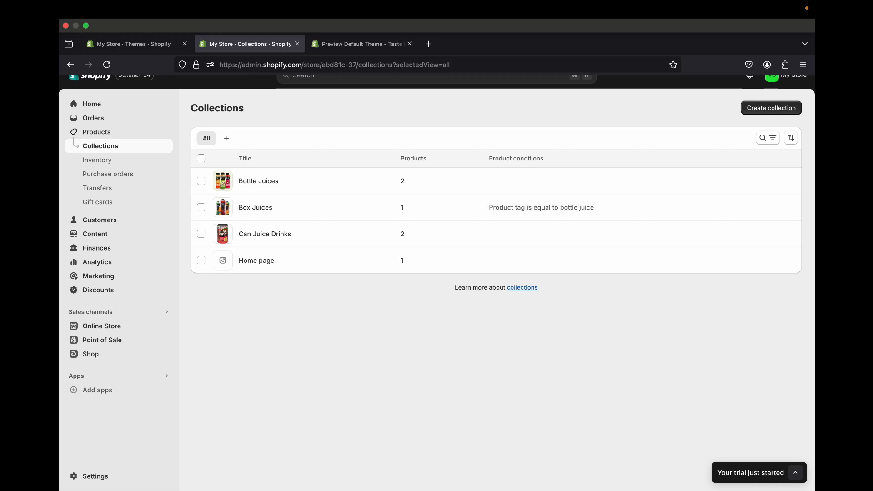
Open the online store's current Taste theme for customization.
{"action": "left_click", "coordinate": [102, 326]}
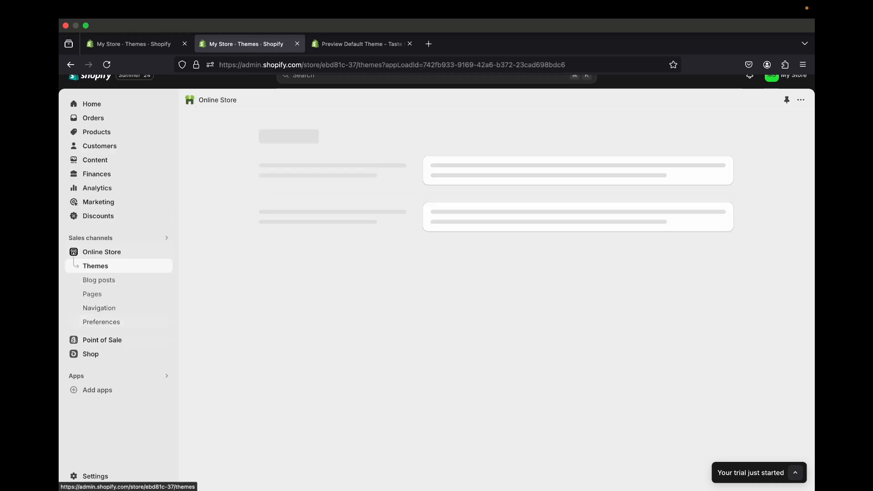
{"action": "scroll", "coordinate": [496, 291], "scroll_direction": "down", "scroll_amount": 2}
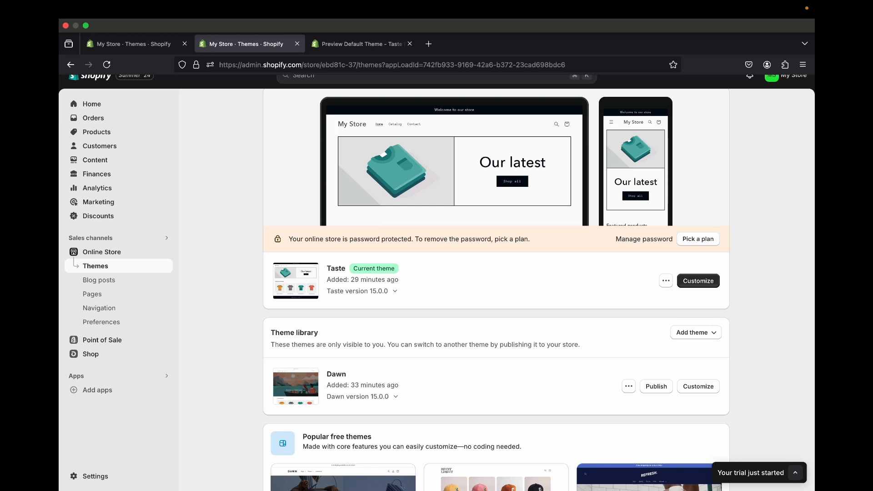
{"action": "left_click", "coordinate": [698, 280]}
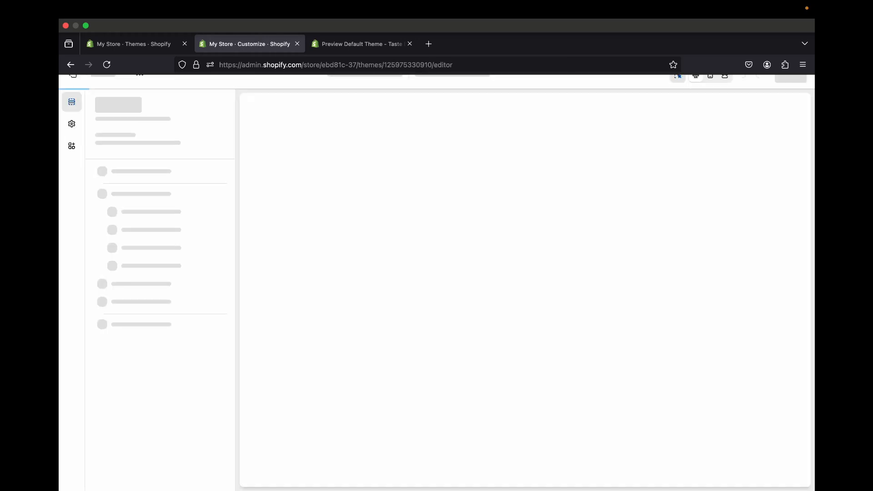
Look through the home page preview from the header to the footer, including the featured products section.
{"action": "scroll", "coordinate": [525, 290], "scroll_direction": "down", "scroll_amount": 2}
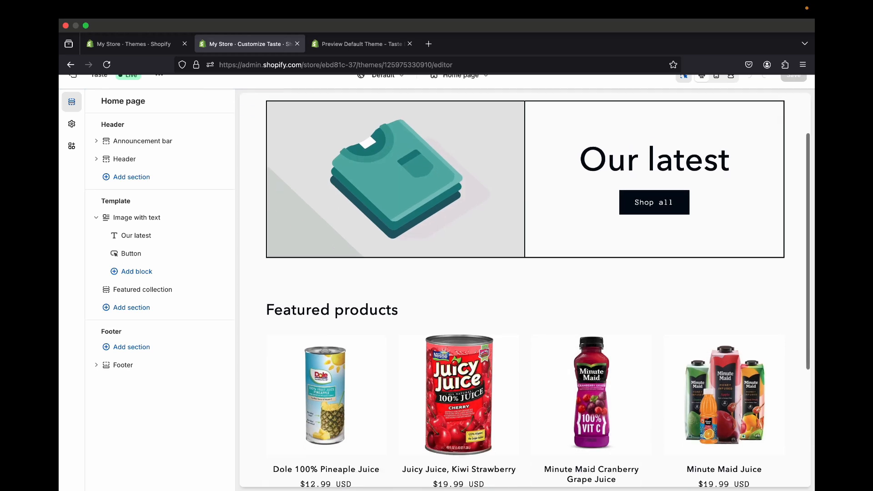
{"action": "scroll", "coordinate": [525, 290], "scroll_direction": "down", "scroll_amount": 5}
{"action": "scroll", "coordinate": [525, 291], "scroll_direction": "up", "scroll_amount": 5}
{"action": "scroll", "coordinate": [525, 290], "scroll_direction": "down", "scroll_amount": 5}
{"action": "scroll", "coordinate": [525, 290], "scroll_direction": "up", "scroll_amount": 5}
{"action": "scroll", "coordinate": [525, 291], "scroll_direction": "down", "scroll_amount": 1}
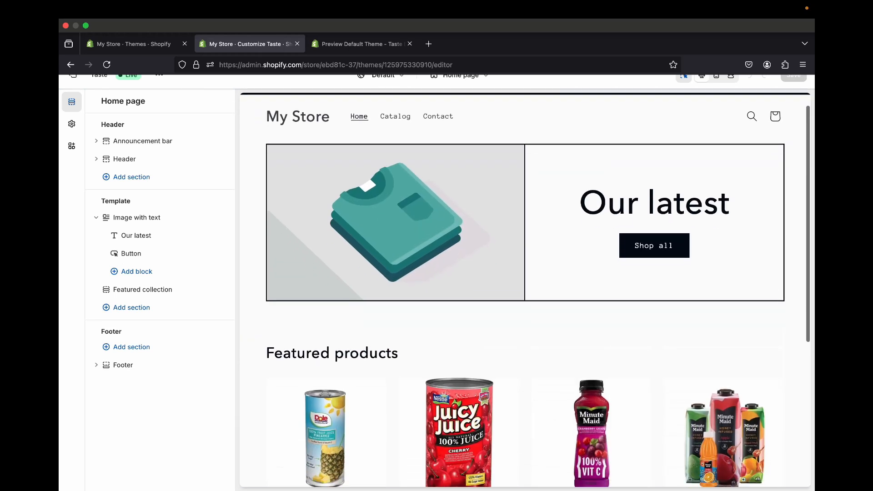
{"action": "scroll", "coordinate": [525, 290], "scroll_direction": "down", "scroll_amount": 3}
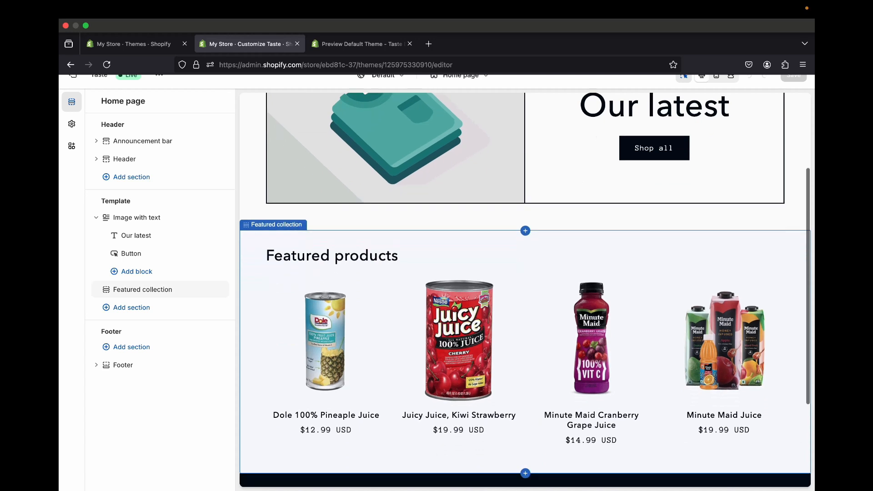
{"action": "scroll", "coordinate": [525, 291], "scroll_direction": "down", "scroll_amount": 2}
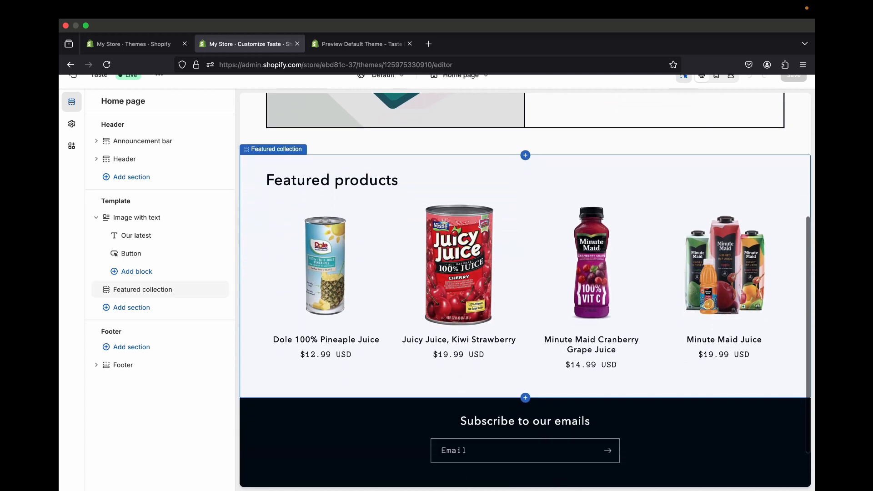
{"action": "scroll", "coordinate": [525, 290], "scroll_direction": "up", "scroll_amount": 6}
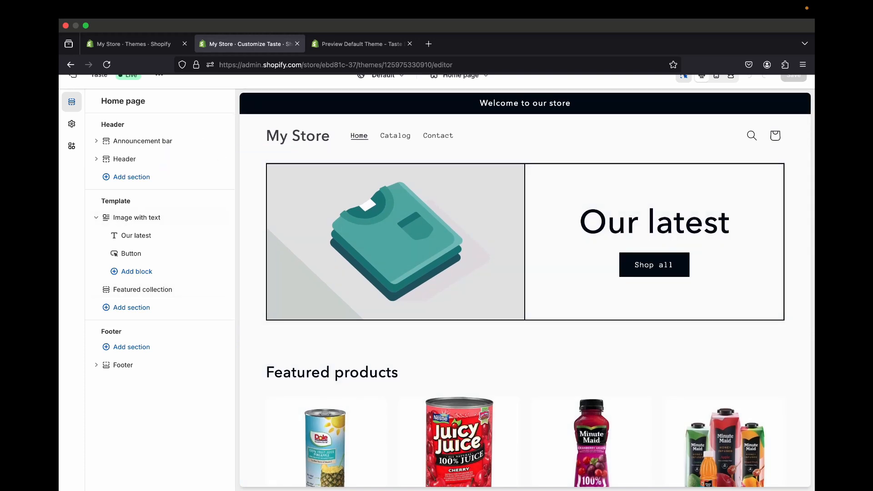
Open the announcement bar settings and review the Taste theme's demo page as a reference for the layout and announcement.
{"action": "left_click", "coordinate": [143, 141]}
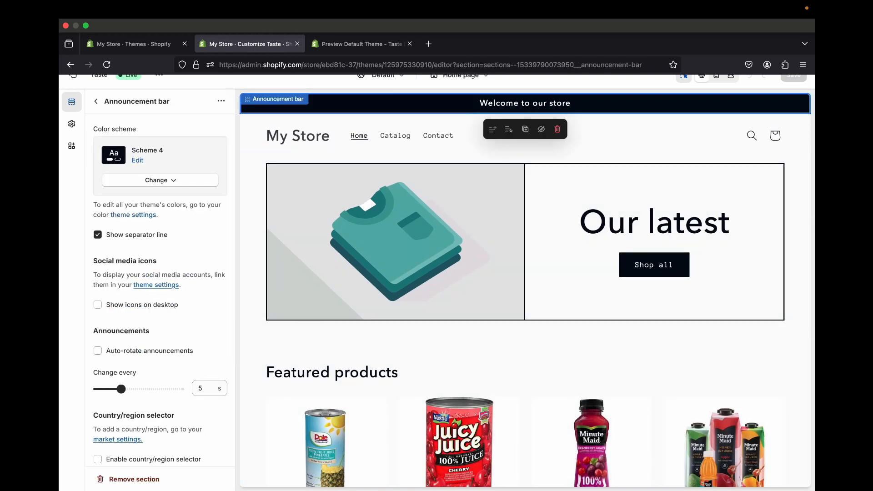
{"action": "left_click", "coordinate": [362, 44]}
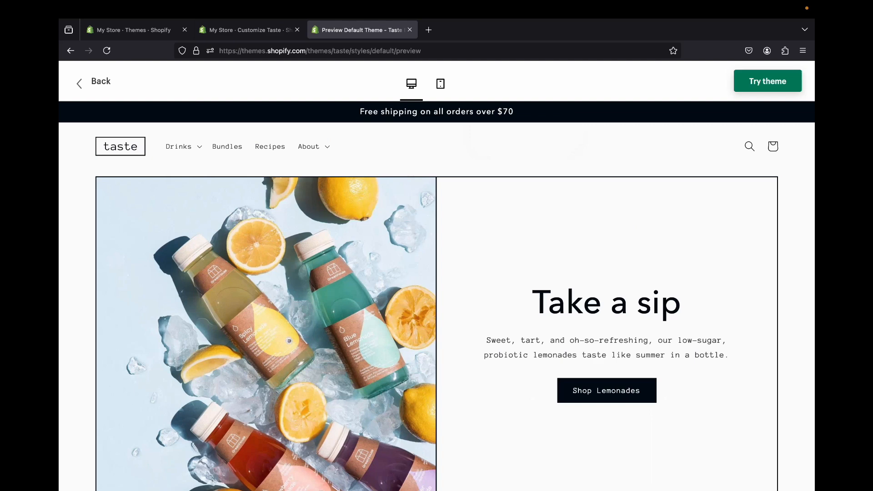
{"action": "scroll", "coordinate": [437, 296], "scroll_direction": "down", "scroll_amount": 3}
{"action": "scroll", "coordinate": [437, 296], "scroll_direction": "down", "scroll_amount": 20}
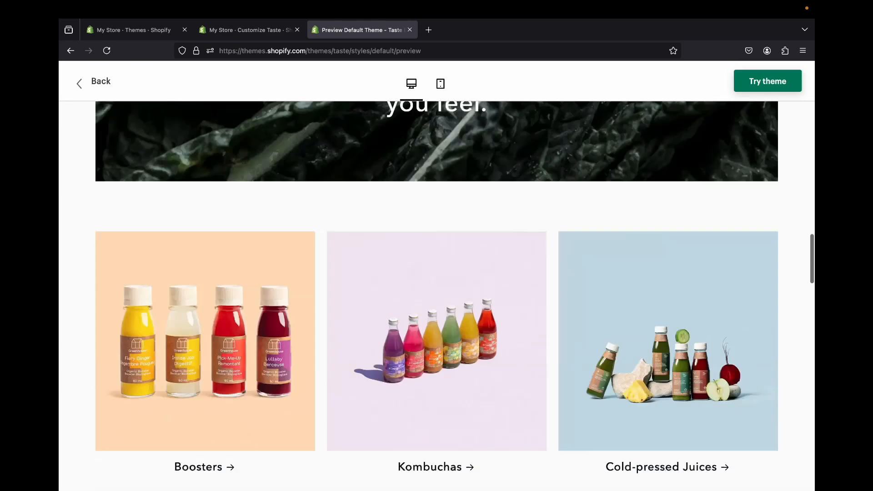
{"action": "scroll", "coordinate": [476, 392], "scroll_direction": "up", "scroll_amount": 20}
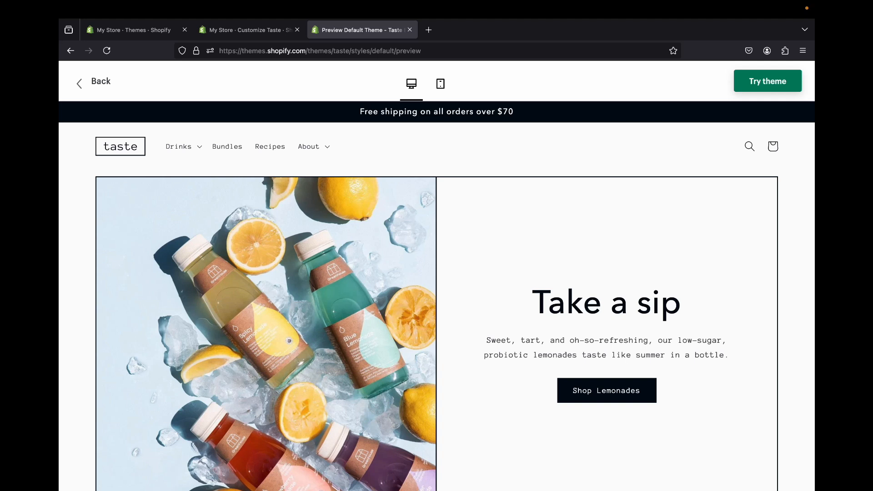
Return to the theme editor and change the announcement text to "Free Shipping on all order over $50".
{"action": "left_click", "coordinate": [249, 30]}
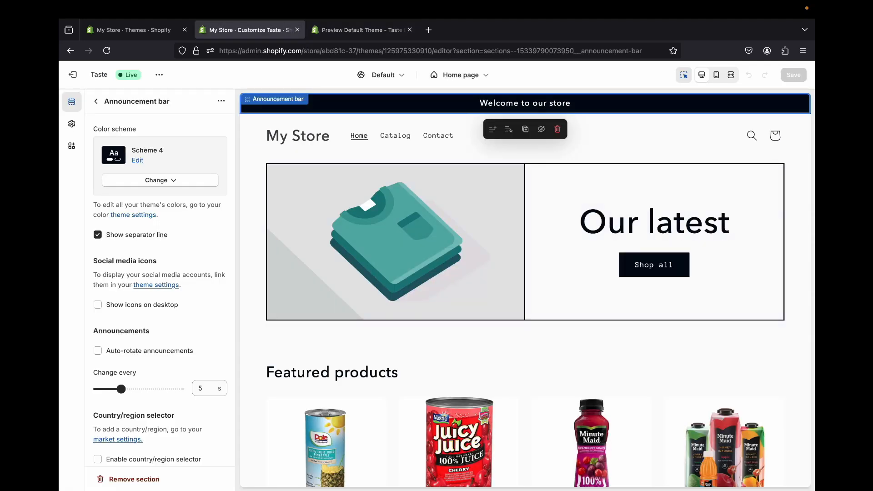
{"action": "left_click", "coordinate": [96, 101]}
{"action": "left_click", "coordinate": [136, 159]}
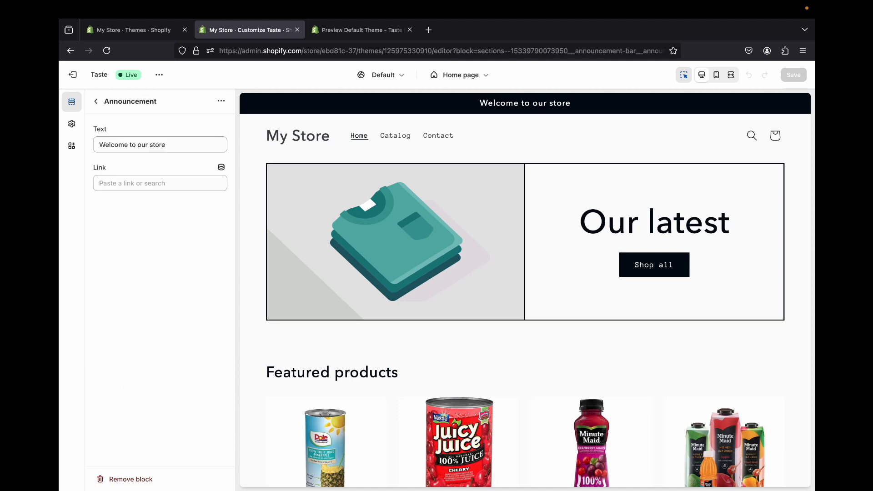
{"action": "left_click", "coordinate": [166, 144]}
{"action": "key", "text": "super+a"}
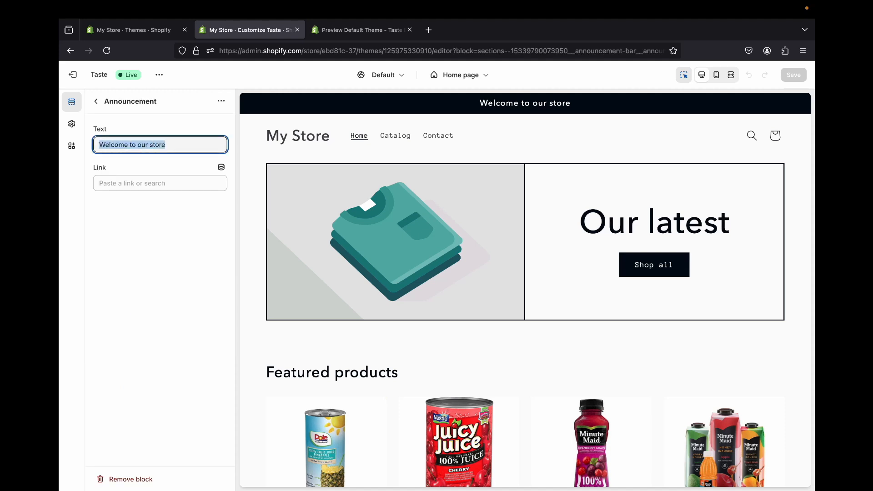
{"action": "type", "text": "Free Shipping on all order ov"}
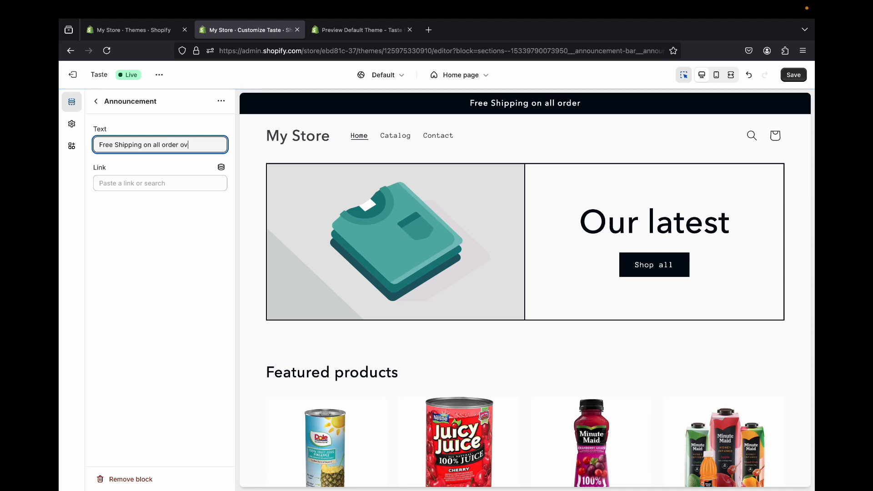
{"action": "type", "text": "er $50"}
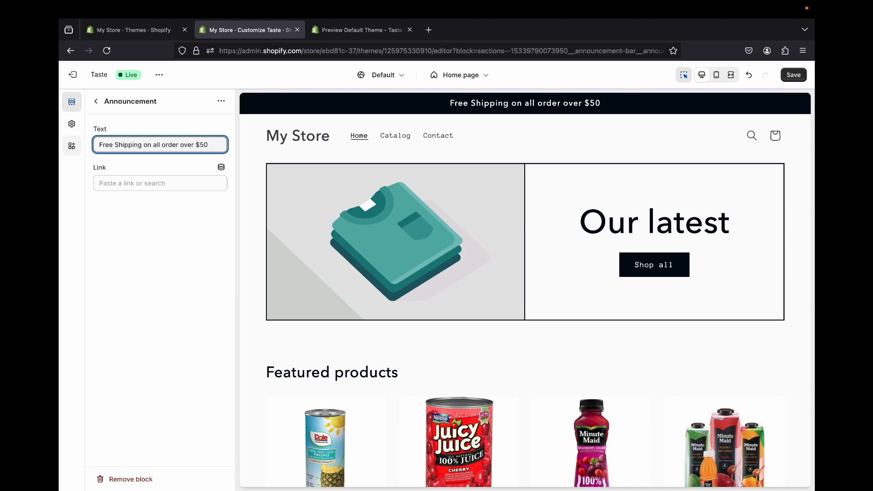
Link the announcement to All collections and return to the home page's section list.
{"action": "left_click", "coordinate": [160, 184]}
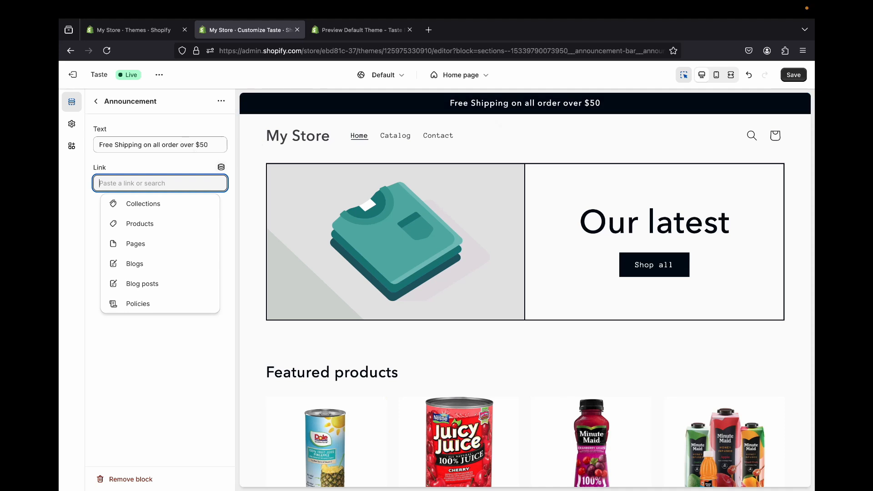
{"action": "left_click", "coordinate": [146, 203]}
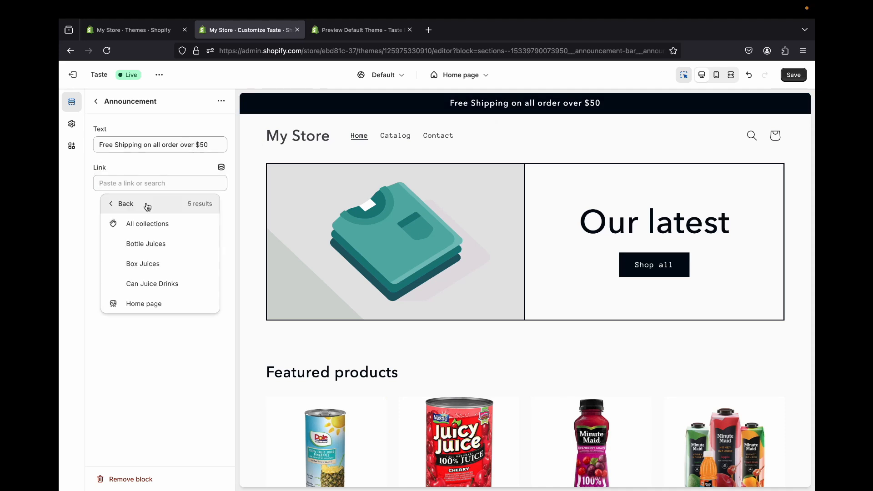
{"action": "left_click", "coordinate": [148, 224]}
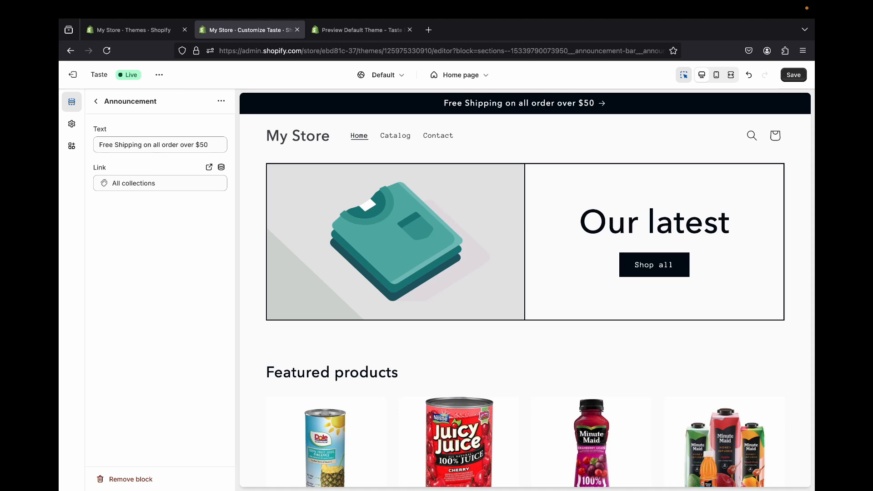
{"action": "left_click", "coordinate": [96, 101]}
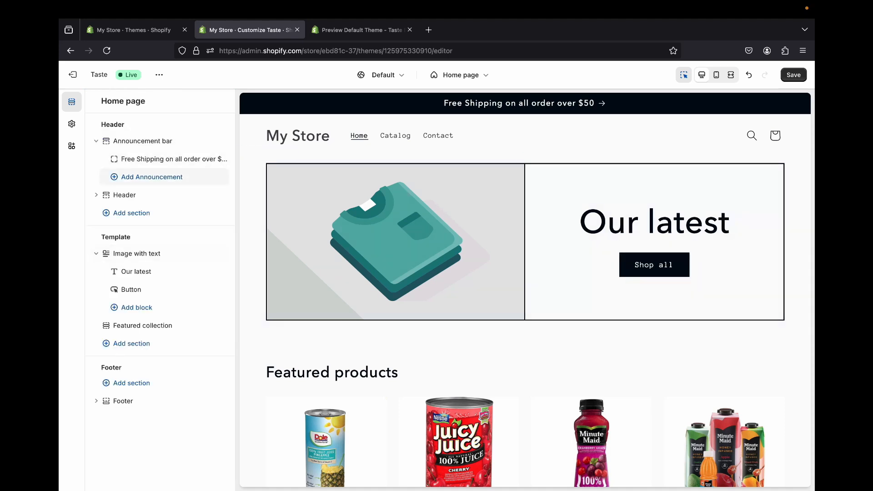
From the header's settings, open the theme's logo settings and upload the "logo" image from the Desktop as the store logo.
{"action": "left_click", "coordinate": [125, 195]}
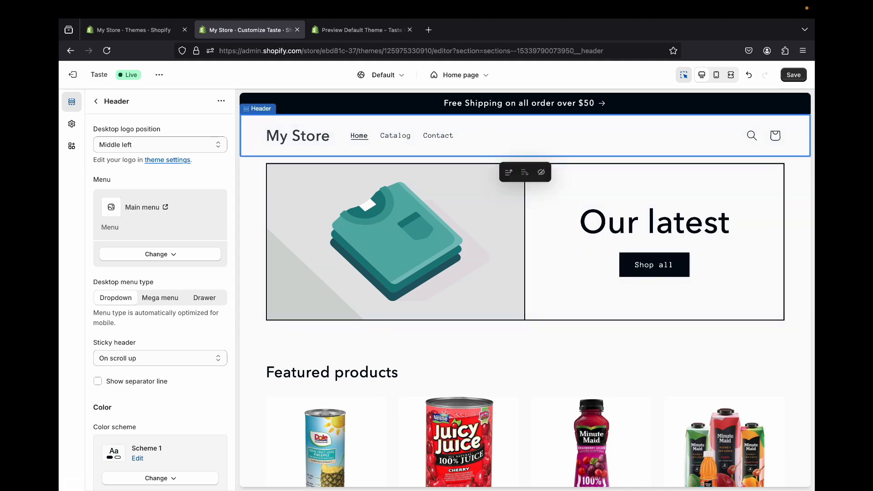
{"action": "scroll", "coordinate": [136, 312], "scroll_direction": "down", "scroll_amount": 5}
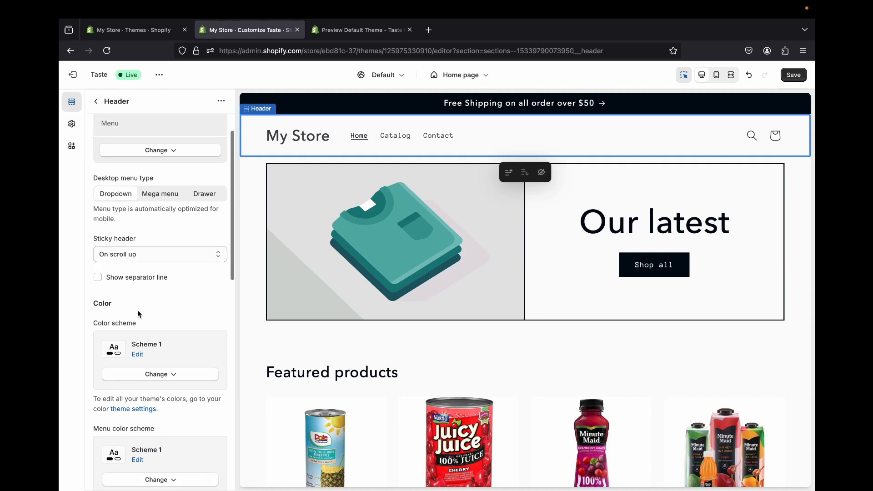
{"action": "scroll", "coordinate": [136, 310], "scroll_direction": "up", "scroll_amount": 5}
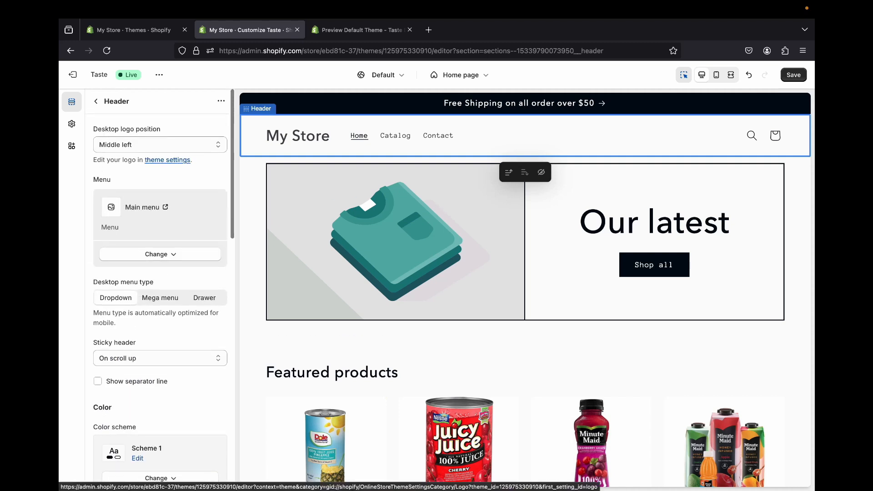
{"action": "left_click", "coordinate": [167, 160]}
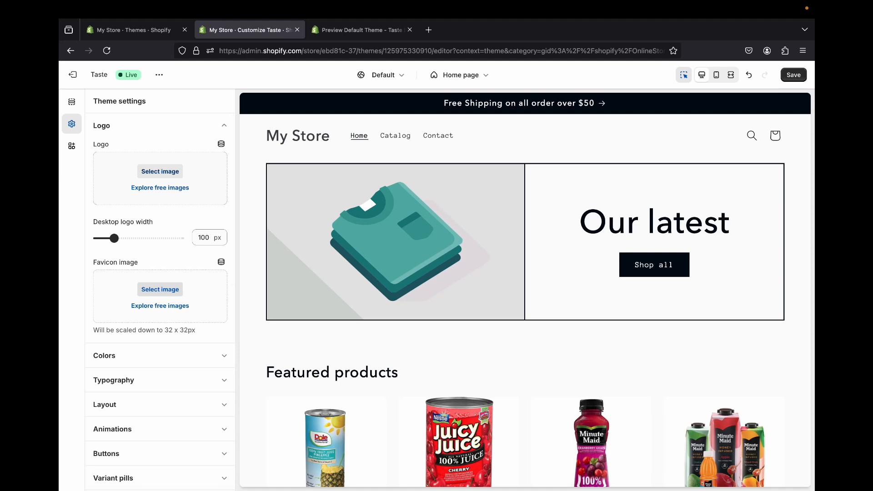
{"action": "left_click", "coordinate": [161, 171]}
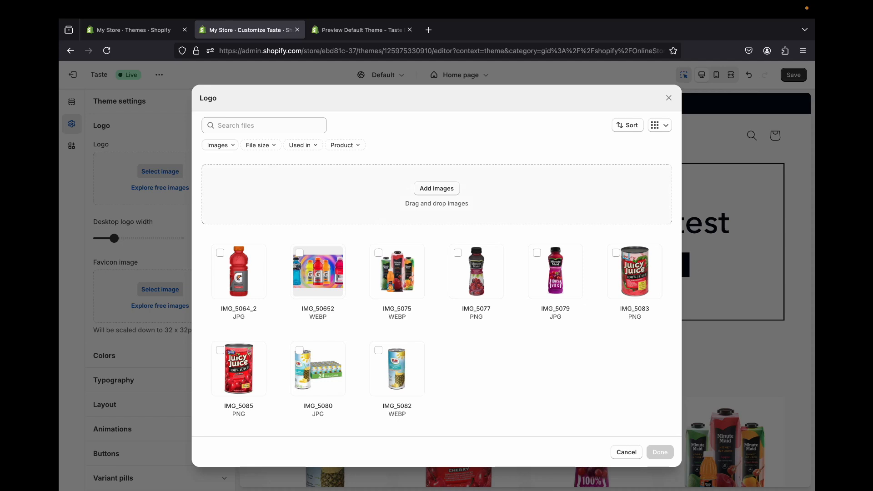
{"action": "left_click", "coordinate": [437, 189]}
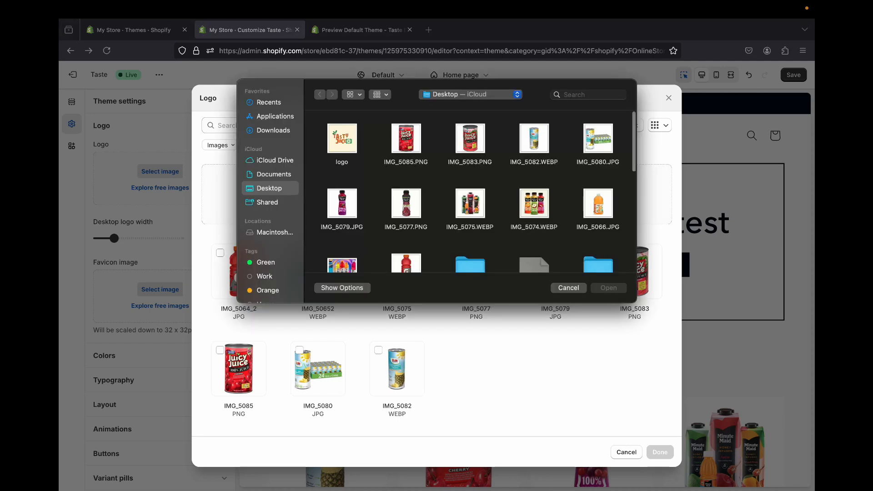
{"action": "left_click", "coordinate": [342, 139]}
{"action": "key", "text": "Return"}
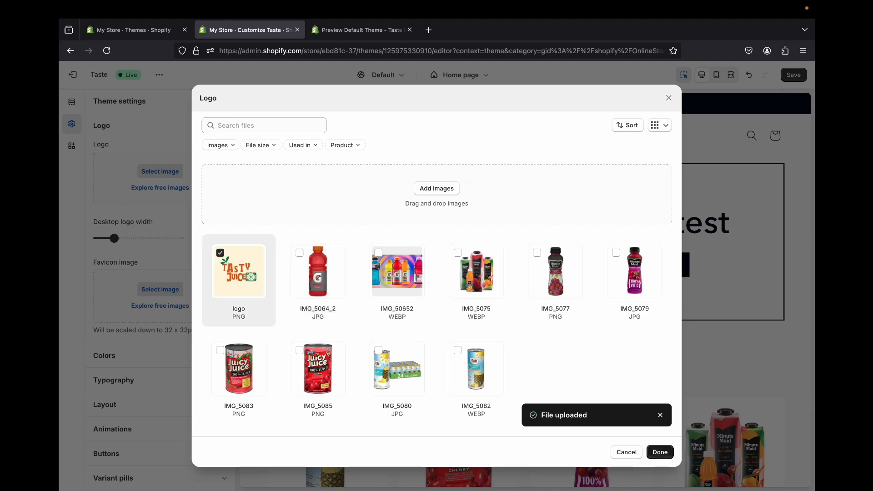
{"action": "left_click", "coordinate": [660, 452]}
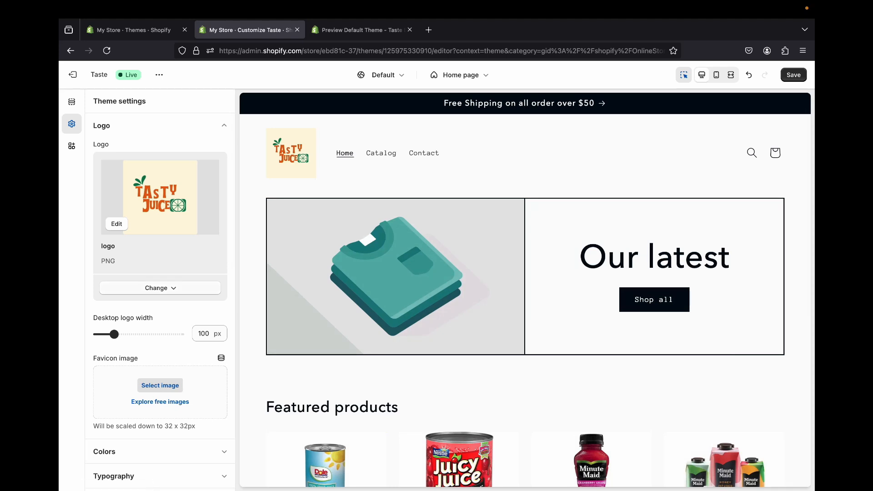
Compare the header and logo in the home page preview with the Taste theme's demo page.
{"action": "left_click", "coordinate": [362, 30]}
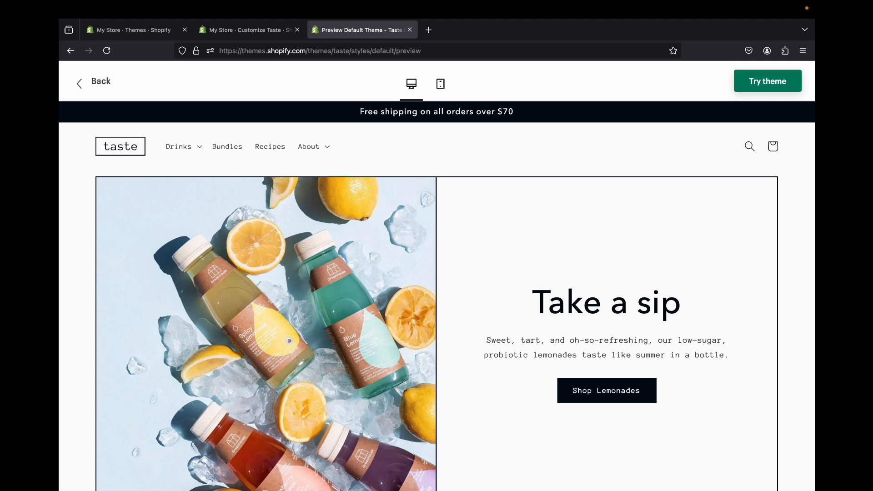
{"action": "left_click", "coordinate": [250, 30]}
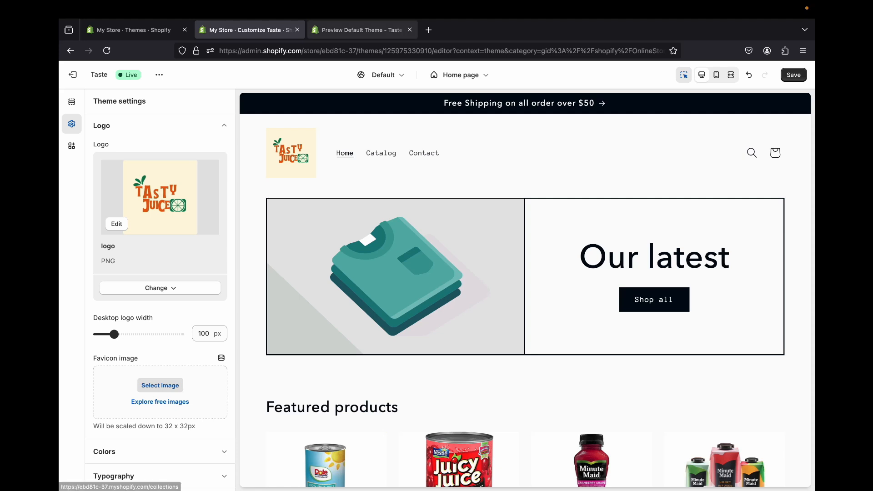
{"action": "key", "text": "ctrl+Tab"}
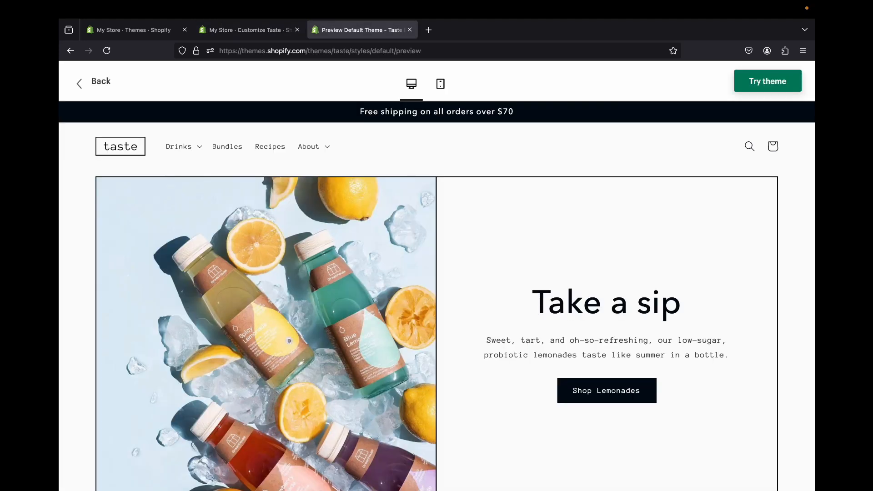
{"action": "key", "text": "ctrl+shift+Tab"}
{"action": "left_click", "coordinate": [160, 212]}
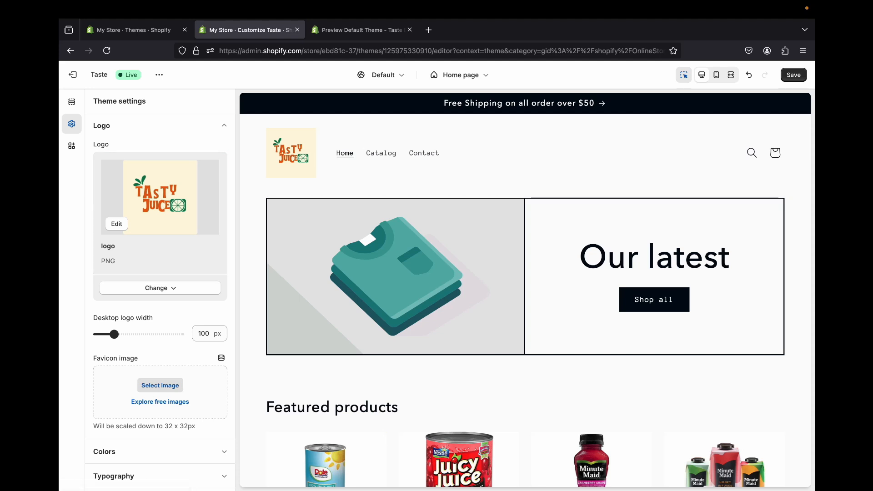
{"action": "scroll", "coordinate": [460, 227], "scroll_direction": "down", "scroll_amount": 6}
{"action": "scroll", "coordinate": [459, 228], "scroll_direction": "up", "scroll_amount": 7}
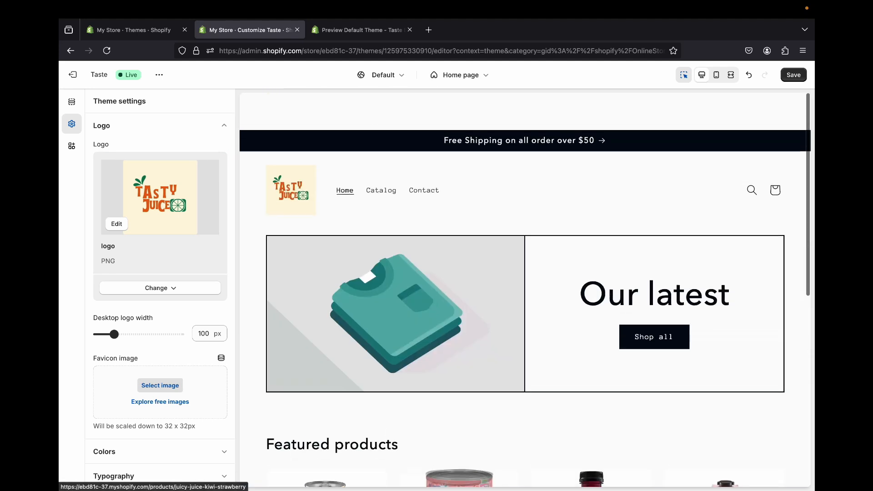
{"action": "scroll", "coordinate": [459, 227], "scroll_direction": "down", "scroll_amount": 6}
{"action": "scroll", "coordinate": [459, 227], "scroll_direction": "up", "scroll_amount": 7}
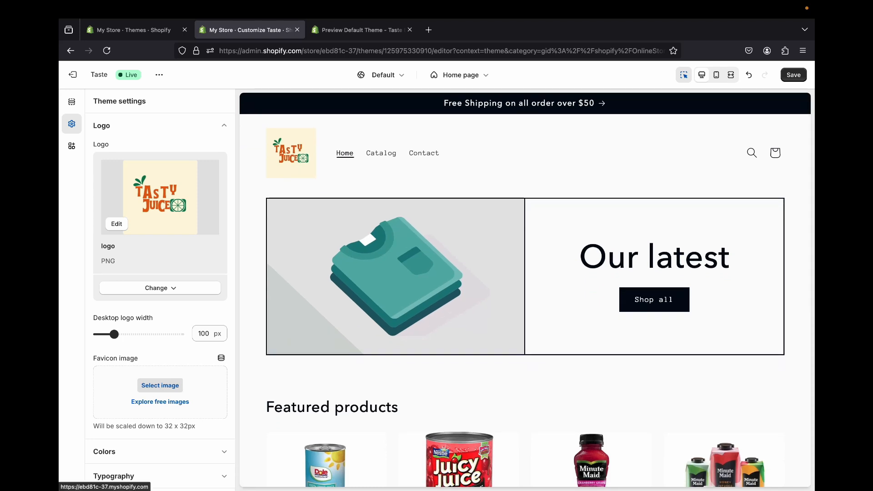
Set the desktop logo width to 90 px and return to the home page's section list.
{"action": "left_click_drag", "start_coordinate": [114, 335], "coordinate": [167, 334]}
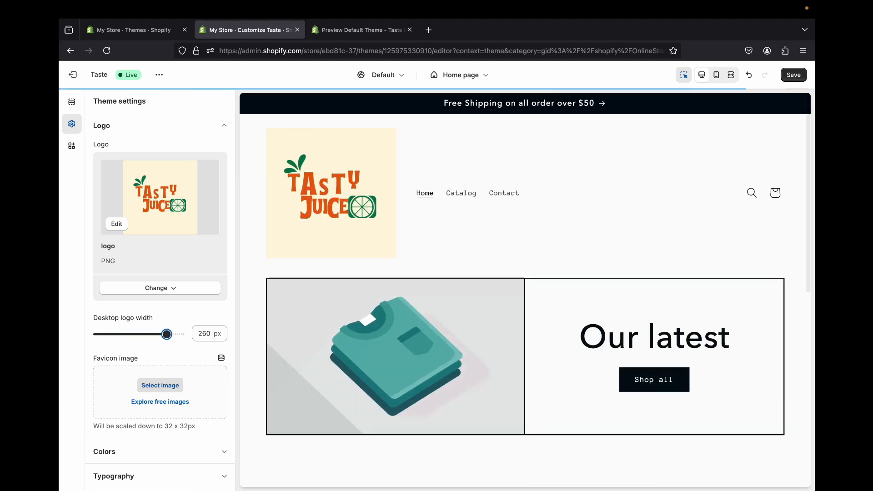
{"action": "left_click_drag", "start_coordinate": [167, 334], "coordinate": [120, 335]}
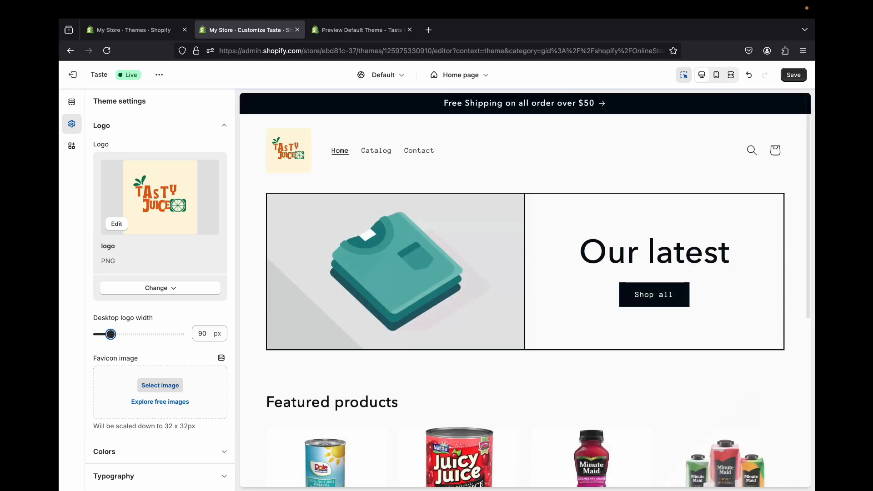
{"action": "scroll", "coordinate": [525, 290], "scroll_direction": "down", "scroll_amount": 2}
{"action": "scroll", "coordinate": [219, 337], "scroll_direction": "down", "scroll_amount": 5}
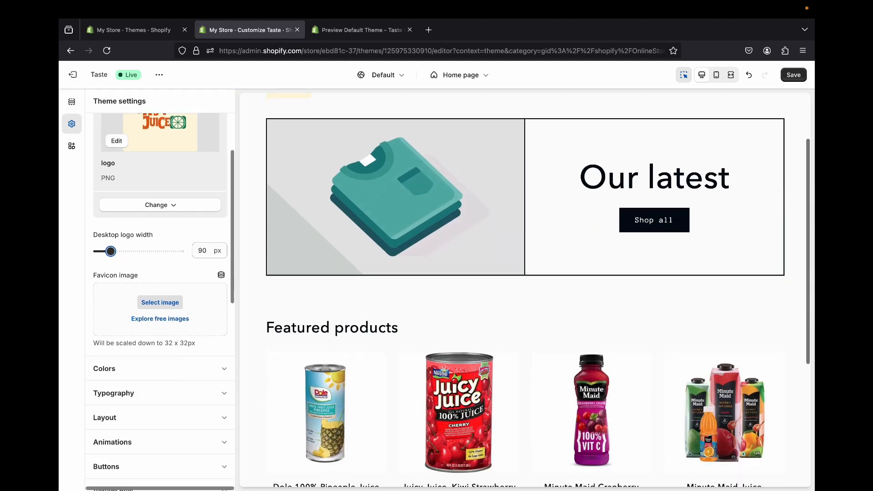
{"action": "scroll", "coordinate": [219, 337], "scroll_direction": "up", "scroll_amount": 5}
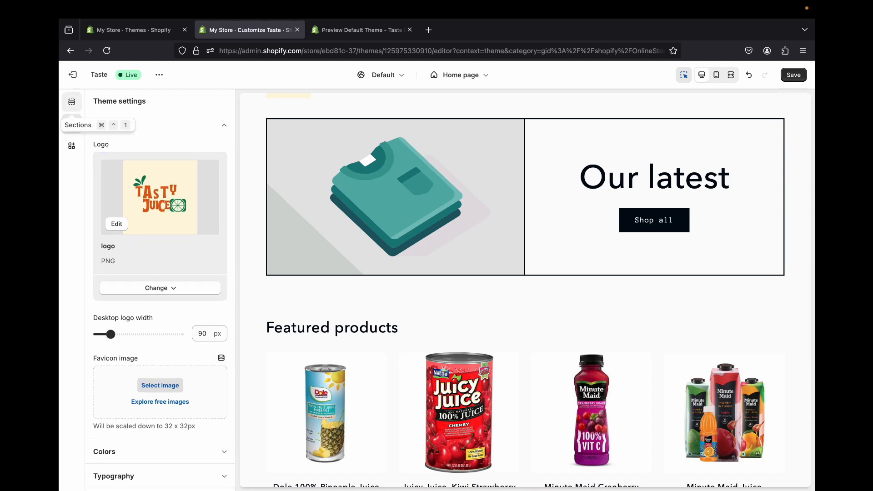
{"action": "left_click", "coordinate": [71, 102]}
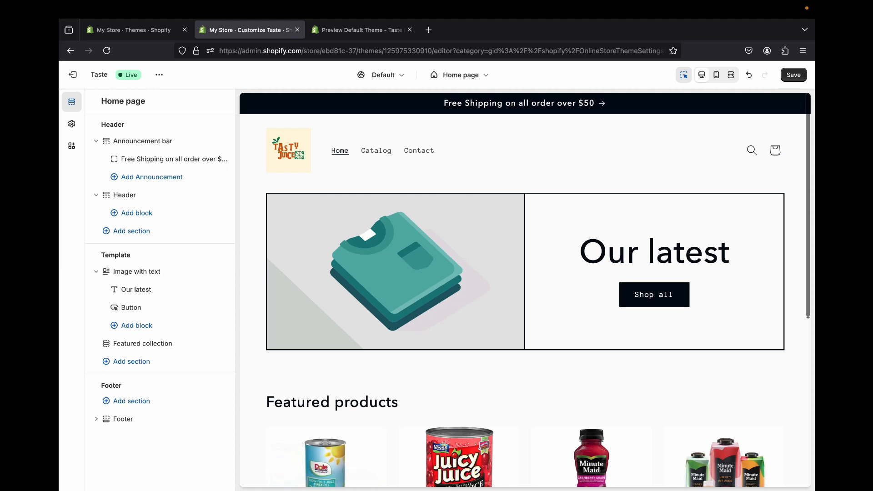
Check the demo page's "Take a sip" banner, save the theme changes and open the Image with text section's settings.
{"action": "key", "text": "ctrl+Tab"}
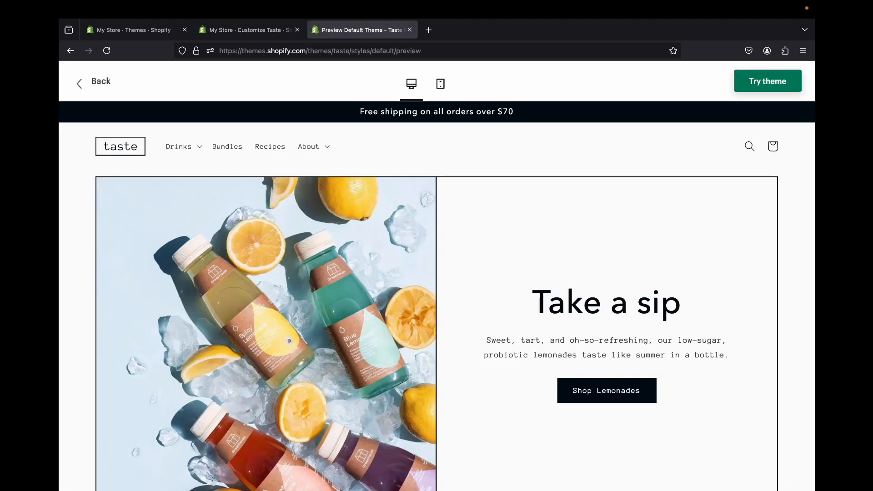
{"action": "scroll", "coordinate": [437, 296], "scroll_direction": "down", "scroll_amount": 3}
{"action": "scroll", "coordinate": [437, 296], "scroll_direction": "up", "scroll_amount": 3}
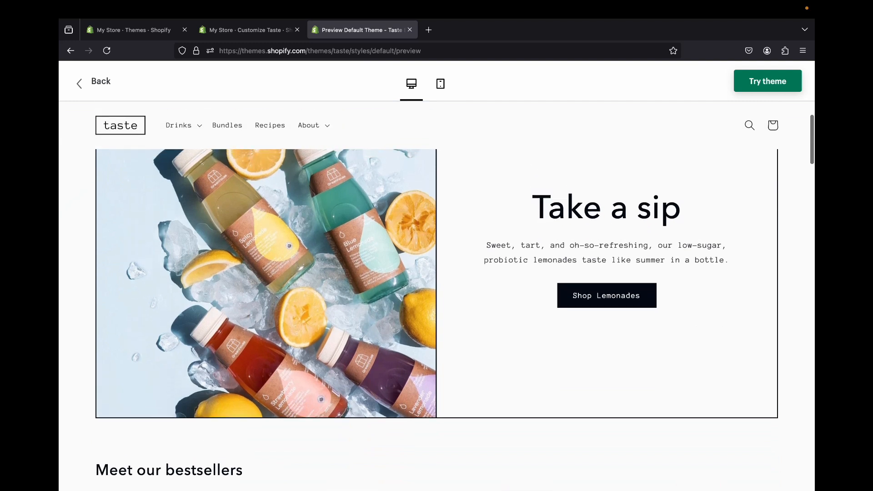
{"action": "key", "text": "ctrl+shift+Tab"}
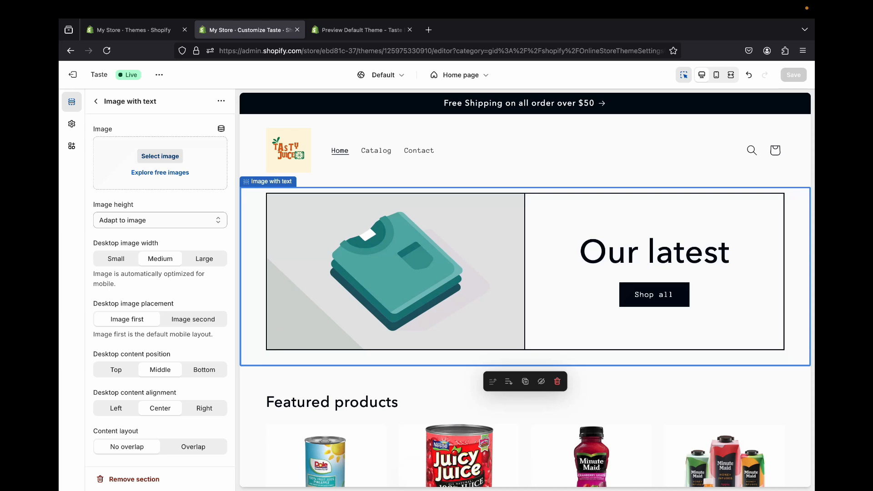
Search the free stock images for "drinks" for the Image with text section and look through the pictures.
{"action": "left_click", "coordinate": [160, 156]}
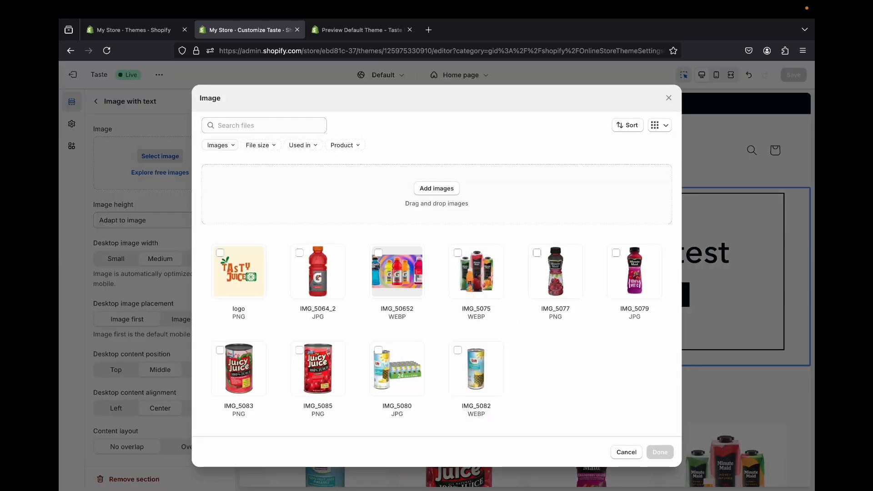
{"action": "key", "text": "Escape"}
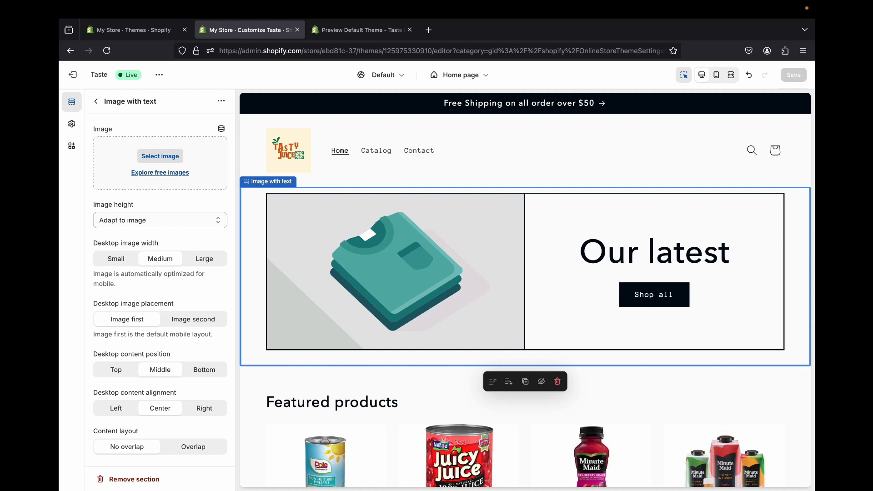
{"action": "left_click", "coordinate": [160, 173]}
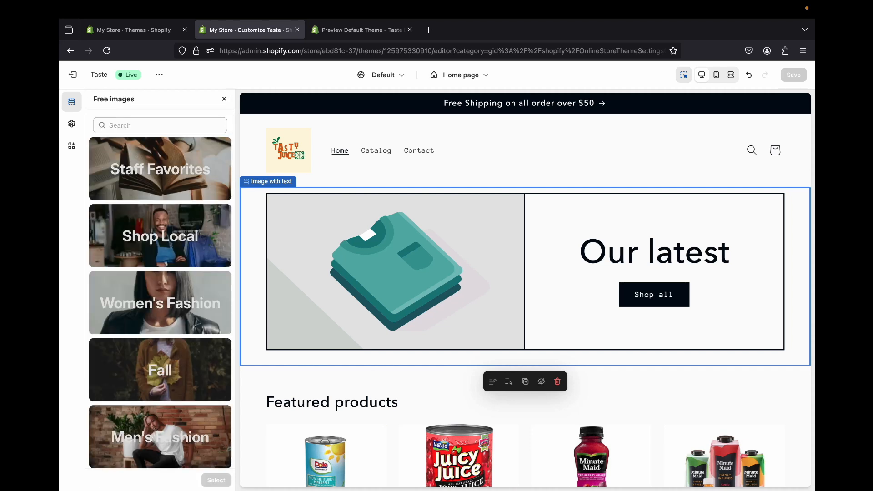
{"action": "left_click", "coordinate": [160, 126]}
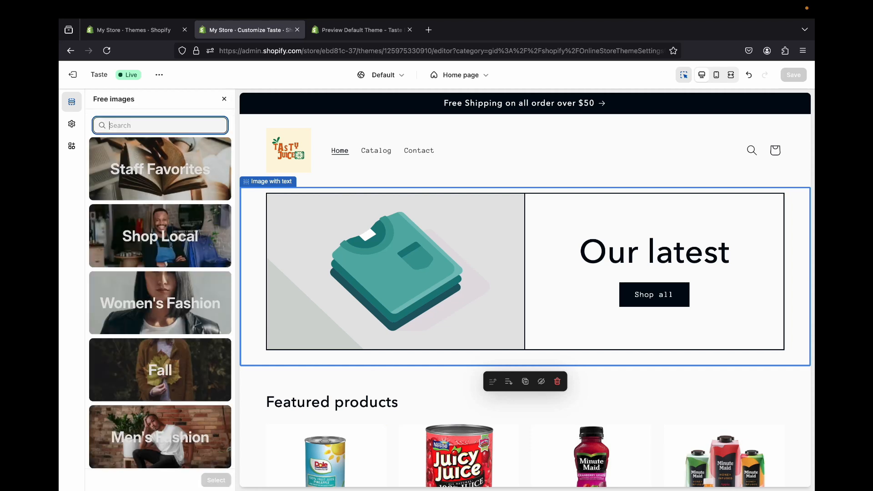
{"action": "type", "text": "drinks"}
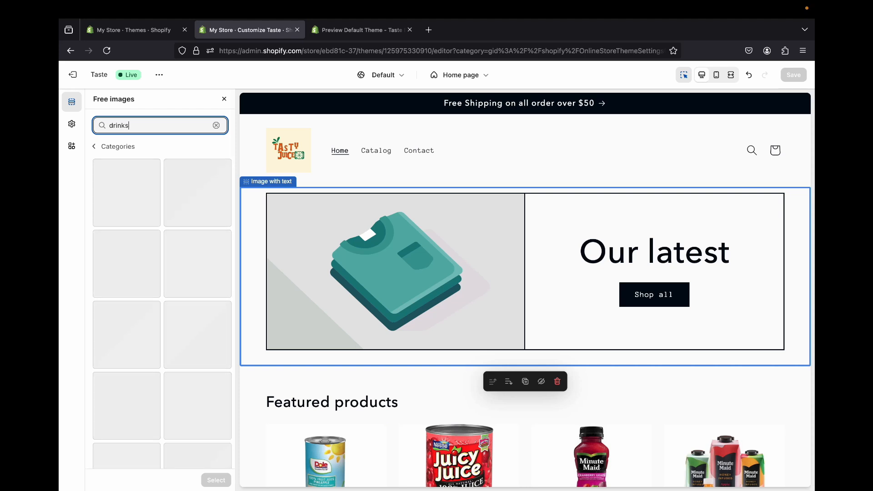
{"action": "scroll", "coordinate": [162, 289], "scroll_direction": "down", "scroll_amount": 5}
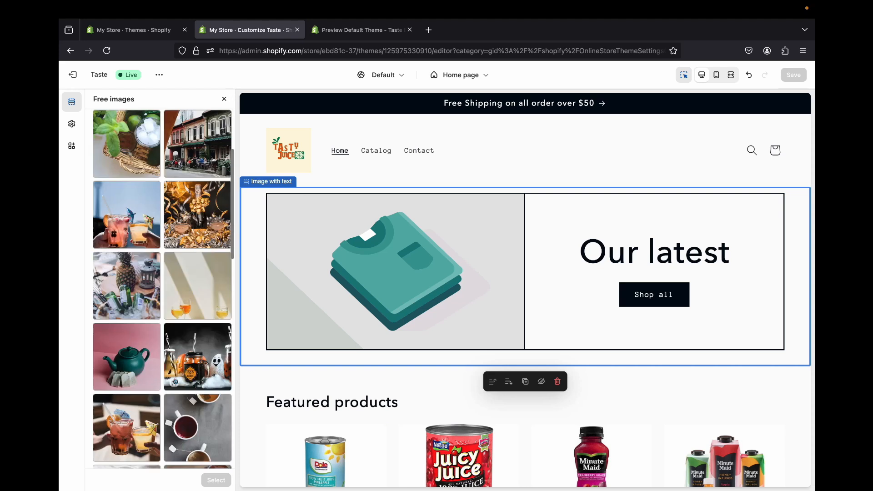
{"action": "scroll", "coordinate": [162, 289], "scroll_direction": "down", "scroll_amount": 10}
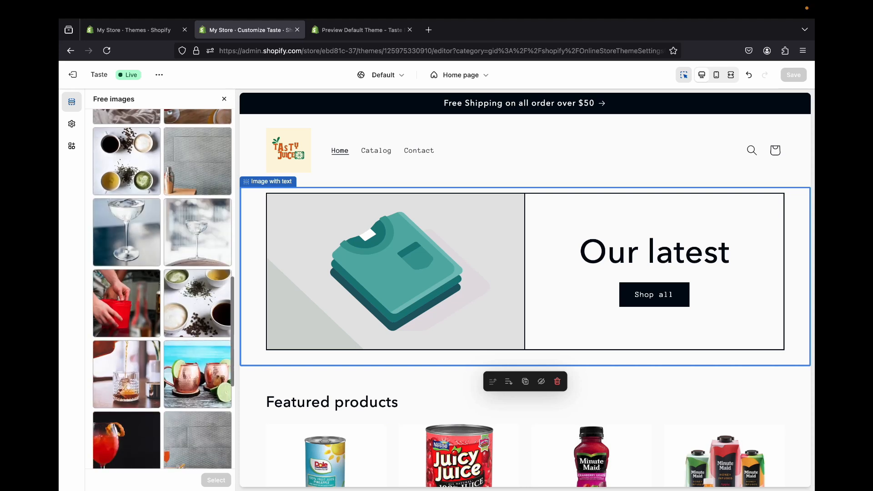
{"action": "scroll", "coordinate": [162, 289], "scroll_direction": "down", "scroll_amount": 5}
{"action": "scroll", "coordinate": [162, 290], "scroll_direction": "up", "scroll_amount": 20}
Search the free images for "juice" instead and choose the photo of beet juice in front of oranges and carrots.
{"action": "key", "text": "BackSpace"}
{"action": "key", "text": "BackSpace"}
{"action": "key", "text": "BackSpace"}
{"action": "key", "text": "BackSpace"}
{"action": "key", "text": "BackSpace"}
{"action": "key", "text": "BackSpace"}
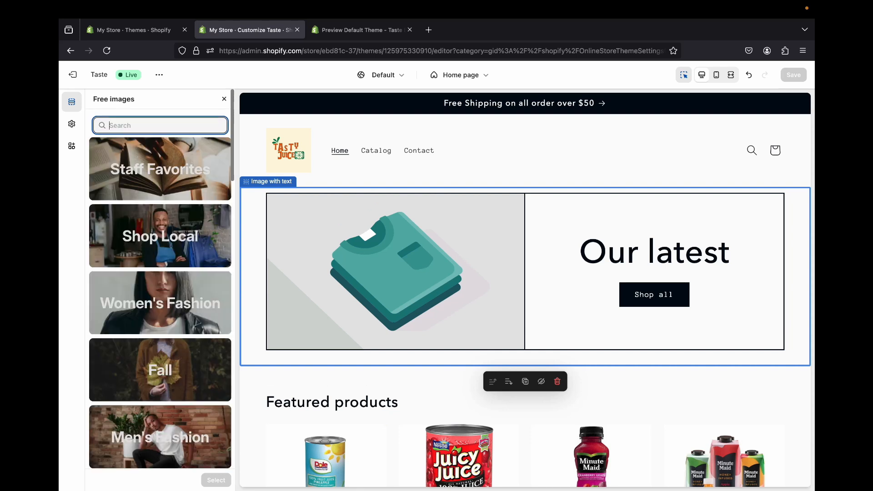
{"action": "type", "text": "juice"}
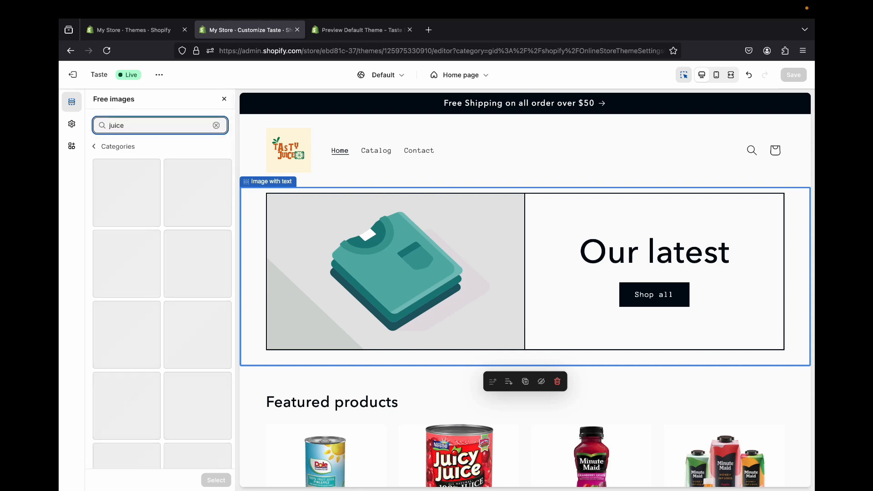
{"action": "scroll", "coordinate": [162, 289], "scroll_direction": "down", "scroll_amount": 7}
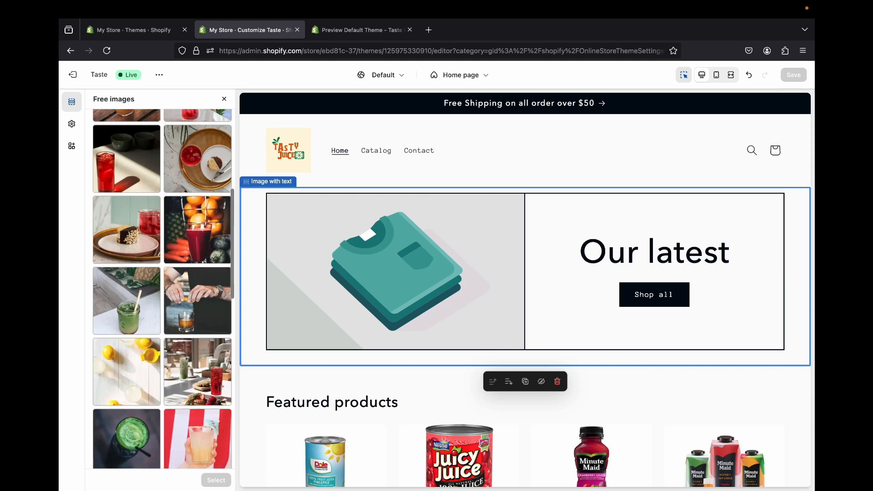
{"action": "scroll", "coordinate": [162, 290], "scroll_direction": "down", "scroll_amount": 4}
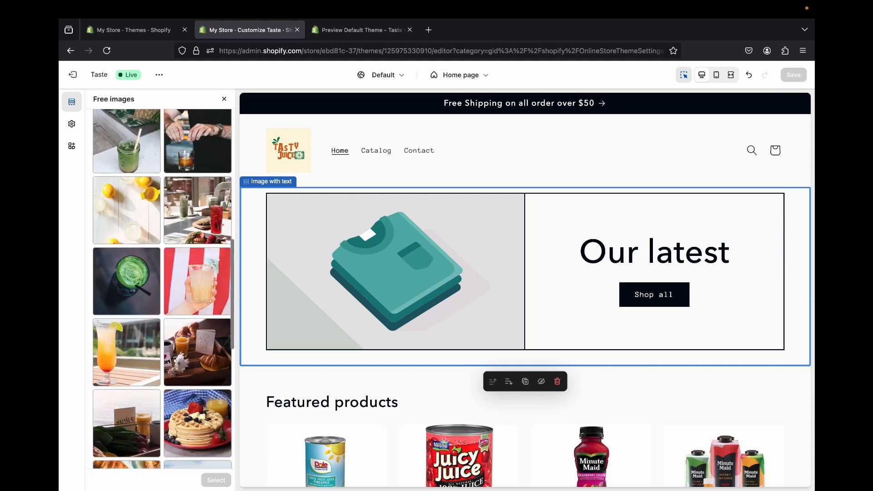
{"action": "scroll", "coordinate": [162, 290], "scroll_direction": "down", "scroll_amount": 7}
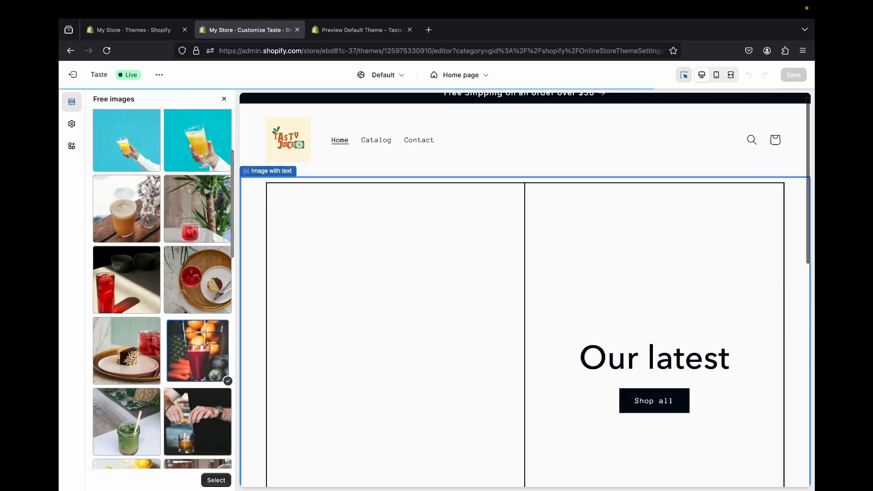
Check the beet juice photo in the home page preview and confirm it as the Image with text section's image.
{"action": "scroll", "coordinate": [525, 289], "scroll_direction": "down", "scroll_amount": 4}
{"action": "scroll", "coordinate": [526, 290], "scroll_direction": "up", "scroll_amount": 2}
{"action": "scroll", "coordinate": [526, 289], "scroll_direction": "up", "scroll_amount": 2}
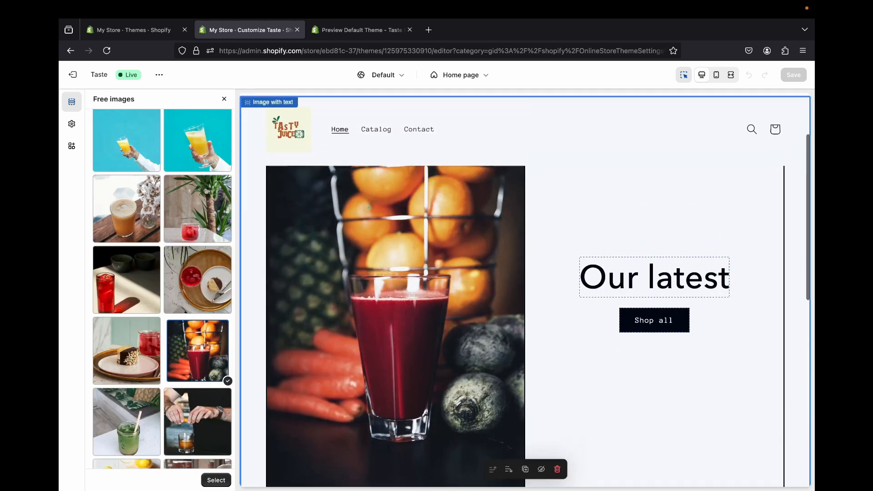
{"action": "scroll", "coordinate": [526, 289], "scroll_direction": "down", "scroll_amount": 3}
{"action": "scroll", "coordinate": [526, 289], "scroll_direction": "up", "scroll_amount": 2}
{"action": "scroll", "coordinate": [525, 290], "scroll_direction": "down", "scroll_amount": 3}
{"action": "left_click", "coordinate": [216, 480]}
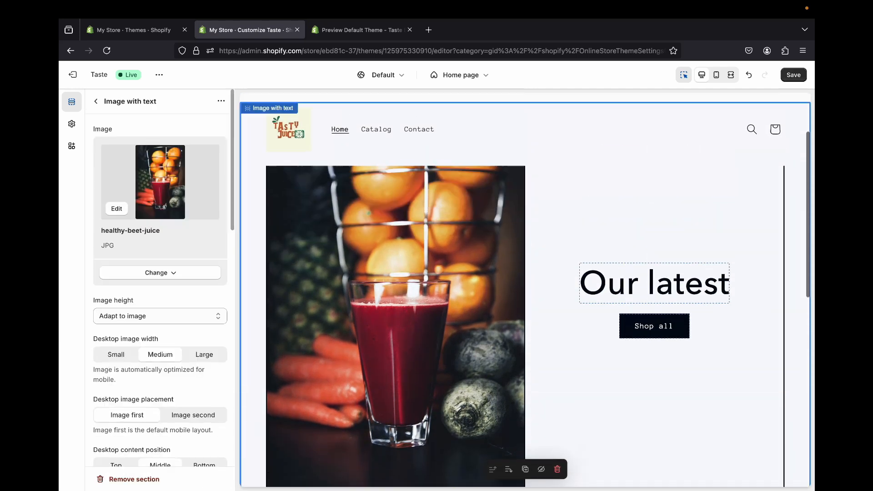
Try the Small, Medium and Large desktop image widths for the section and go back to Medium.
{"action": "left_click", "coordinate": [116, 355]}
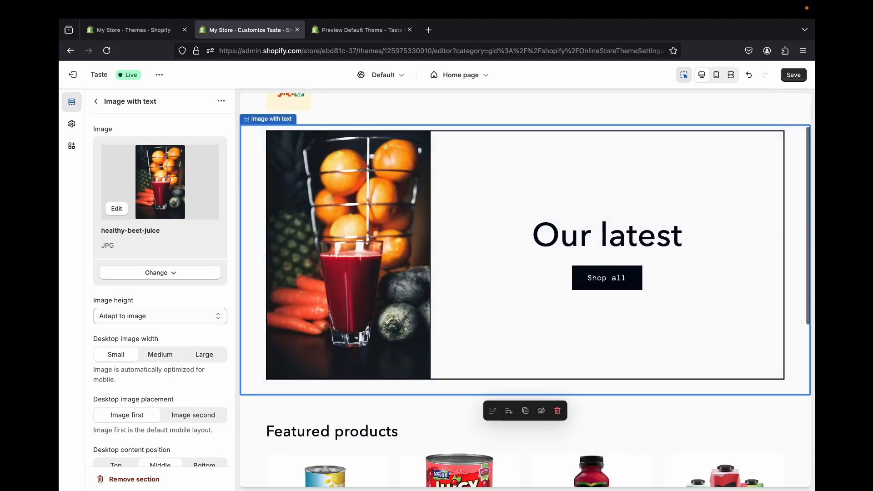
{"action": "left_click", "coordinate": [160, 355]}
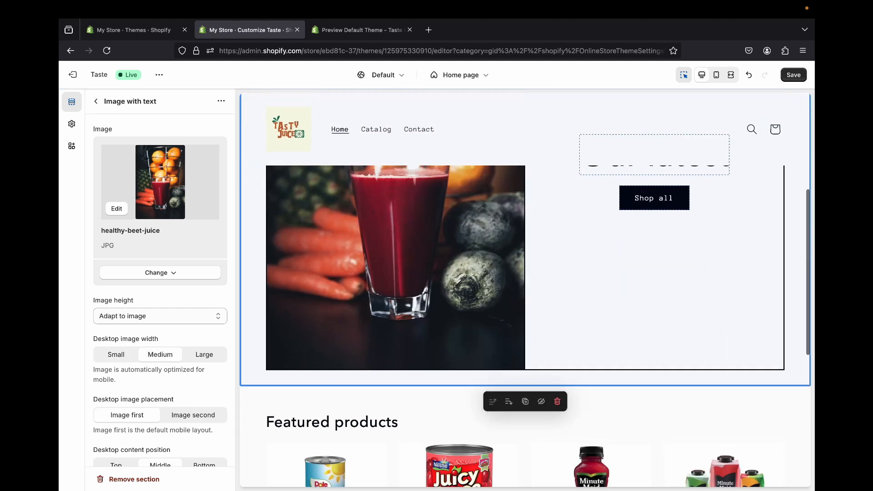
{"action": "left_click", "coordinate": [204, 354]}
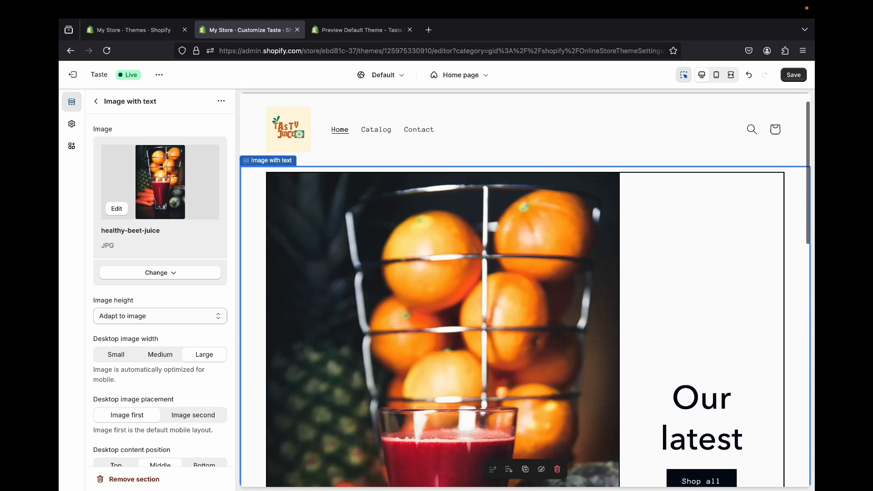
{"action": "left_click", "coordinate": [160, 355]}
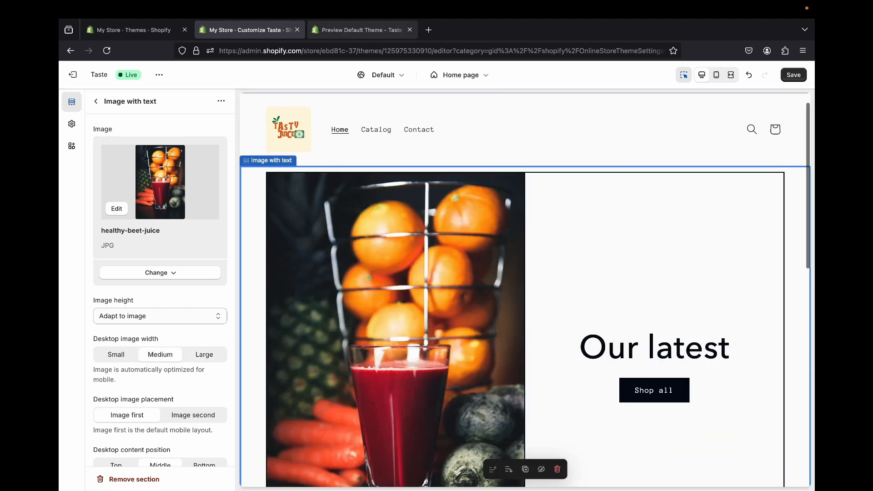
Compare the Image with text section in the home page preview with the "Take a sip" banner on the Taste demo page.
{"action": "left_click", "coordinate": [363, 30]}
{"action": "scroll", "coordinate": [334, 379], "scroll_direction": "down", "scroll_amount": 4}
{"action": "scroll", "coordinate": [334, 379], "scroll_direction": "up", "scroll_amount": 5}
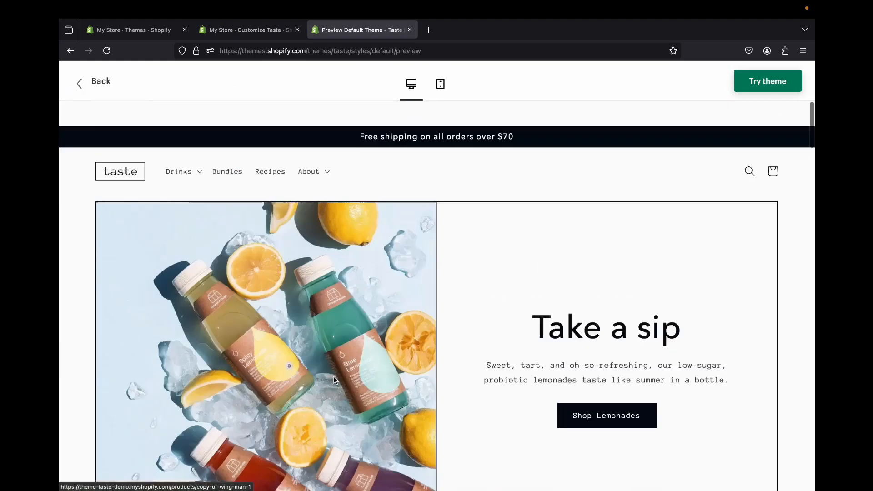
{"action": "scroll", "coordinate": [334, 378], "scroll_direction": "down", "scroll_amount": 2}
{"action": "scroll", "coordinate": [334, 380], "scroll_direction": "up", "scroll_amount": 3}
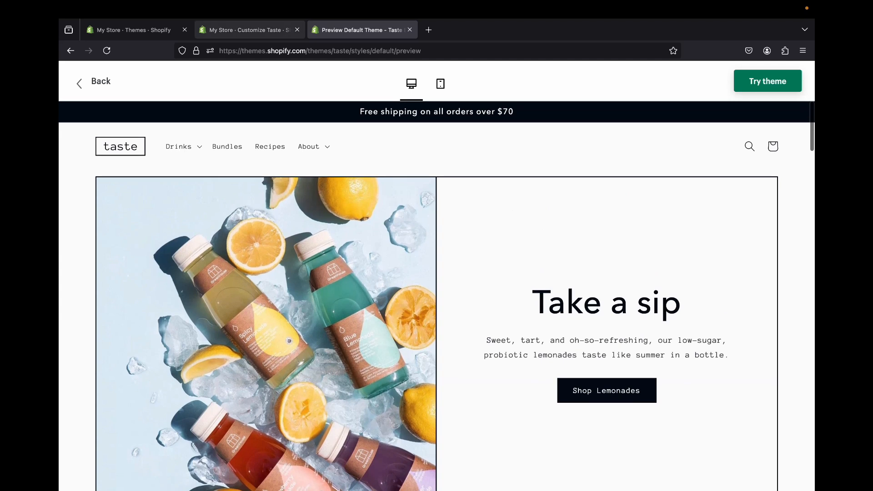
{"action": "left_click", "coordinate": [246, 30]}
{"action": "scroll", "coordinate": [526, 291], "scroll_direction": "down", "scroll_amount": 3}
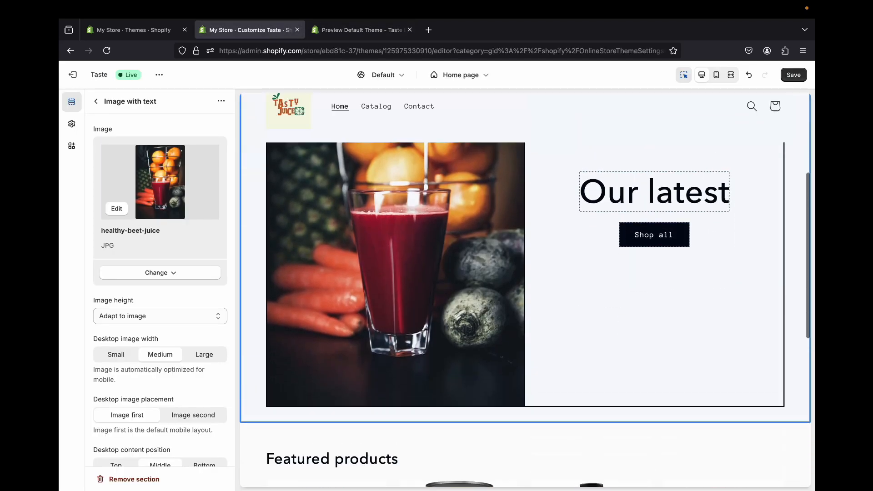
{"action": "scroll", "coordinate": [525, 291], "scroll_direction": "down", "scroll_amount": 3}
{"action": "key", "text": "ctrl+Tab"}
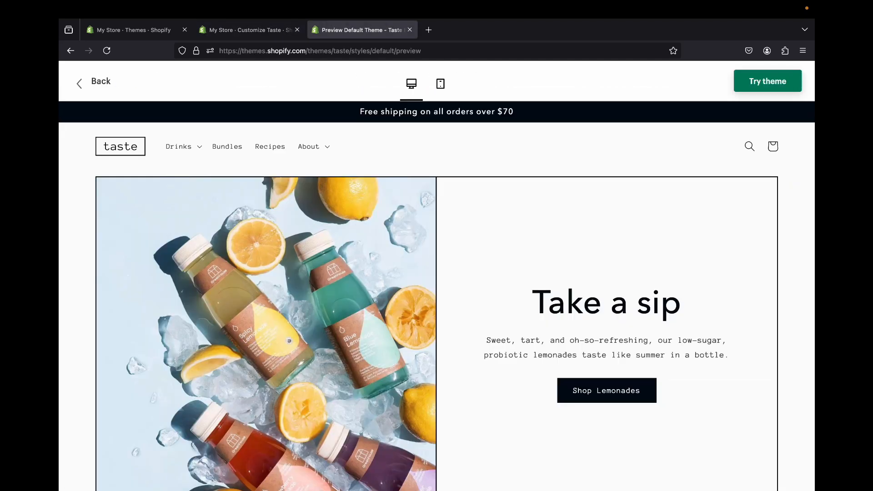
{"action": "scroll", "coordinate": [437, 295], "scroll_direction": "down", "scroll_amount": 4}
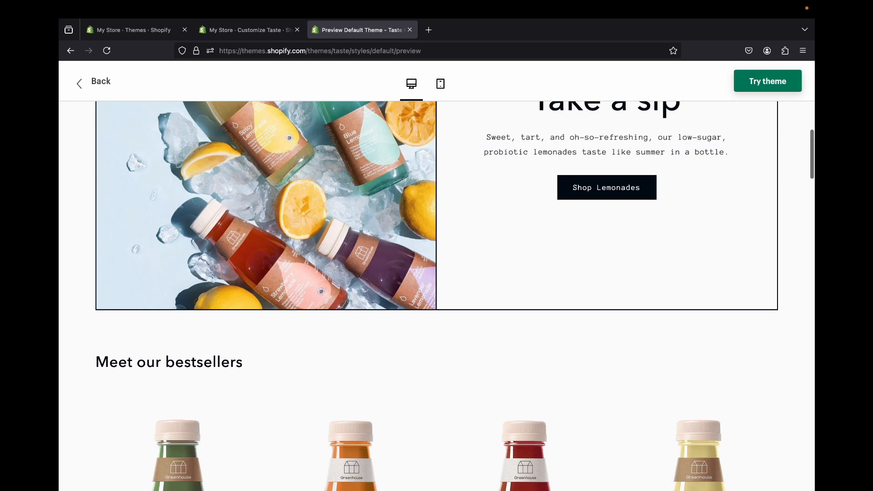
{"action": "scroll", "coordinate": [437, 296], "scroll_direction": "up", "scroll_amount": 4}
{"action": "left_click", "coordinate": [250, 30]}
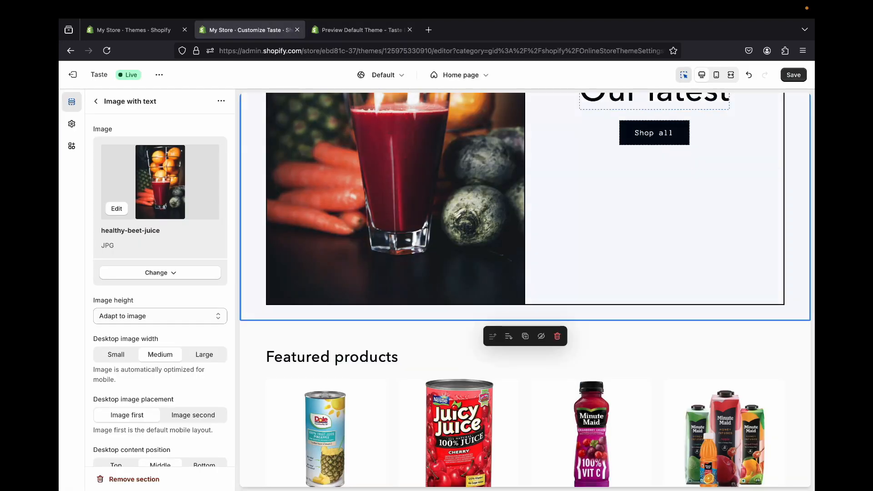
{"action": "scroll", "coordinate": [526, 291], "scroll_direction": "up", "scroll_amount": 6}
{"action": "scroll", "coordinate": [526, 291], "scroll_direction": "down", "scroll_amount": 4}
{"action": "scroll", "coordinate": [526, 291], "scroll_direction": "up", "scroll_amount": 1}
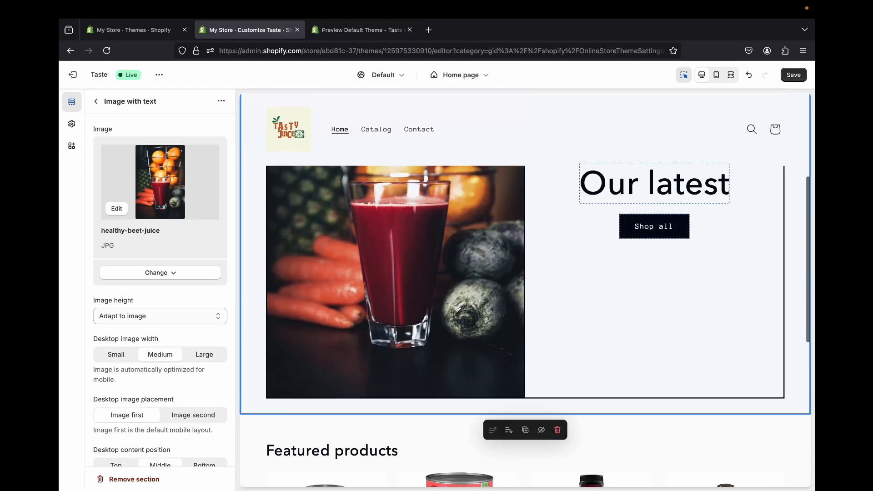
Review the Image with text section's remaining layout, color, animation and padding settings and return to the home page's section list.
{"action": "scroll", "coordinate": [160, 228], "scroll_direction": "down", "scroll_amount": 5}
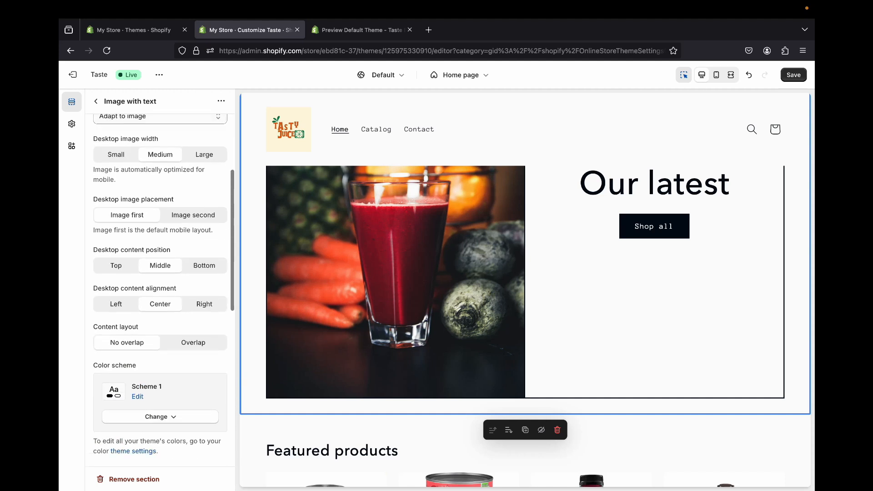
{"action": "scroll", "coordinate": [160, 291], "scroll_direction": "down", "scroll_amount": 7}
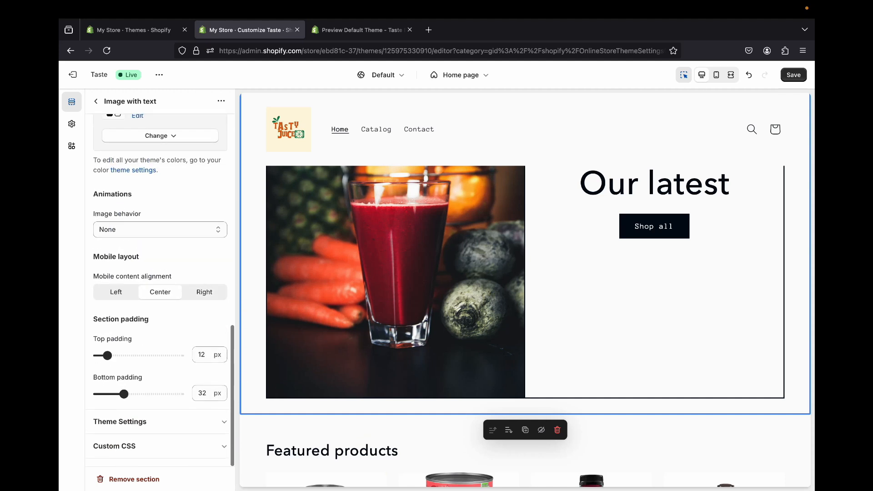
{"action": "left_click", "coordinate": [96, 101]}
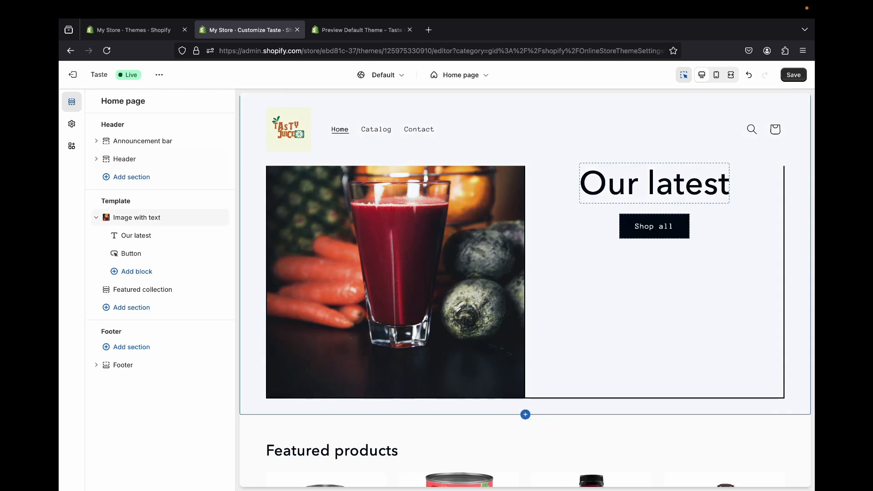
Check the banner text on the Taste demo page and set the Image with text section's heading to "Take a sip".
{"action": "left_click", "coordinate": [654, 275]}
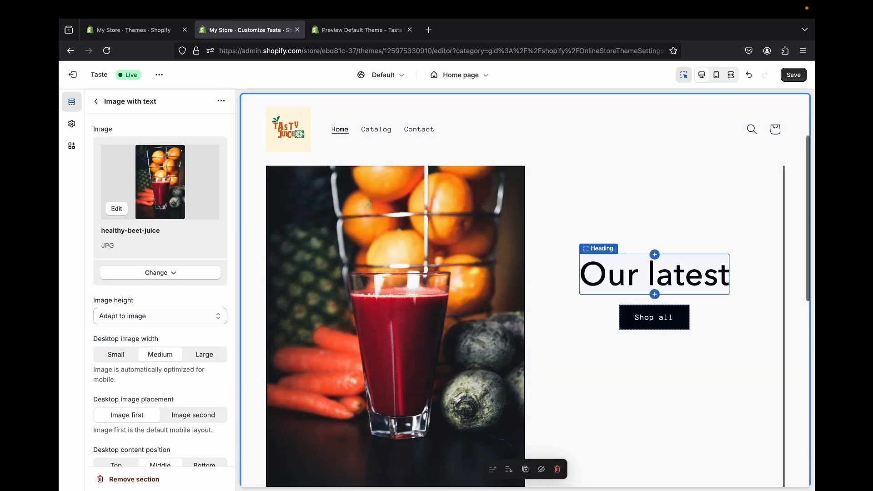
{"action": "left_click", "coordinate": [652, 272]}
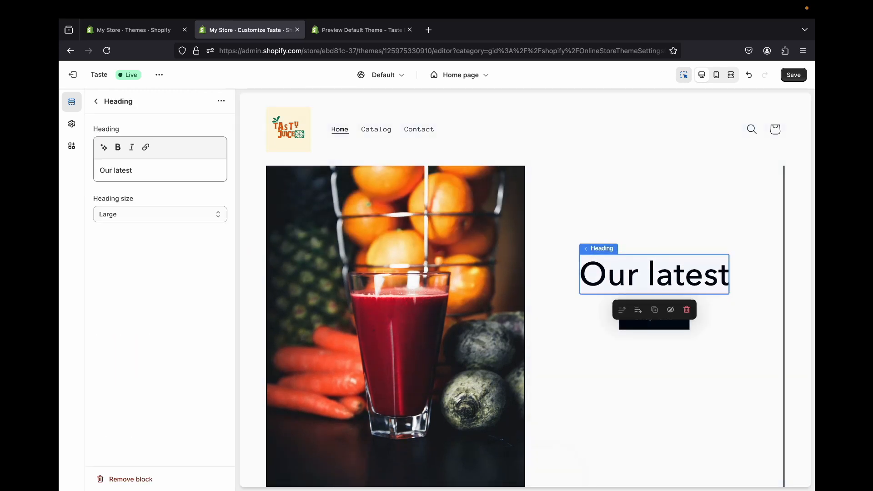
{"action": "key", "text": "ctrl+Tab"}
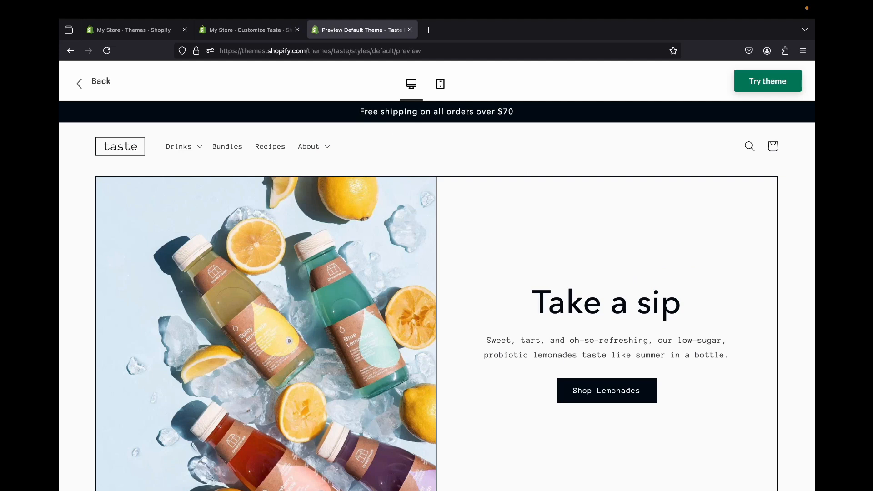
{"action": "key", "text": "ctrl+shift+Tab"}
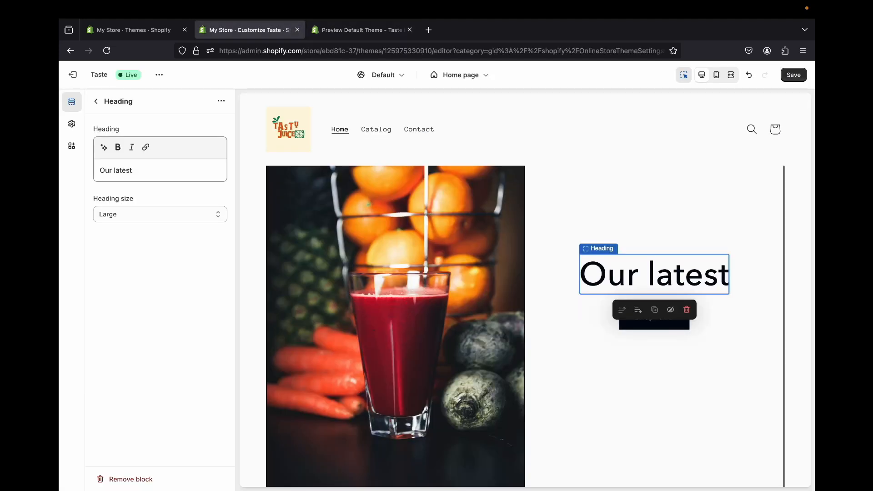
{"action": "triple_click", "coordinate": [682, 275]}
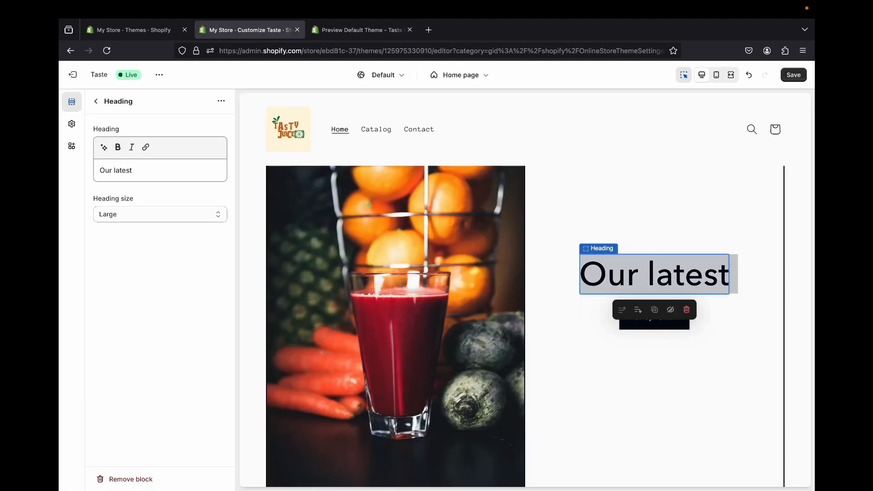
{"action": "left_click", "coordinate": [137, 171]}
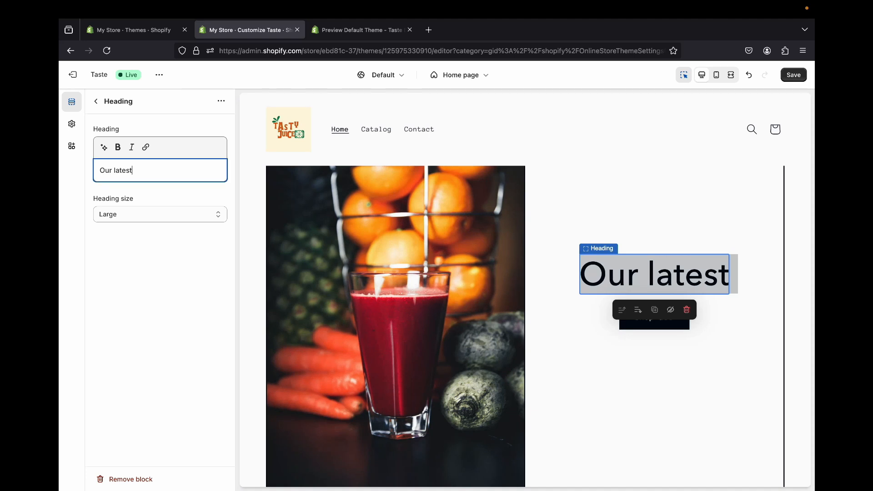
{"action": "type", "text": "Take A"}
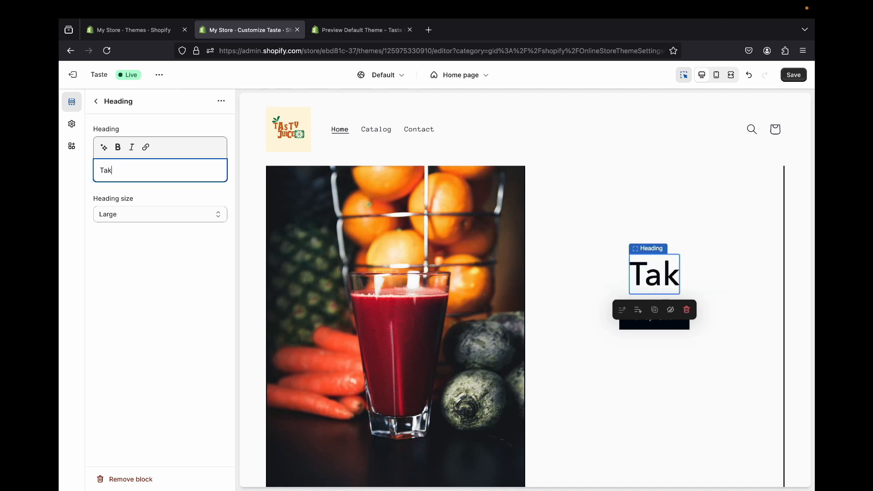
{"action": "type", "text": " s"}
{"action": "key", "text": "BackSpace"}
{"action": "type", "text": "Sip"}
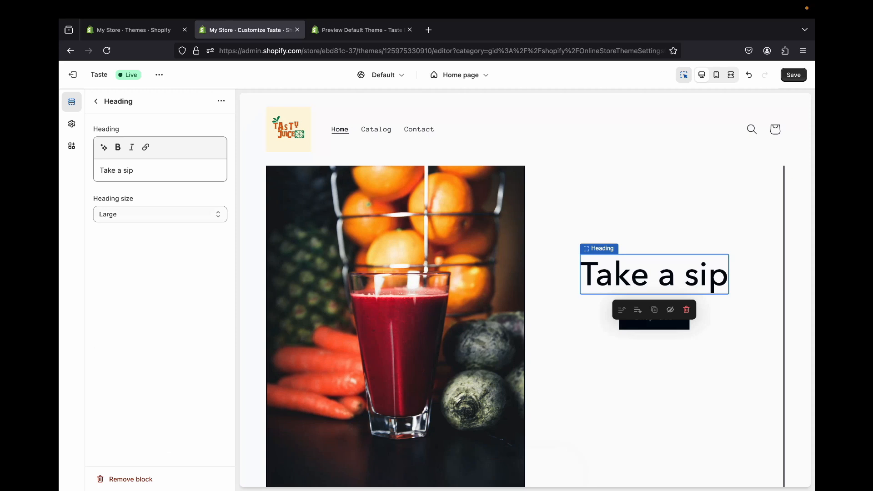
Try the Extra large size for the "Take a sip" heading, set it to Medium and return to the section list.
{"action": "left_click", "coordinate": [160, 214]}
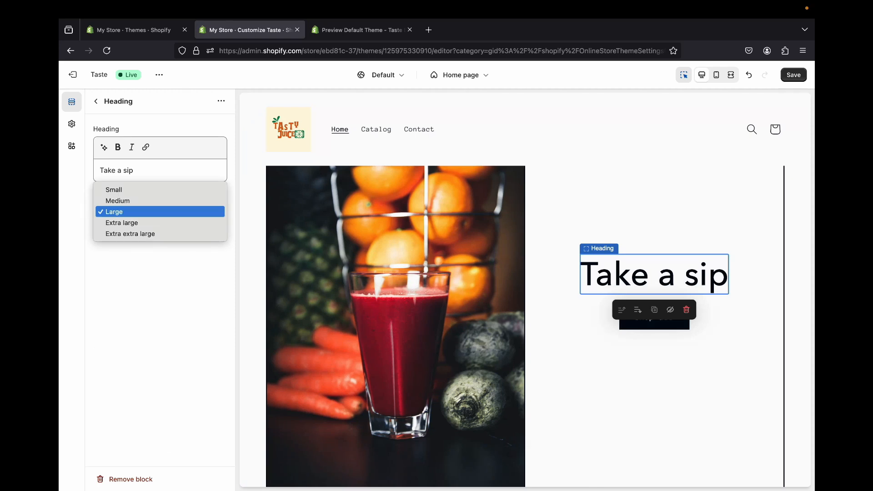
{"action": "left_click", "coordinate": [132, 222]}
{"action": "left_click", "coordinate": [187, 214]}
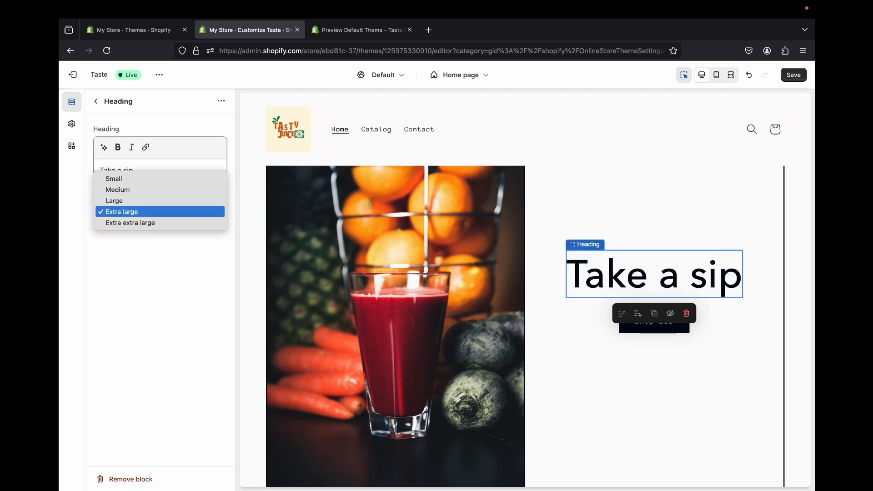
{"action": "left_click", "coordinate": [188, 190]}
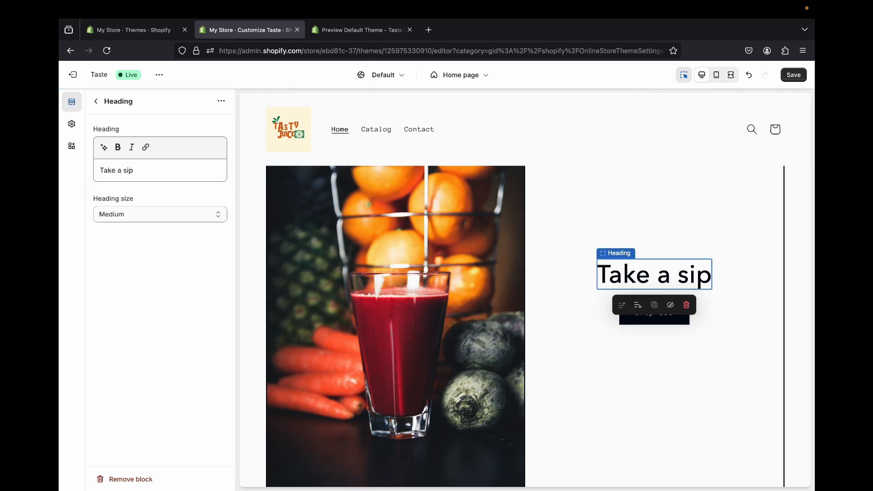
{"action": "left_click", "coordinate": [96, 101]}
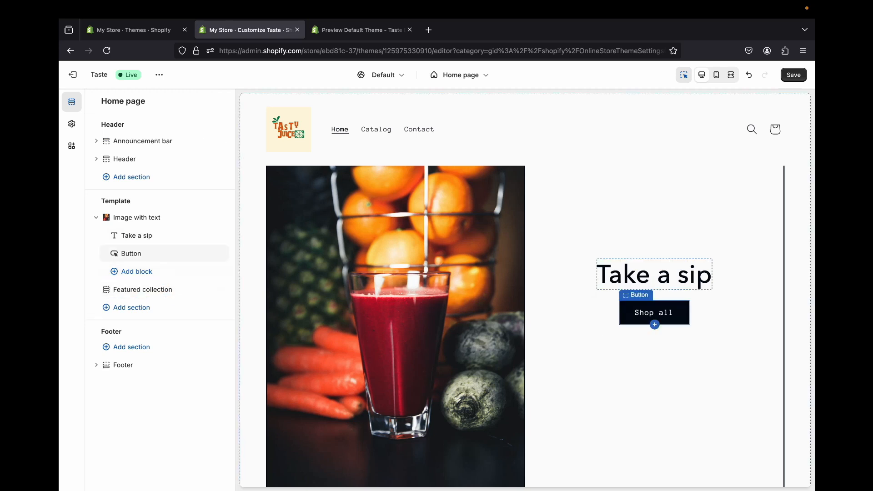
Check where the "Shop all" button under the heading leads in the preview and return to the home page.
{"action": "left_click", "coordinate": [131, 253]}
{"action": "left_click", "coordinate": [136, 145]}
{"action": "left_click", "coordinate": [654, 313]}
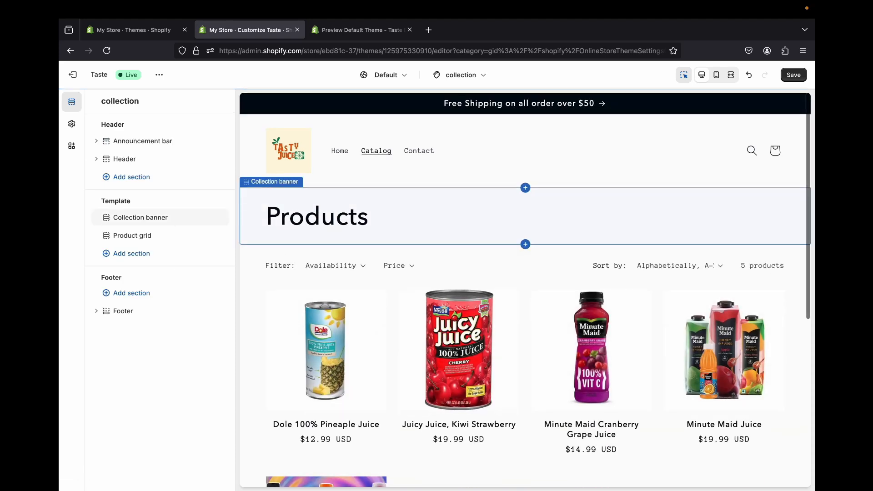
{"action": "left_click", "coordinate": [340, 150]}
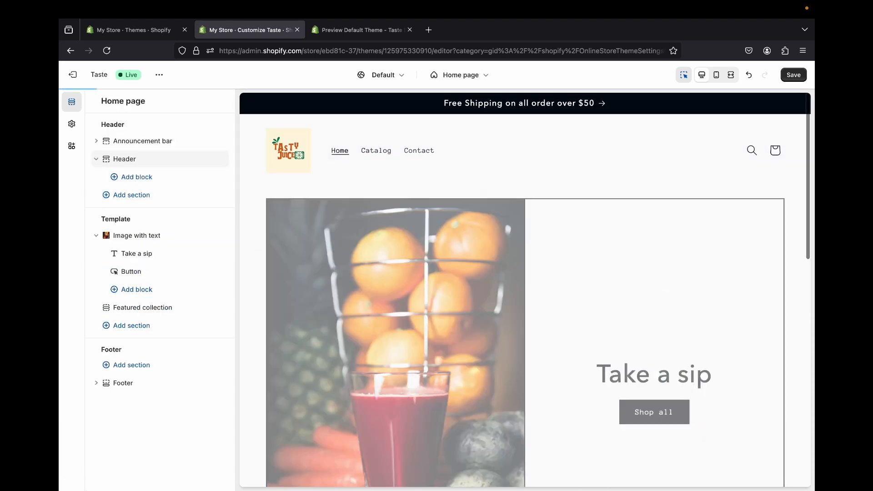
Compare the section's button with the one on the Taste demo page and change its label to "Shop Oranges".
{"action": "scroll", "coordinate": [526, 290], "scroll_direction": "down", "scroll_amount": 2}
{"action": "left_click", "coordinate": [654, 329]}
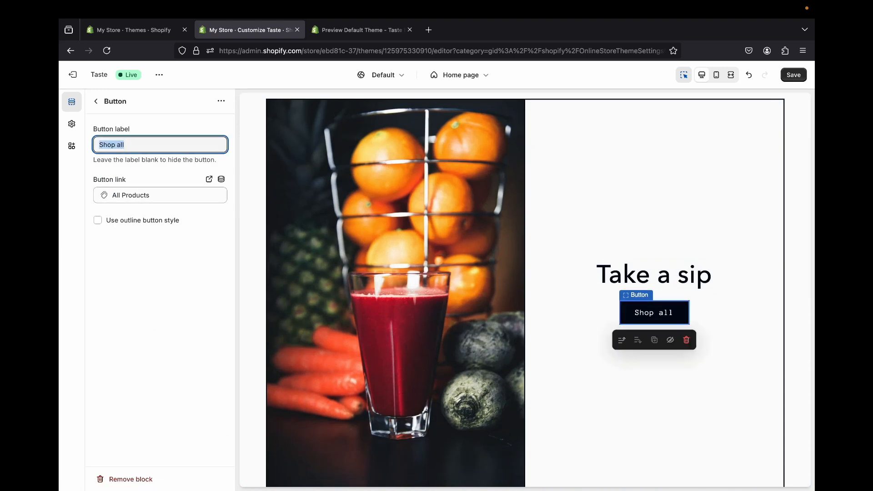
{"action": "left_click", "coordinate": [363, 30]}
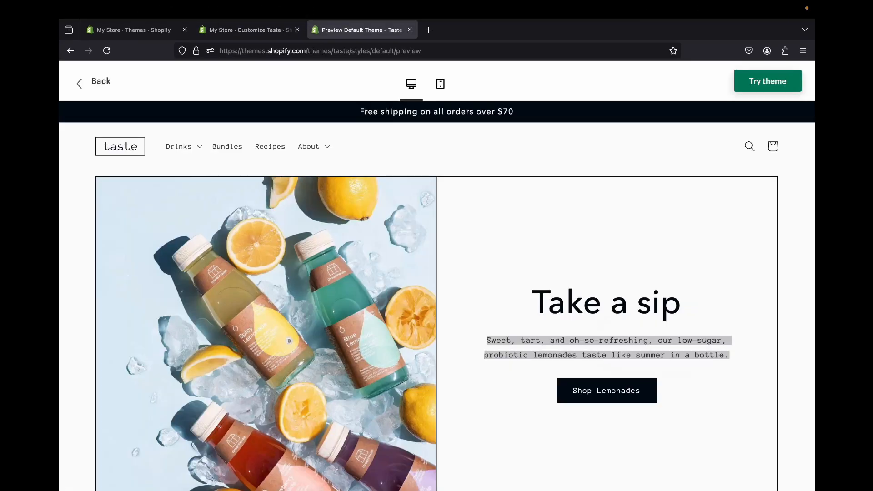
{"action": "left_click", "coordinate": [250, 30]}
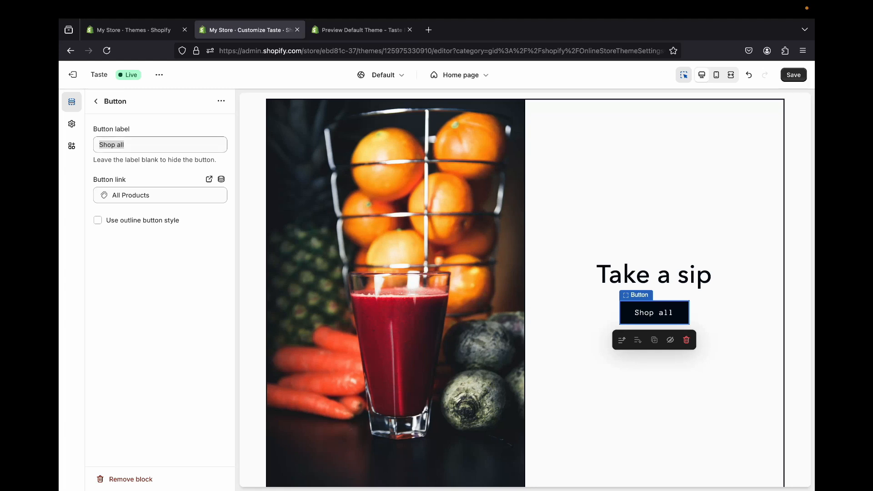
{"action": "left_click", "coordinate": [160, 145]}
{"action": "key", "text": "BackSpace"}
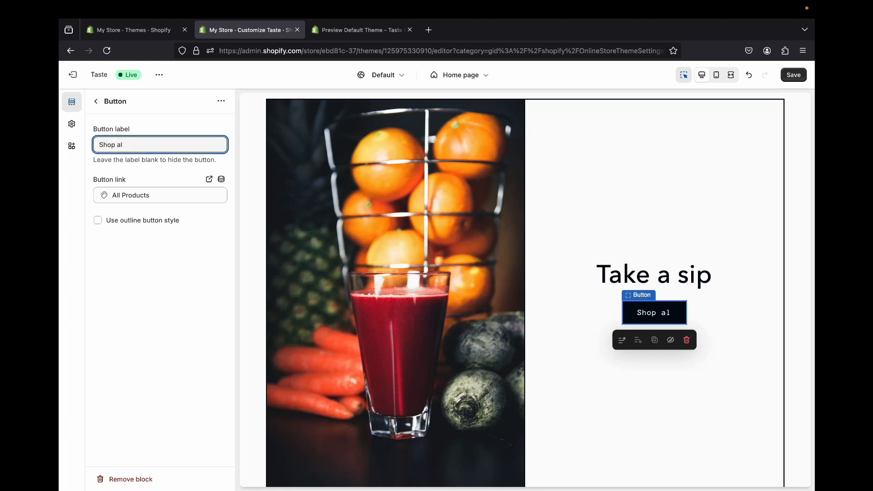
{"action": "type", "text": "Pa"}
{"action": "key", "text": "BackSpace"}
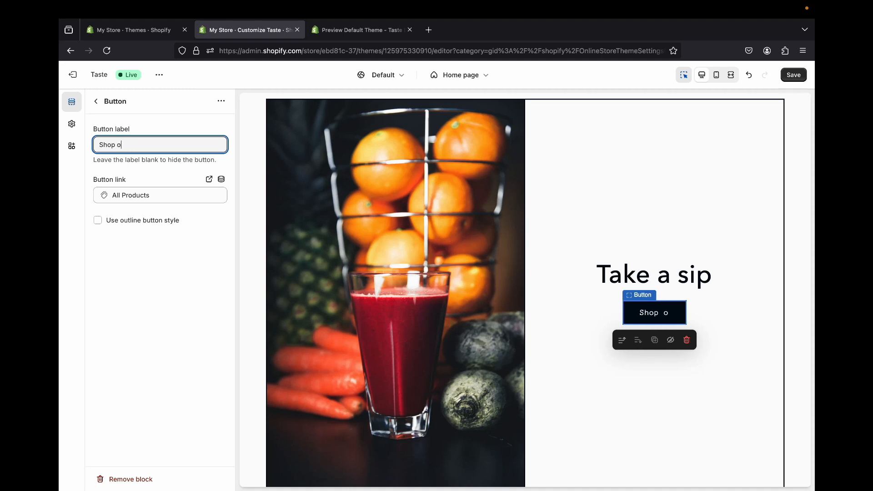
{"action": "type", "text": "Oranges"}
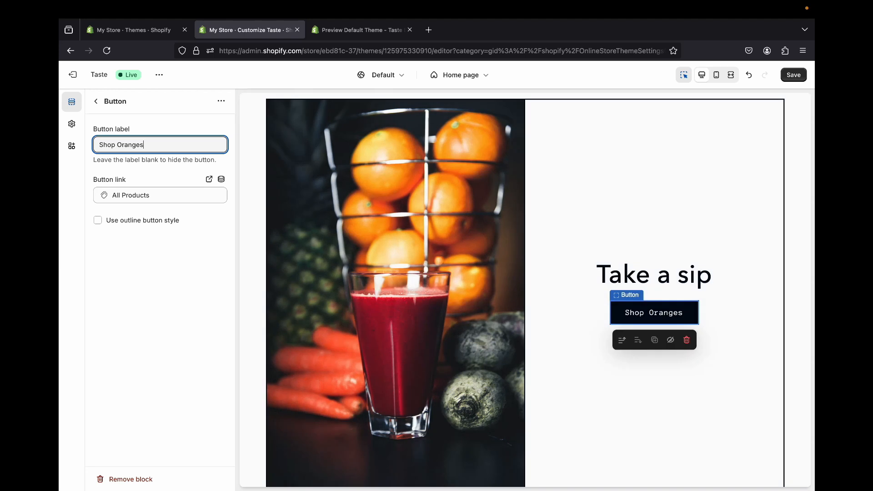
Leave the outline style off for the "Shop Oranges" button, recheck the demo banner and save the theme changes.
{"action": "left_click", "coordinate": [98, 221]}
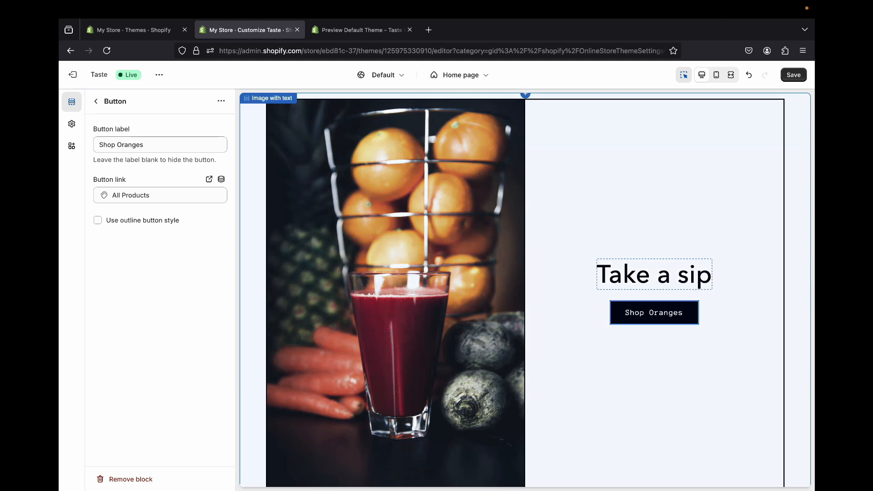
{"action": "key", "text": "ctrl+Tab"}
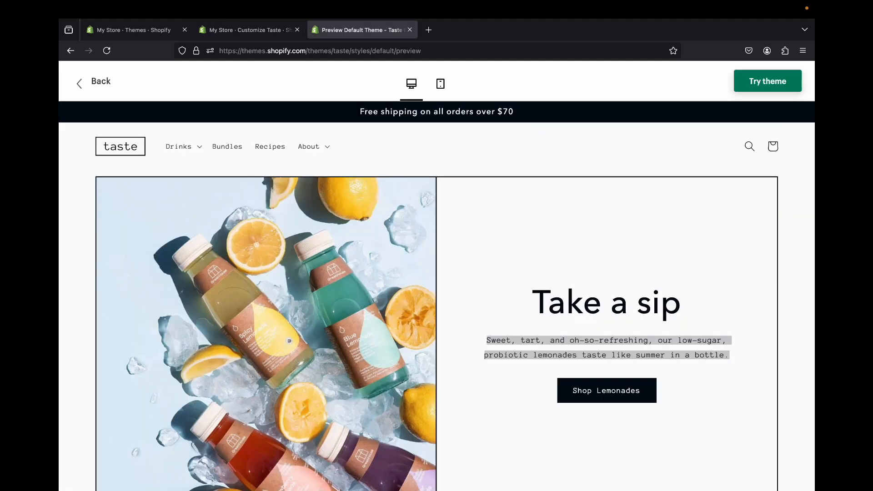
{"action": "left_click", "coordinate": [250, 30]}
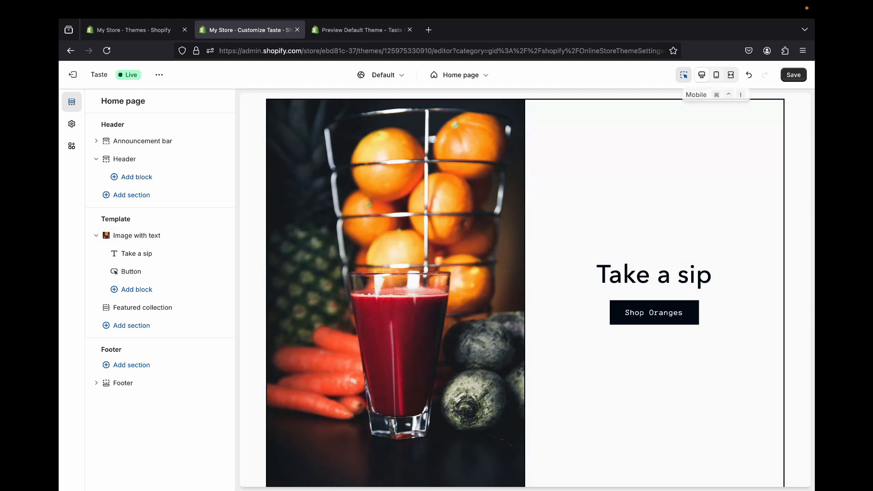
{"action": "left_click", "coordinate": [793, 75]}
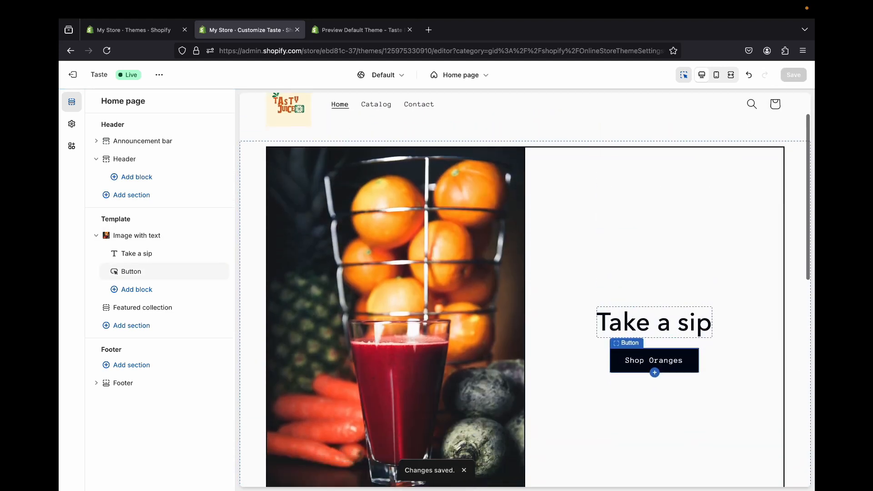
Review the bestsellers section on the Taste demo page and set the Featured collection section's heading to "Meet Our Best Sellers".
{"action": "key", "text": "ctrl+Tab"}
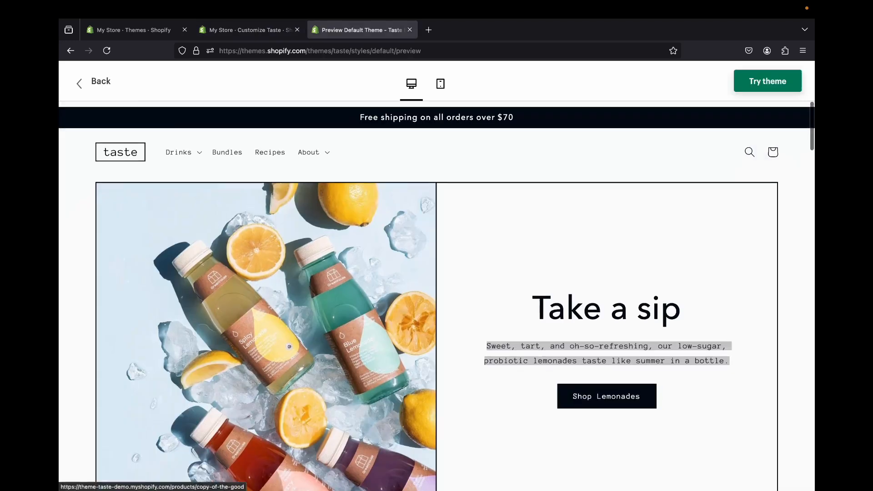
{"action": "scroll", "coordinate": [437, 296], "scroll_direction": "down", "scroll_amount": 9}
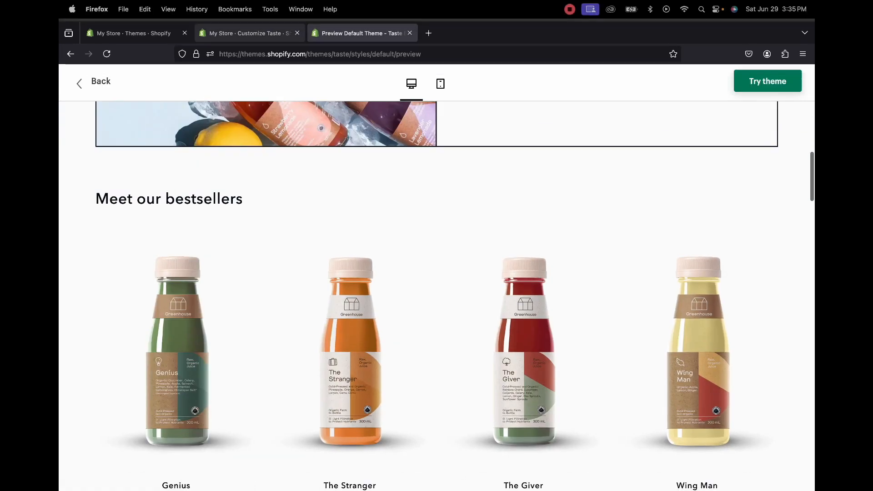
{"action": "left_click", "coordinate": [248, 30]}
{"action": "scroll", "coordinate": [525, 287], "scroll_direction": "down", "scroll_amount": 5}
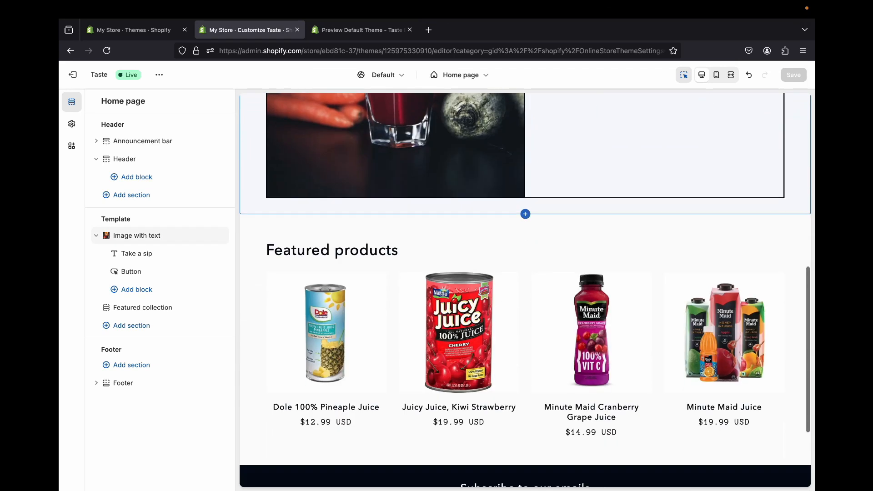
{"action": "left_click", "coordinate": [460, 319]}
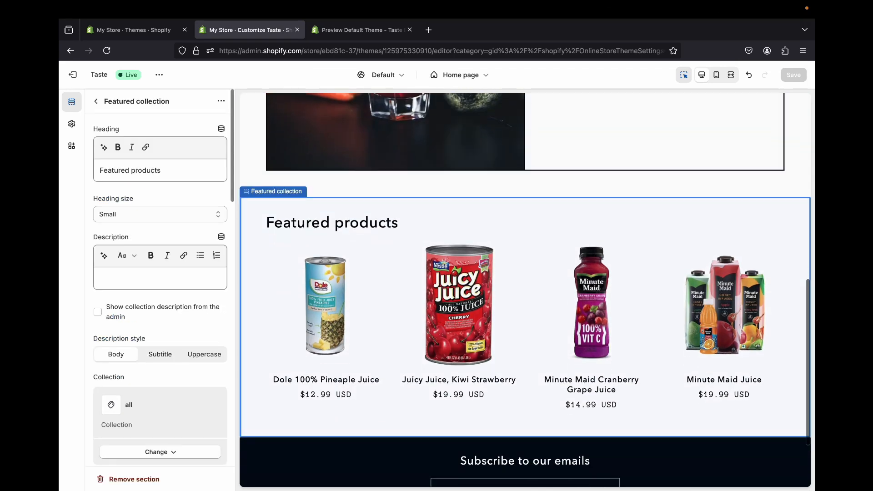
{"action": "left_click", "coordinate": [178, 170]}
{"action": "key", "text": "super+a"}
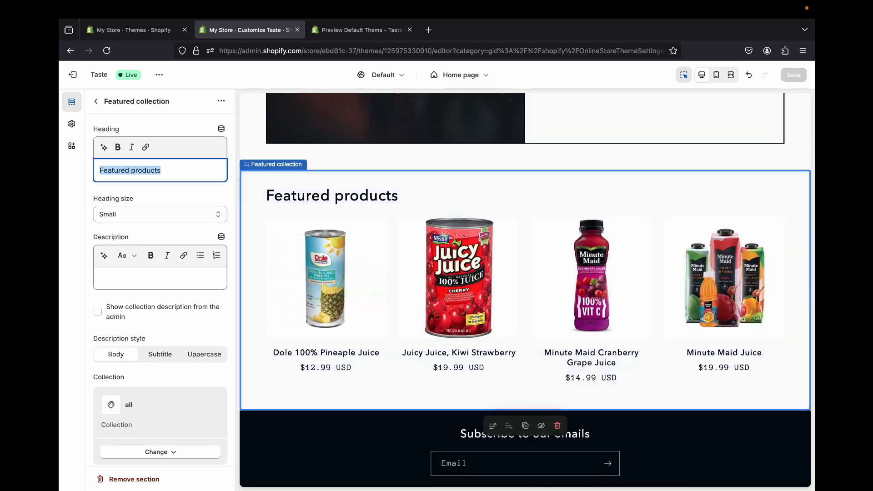
{"action": "type", "text": "Meet Our Best Sellers"}
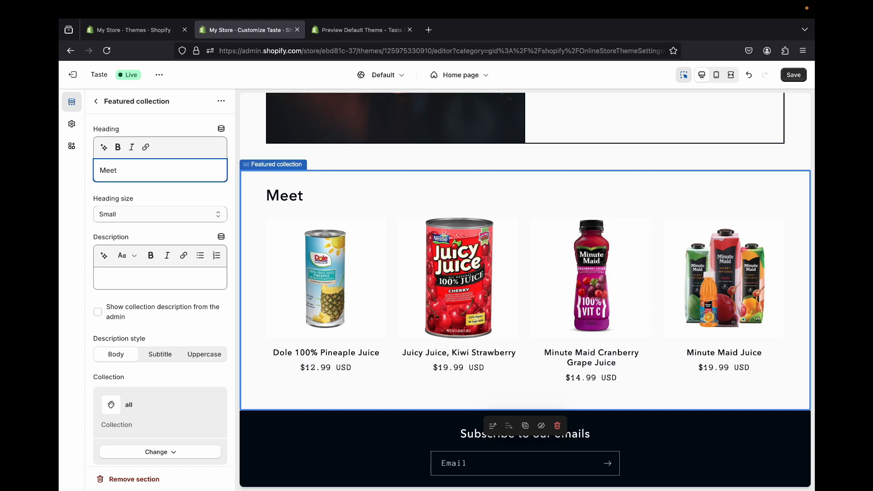
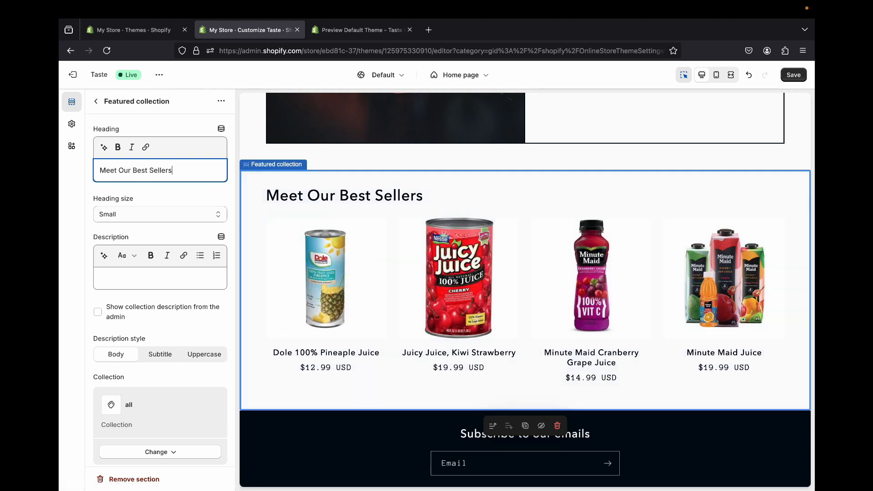
Try the Box Juices, Can Juice Drinks and Bottle Juices collections in the Featured collection section and leave the selection without applying one.
{"action": "scroll", "coordinate": [157, 282], "scroll_direction": "down", "scroll_amount": 5}
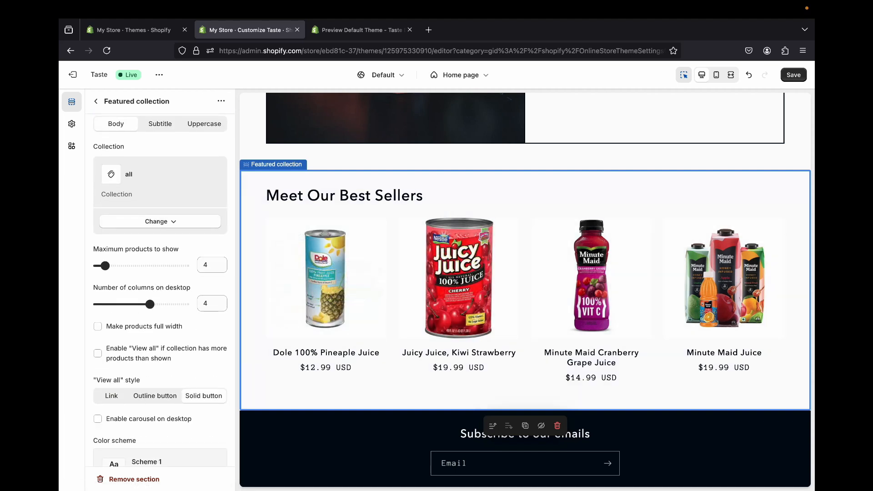
{"action": "left_click", "coordinate": [156, 222]}
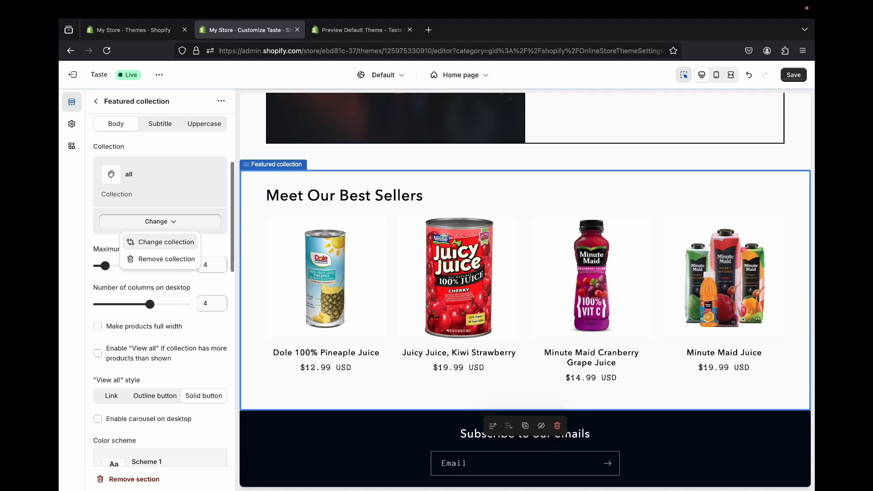
{"action": "left_click", "coordinate": [137, 239]}
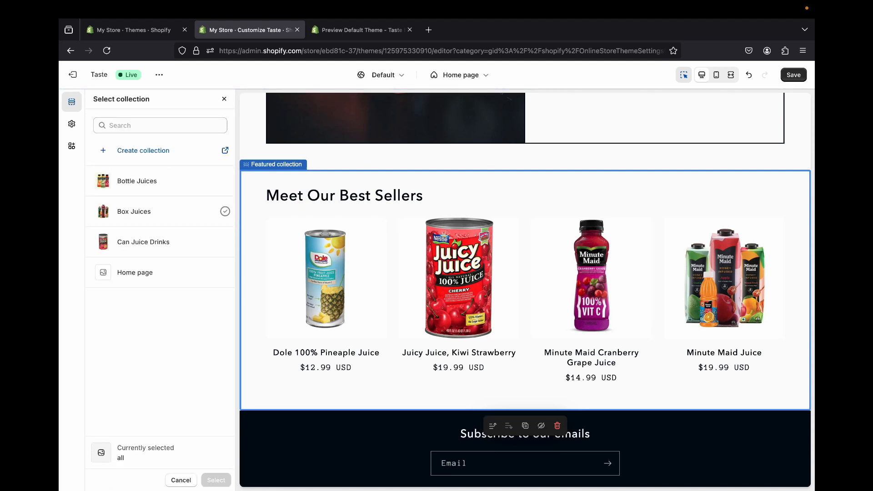
{"action": "left_click", "coordinate": [136, 212]}
{"action": "left_click", "coordinate": [144, 242]}
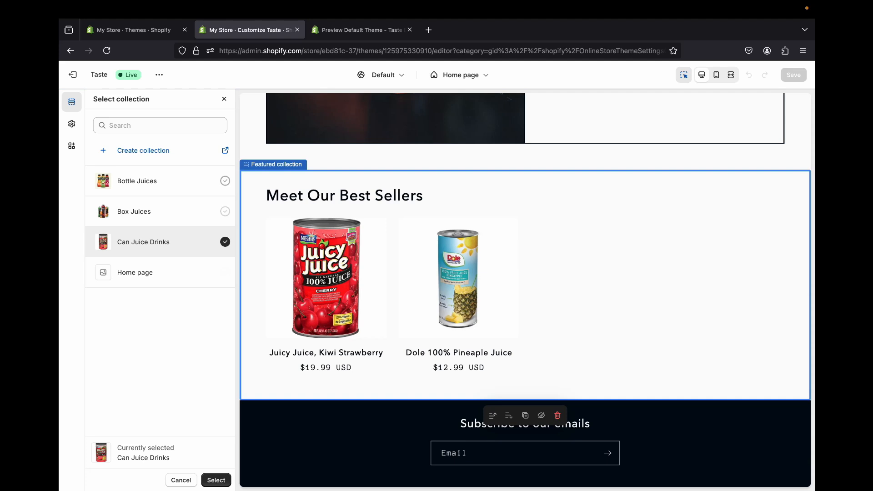
{"action": "left_click", "coordinate": [137, 181]}
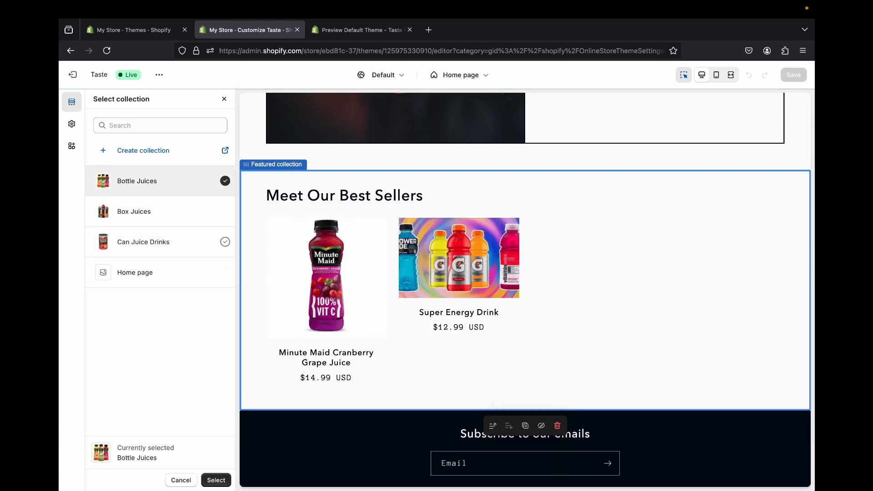
{"action": "left_click", "coordinate": [225, 100]}
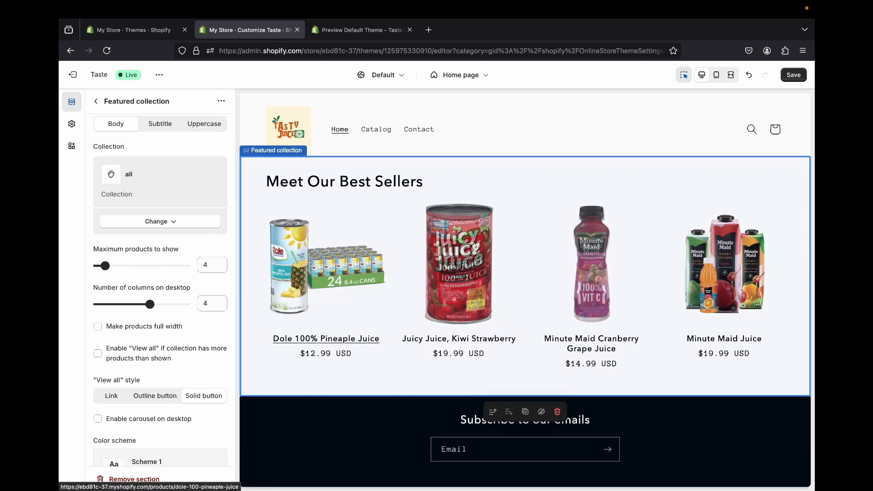
Look over the Featured collection section's settings and return to the home page's section list.
{"action": "scroll", "coordinate": [159, 291], "scroll_direction": "down", "scroll_amount": 3}
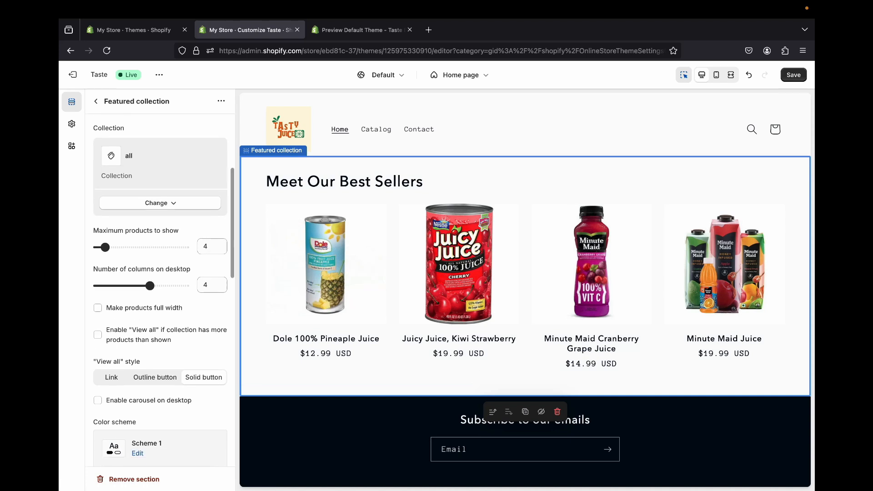
{"action": "scroll", "coordinate": [159, 291], "scroll_direction": "up", "scroll_amount": 6}
{"action": "scroll", "coordinate": [160, 282], "scroll_direction": "up", "scroll_amount": 2}
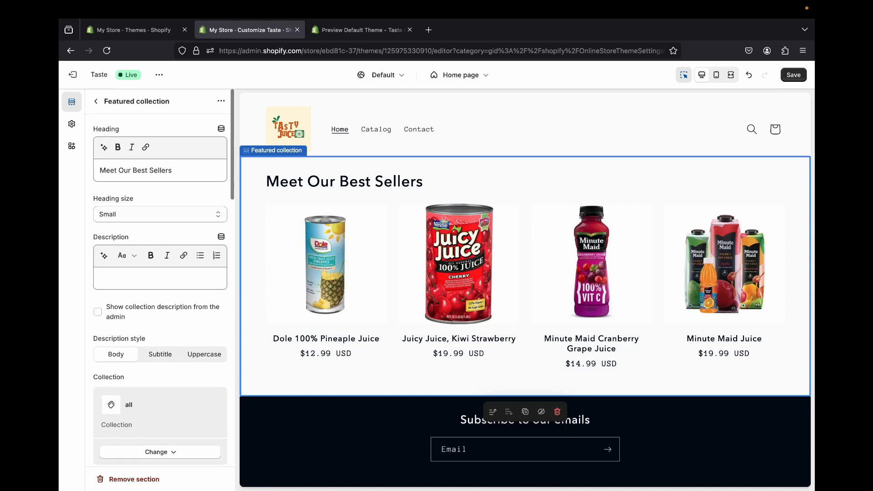
{"action": "left_click", "coordinate": [95, 100]}
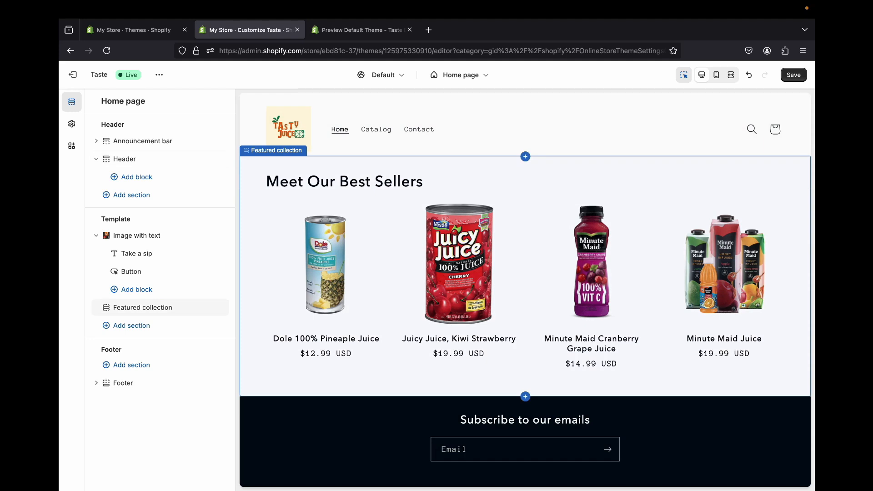
Examine which section follows the bestsellers on the Taste demo page and compare that layout with the store's home page preview.
{"action": "left_click", "coordinate": [359, 30]}
{"action": "scroll", "coordinate": [355, 255], "scroll_direction": "down", "scroll_amount": 8}
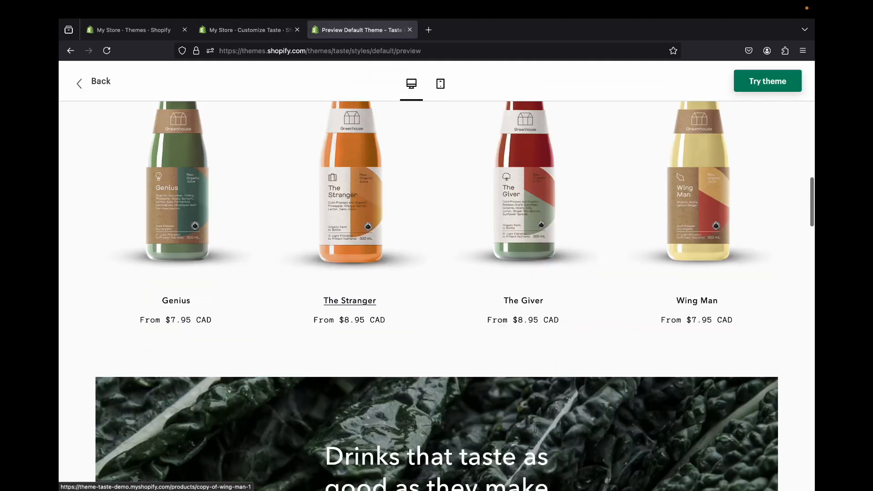
{"action": "scroll", "coordinate": [355, 255], "scroll_direction": "up", "scroll_amount": 2}
{"action": "scroll", "coordinate": [401, 342], "scroll_direction": "up", "scroll_amount": 3}
{"action": "scroll", "coordinate": [400, 341], "scroll_direction": "down", "scroll_amount": 6}
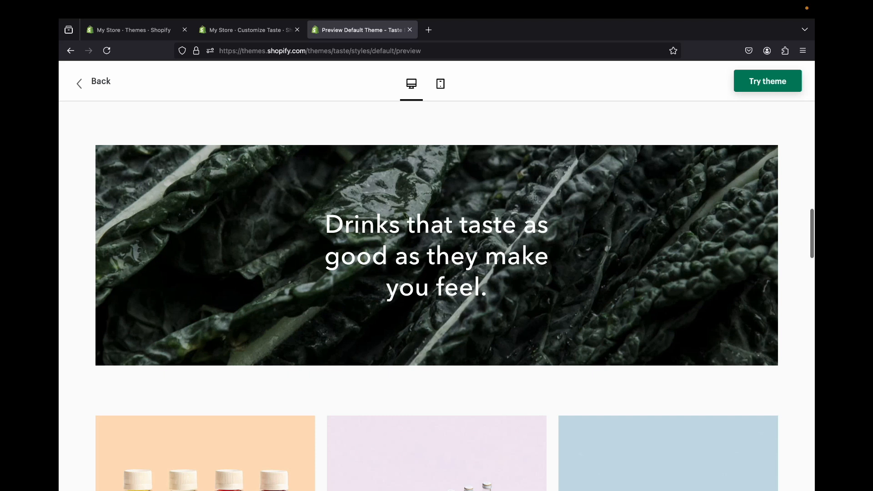
{"action": "left_click", "coordinate": [249, 30]}
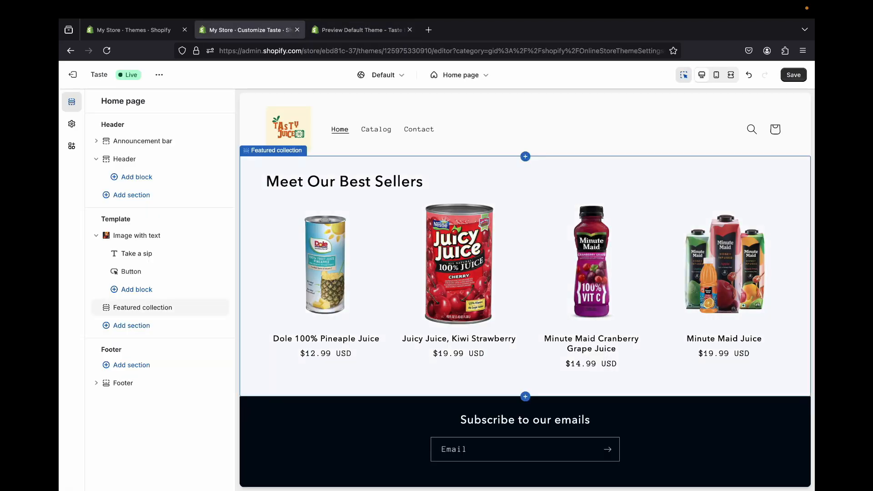
{"action": "scroll", "coordinate": [525, 290], "scroll_direction": "up", "scroll_amount": 10}
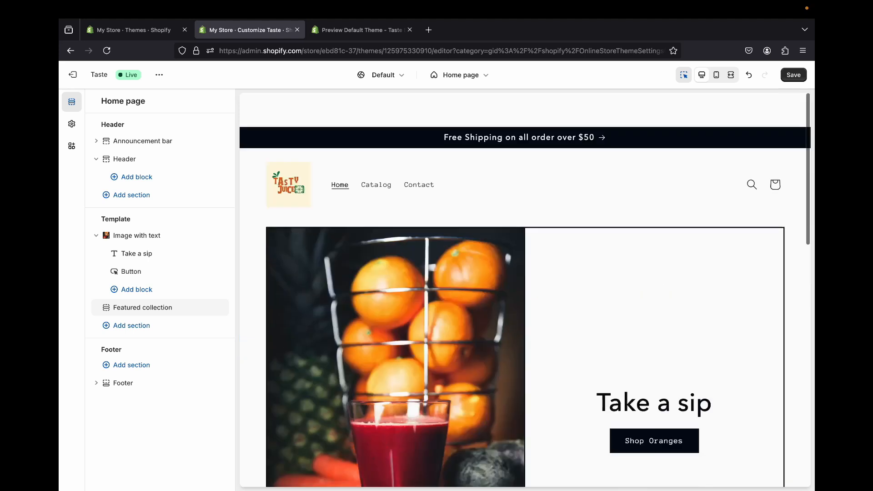
{"action": "scroll", "coordinate": [525, 290], "scroll_direction": "down", "scroll_amount": 10}
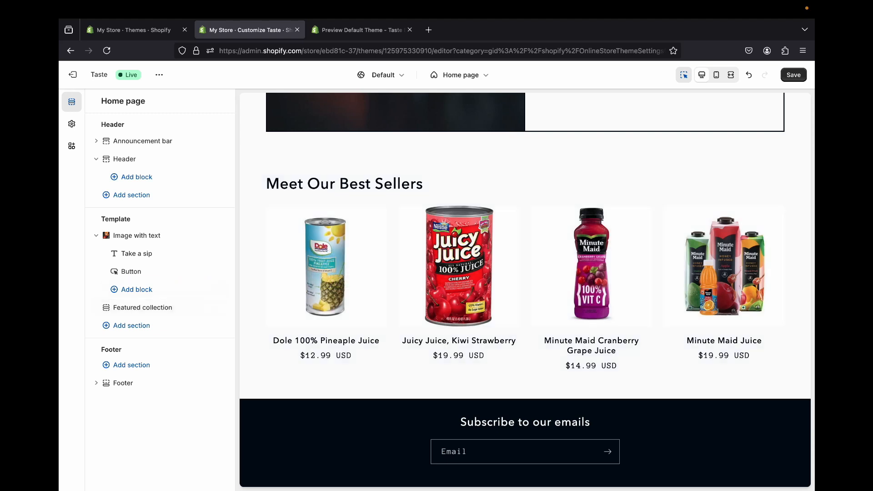
{"action": "scroll", "coordinate": [525, 284], "scroll_direction": "down", "scroll_amount": 2}
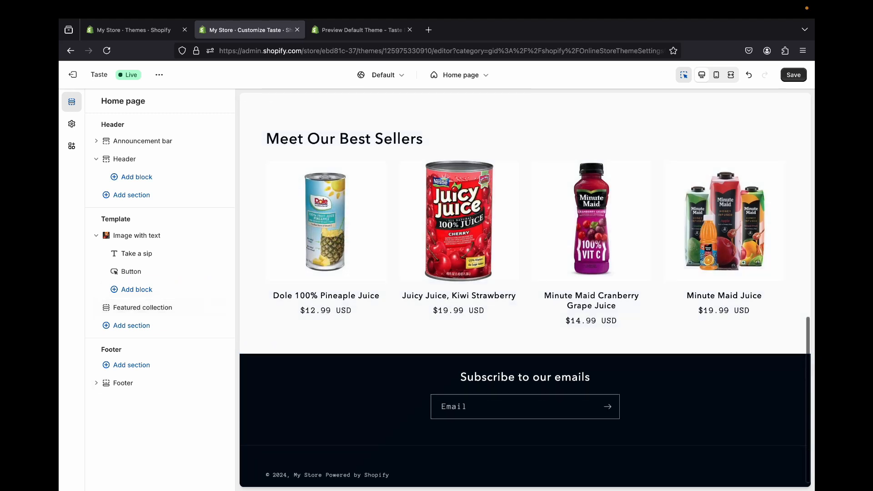
Add an Image banner section below the Featured collection and compare it with the banner on the Taste demo page.
{"action": "left_click", "coordinate": [131, 326]}
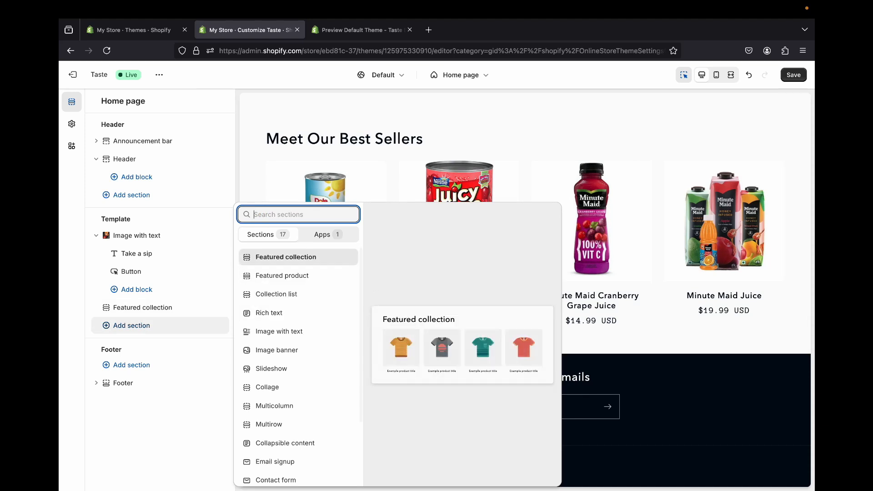
{"action": "scroll", "coordinate": [292, 268], "scroll_direction": "down", "scroll_amount": 2}
{"action": "scroll", "coordinate": [291, 269], "scroll_direction": "up", "scroll_amount": 2}
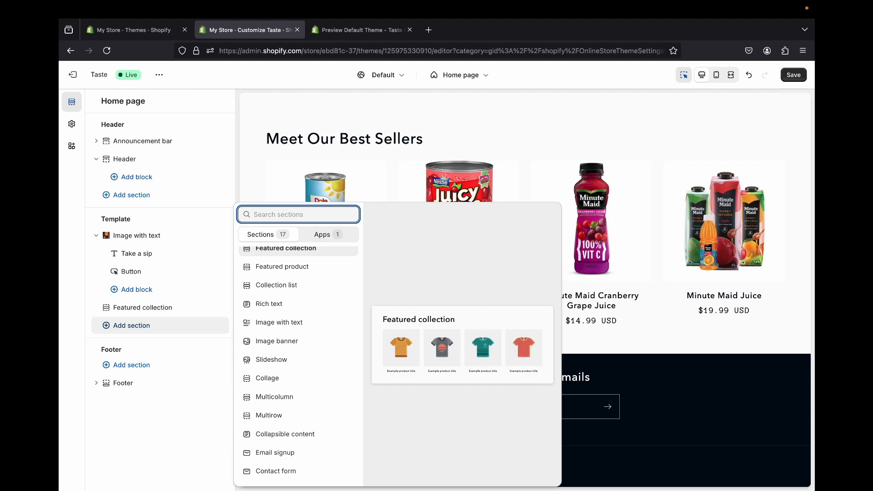
{"action": "left_click", "coordinate": [360, 29]}
{"action": "scroll", "coordinate": [352, 222], "scroll_direction": "down", "scroll_amount": 15}
{"action": "scroll", "coordinate": [352, 222], "scroll_direction": "up", "scroll_amount": 10}
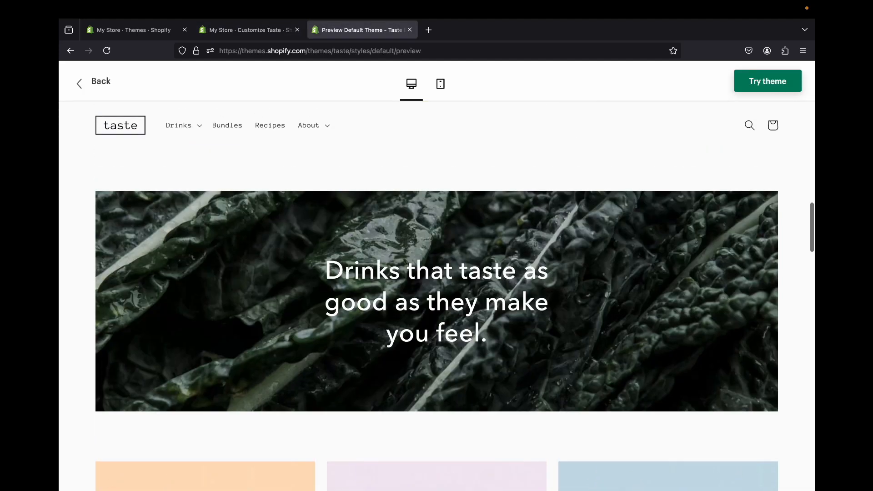
{"action": "left_click", "coordinate": [249, 29]}
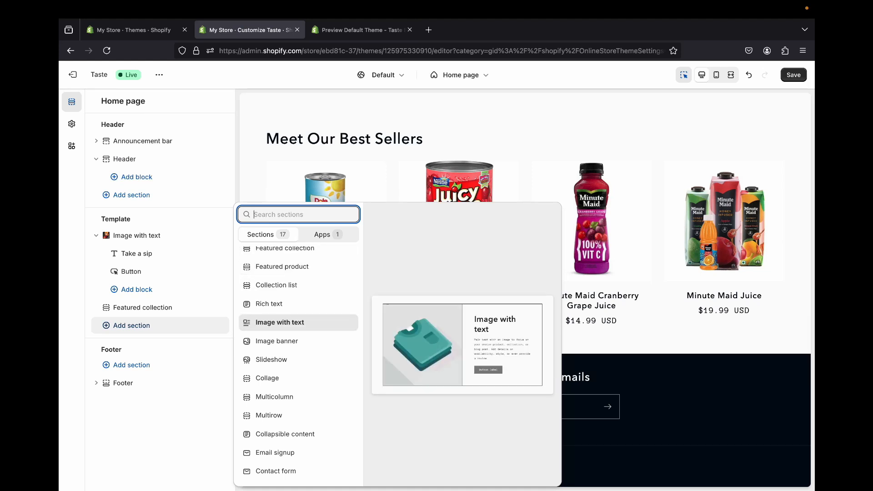
{"action": "left_click", "coordinate": [278, 342]}
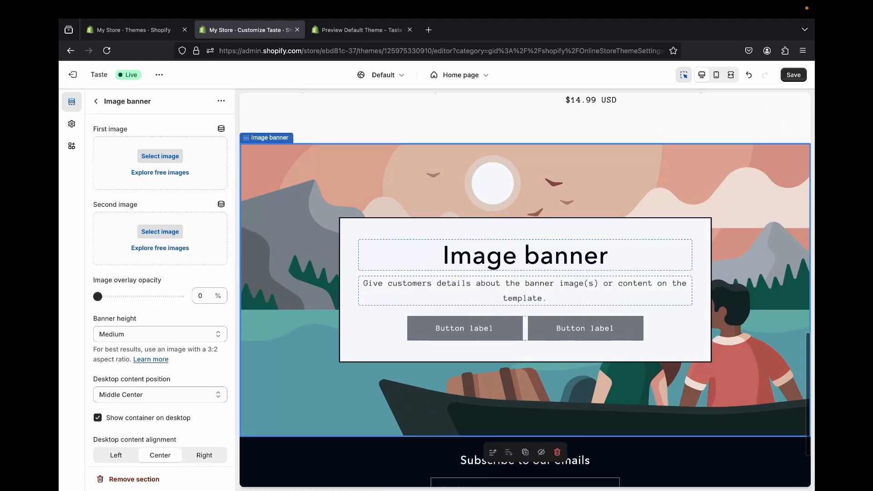
{"action": "scroll", "coordinate": [525, 291], "scroll_direction": "down", "scroll_amount": 2}
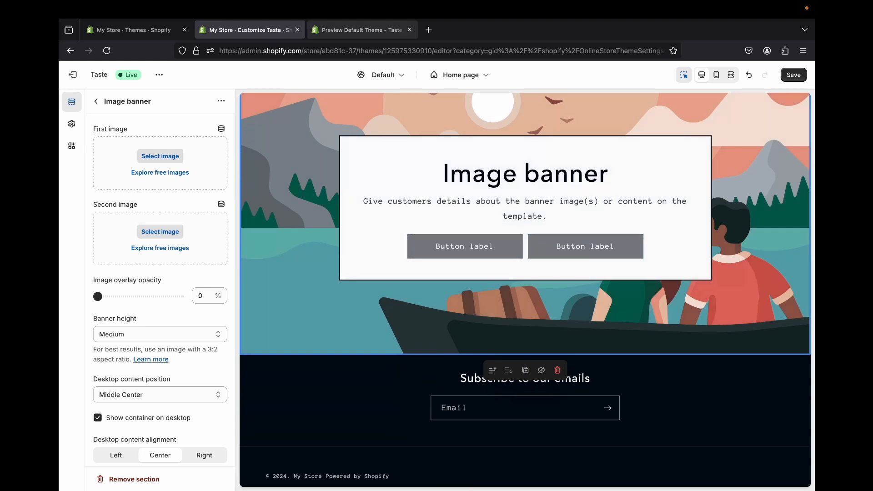
{"action": "left_click", "coordinate": [362, 31]}
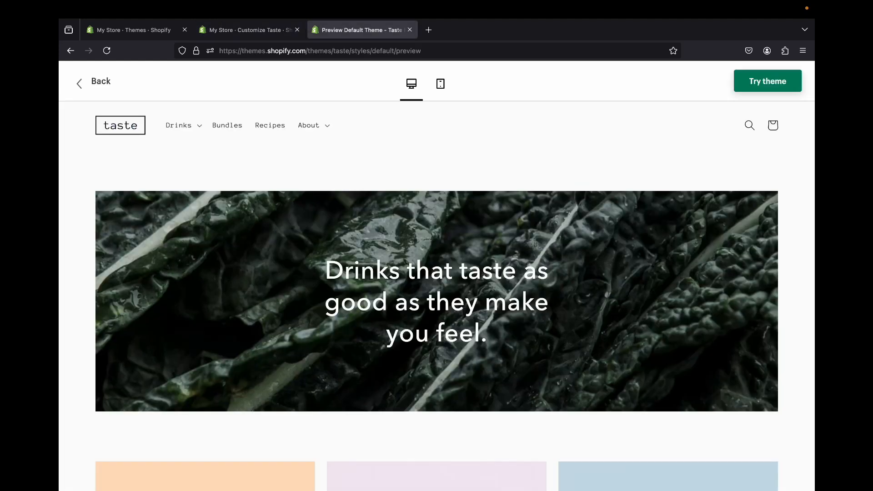
{"action": "left_click", "coordinate": [250, 31]}
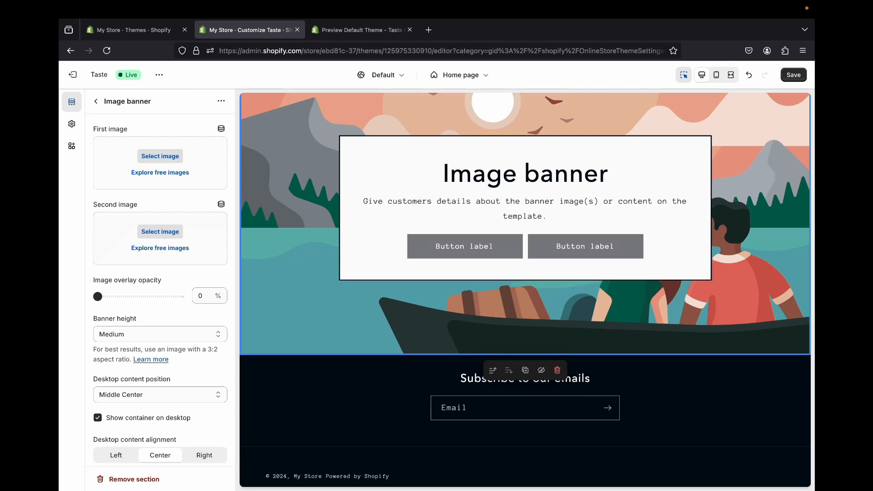
Search the free images for "drinks" and set the summer-cocktails-cheers photo as the banner's first image.
{"action": "left_click", "coordinate": [160, 173]}
{"action": "left_click", "coordinate": [160, 125]}
{"action": "type", "text": "drink"}
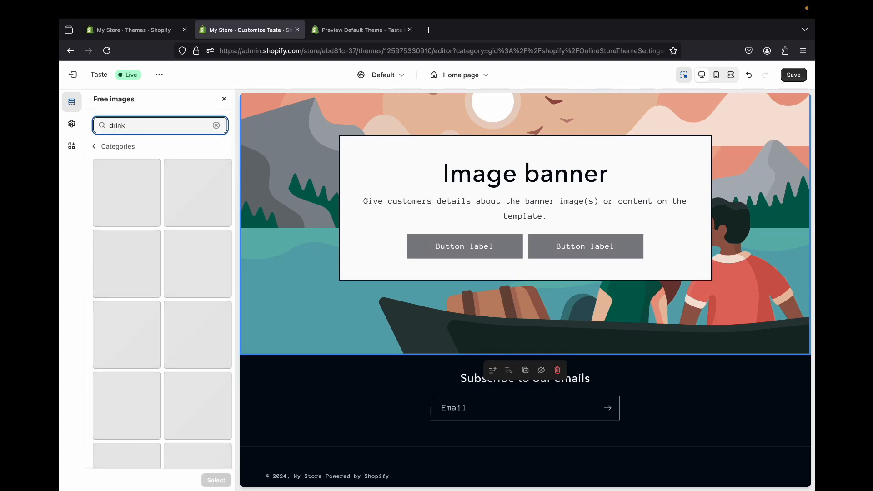
{"action": "type", "text": "s"}
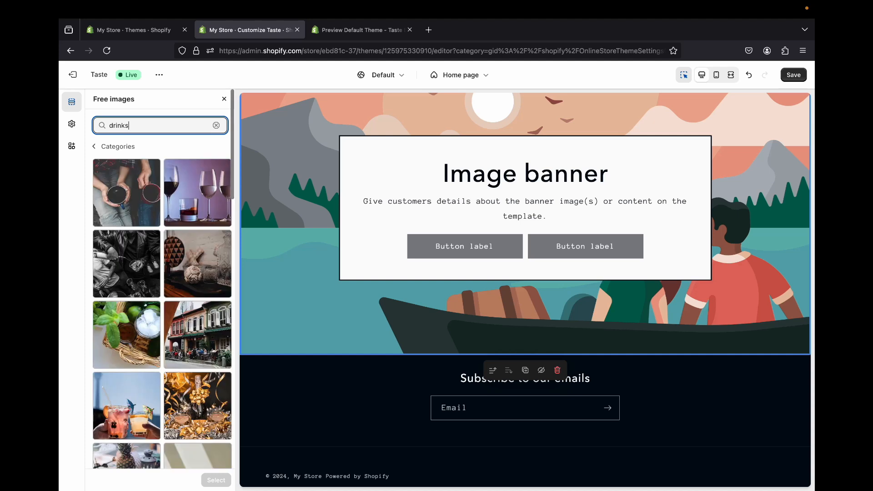
{"action": "scroll", "coordinate": [162, 289], "scroll_direction": "down", "scroll_amount": 10}
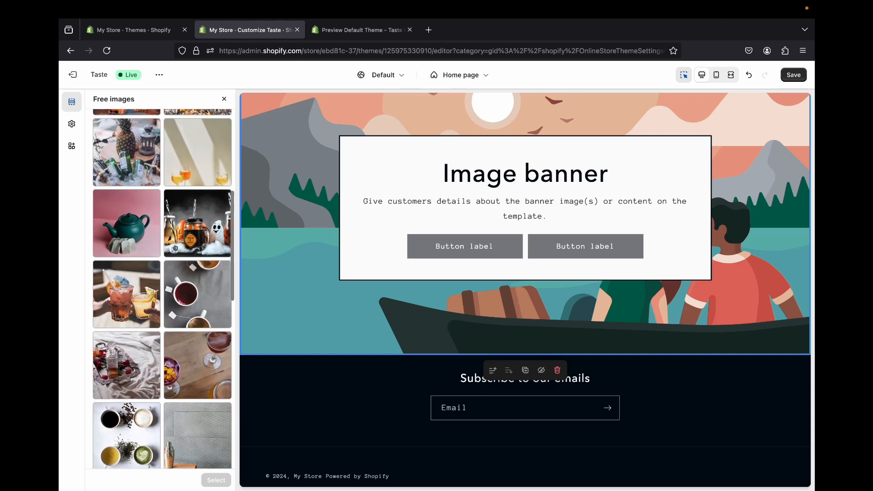
{"action": "left_click", "coordinate": [127, 300]}
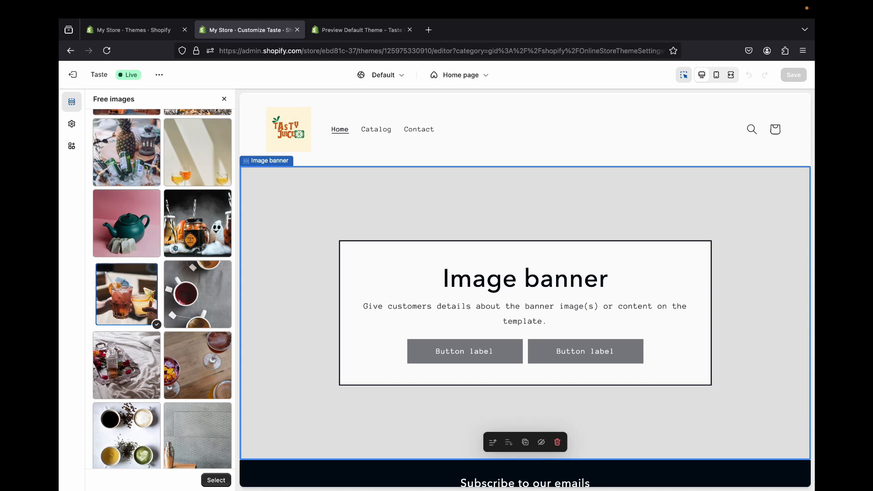
{"action": "scroll", "coordinate": [525, 282], "scroll_direction": "down", "scroll_amount": 2}
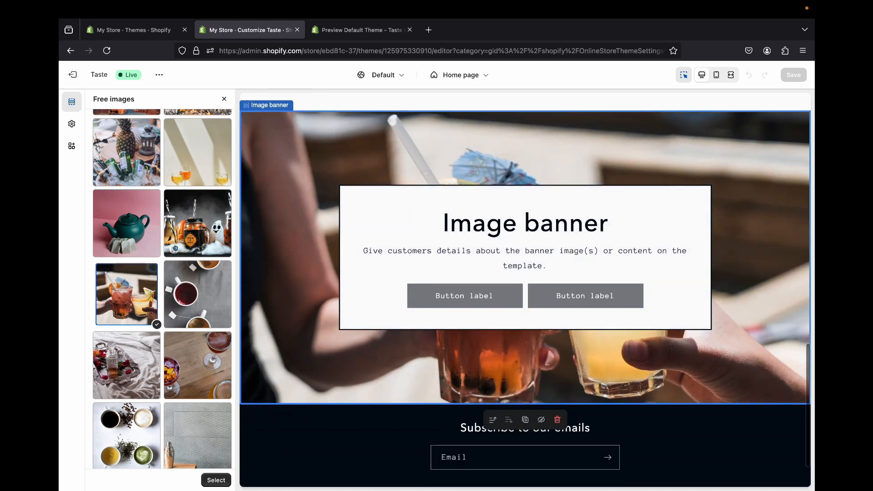
{"action": "scroll", "coordinate": [162, 290], "scroll_direction": "down", "scroll_amount": 2}
{"action": "scroll", "coordinate": [162, 289], "scroll_direction": "down", "scroll_amount": 9}
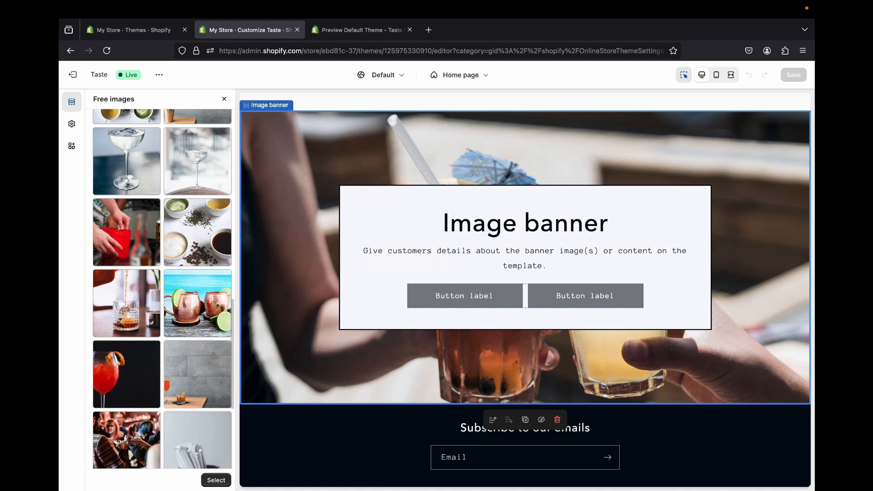
{"action": "left_click", "coordinate": [216, 480]}
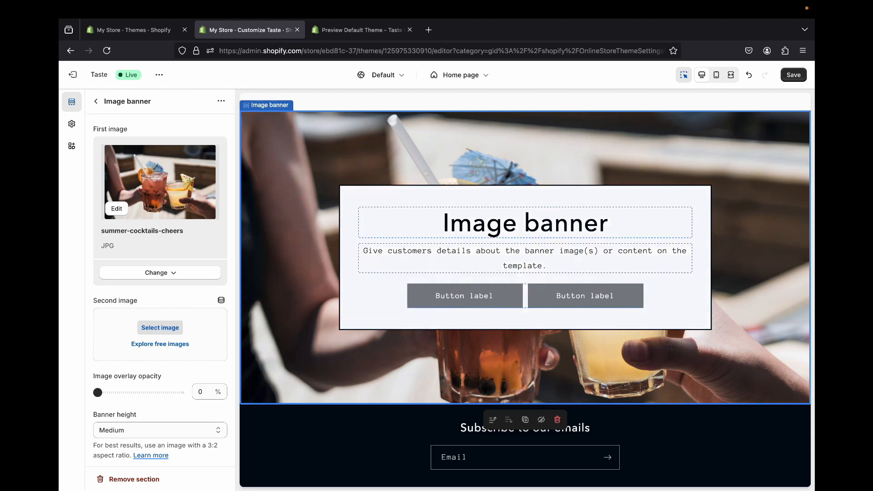
Turn off the image banner's container on desktop and review its settings against the banner on the Taste demo page.
{"action": "scroll", "coordinate": [186, 340], "scroll_direction": "down", "scroll_amount": 5}
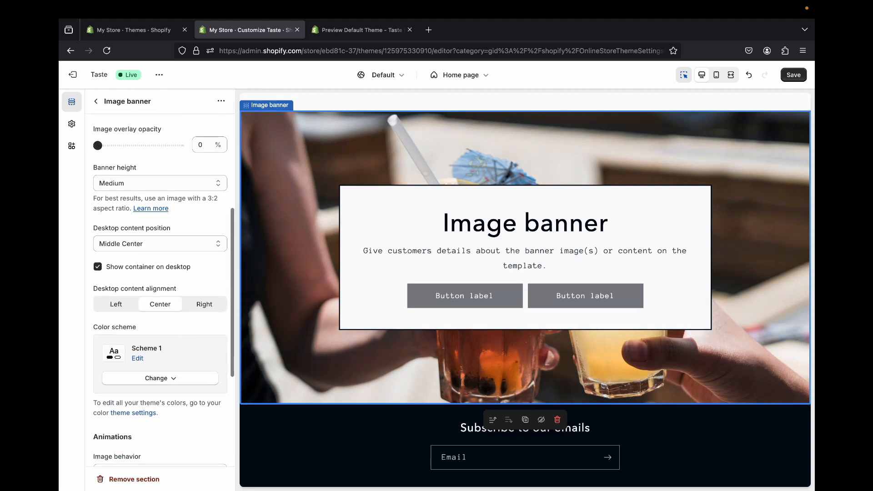
{"action": "left_click", "coordinate": [97, 267]}
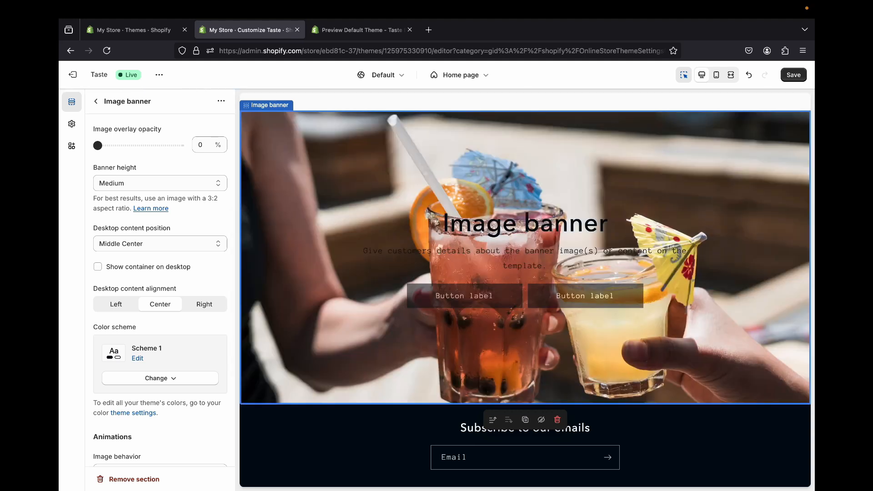
{"action": "scroll", "coordinate": [160, 291], "scroll_direction": "up", "scroll_amount": 3}
{"action": "left_click", "coordinate": [362, 30]}
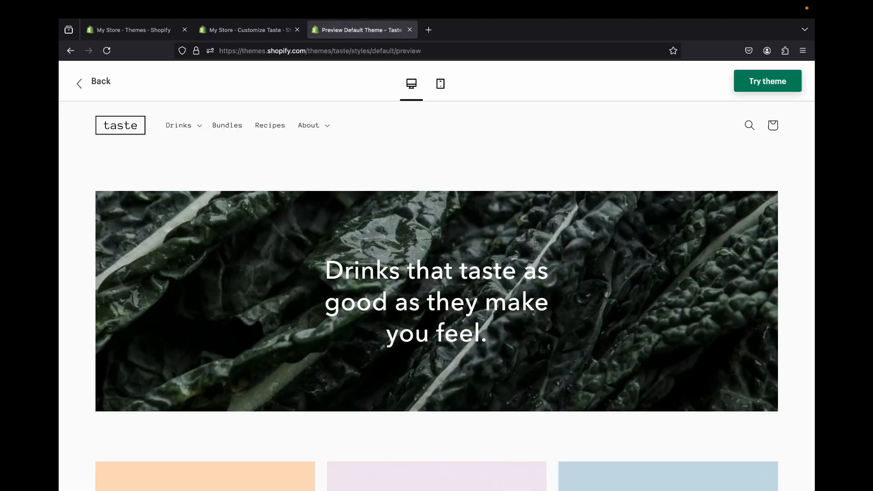
{"action": "left_click", "coordinate": [250, 30]}
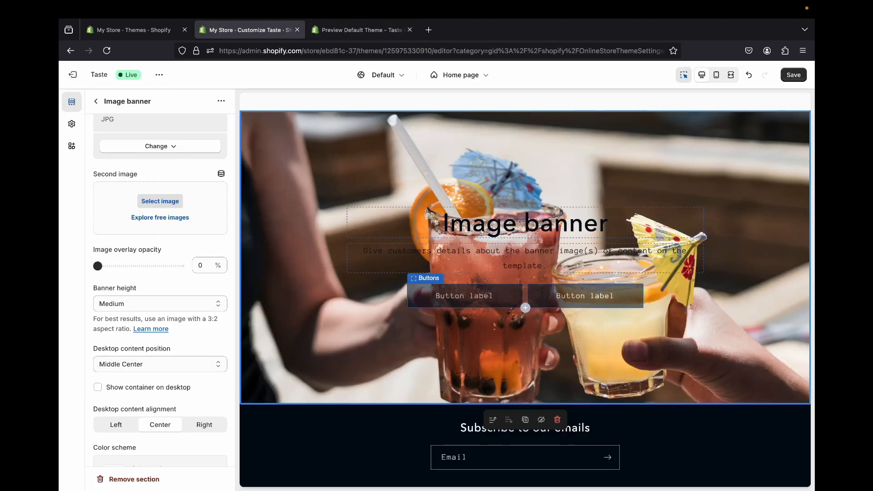
{"action": "scroll", "coordinate": [160, 292], "scroll_direction": "down", "scroll_amount": 4}
{"action": "scroll", "coordinate": [160, 291], "scroll_direction": "down", "scroll_amount": 3}
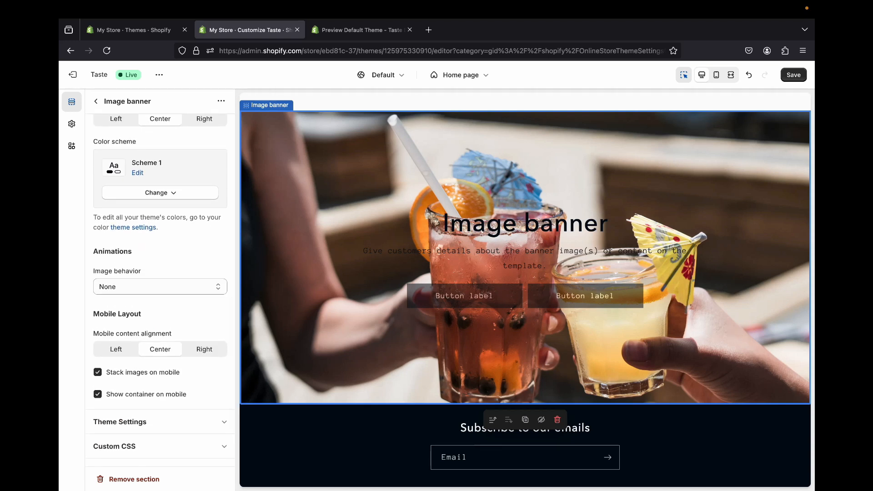
Clear both button labels in the image banner's Buttons block so that neither button is shown.
{"action": "scroll", "coordinate": [100, 380], "scroll_direction": "up", "scroll_amount": 10}
{"action": "scroll", "coordinate": [100, 380], "scroll_direction": "up", "scroll_amount": 2}
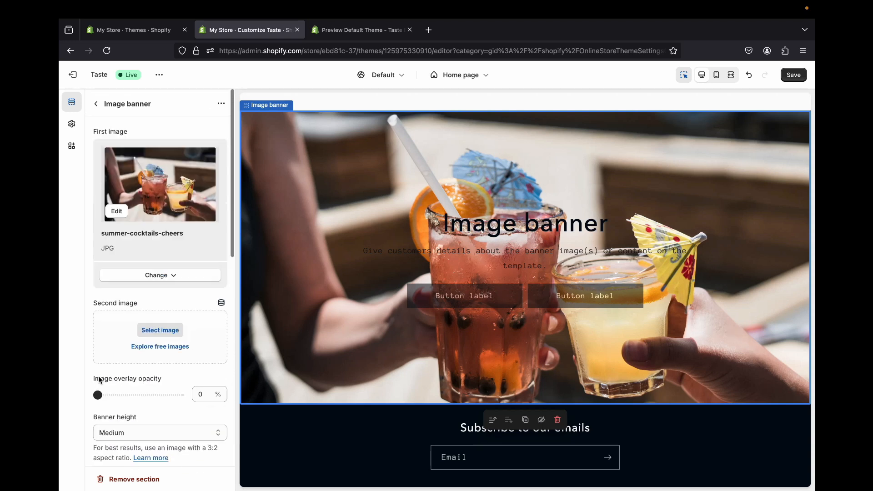
{"action": "left_click", "coordinate": [473, 296]}
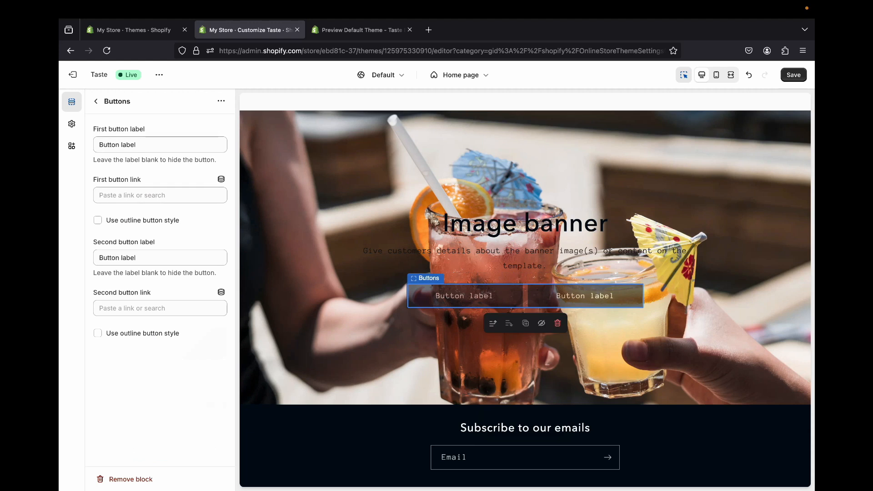
{"action": "triple_click", "coordinate": [117, 258]}
{"action": "key", "text": "BackSpace"}
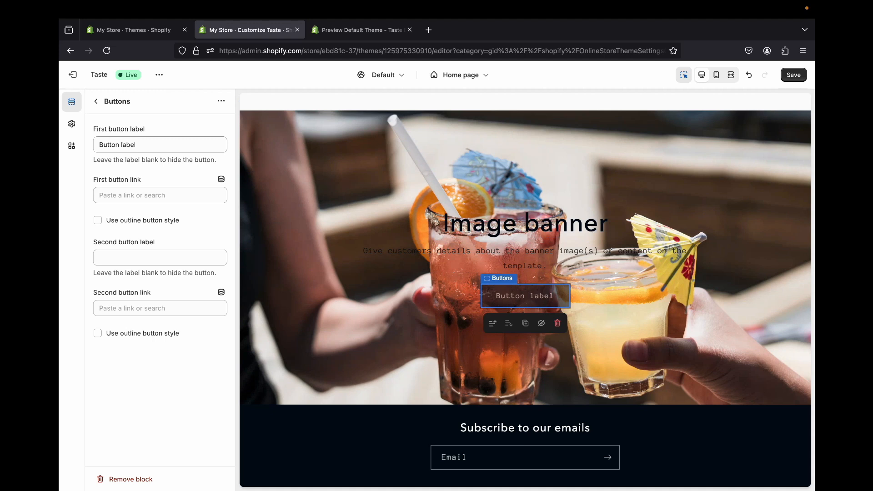
{"action": "triple_click", "coordinate": [117, 144]}
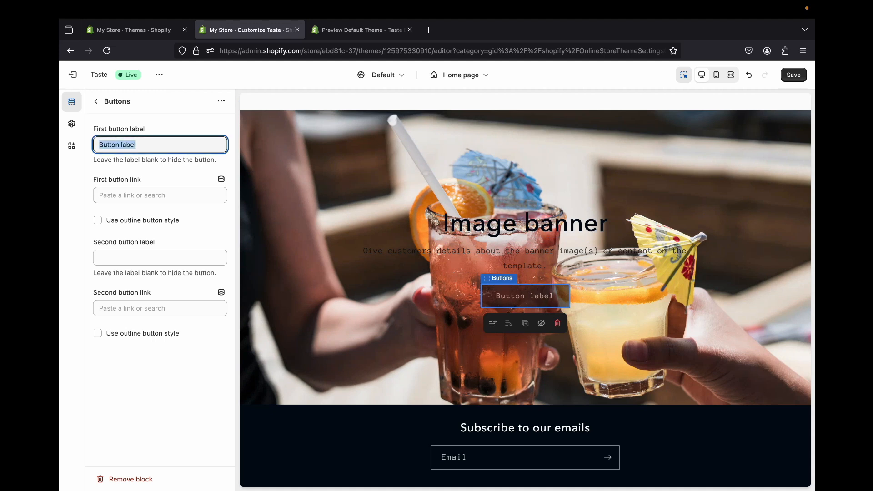
{"action": "key", "text": "BackSpace"}
{"action": "left_click", "coordinate": [96, 102]}
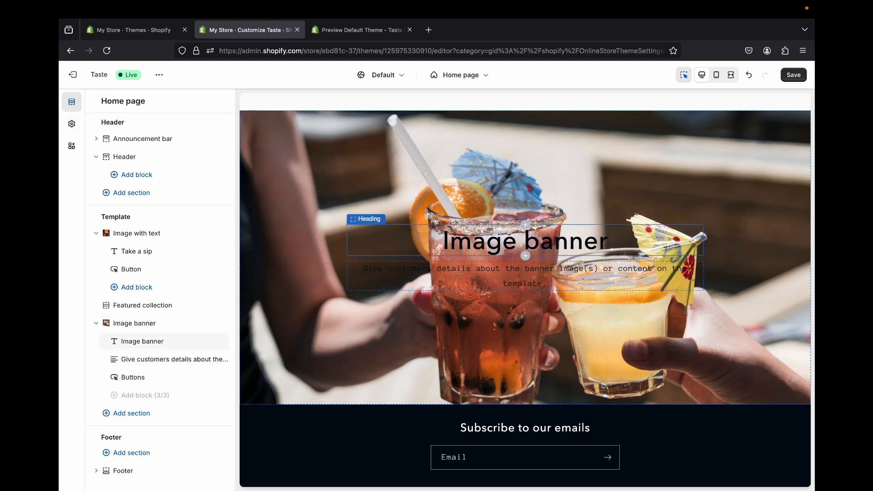
Replace the image banner's heading with "Drinks that taste as good as they make you feel." copied from the Taste demo page.
{"action": "left_click", "coordinate": [143, 341]}
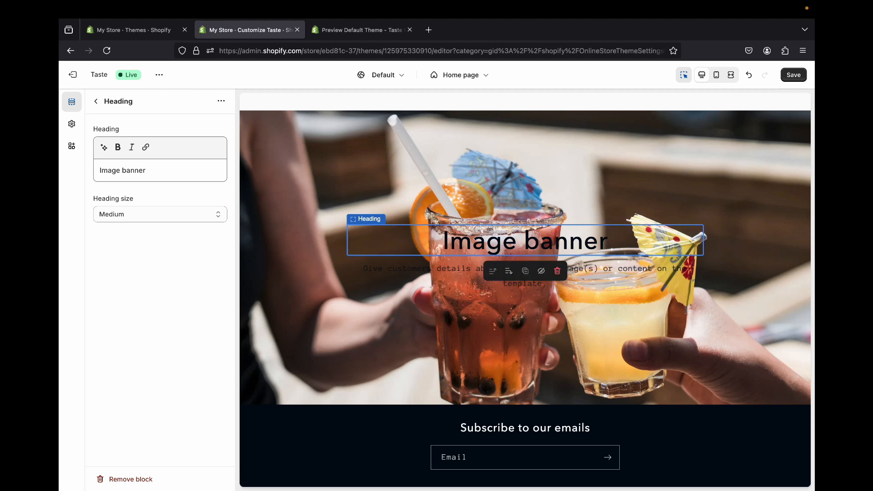
{"action": "left_click", "coordinate": [362, 30]}
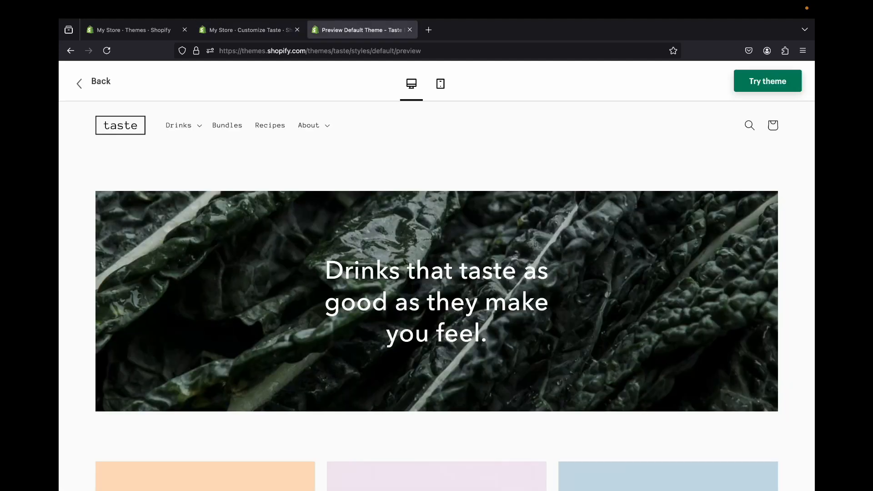
{"action": "triple_click", "coordinate": [437, 302]}
{"action": "right_click", "coordinate": [448, 296]}
{"action": "left_click", "coordinate": [459, 300]}
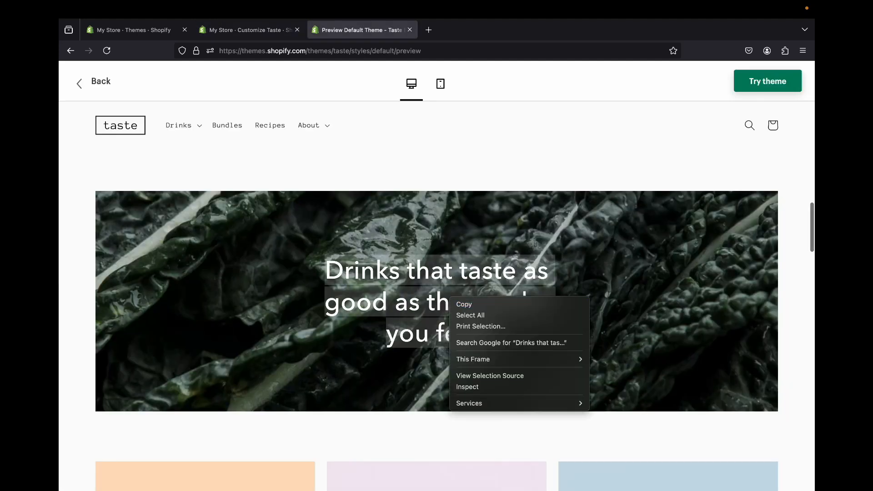
{"action": "left_click", "coordinate": [250, 30]}
{"action": "triple_click", "coordinate": [123, 170]}
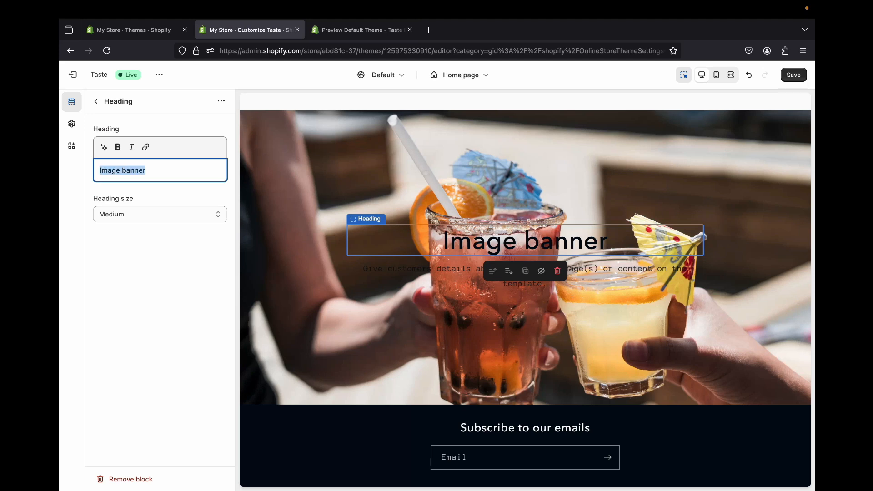
{"action": "right_click", "coordinate": [123, 170]}
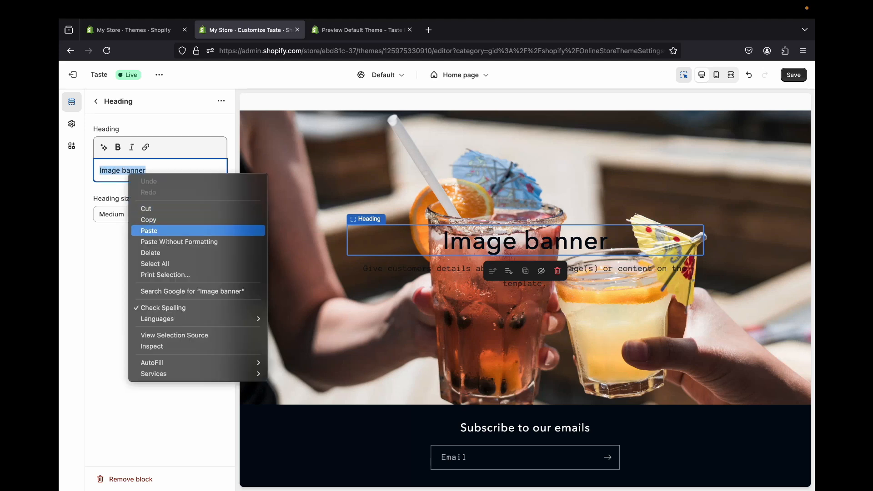
{"action": "left_click", "coordinate": [137, 228]}
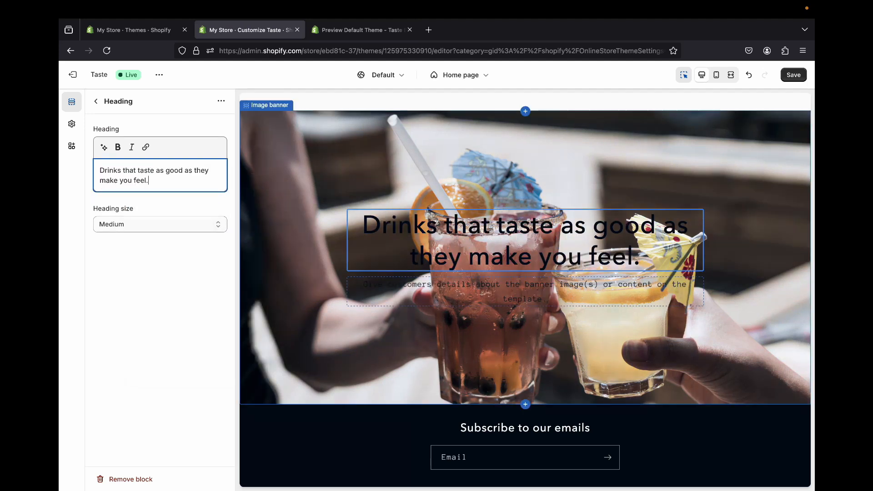
Clear the description text from the image banner's Text block and save the theme changes.
{"action": "left_click", "coordinate": [525, 291]}
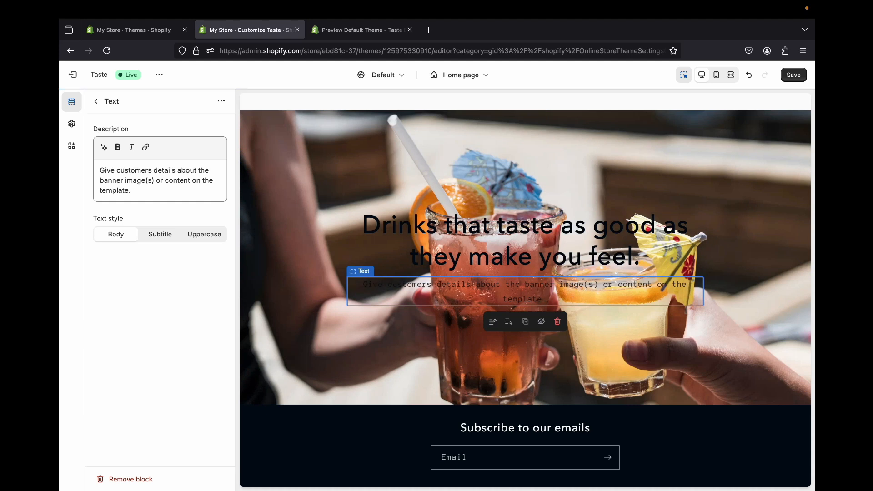
{"action": "left_click", "coordinate": [132, 191]}
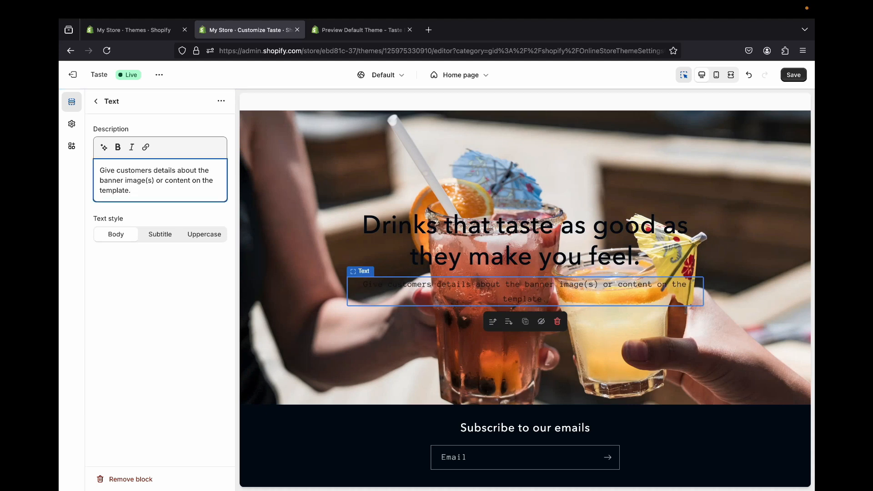
{"action": "key", "text": "ctrl+a"}
{"action": "key", "text": "BackSpace"}
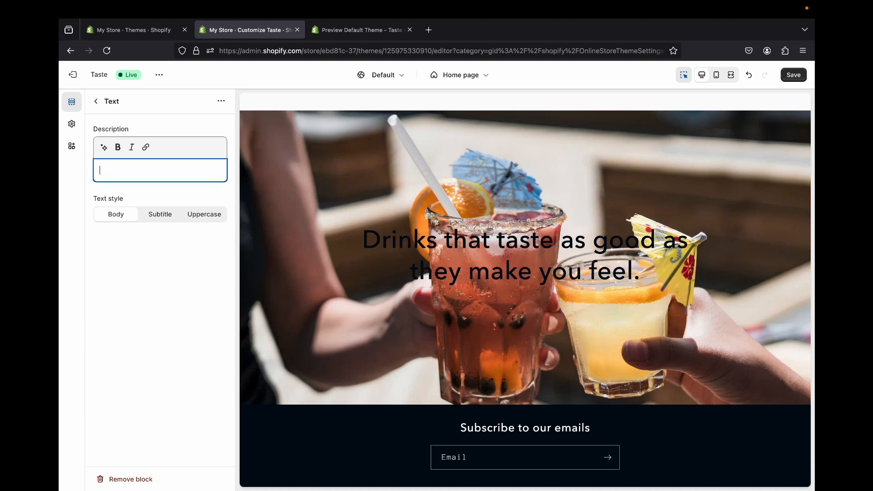
{"action": "left_click", "coordinate": [526, 256]}
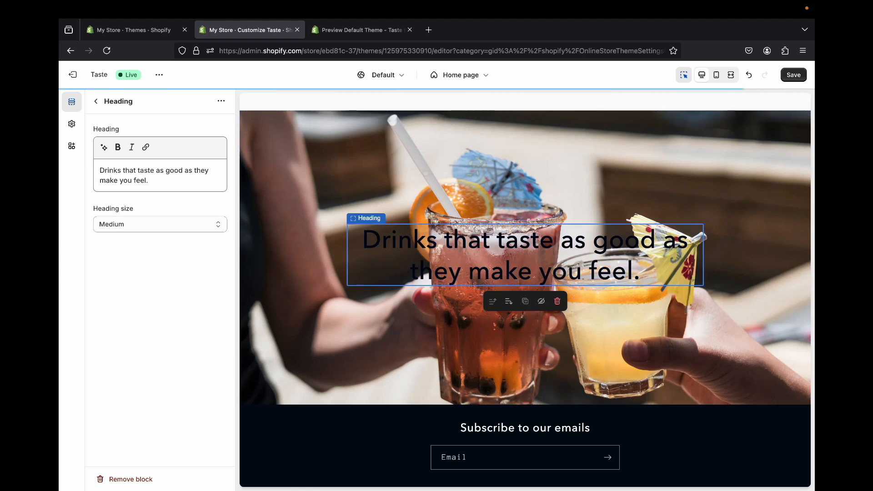
{"action": "scroll", "coordinate": [525, 273], "scroll_direction": "up", "scroll_amount": 7}
{"action": "scroll", "coordinate": [526, 273], "scroll_direction": "up", "scroll_amount": 4}
{"action": "scroll", "coordinate": [526, 273], "scroll_direction": "down", "scroll_amount": 12}
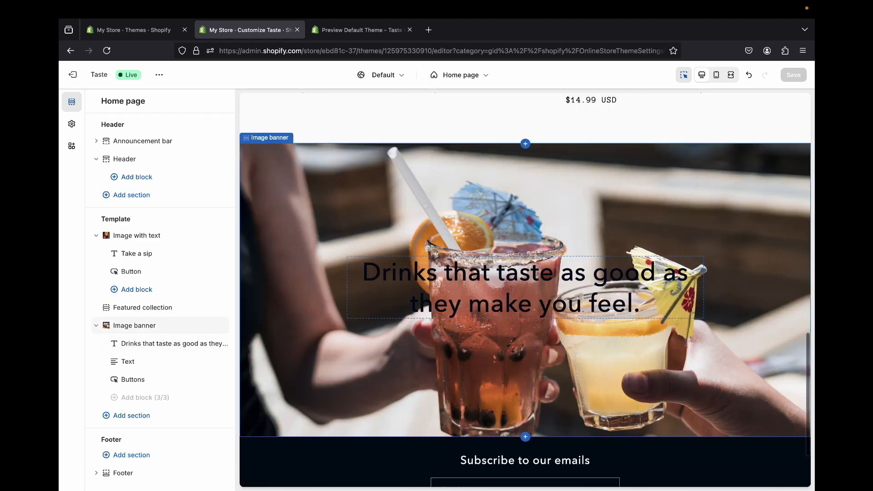
Search the free images for "drinks" and replace the banner's first image with the coconut-with-straw-on-beach photo.
{"action": "left_click", "coordinate": [134, 326]}
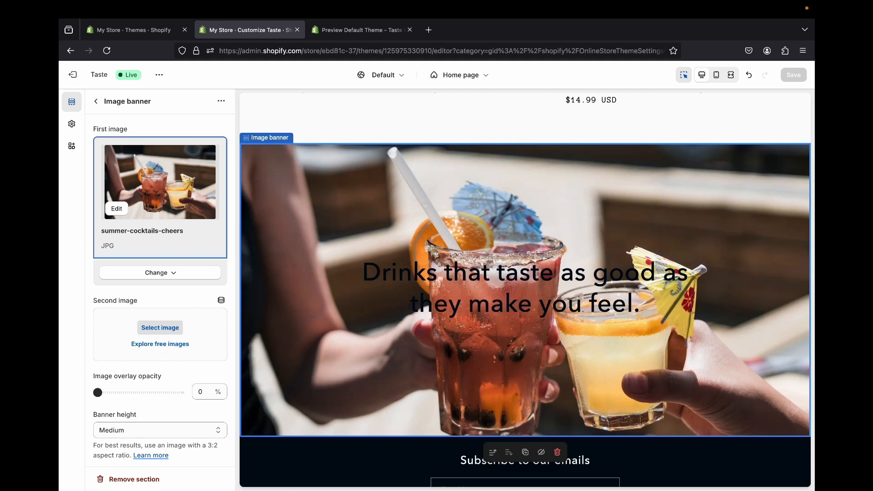
{"action": "left_click", "coordinate": [161, 272]}
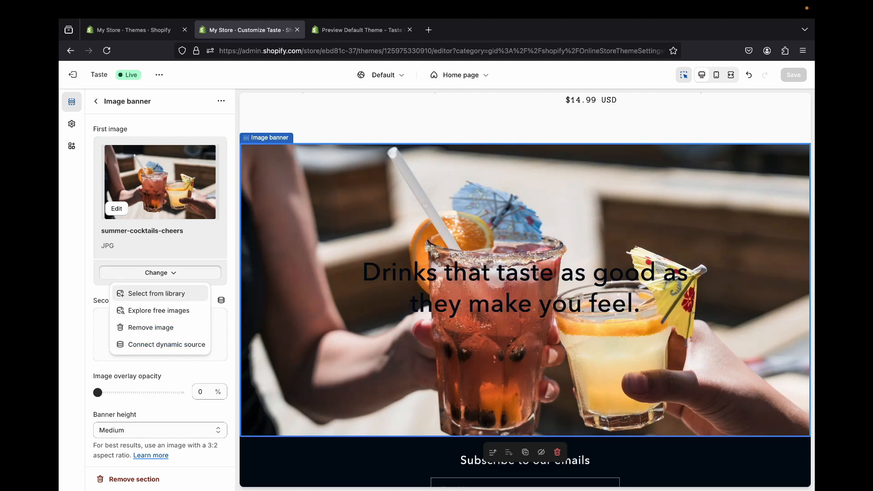
{"action": "left_click", "coordinate": [159, 310]}
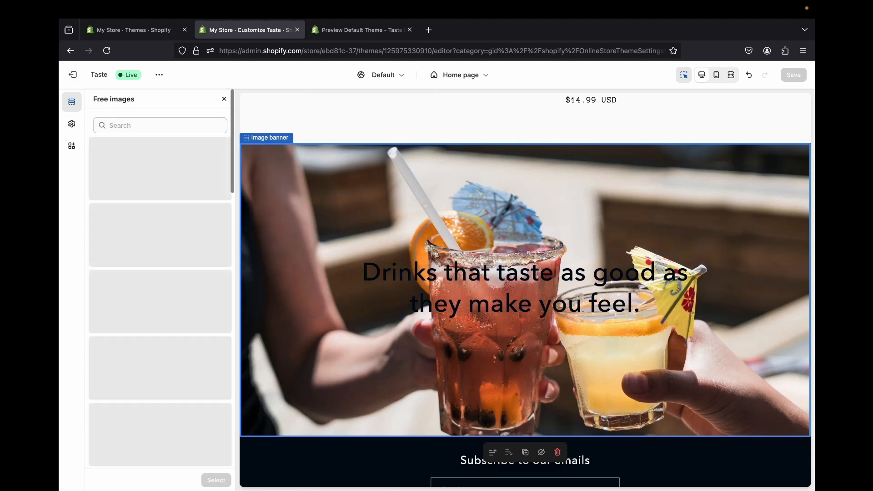
{"action": "type", "text": "drins"}
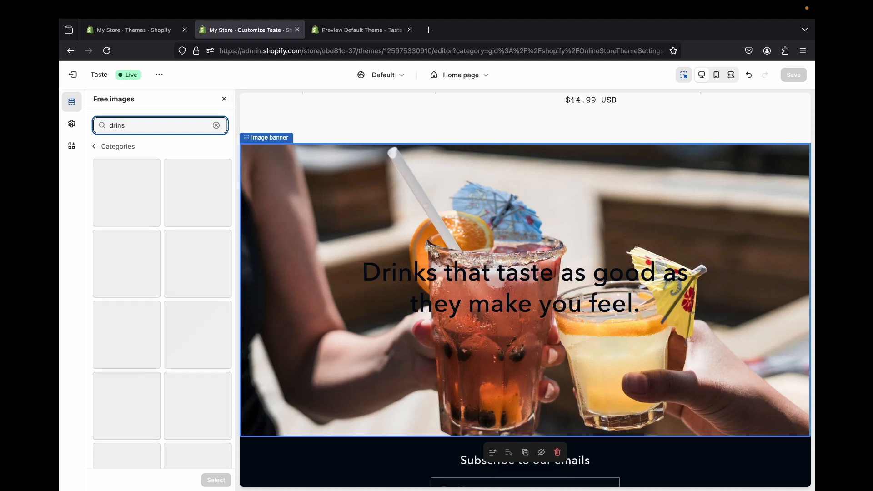
{"action": "key", "text": "BackSpace"}
{"action": "type", "text": "ks"}
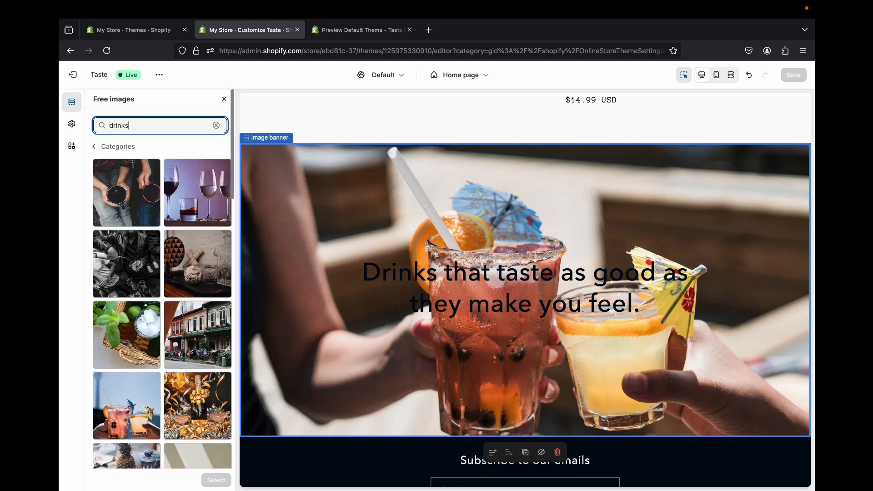
{"action": "scroll", "coordinate": [127, 273], "scroll_direction": "down", "scroll_amount": 1}
{"action": "left_click", "coordinate": [126, 277]}
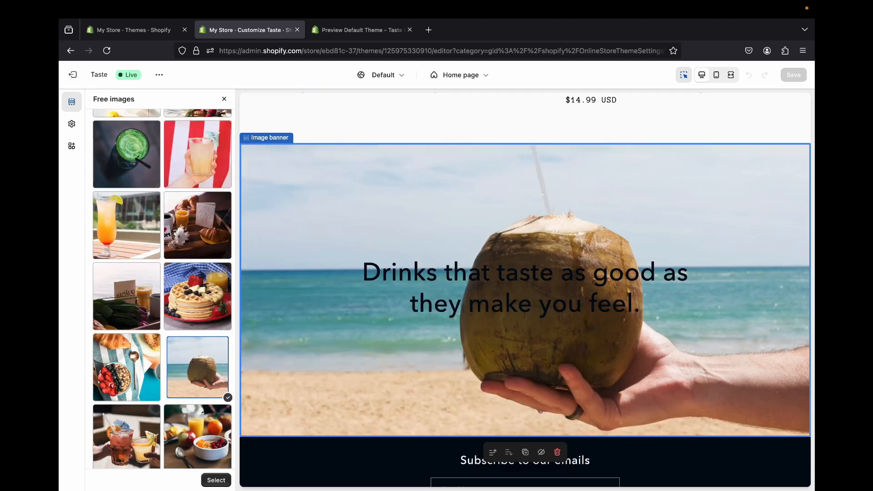
{"action": "left_click", "coordinate": [216, 480]}
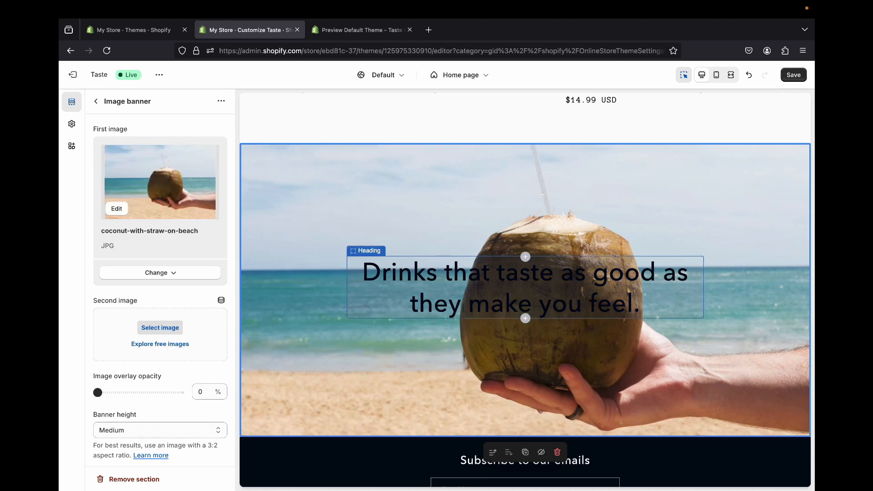
Try #FCFCFC and #DD1D1D as the text color of Scheme 1, and set it back to #020912.
{"action": "left_click", "coordinate": [526, 288]}
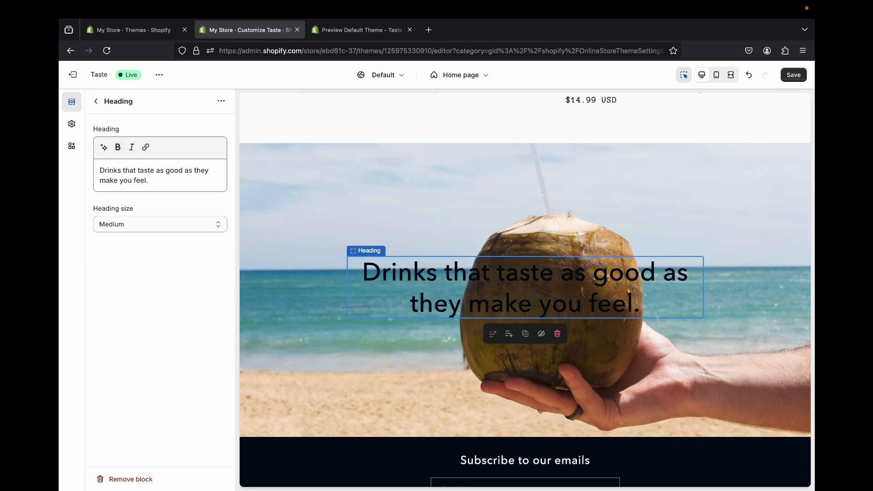
{"action": "left_click", "coordinate": [71, 124]}
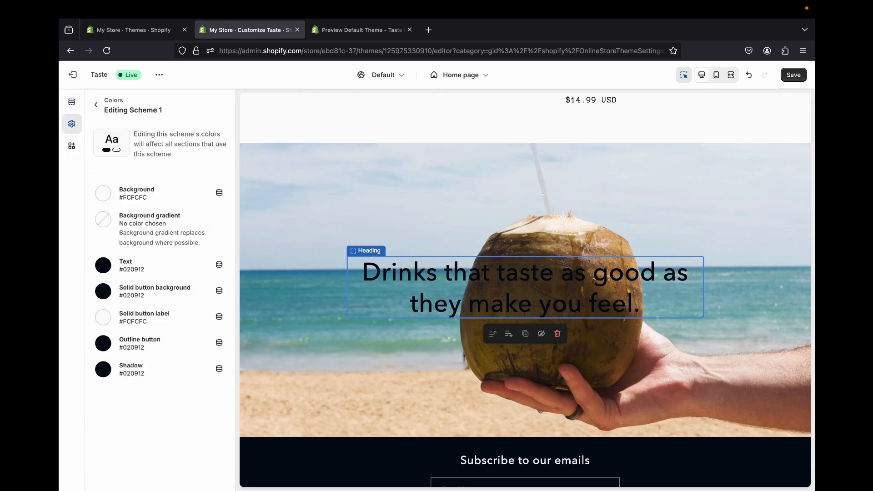
{"action": "left_click", "coordinate": [96, 104]}
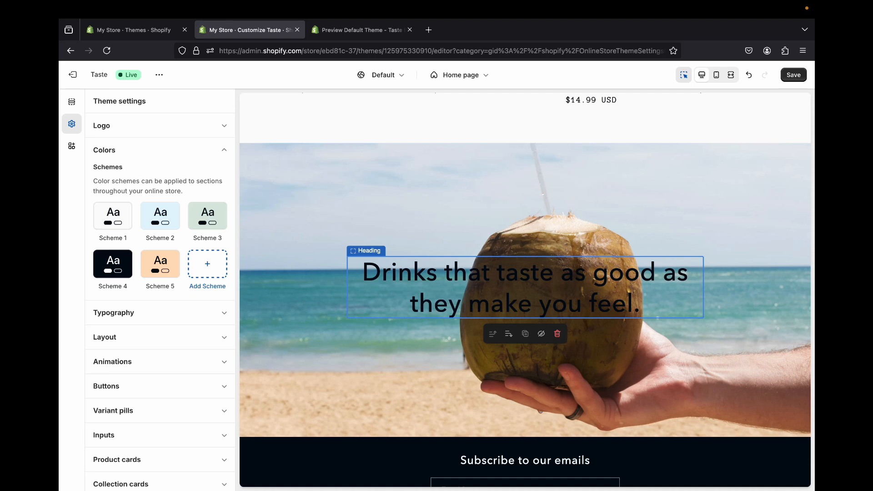
{"action": "left_click", "coordinate": [113, 216]}
{"action": "left_click", "coordinate": [103, 265]}
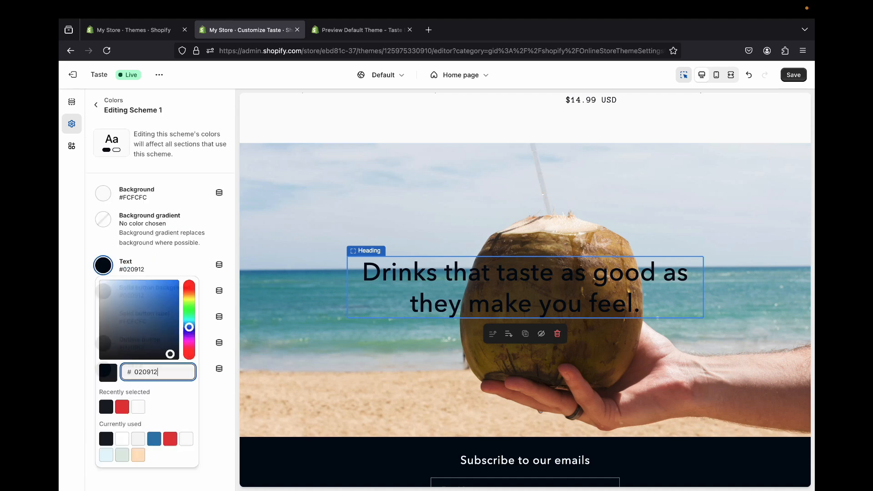
{"action": "left_click", "coordinate": [138, 407]}
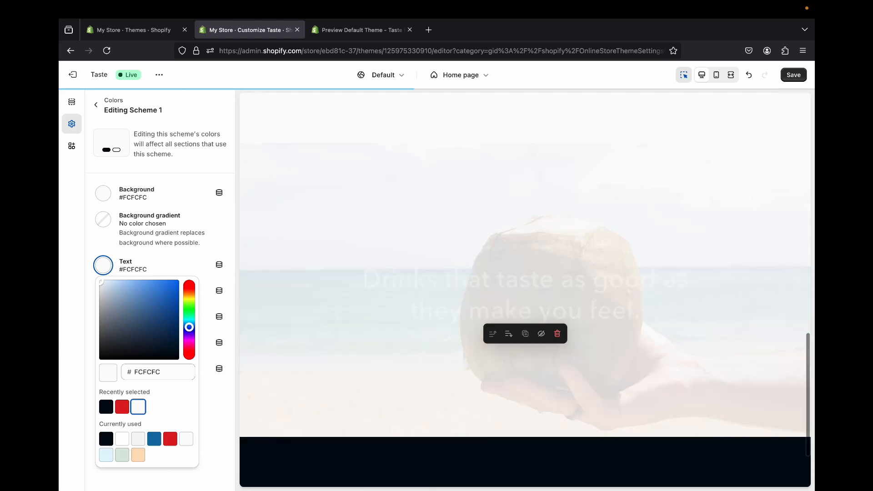
{"action": "left_click", "coordinate": [170, 439]}
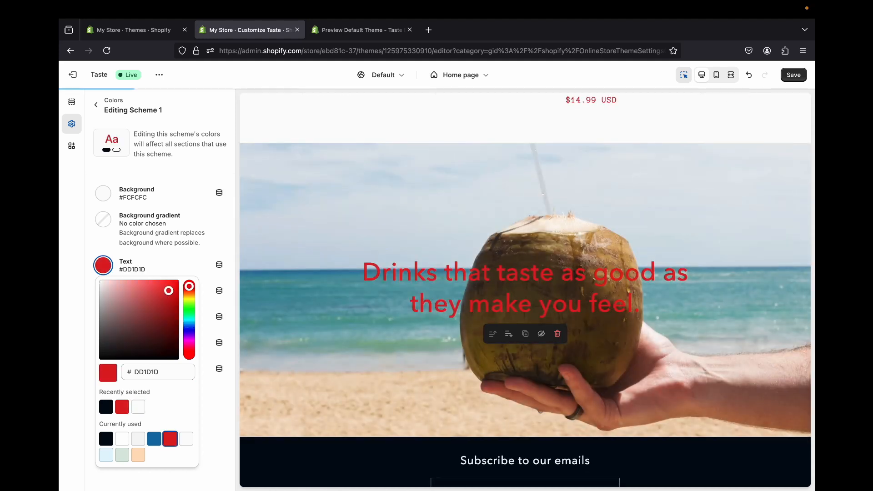
{"action": "left_click", "coordinate": [106, 407]}
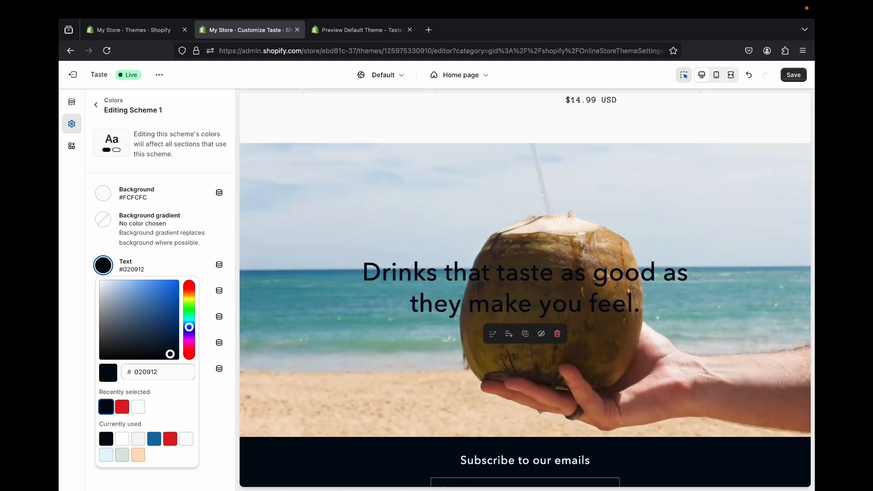
Leave the color scheme settings, save the theme changes and check the image banner in the home page preview.
{"action": "left_click", "coordinate": [96, 104]}
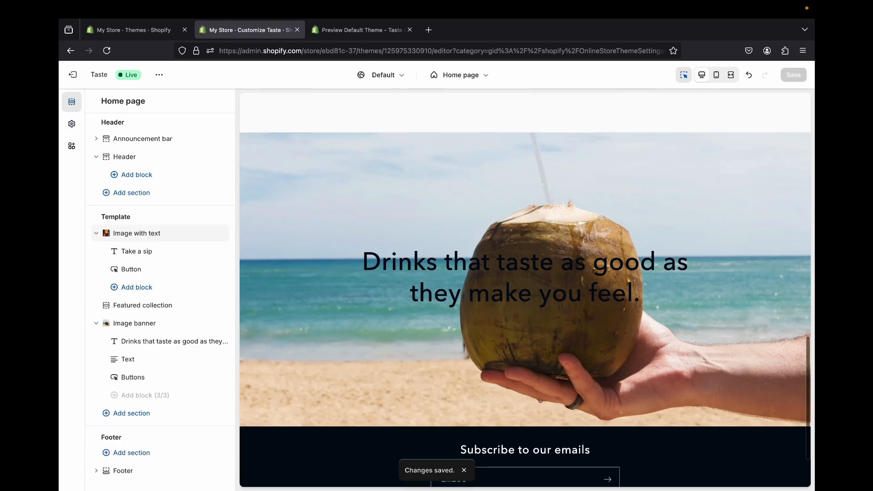
{"action": "scroll", "coordinate": [525, 290], "scroll_direction": "up", "scroll_amount": 5}
{"action": "scroll", "coordinate": [525, 290], "scroll_direction": "down", "scroll_amount": 7}
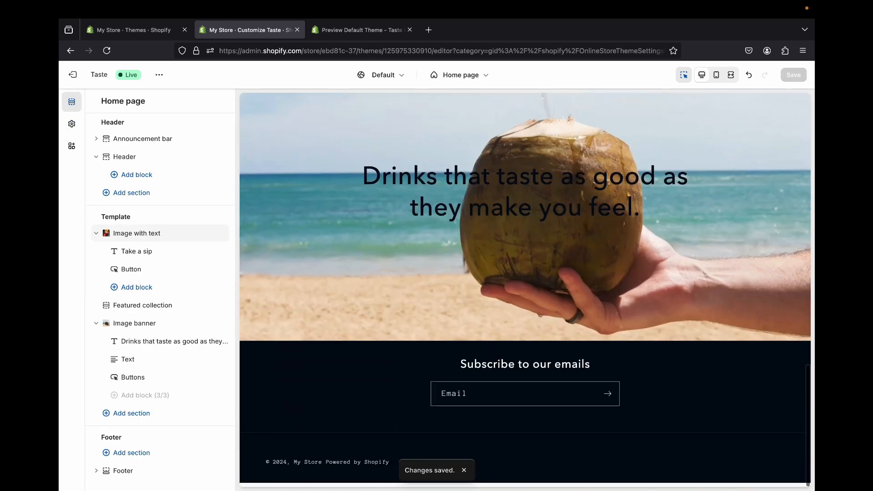
Examine which section follows the image banner on the Taste demo page, and return to the theme editor.
{"action": "left_click", "coordinate": [357, 29]}
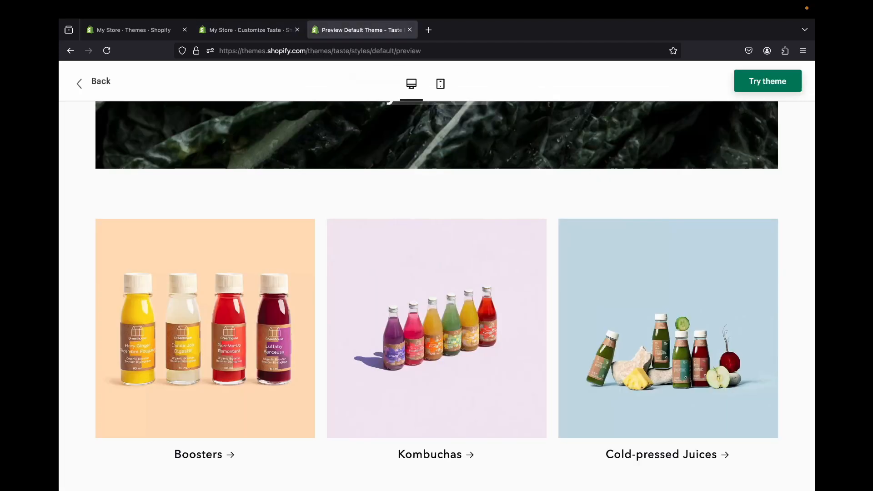
{"action": "scroll", "coordinate": [373, 267], "scroll_direction": "down", "scroll_amount": 2}
{"action": "scroll", "coordinate": [373, 267], "scroll_direction": "up", "scroll_amount": 8}
{"action": "scroll", "coordinate": [373, 267], "scroll_direction": "down", "scroll_amount": 8}
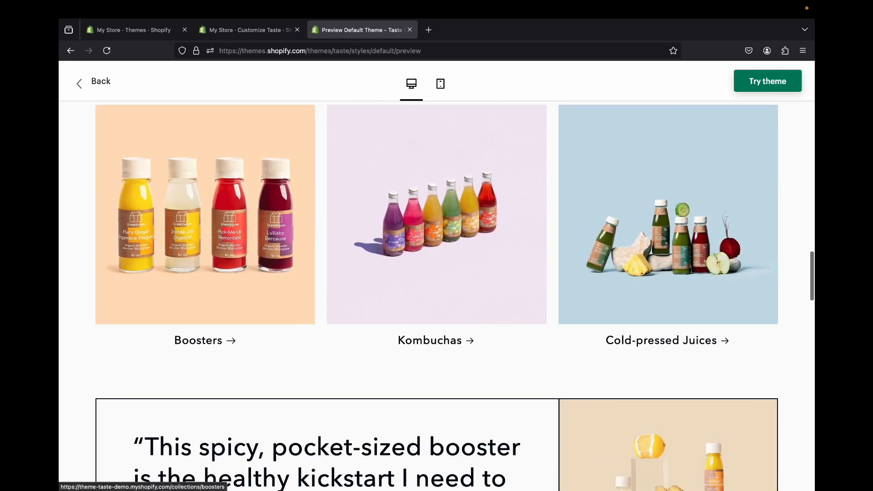
{"action": "left_click", "coordinate": [249, 30]}
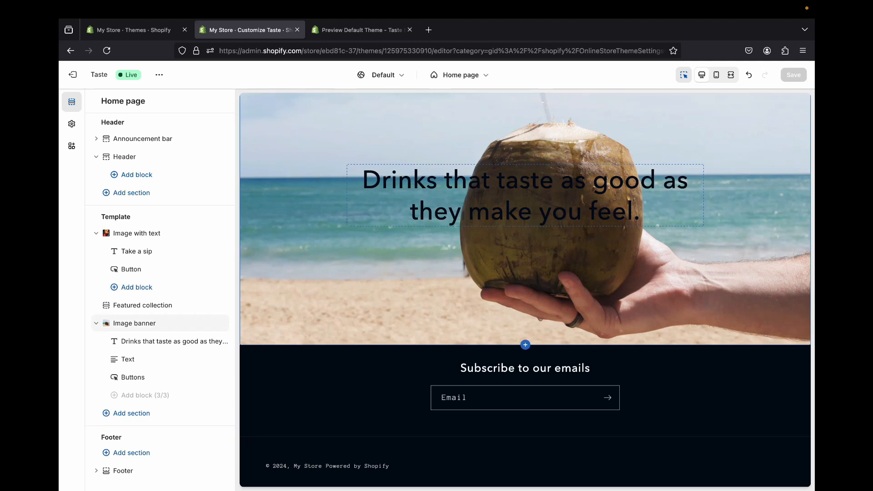
Add a Collection list section below the image banner on the home page.
{"action": "scroll", "coordinate": [525, 368], "scroll_direction": "up", "scroll_amount": 15}
{"action": "scroll", "coordinate": [525, 368], "scroll_direction": "down", "scroll_amount": 10}
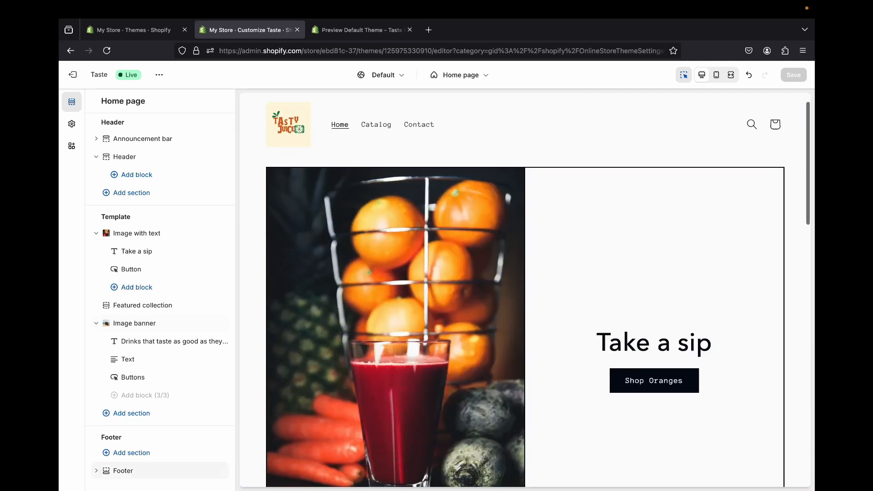
{"action": "scroll", "coordinate": [525, 291], "scroll_direction": "down", "scroll_amount": 5}
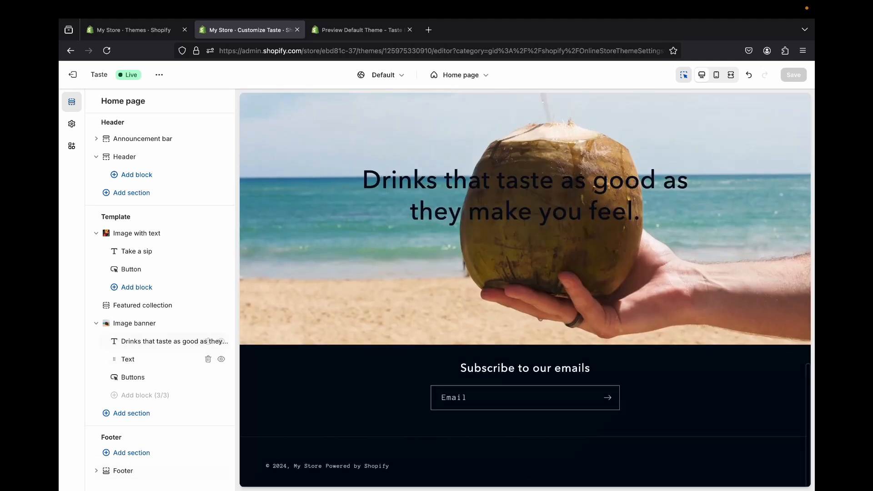
{"action": "left_click", "coordinate": [132, 413]}
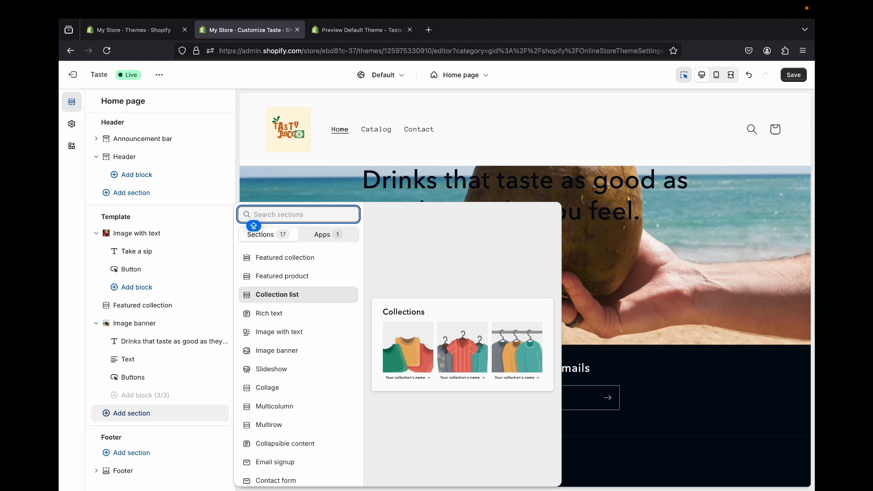
{"action": "left_click", "coordinate": [277, 294]}
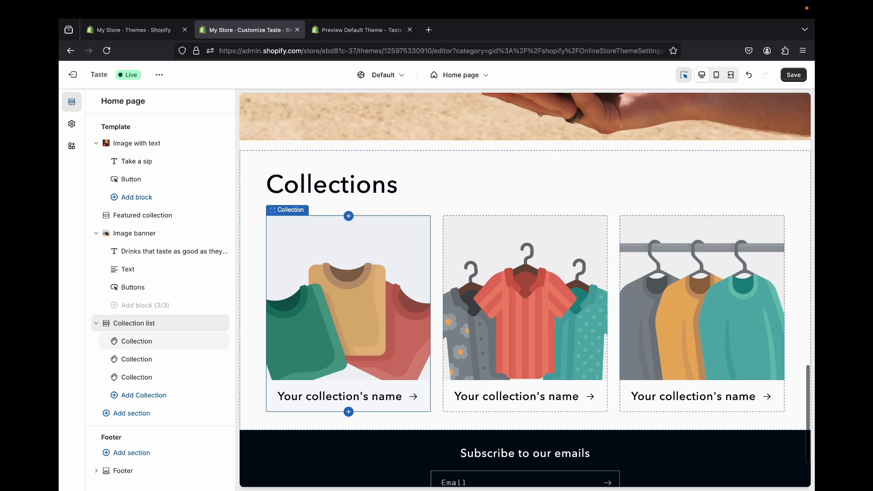
Assign the Can Juice Drinks collection to the first block of the collection list.
{"action": "left_click", "coordinate": [137, 341]}
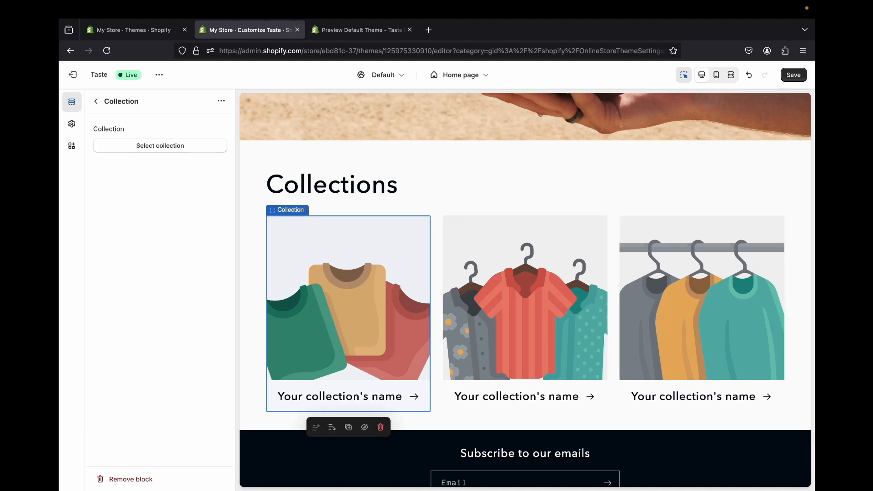
{"action": "left_click", "coordinate": [160, 146]}
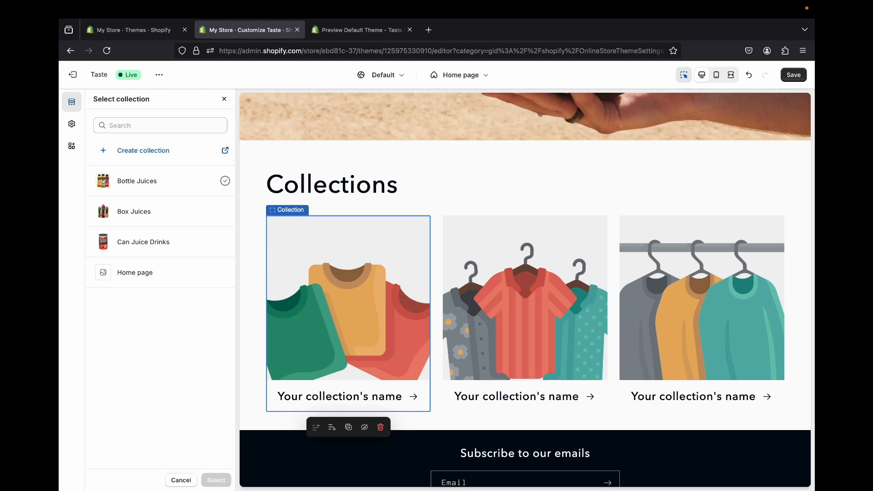
{"action": "left_click", "coordinate": [159, 242]}
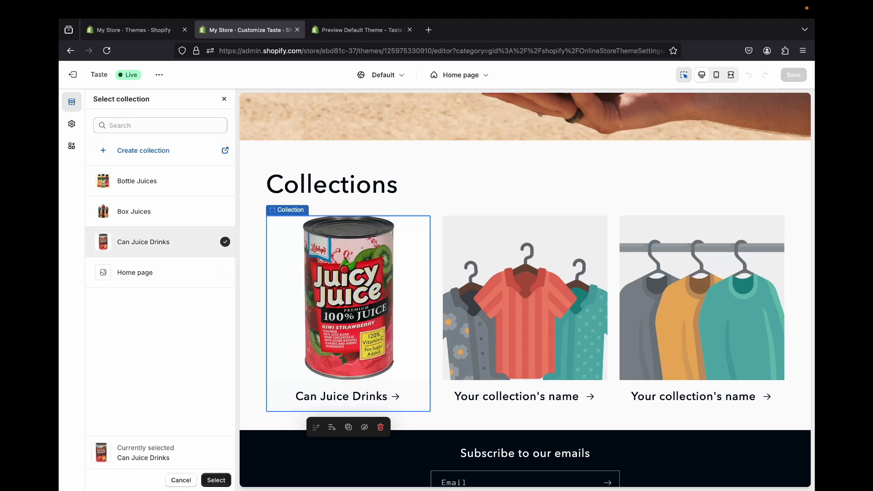
{"action": "left_click", "coordinate": [216, 479]}
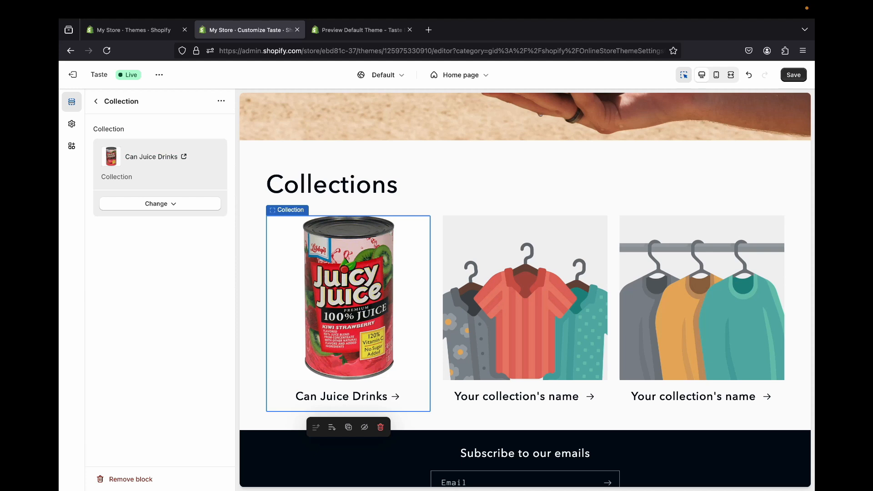
{"action": "left_click", "coordinate": [96, 102]}
{"action": "left_click", "coordinate": [136, 359]}
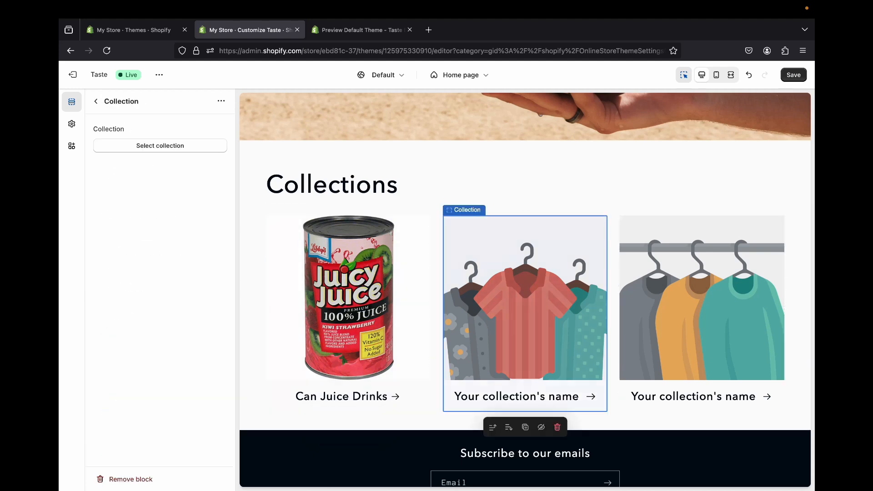
{"action": "left_click", "coordinate": [160, 146]}
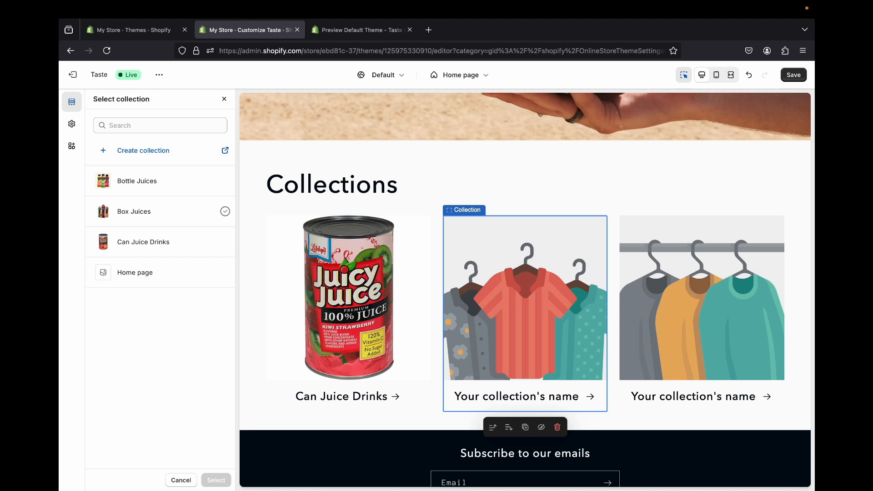
{"action": "left_click", "coordinate": [146, 212]}
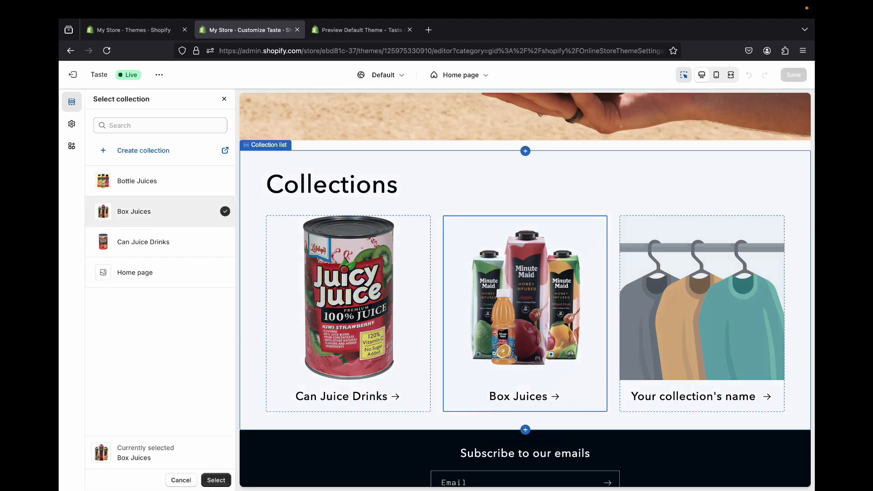
{"action": "left_click", "coordinate": [702, 314]}
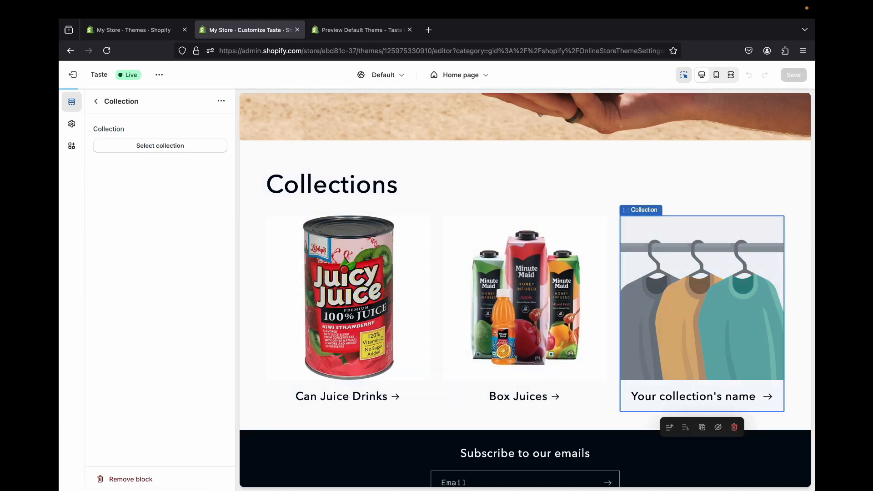
{"action": "left_click", "coordinate": [160, 145]}
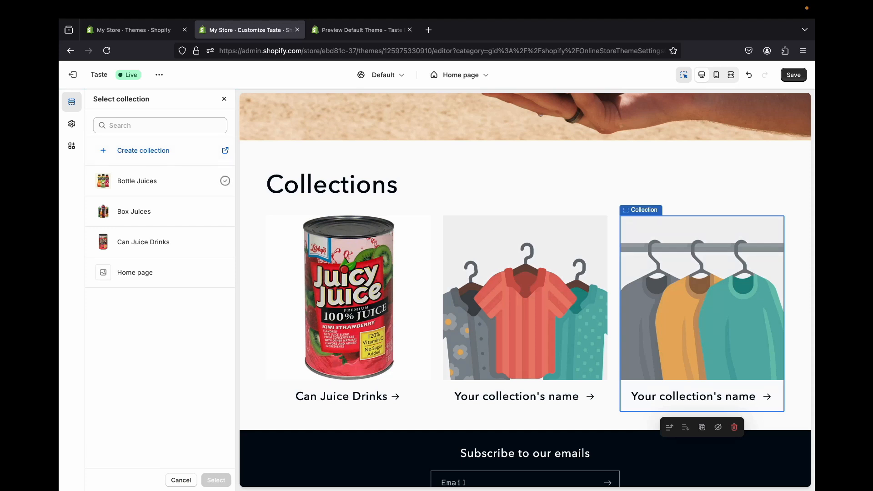
Assign the Box Juices collection to the second block of the collection list and confirm the selection.
{"action": "left_click", "coordinate": [525, 314]}
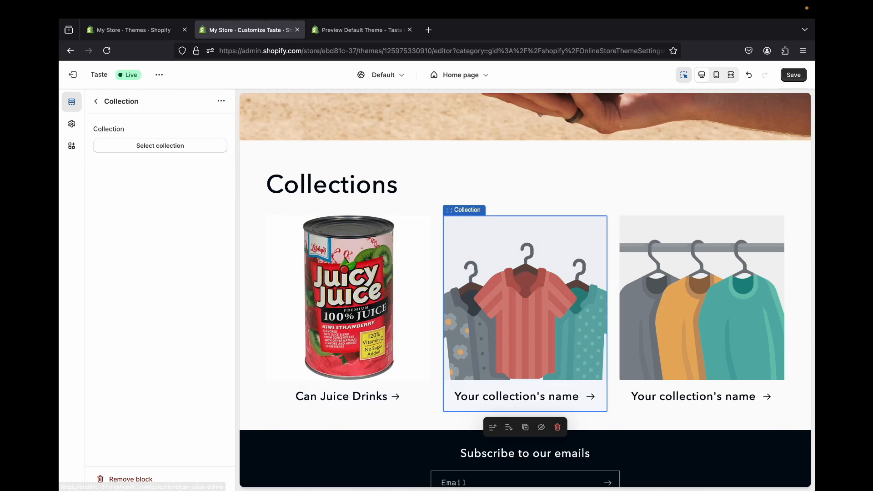
{"action": "left_click", "coordinate": [160, 146]}
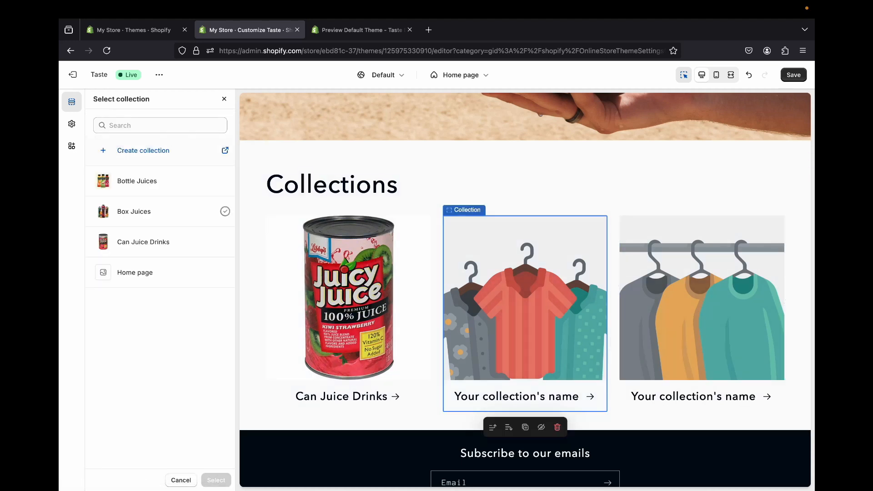
{"action": "left_click", "coordinate": [224, 211]}
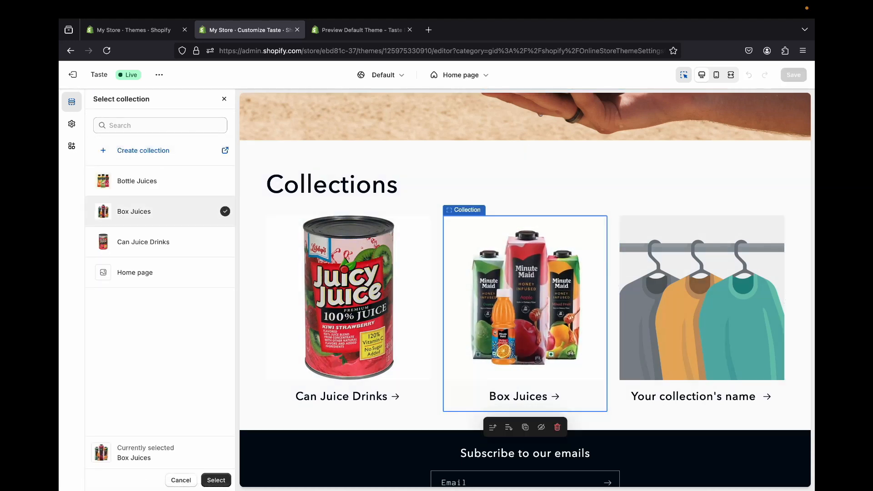
{"action": "left_click", "coordinate": [216, 481]}
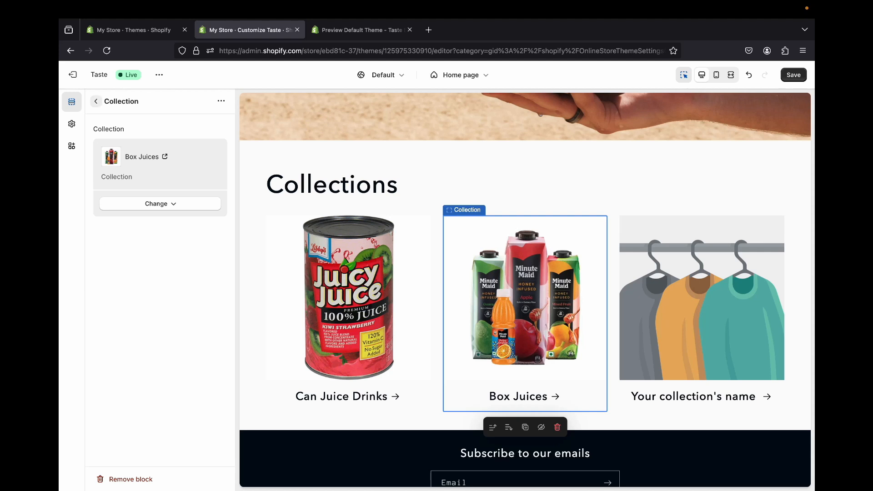
Assign the Bottle Juices collection to the third block of the collection list, check the preview and leave the block settings.
{"action": "left_click", "coordinate": [96, 101]}
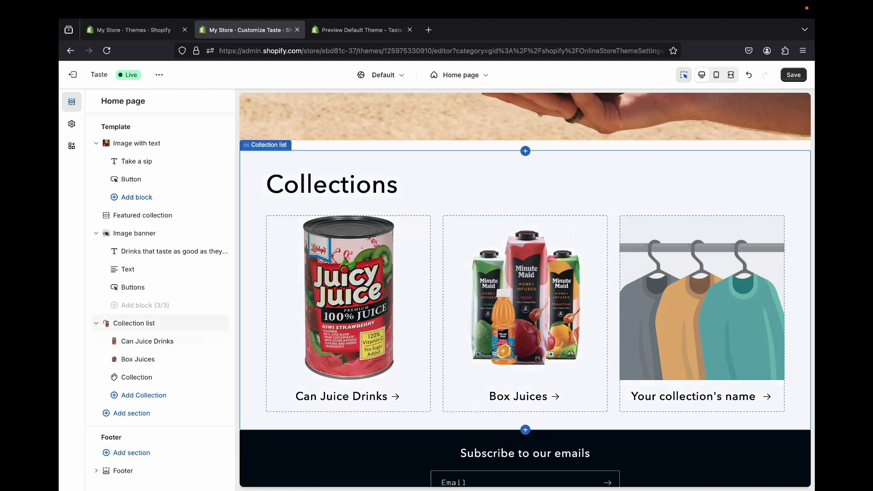
{"action": "left_click", "coordinate": [136, 378]}
{"action": "left_click", "coordinate": [160, 145]}
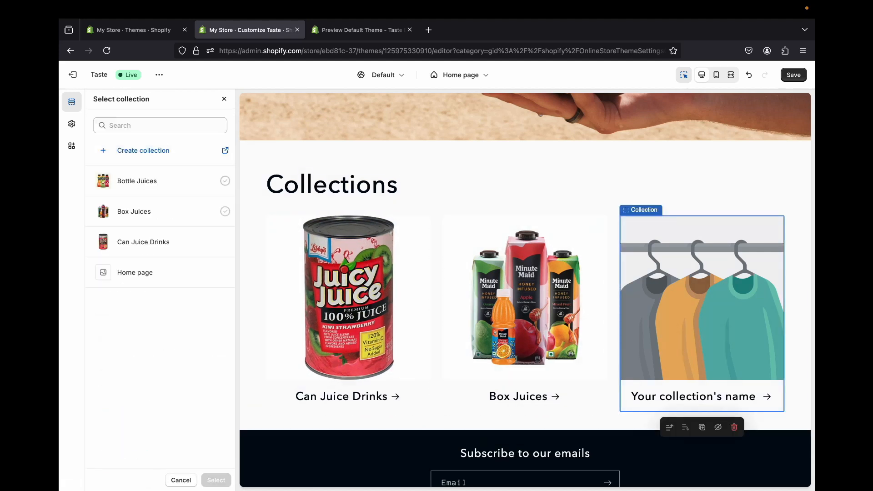
{"action": "left_click", "coordinate": [137, 181]}
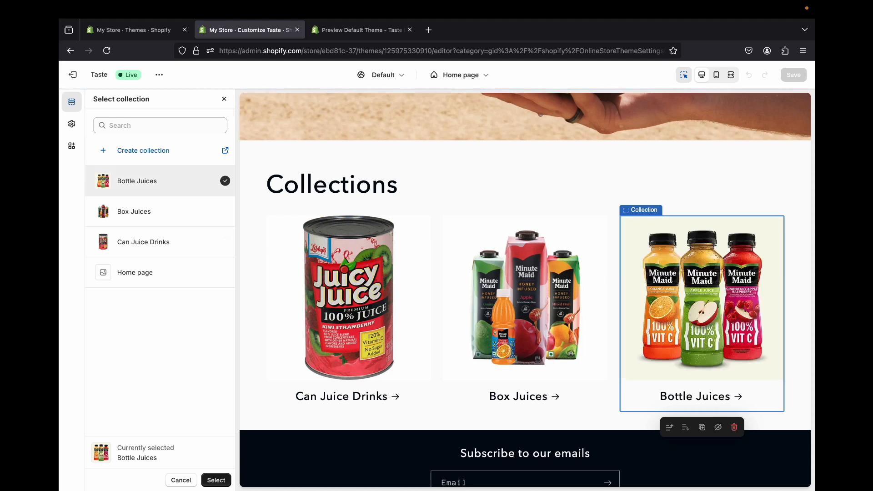
{"action": "left_click", "coordinate": [216, 481]}
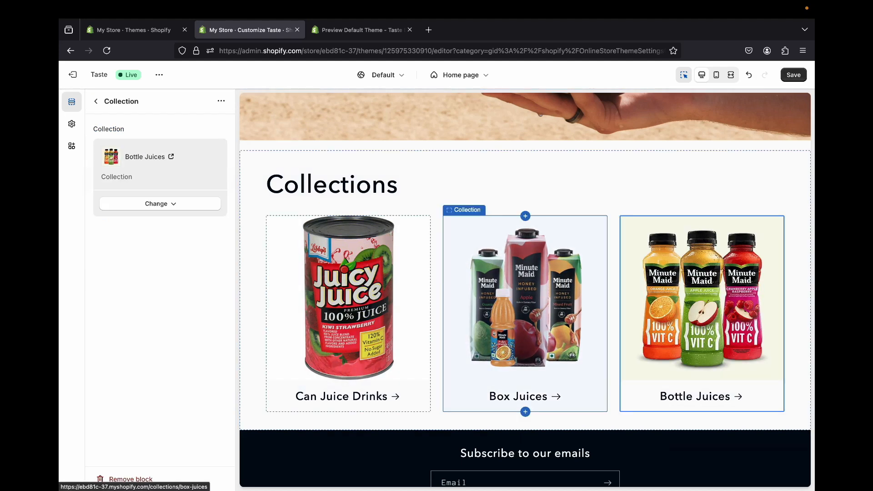
{"action": "scroll", "coordinate": [477, 349], "scroll_direction": "up", "scroll_amount": 2}
{"action": "scroll", "coordinate": [478, 349], "scroll_direction": "down", "scroll_amount": 4}
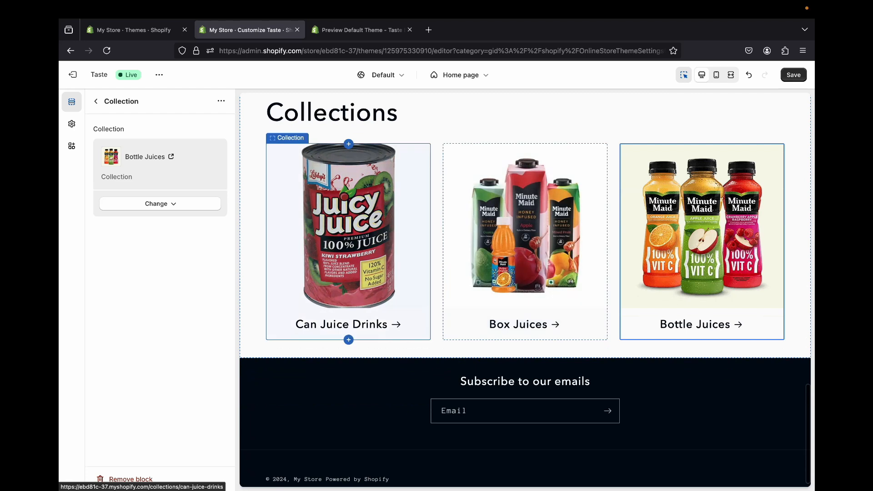
{"action": "left_click", "coordinate": [96, 101]}
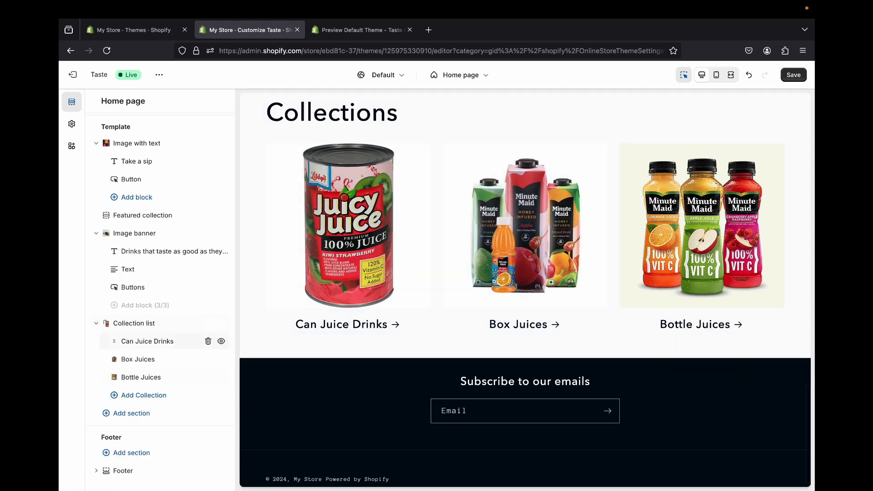
Remove the heading text of the Collection list section and save the theme changes.
{"action": "mouse_move", "coordinate": [152, 323]}
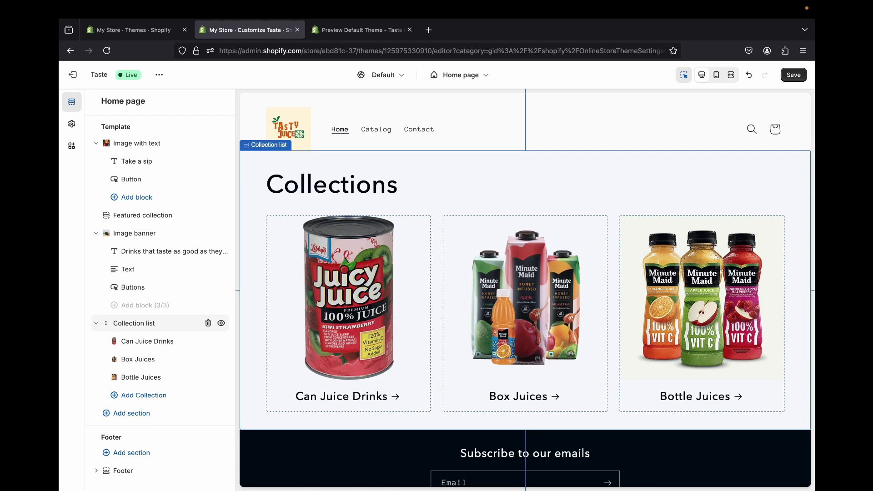
{"action": "left_click", "coordinate": [152, 324]}
{"action": "double_click", "coordinate": [135, 171]}
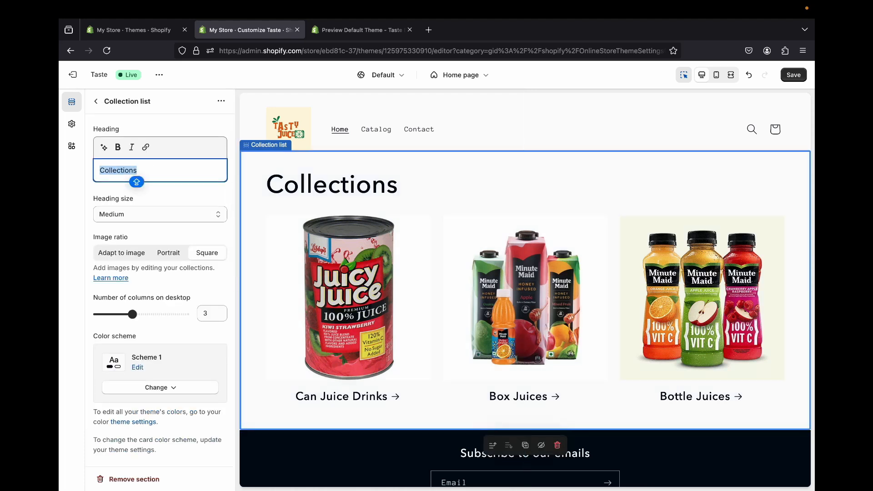
{"action": "key", "text": "BackSpace"}
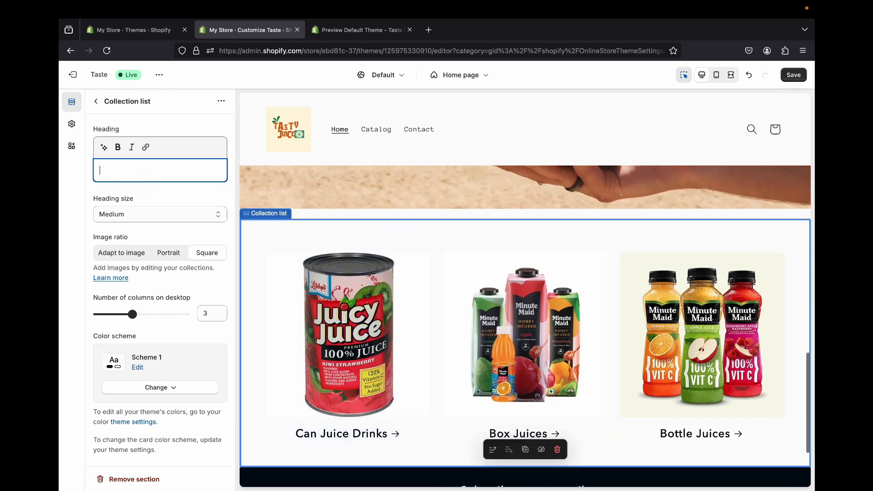
{"action": "left_click", "coordinate": [96, 101]}
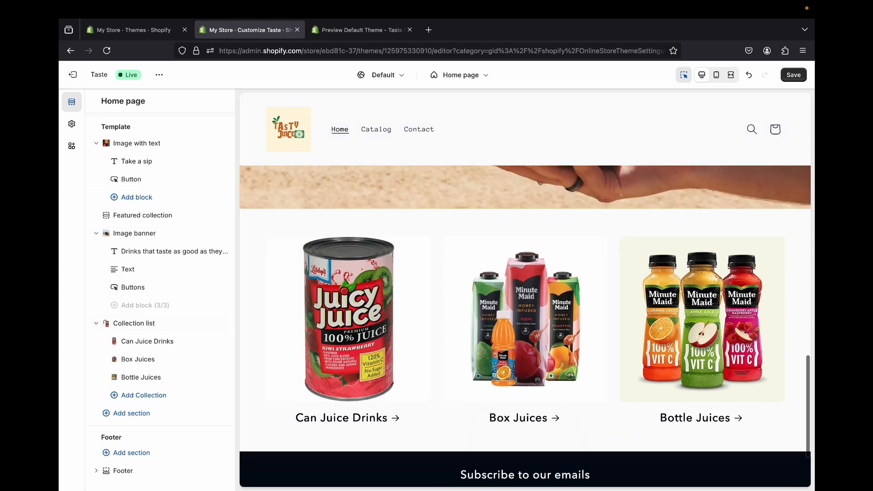
{"action": "left_click", "coordinate": [794, 75]}
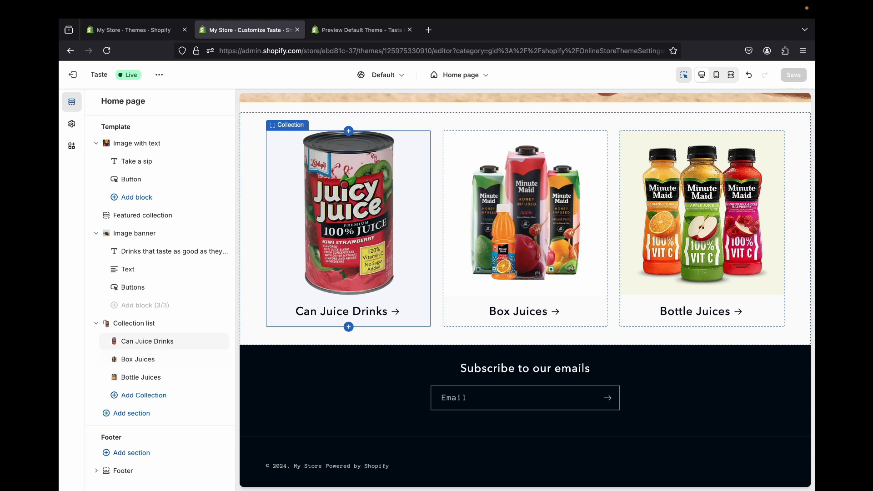
Examine which section follows the collection list on the Taste demo page, and return to the theme editor.
{"action": "left_click", "coordinate": [363, 30]}
{"action": "scroll", "coordinate": [432, 255], "scroll_direction": "down", "scroll_amount": 5}
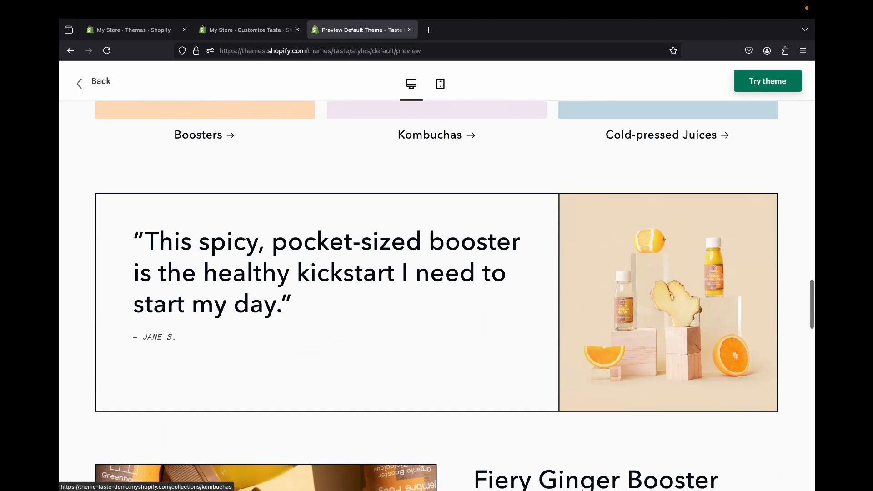
{"action": "scroll", "coordinate": [390, 248], "scroll_direction": "down", "scroll_amount": 2}
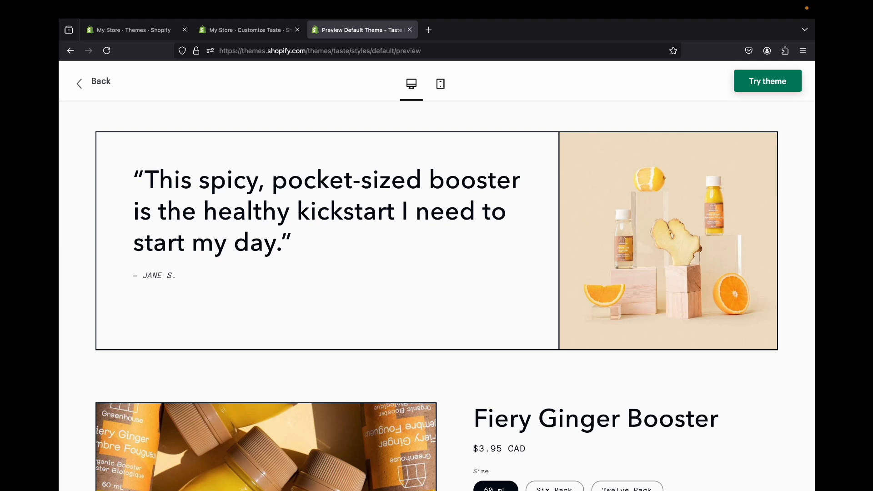
{"action": "left_click", "coordinate": [245, 30]}
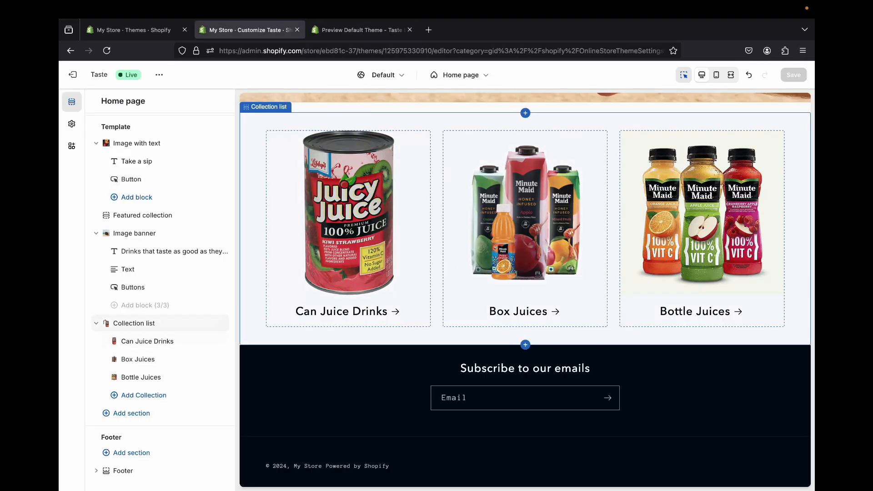
Add an Image with text section below the collection list in the home page template.
{"action": "left_click", "coordinate": [132, 413]}
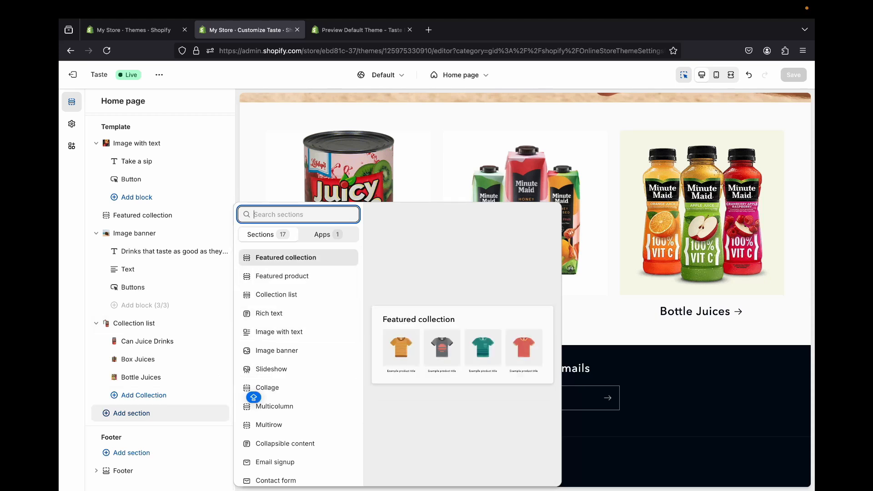
{"action": "key", "text": "Down"}
{"action": "key", "text": "Down"}
{"action": "key", "text": "Down"}
{"action": "key", "text": "Down"}
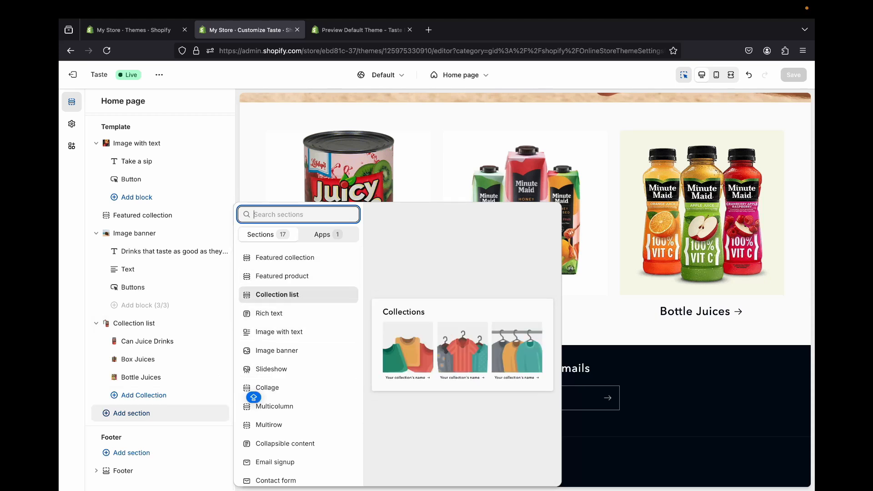
{"action": "key", "text": "Up"}
{"action": "key", "text": "Down"}
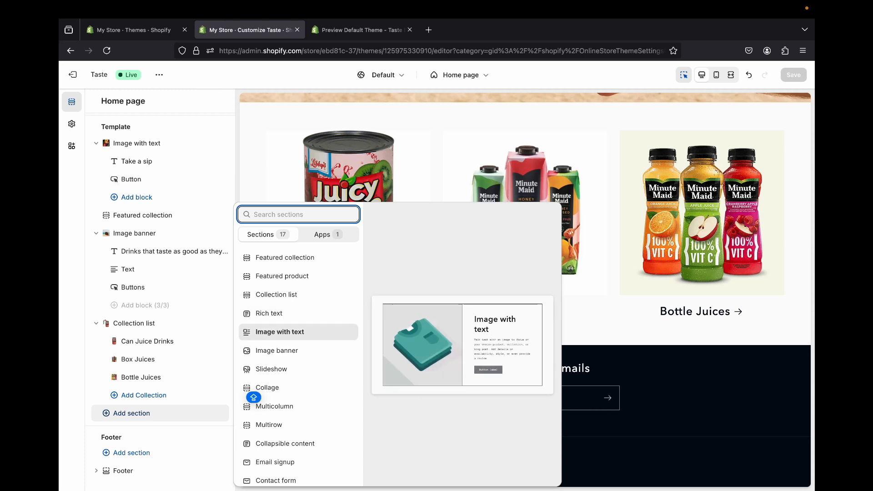
{"action": "key", "text": "Down"}
{"action": "key", "text": "Down"}
{"action": "key", "text": "Down"}
{"action": "key", "text": "Down"}
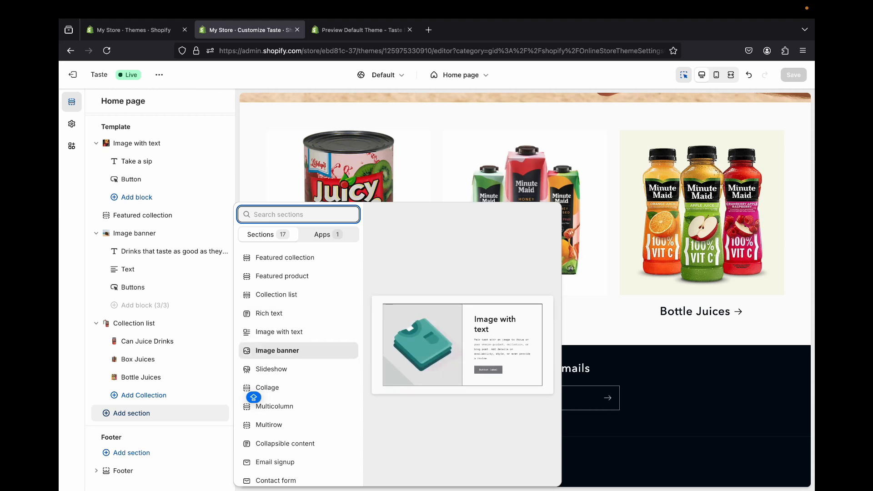
{"action": "key", "text": "Down"}
{"action": "key", "text": "Down"}
{"action": "key", "text": "Down"}
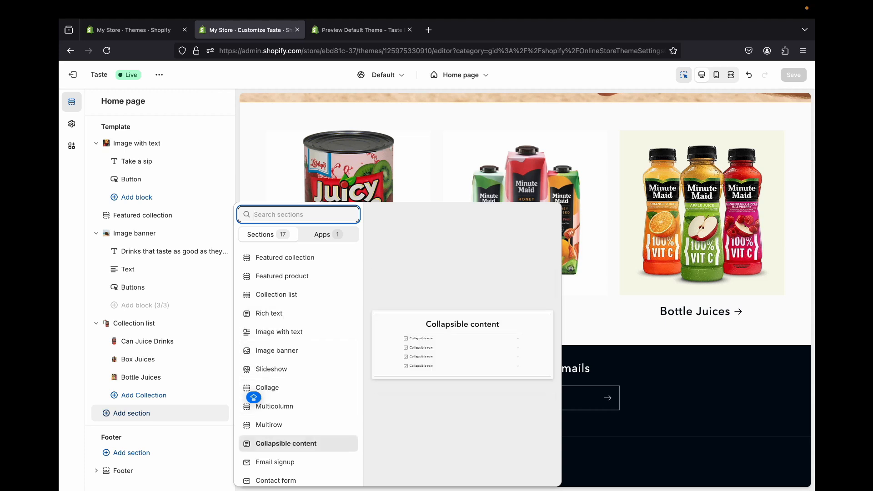
{"action": "key", "text": "Up"}
{"action": "key", "text": "Up"}
{"action": "key", "text": "Up"}
{"action": "key", "text": "Up"}
{"action": "key", "text": "Up"}
{"action": "key", "text": "Up"}
{"action": "key", "text": "Up"}
{"action": "key", "text": "Return"}
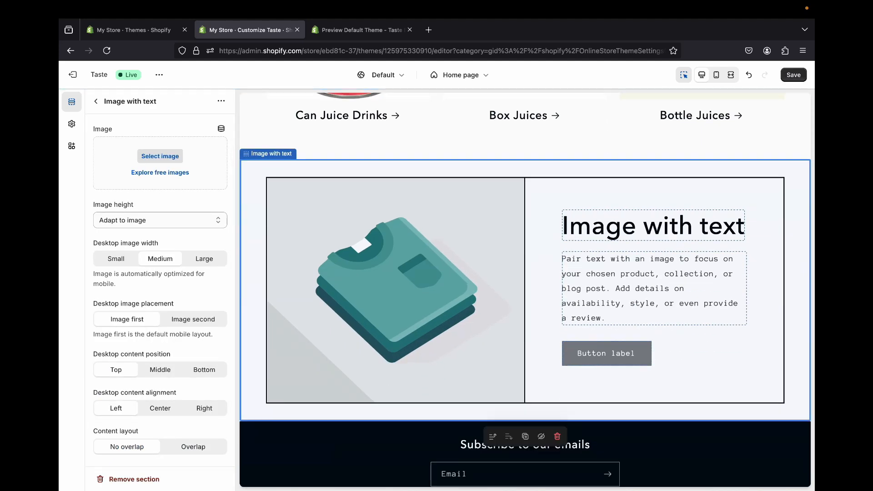
Check the quote section's layout on the Taste demo page and set the new section's desktop image placement to Image second.
{"action": "left_click", "coordinate": [362, 30]}
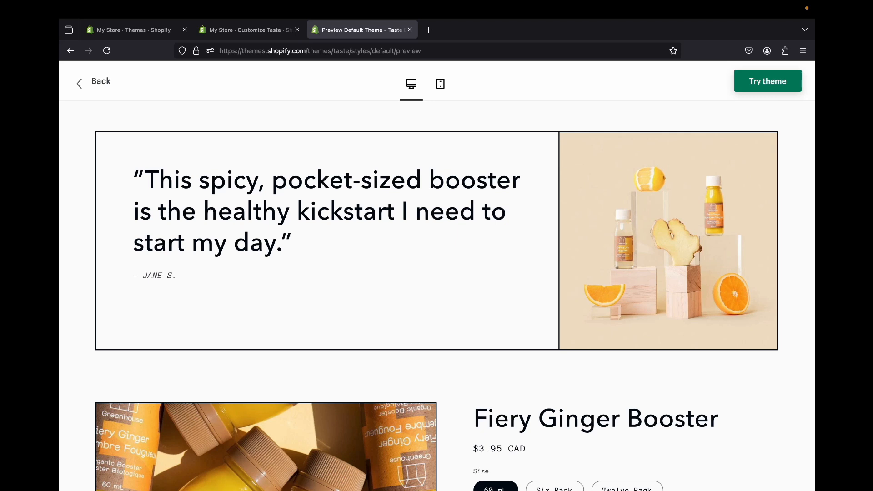
{"action": "left_click", "coordinate": [249, 30]}
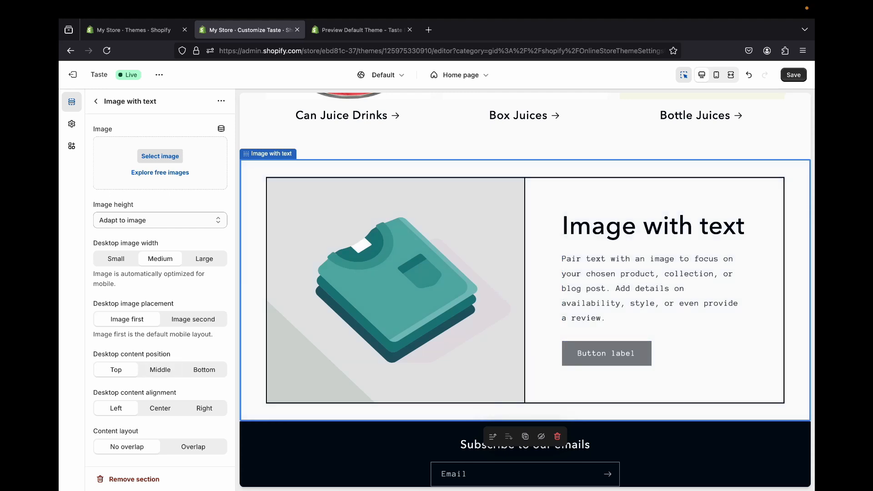
{"action": "left_click", "coordinate": [194, 319]}
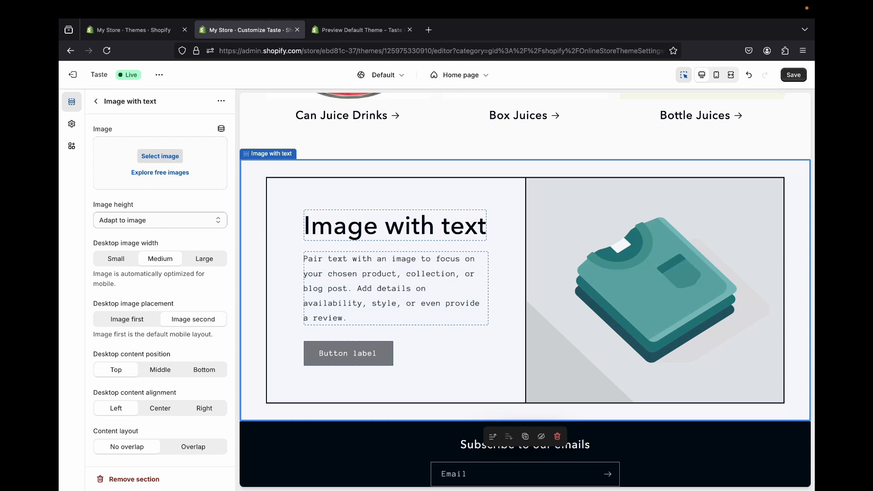
Set the existing file IMG_5064_2 as the image of the new Image with text section.
{"action": "left_click", "coordinate": [160, 156]}
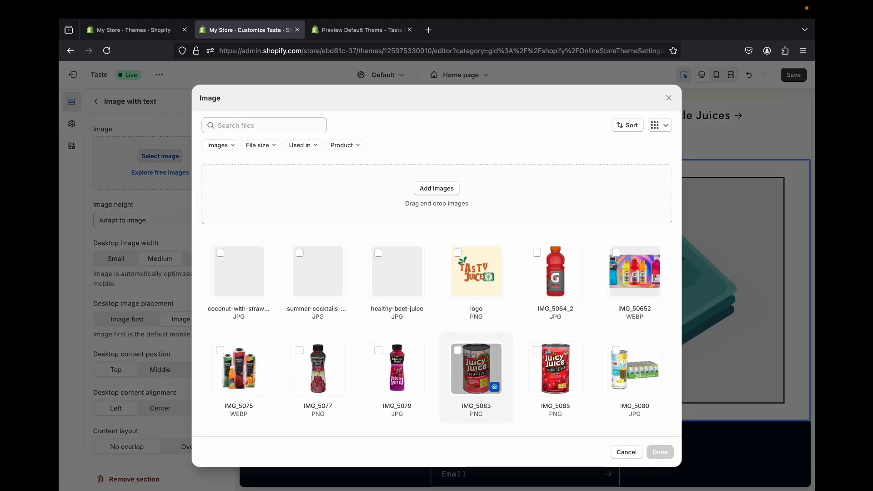
{"action": "left_click", "coordinate": [556, 272]}
{"action": "left_click", "coordinate": [660, 452]}
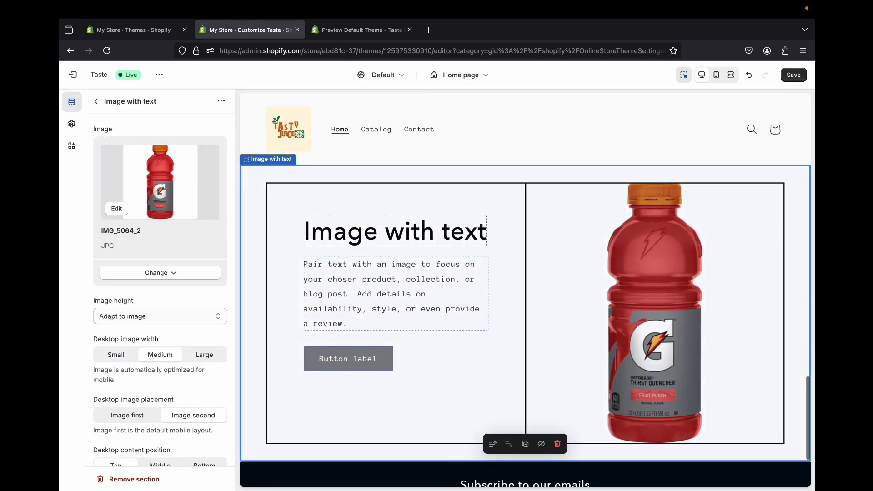
Compare with the quote section on the Taste demo page and open the paragraph block of the new Image with text section.
{"action": "left_click", "coordinate": [362, 30]}
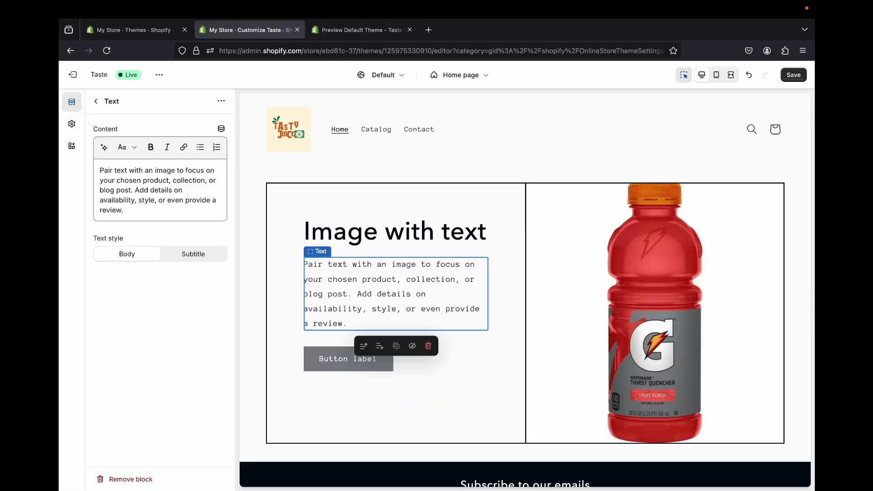
Replace the Image with text section's body text with the copied quote “This spicy, pocket-sized booster is the healthy kickstart I need to start my day.”.
{"action": "left_click", "coordinate": [124, 211]}
{"action": "left_click_drag", "start_coordinate": [100, 170], "coordinate": [124, 210]}
{"action": "key", "text": "BackSpace"}
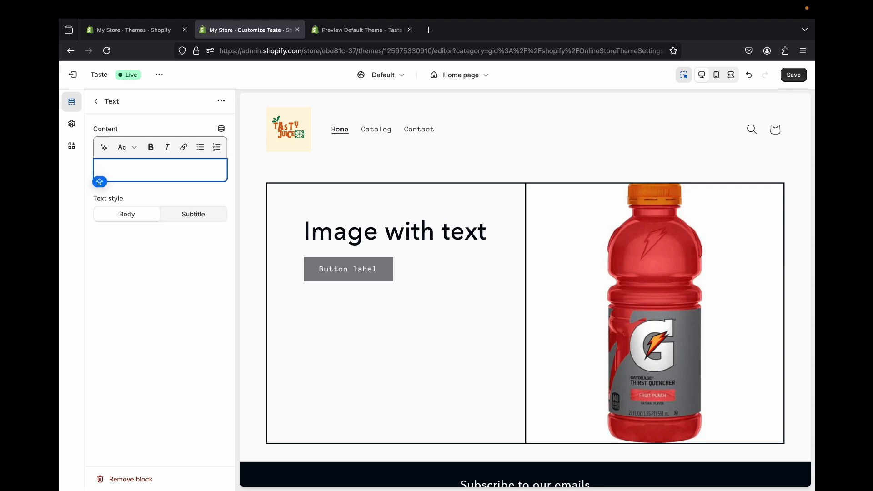
{"action": "right_click", "coordinate": [146, 170]}
{"action": "left_click", "coordinate": [167, 227]}
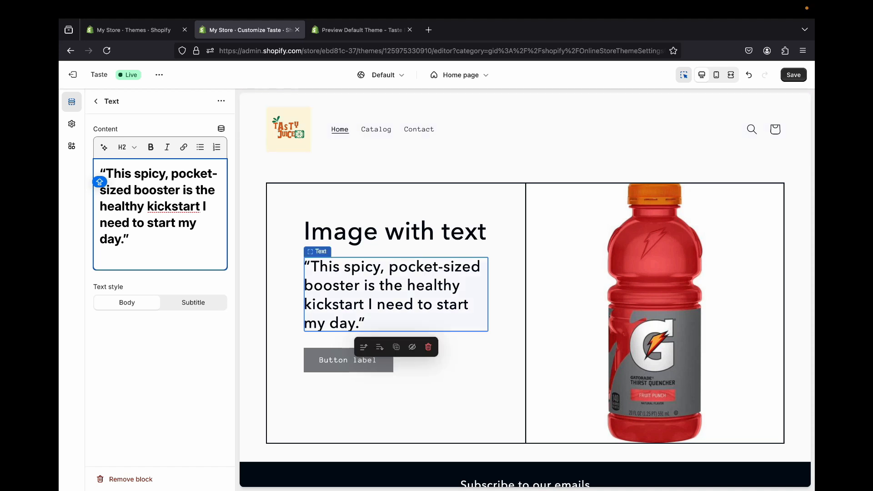
Check the quote against the theme preview and remove its opening and closing quotation marks and the final period.
{"action": "key", "text": "ctrl+Tab"}
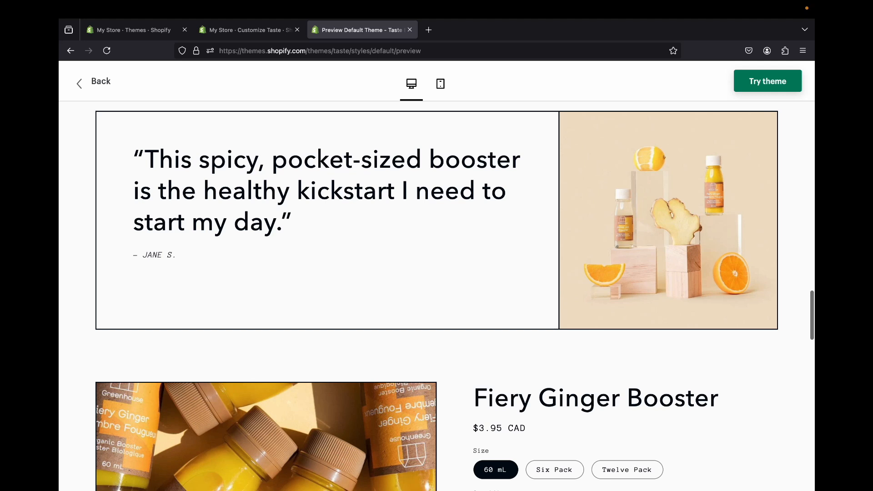
{"action": "left_click", "coordinate": [250, 30]}
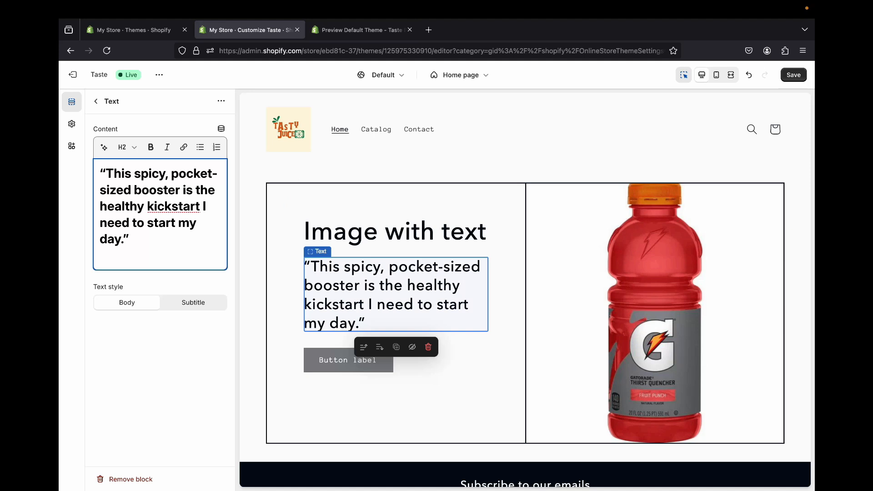
{"action": "key", "text": "Caps_Lock"}
{"action": "key", "text": "BackSpace"}
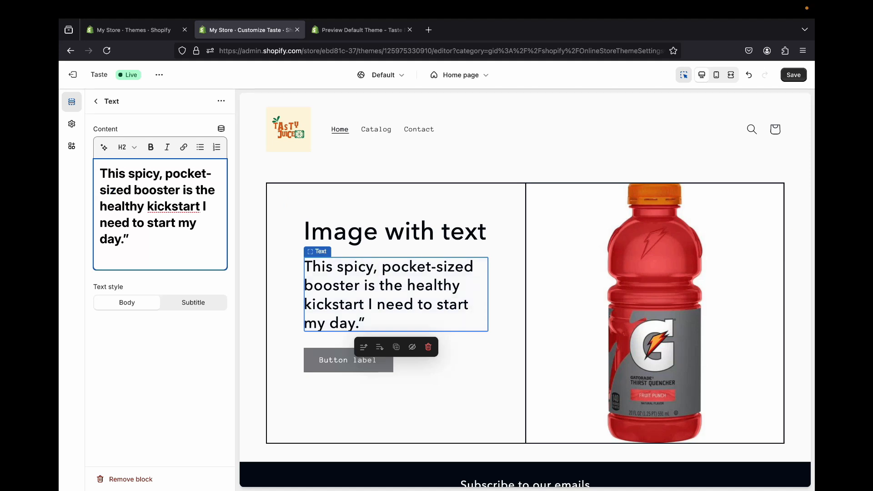
{"action": "left_click", "coordinate": [130, 239]}
{"action": "type", "text": "]]"}
{"action": "key", "text": "BackSpace"}
{"action": "key", "text": "BackSpace"}
{"action": "left_click", "coordinate": [96, 101]}
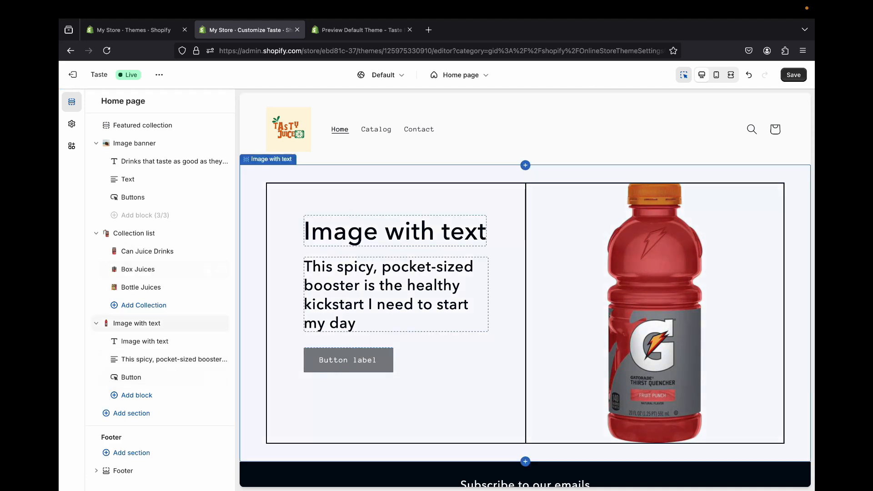
Clear the "Image with text" heading above the quote, leaving the heading block empty.
{"action": "left_click", "coordinate": [395, 231]}
{"action": "left_click_drag", "start_coordinate": [153, 171], "coordinate": [98, 170]}
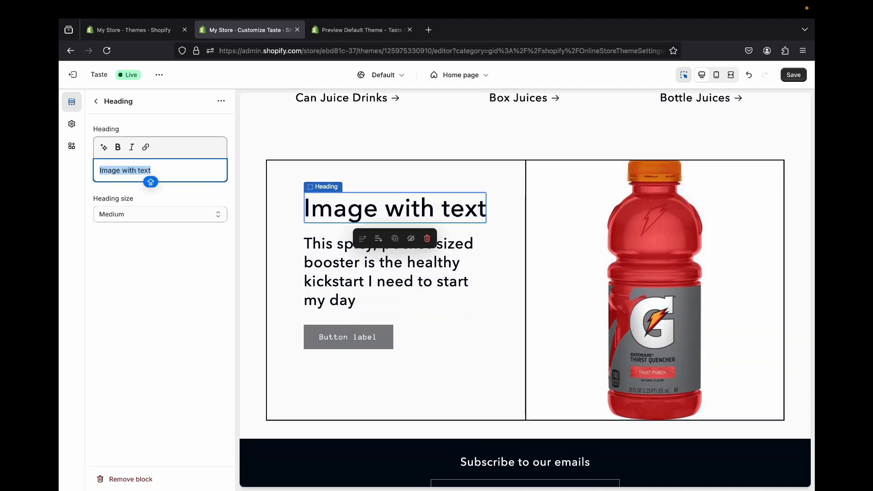
{"action": "key", "text": "BackSpace"}
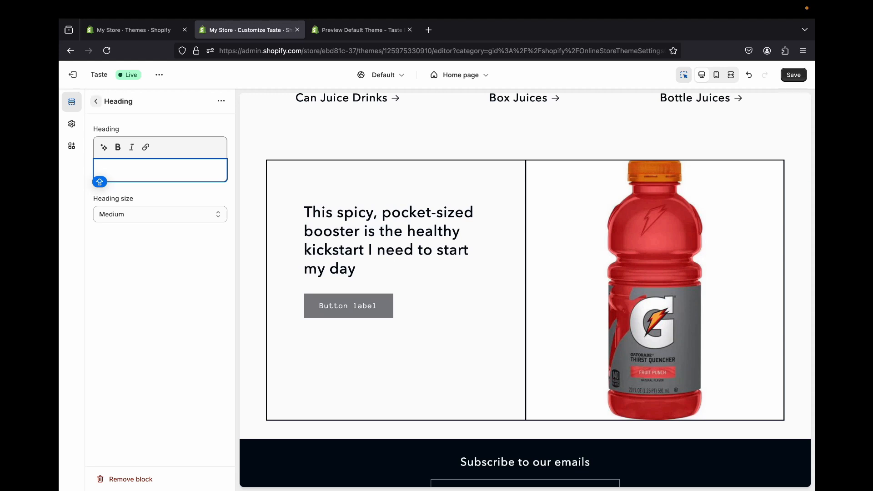
{"action": "left_click", "coordinate": [95, 101]}
Change the Image with text section's image to IMG_5085, the Juicy Juice cherry can, from the library.
{"action": "left_click", "coordinate": [137, 323]}
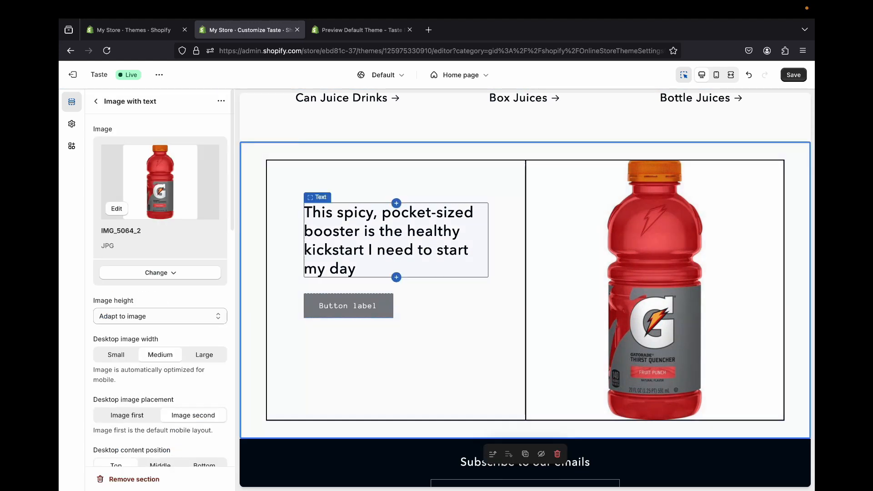
{"action": "left_click", "coordinate": [160, 273]}
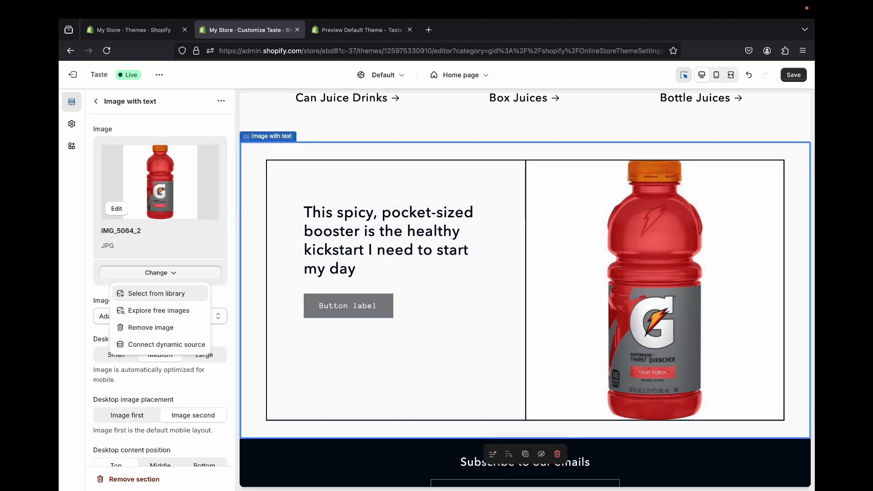
{"action": "left_click", "coordinate": [156, 294]}
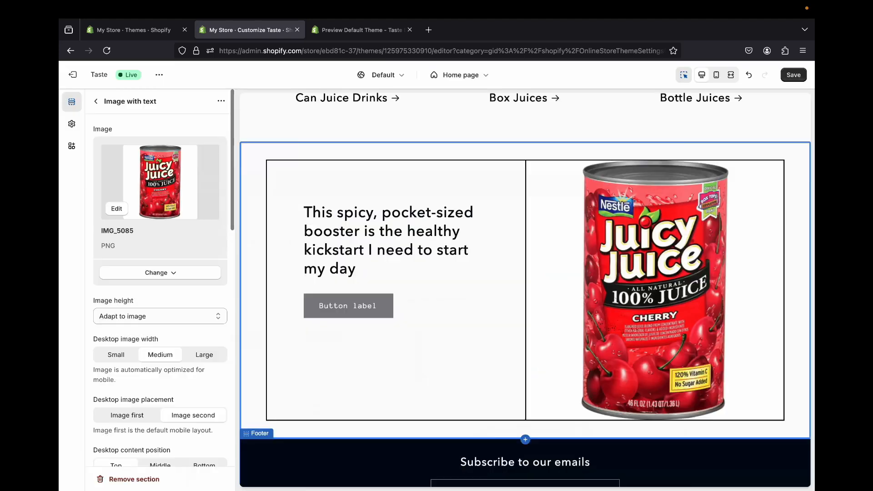
Hide the button in the Image with text section by clearing its label.
{"action": "scroll", "coordinate": [661, 452], "scroll_direction": "up", "scroll_amount": 5}
{"action": "scroll", "coordinate": [660, 452], "scroll_direction": "down", "scroll_amount": 5}
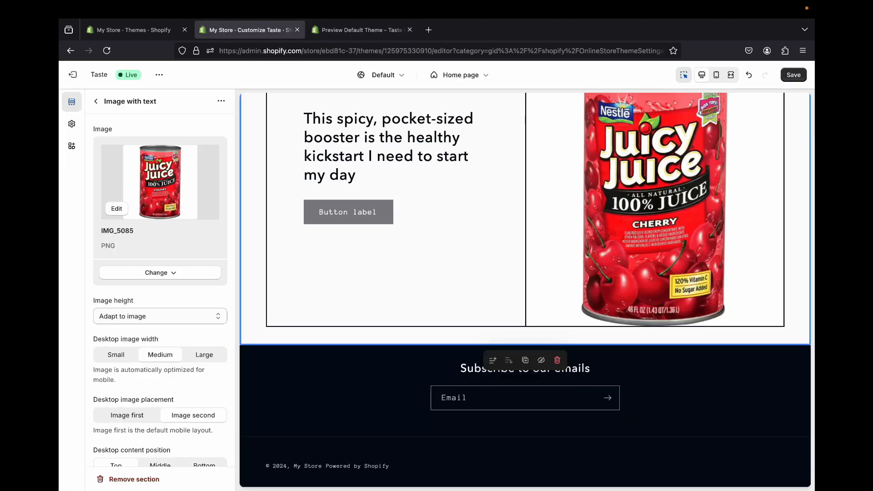
{"action": "left_click", "coordinate": [348, 212]}
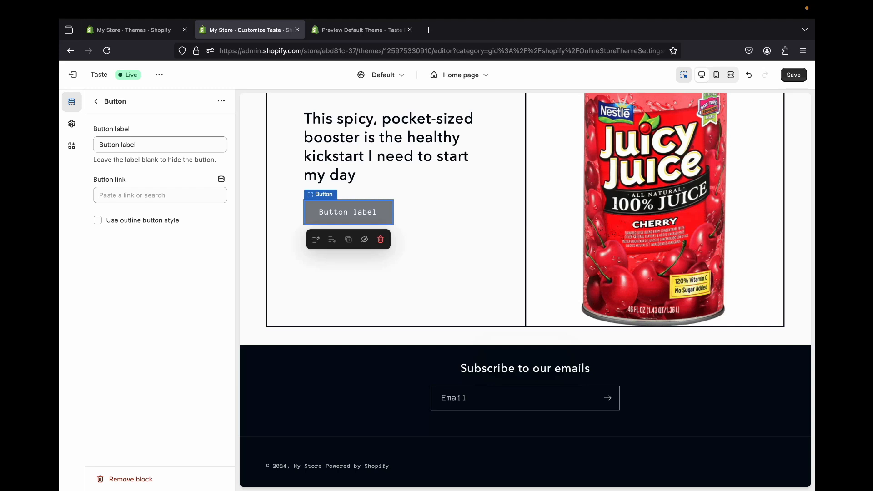
{"action": "left_click_drag", "start_coordinate": [145, 145], "coordinate": [73, 146]}
{"action": "key", "text": "BackSpace"}
{"action": "key", "text": "Caps_Lock"}
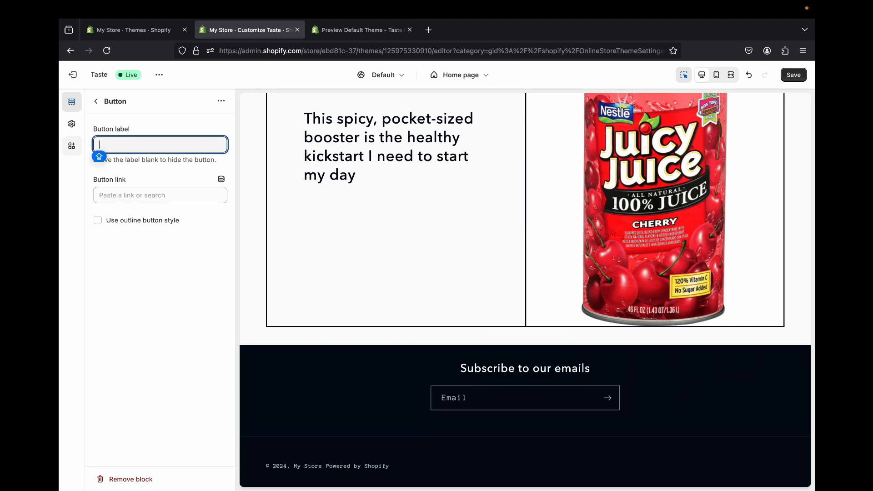
{"action": "left_click", "coordinate": [96, 101]}
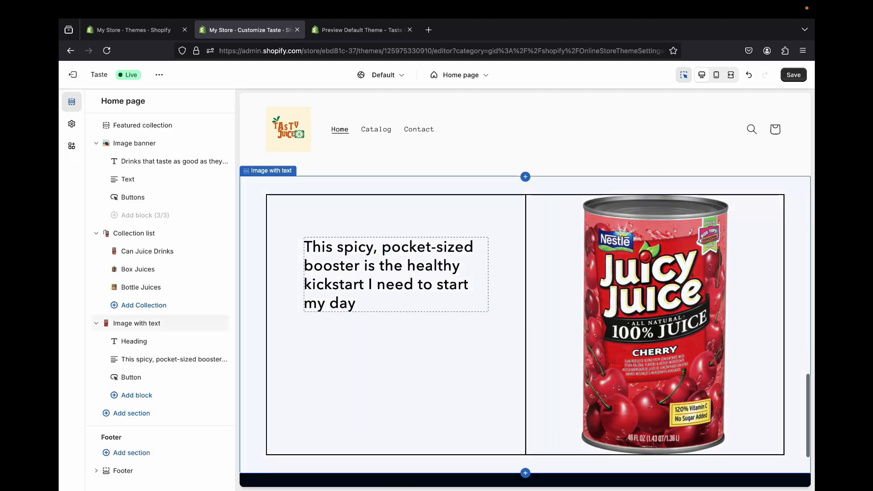
Compare the Image with text layout with the theme preview and set its desktop image width to Small.
{"action": "scroll", "coordinate": [525, 319], "scroll_direction": "down", "scroll_amount": 1}
{"action": "left_click", "coordinate": [362, 30]}
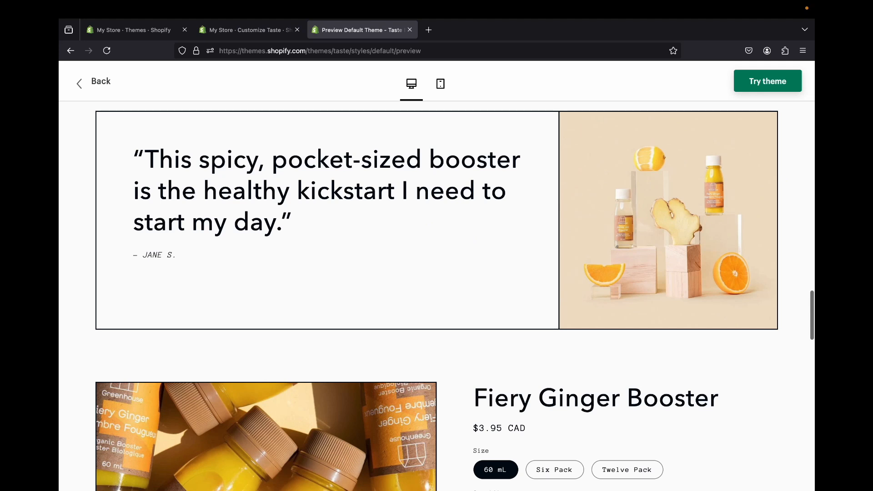
{"action": "scroll", "coordinate": [393, 276], "scroll_direction": "up", "scroll_amount": 2}
{"action": "scroll", "coordinate": [392, 276], "scroll_direction": "down", "scroll_amount": 2}
{"action": "scroll", "coordinate": [392, 277], "scroll_direction": "up", "scroll_amount": 1}
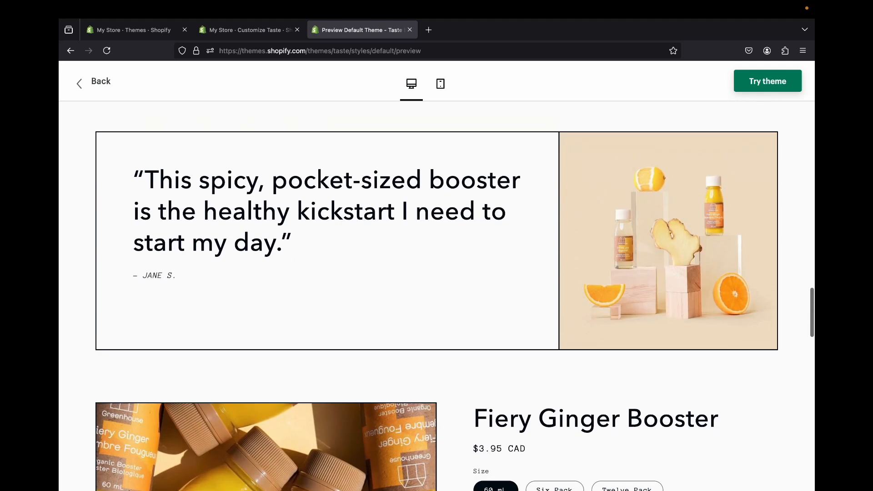
{"action": "left_click", "coordinate": [250, 30]}
{"action": "scroll", "coordinate": [396, 259], "scroll_direction": "down", "scroll_amount": 3}
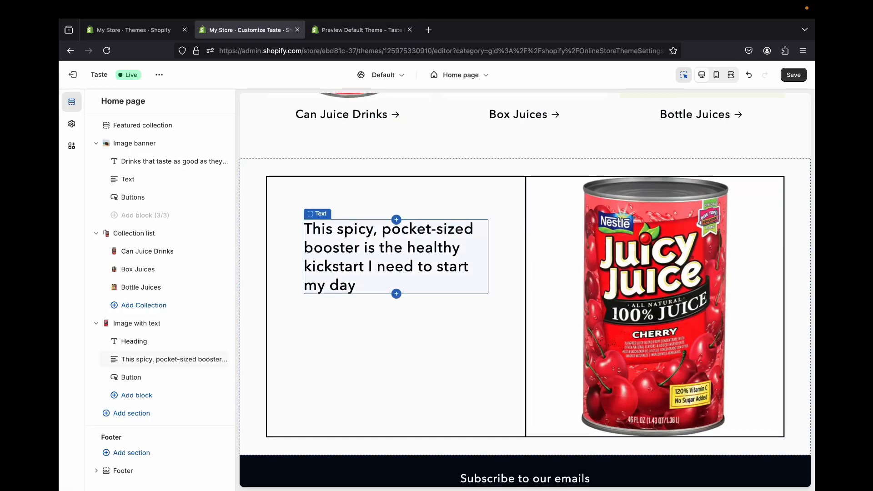
{"action": "left_click", "coordinate": [395, 260]}
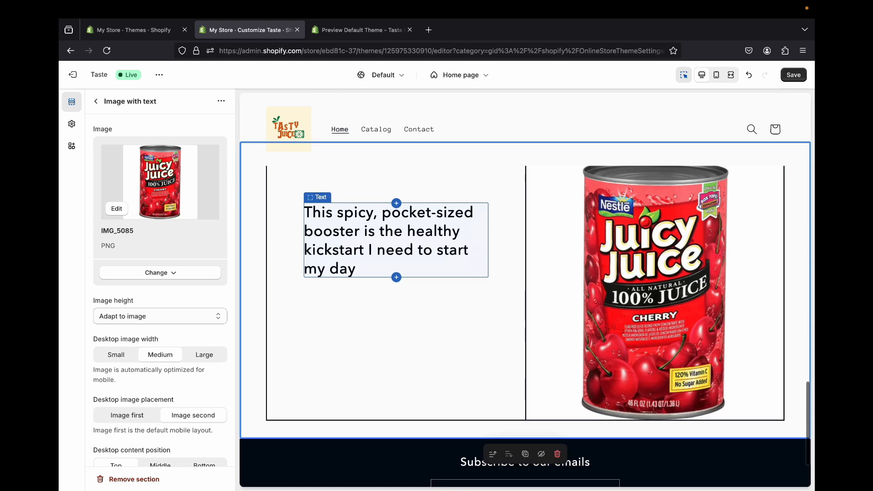
{"action": "left_click", "coordinate": [116, 355]}
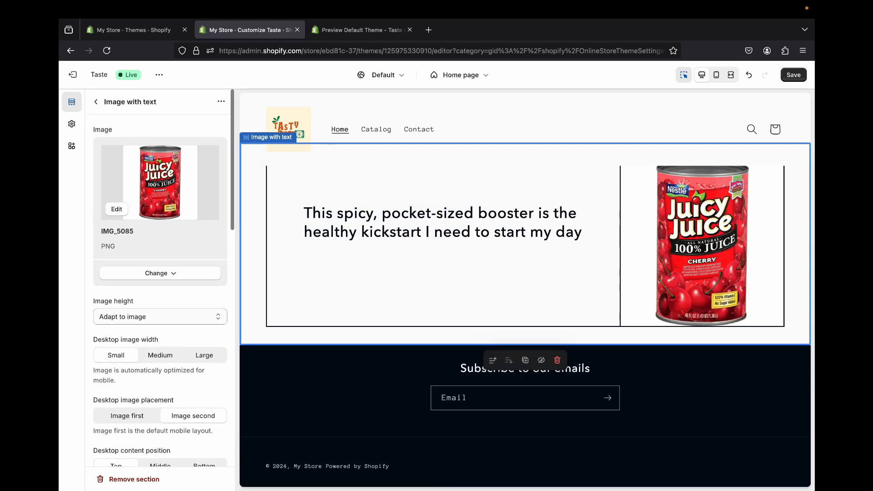
Review the home page against the theme preview and examine which section follows the quote there.
{"action": "scroll", "coordinate": [448, 273], "scroll_direction": "up", "scroll_amount": 2}
{"action": "scroll", "coordinate": [448, 273], "scroll_direction": "down", "scroll_amount": 1}
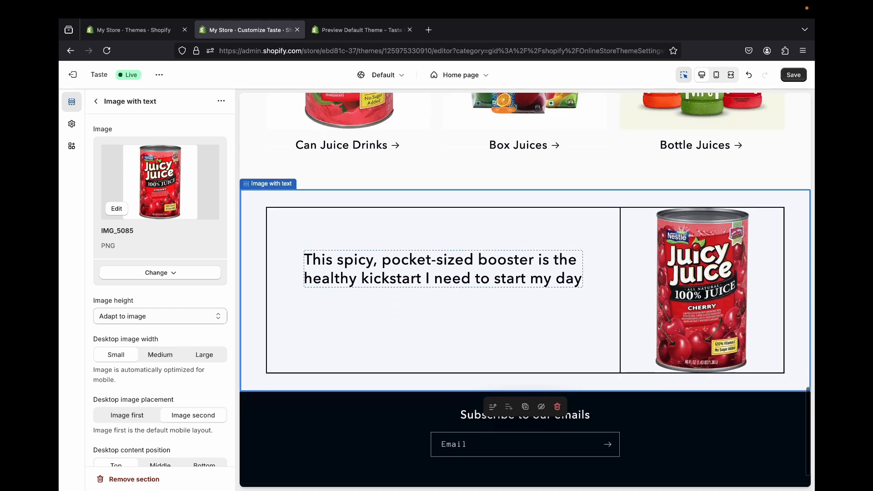
{"action": "left_click", "coordinate": [362, 30]}
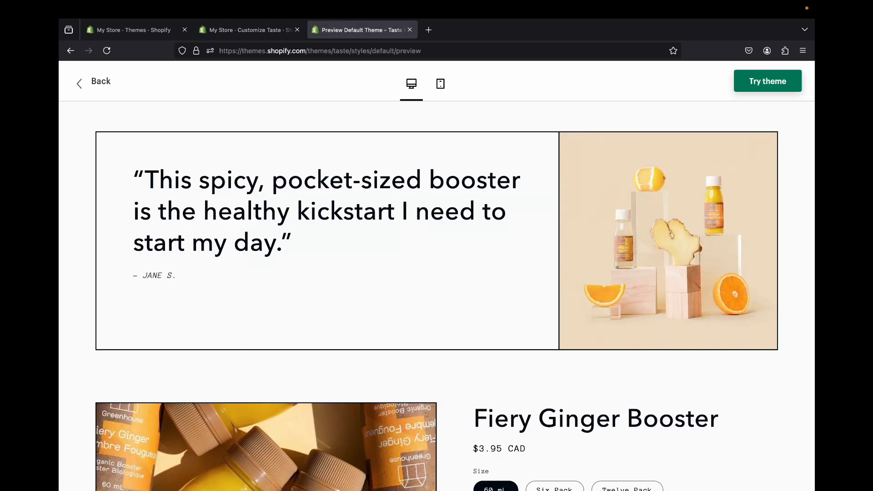
{"action": "left_click", "coordinate": [250, 30]}
{"action": "scroll", "coordinate": [437, 243], "scroll_direction": "down", "scroll_amount": 2}
{"action": "scroll", "coordinate": [525, 291], "scroll_direction": "up", "scroll_amount": 15}
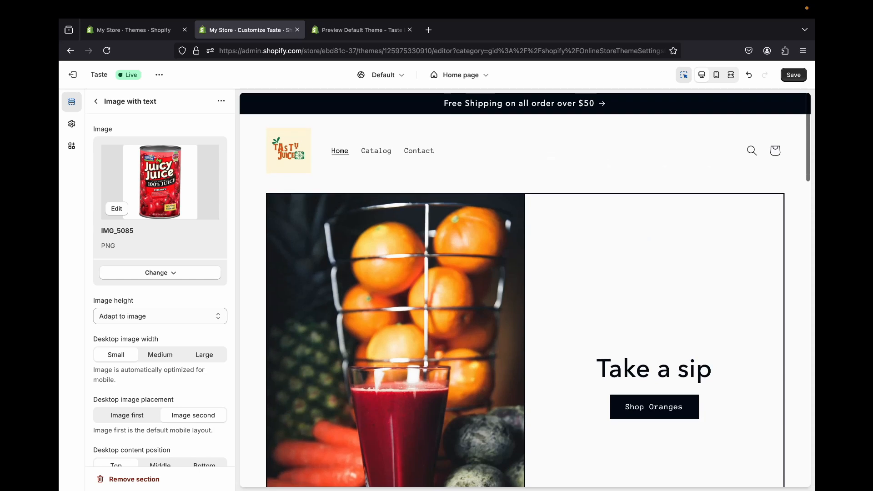
{"action": "left_click", "coordinate": [361, 30]}
{"action": "scroll", "coordinate": [375, 308], "scroll_direction": "down", "scroll_amount": 6}
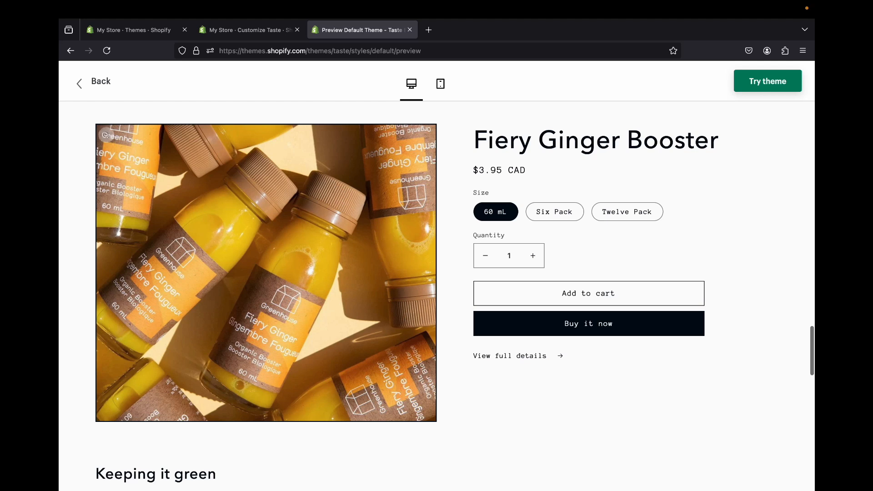
{"action": "left_click", "coordinate": [248, 30]}
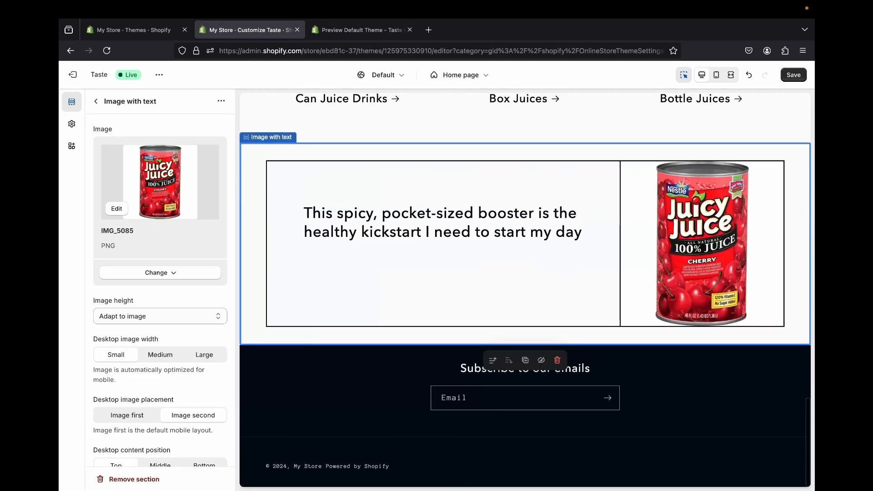
Save the theme changes and add a Featured product section below the Image with text section.
{"action": "left_click", "coordinate": [96, 101]}
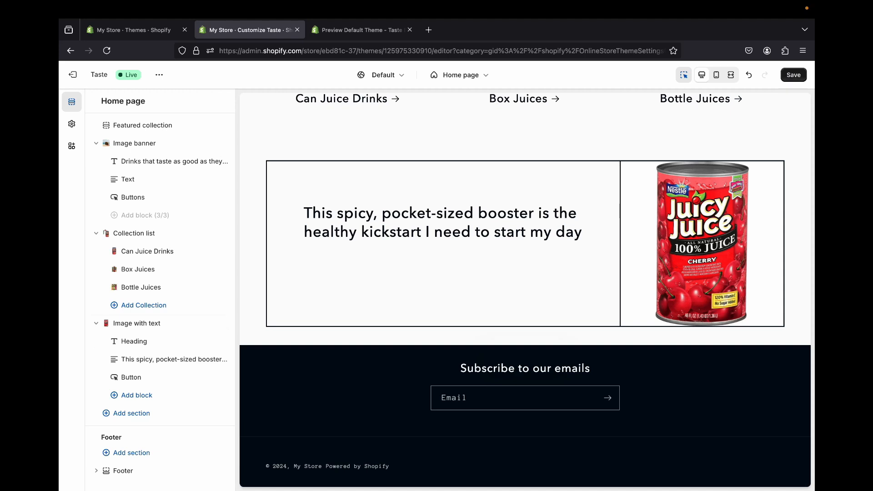
{"action": "key", "text": "super+s"}
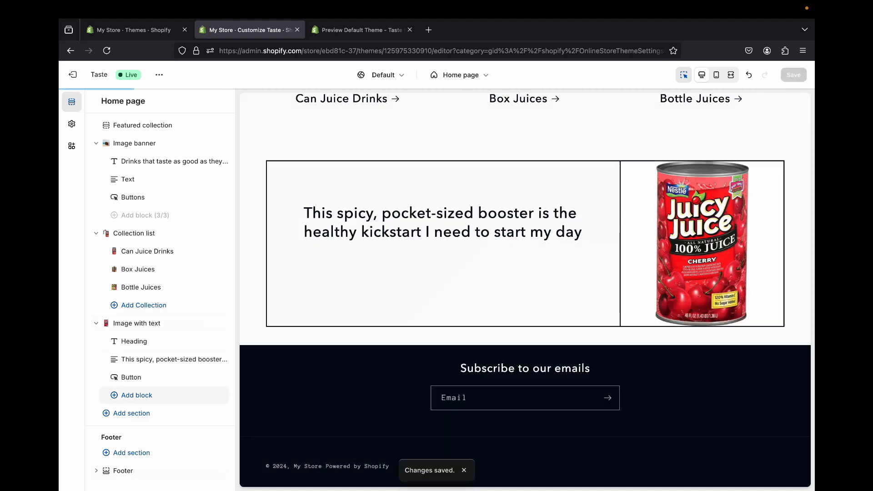
{"action": "left_click", "coordinate": [132, 413]}
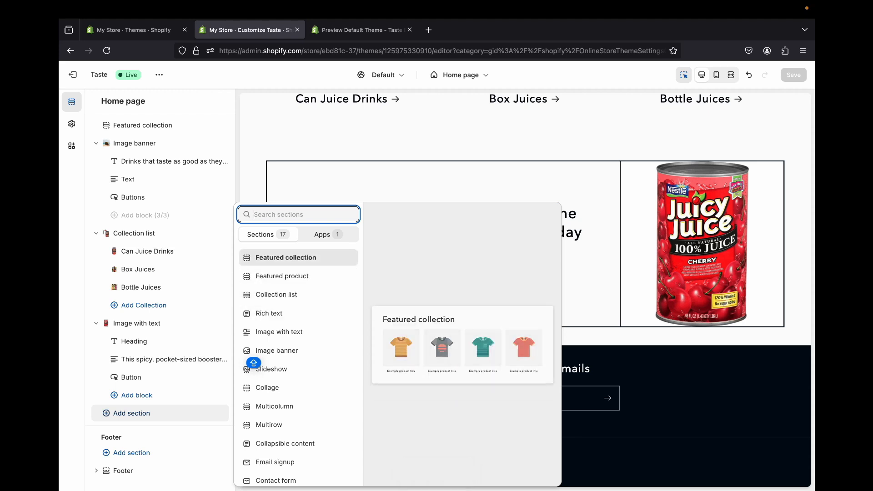
{"action": "key", "text": "Return"}
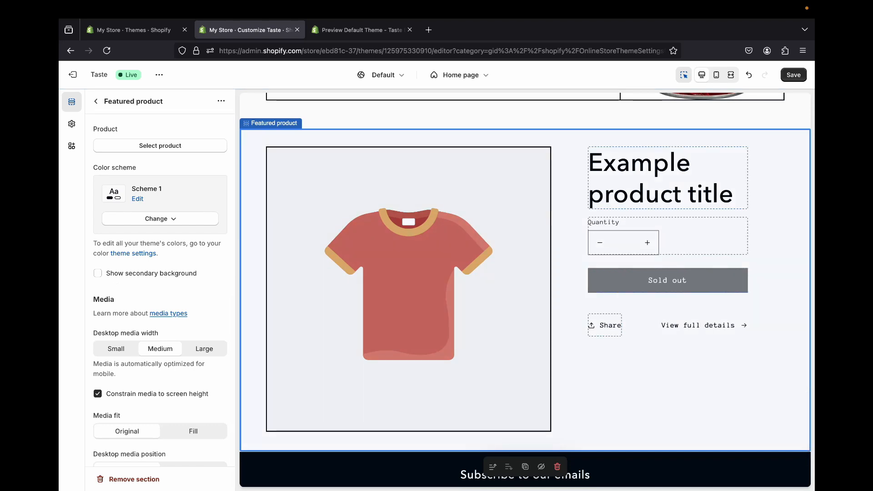
Assign Minute Maid Juice as the product of the new Featured product section and return to the section list.
{"action": "left_click", "coordinate": [160, 145]}
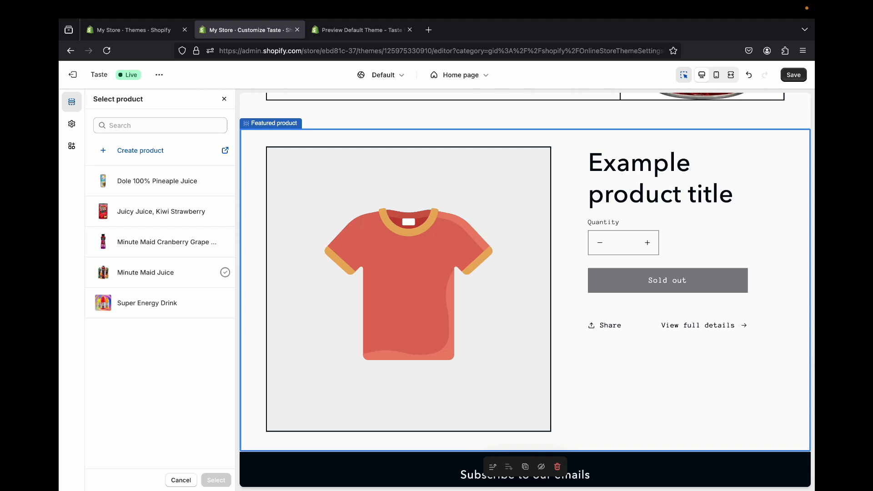
{"action": "left_click", "coordinate": [160, 273]}
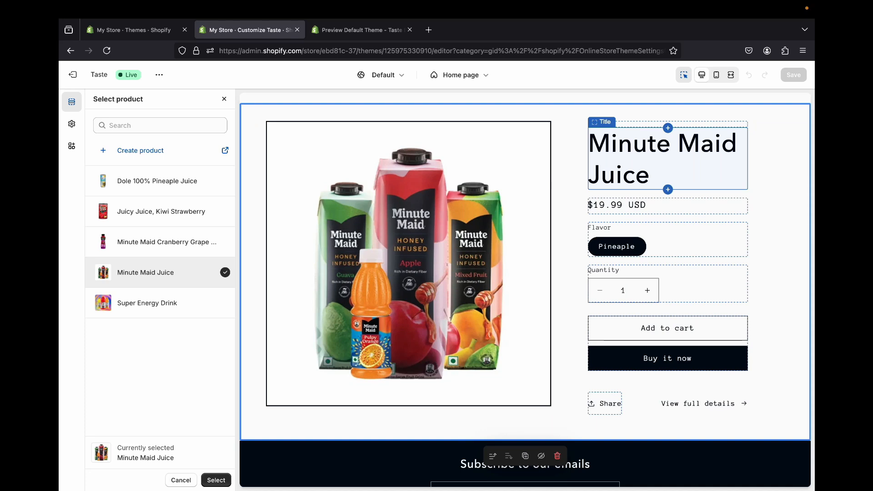
{"action": "scroll", "coordinate": [682, 285], "scroll_direction": "down", "scroll_amount": 1}
{"action": "scroll", "coordinate": [683, 284], "scroll_direction": "up", "scroll_amount": 5}
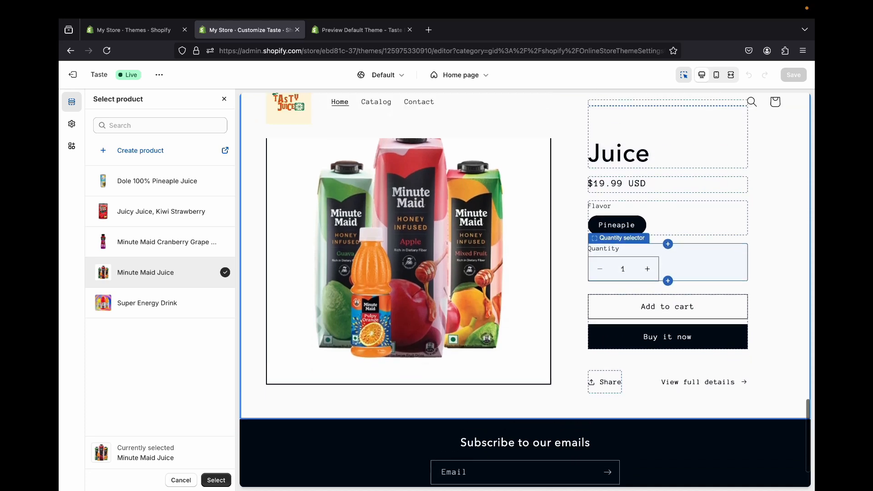
{"action": "scroll", "coordinate": [683, 285], "scroll_direction": "down", "scroll_amount": 7}
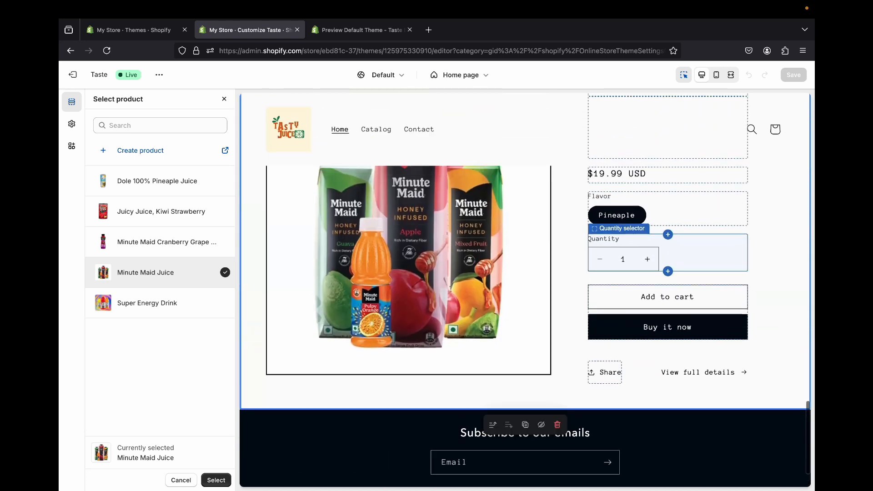
{"action": "left_click", "coordinate": [216, 481]}
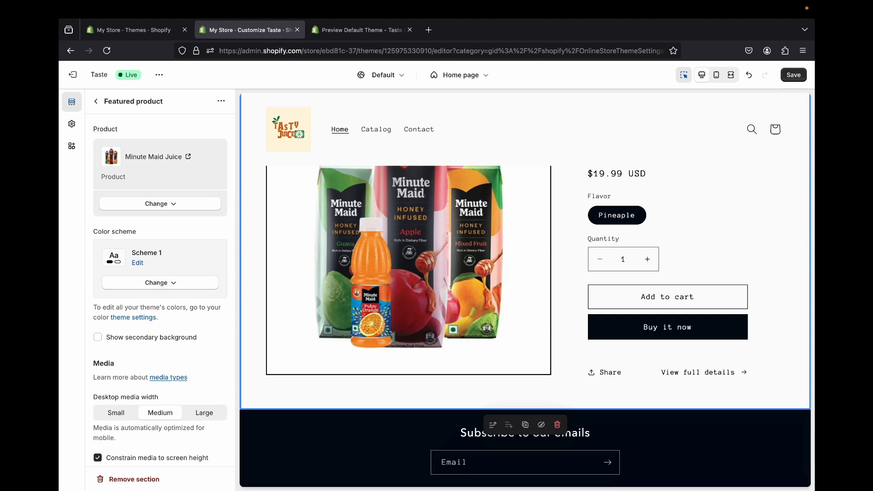
{"action": "left_click", "coordinate": [95, 101]}
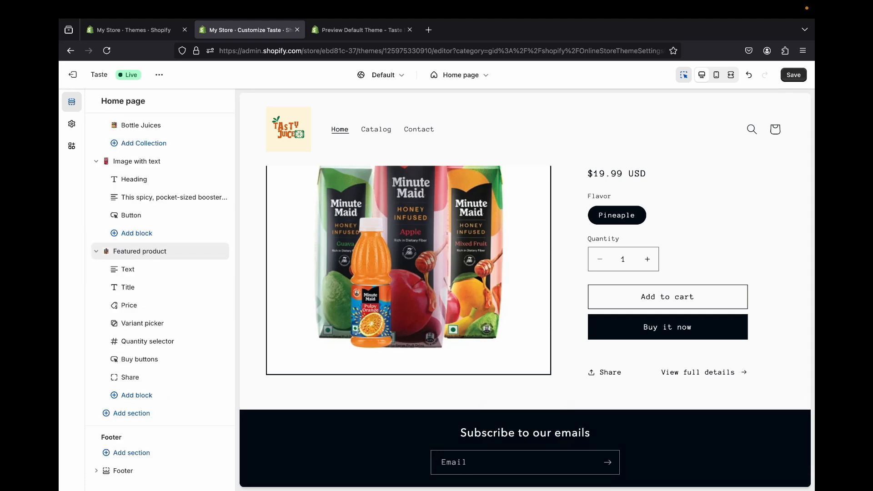
Check which section follows the featured product in the theme preview and add a Multicolumn section below the store's Featured product section.
{"action": "left_click", "coordinate": [362, 30]}
{"action": "scroll", "coordinate": [437, 292], "scroll_direction": "down", "scroll_amount": 2}
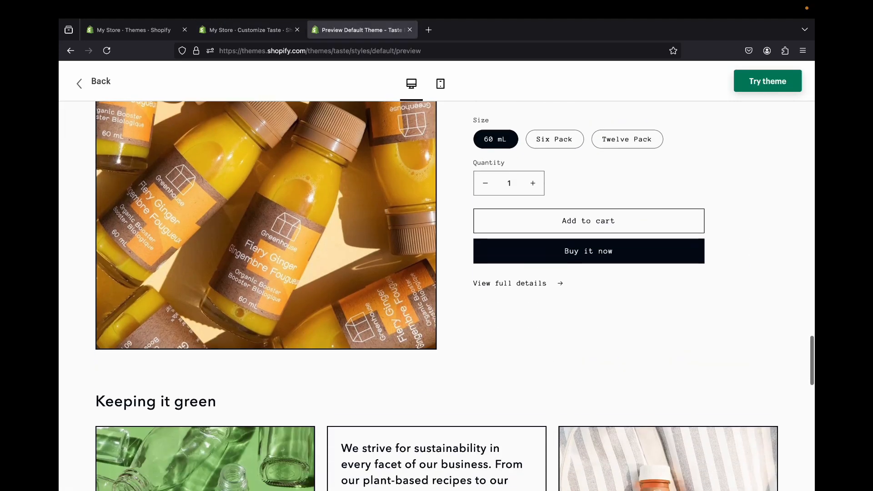
{"action": "scroll", "coordinate": [437, 296], "scroll_direction": "down", "scroll_amount": 5}
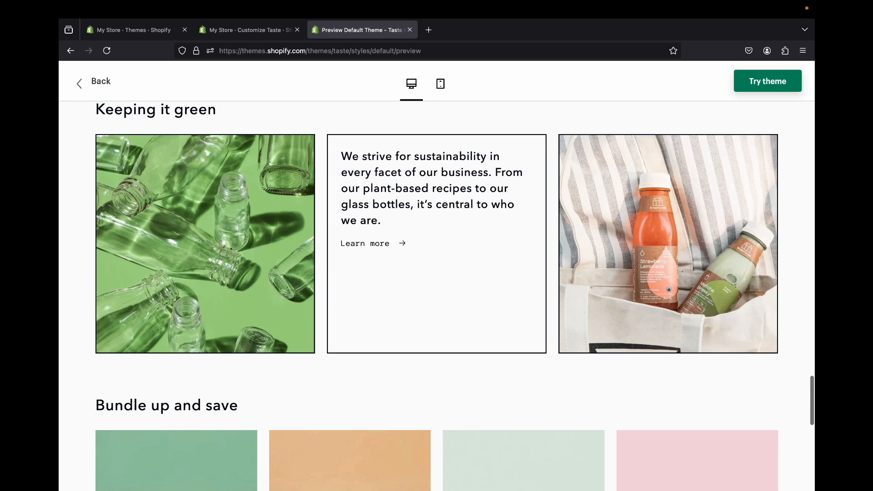
{"action": "scroll", "coordinate": [437, 296], "scroll_direction": "down", "scroll_amount": 1}
{"action": "scroll", "coordinate": [436, 296], "scroll_direction": "up", "scroll_amount": 2}
{"action": "scroll", "coordinate": [437, 296], "scroll_direction": "down", "scroll_amount": 1}
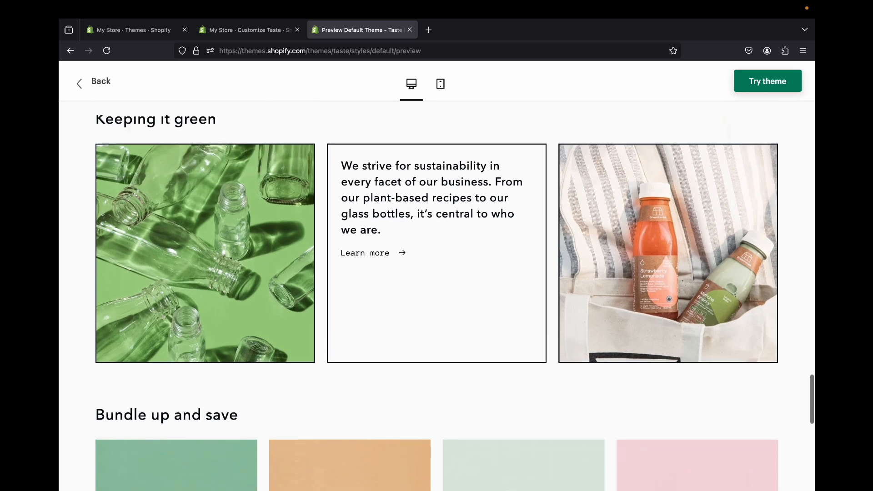
{"action": "scroll", "coordinate": [436, 291], "scroll_direction": "down", "scroll_amount": 1}
{"action": "left_click", "coordinate": [246, 29]}
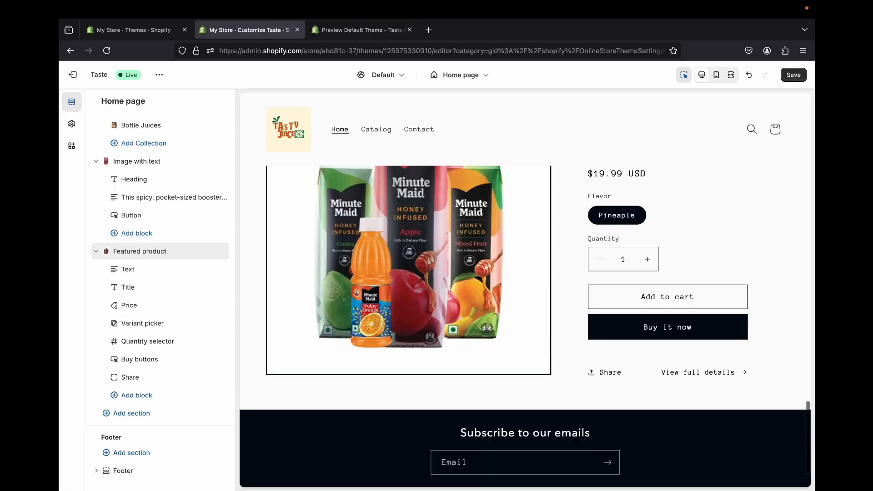
{"action": "left_click", "coordinate": [131, 414]}
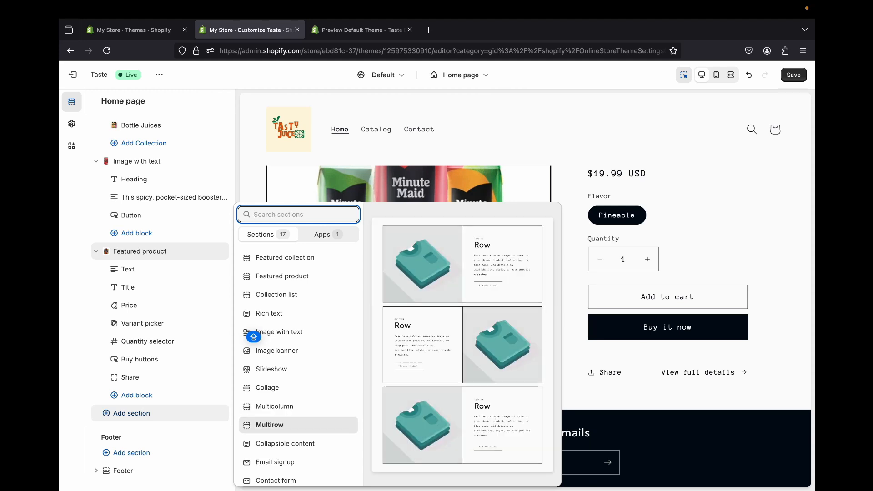
{"action": "left_click", "coordinate": [276, 406]}
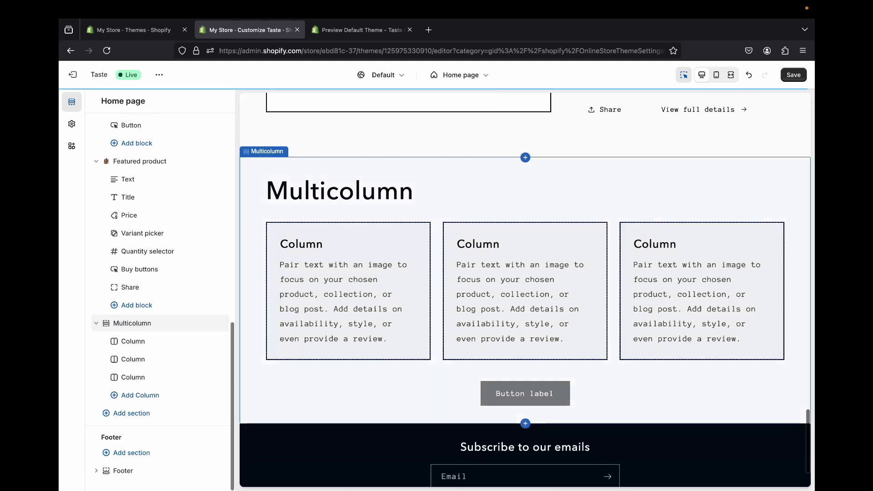
Set the first column's image to the red-wine-in-kitchen photo from a free-image search for JUICE and clear its heading and description.
{"action": "left_click", "coordinate": [360, 30]}
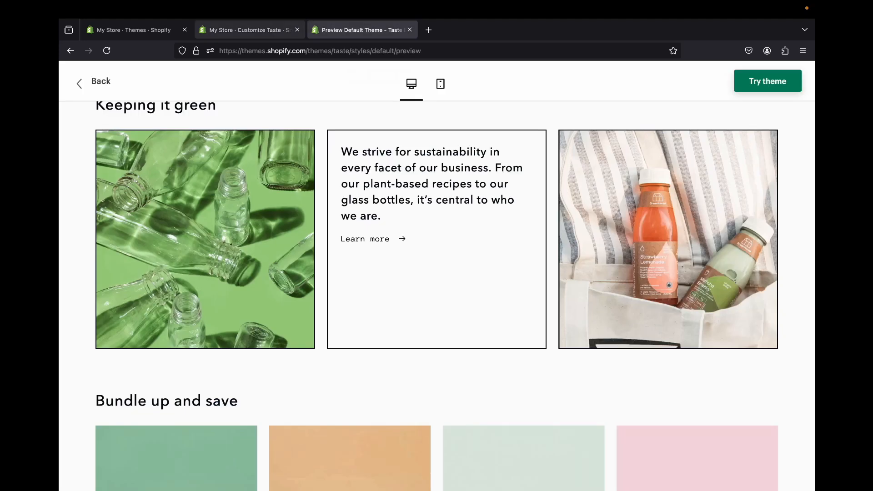
{"action": "left_click", "coordinate": [250, 30]}
{"action": "left_click", "coordinate": [504, 291]}
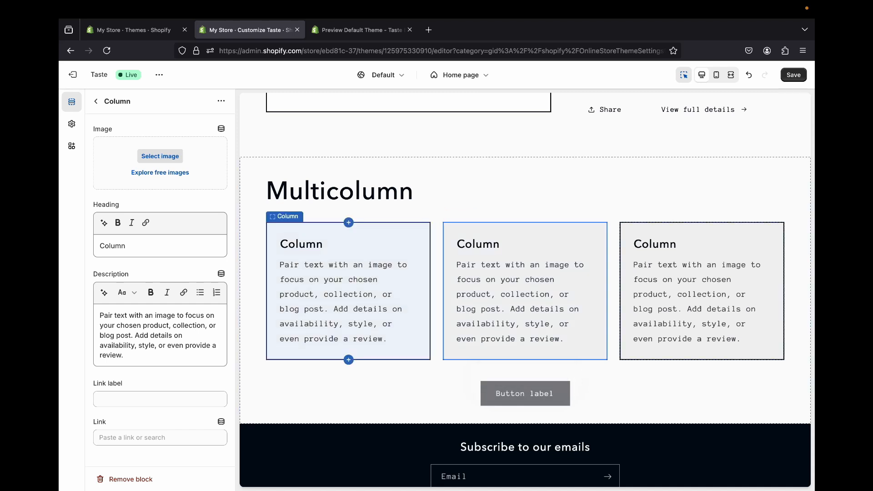
{"action": "left_click", "coordinate": [348, 291]}
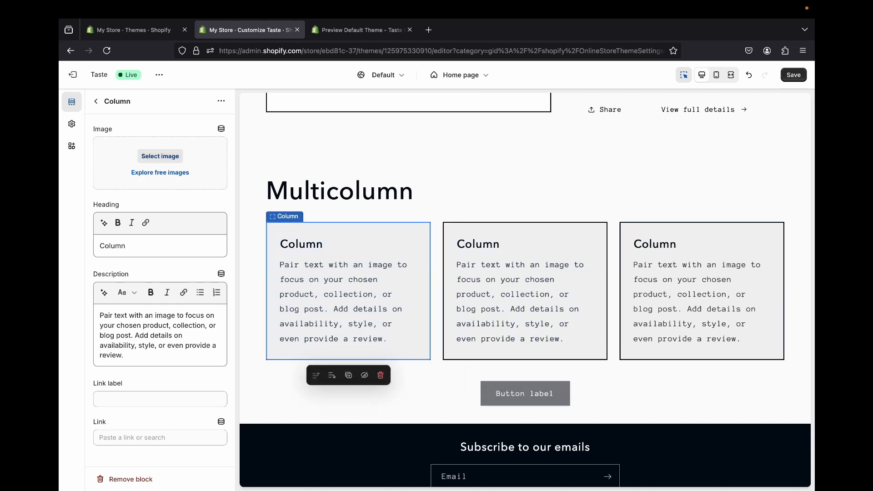
{"action": "left_click", "coordinate": [160, 156]}
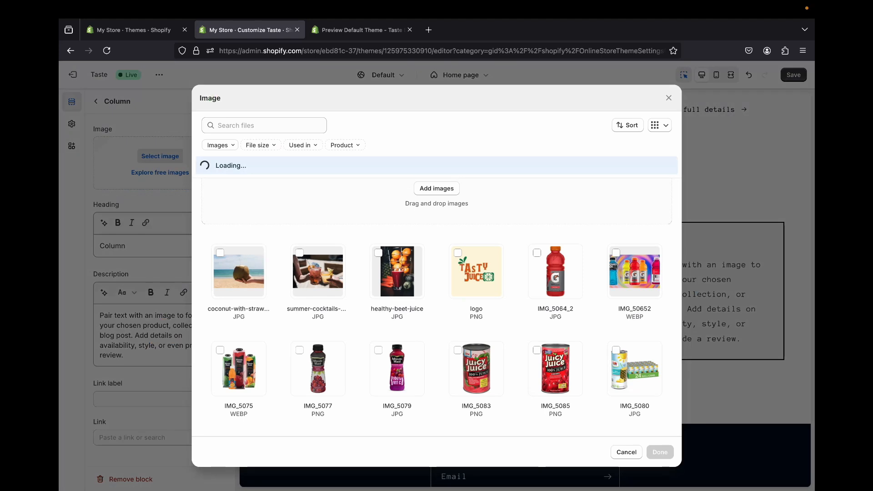
{"action": "left_click", "coordinate": [668, 98]}
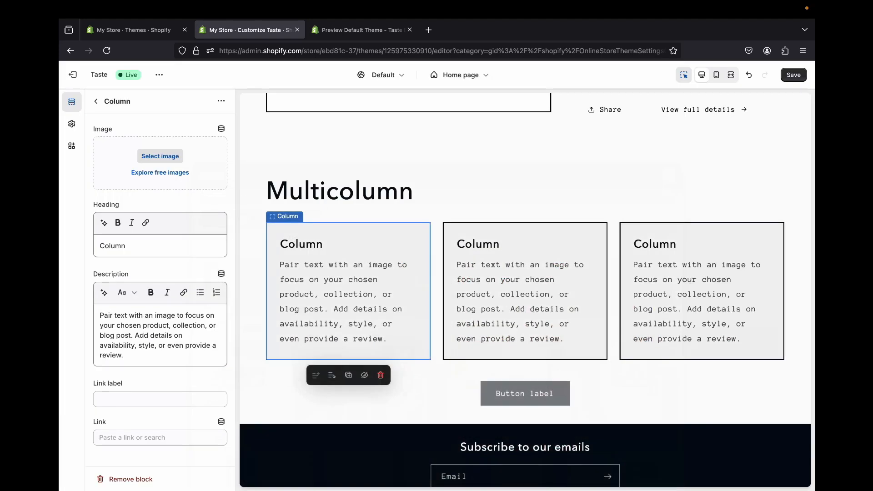
{"action": "left_click", "coordinate": [160, 173]}
{"action": "left_click", "coordinate": [136, 126]}
{"action": "type", "text": "JUICE"}
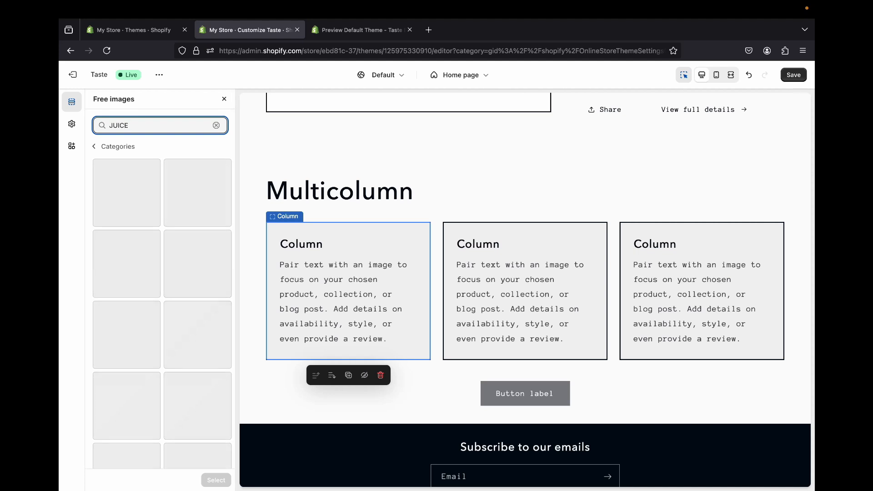
{"action": "scroll", "coordinate": [161, 273], "scroll_direction": "down", "scroll_amount": 5}
{"action": "left_click", "coordinate": [197, 255]}
{"action": "left_click", "coordinate": [216, 480]}
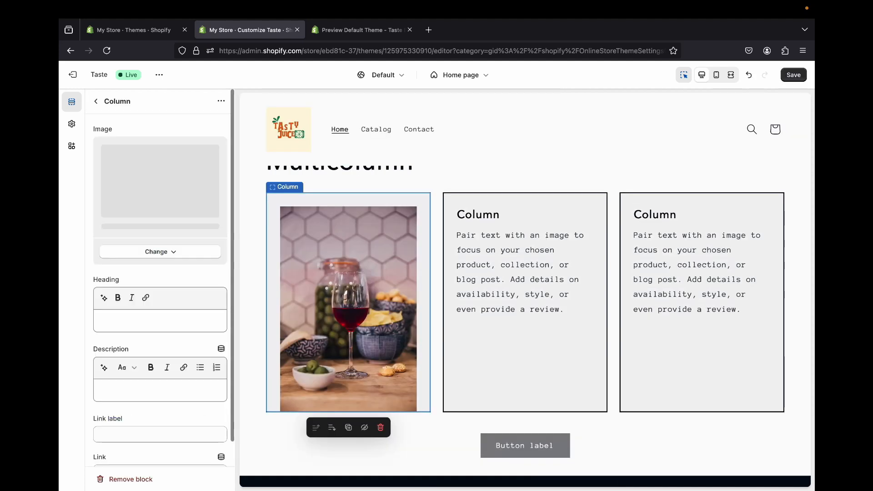
Copy the sustainability paragraph from the theme preview's Keeping it green section and examine how that section is laid out.
{"action": "key", "text": "ctrl+Tab"}
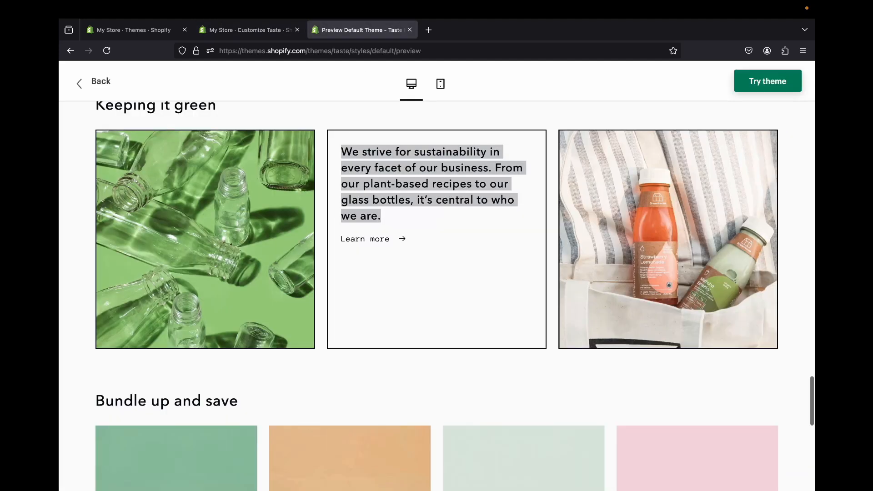
{"action": "scroll", "coordinate": [380, 272], "scroll_direction": "up", "scroll_amount": 2}
{"action": "scroll", "coordinate": [381, 272], "scroll_direction": "down", "scroll_amount": 2}
{"action": "scroll", "coordinate": [381, 272], "scroll_direction": "up", "scroll_amount": 1}
{"action": "scroll", "coordinate": [380, 272], "scroll_direction": "down", "scroll_amount": 1}
{"action": "scroll", "coordinate": [381, 271], "scroll_direction": "down", "scroll_amount": 6}
{"action": "scroll", "coordinate": [380, 271], "scroll_direction": "up", "scroll_amount": 9}
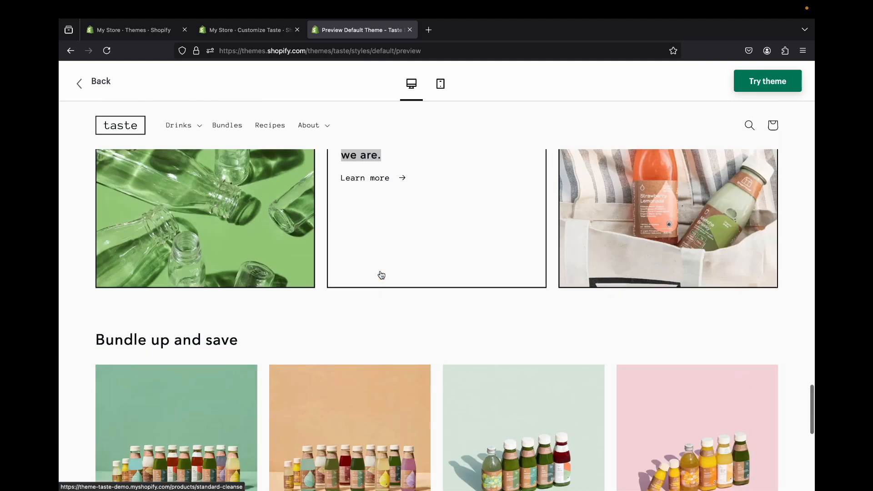
{"action": "scroll", "coordinate": [380, 271], "scroll_direction": "down", "scroll_amount": 1}
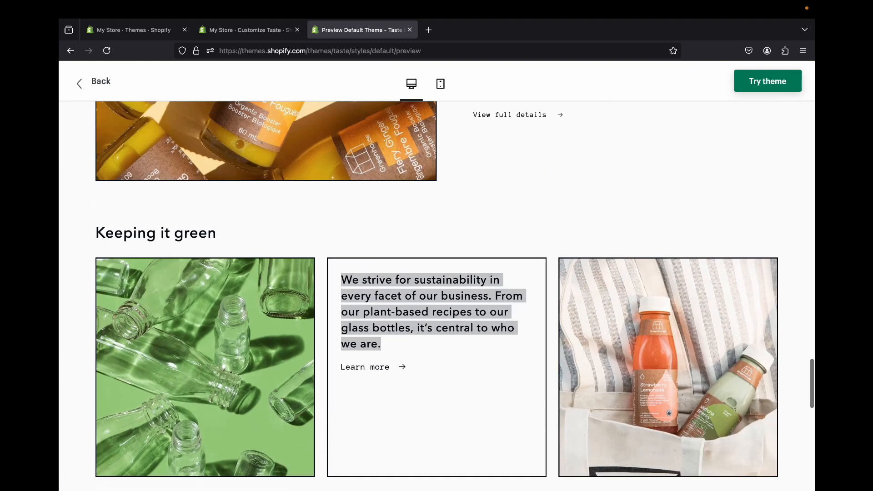
{"action": "scroll", "coordinate": [437, 296], "scroll_direction": "down", "scroll_amount": 2}
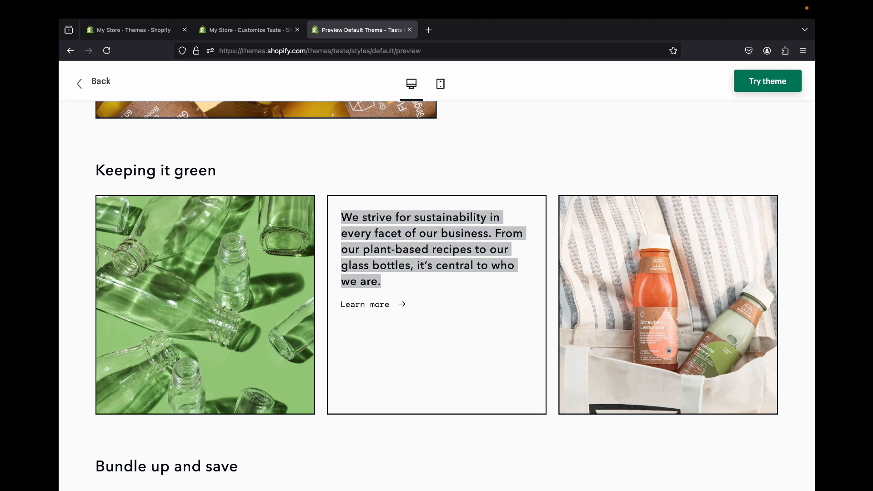
{"action": "left_click", "coordinate": [250, 30]}
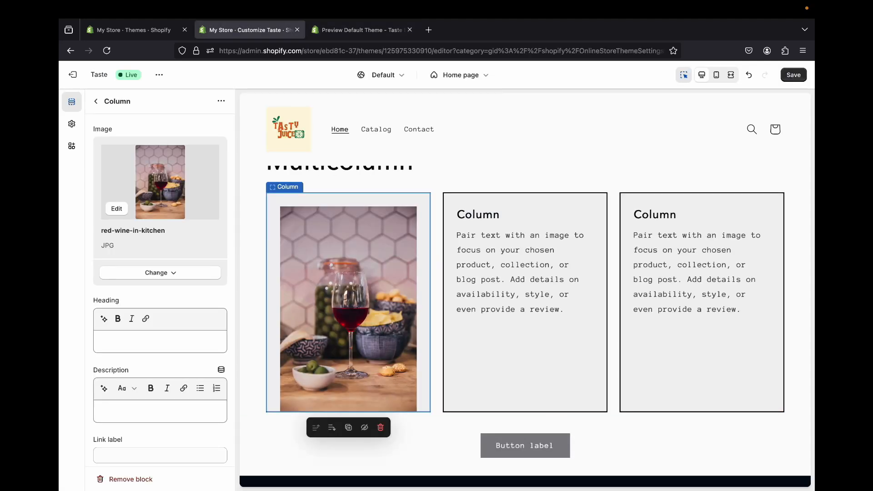
Clear the second column's heading and replace its description with the copied sustainability paragraph.
{"action": "left_click", "coordinate": [525, 282]}
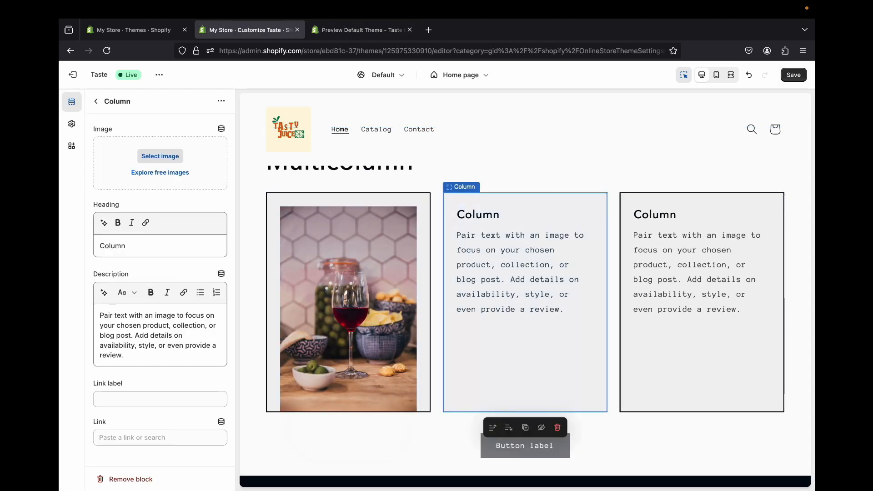
{"action": "double_click", "coordinate": [136, 246]}
{"action": "key", "text": "BackSpace"}
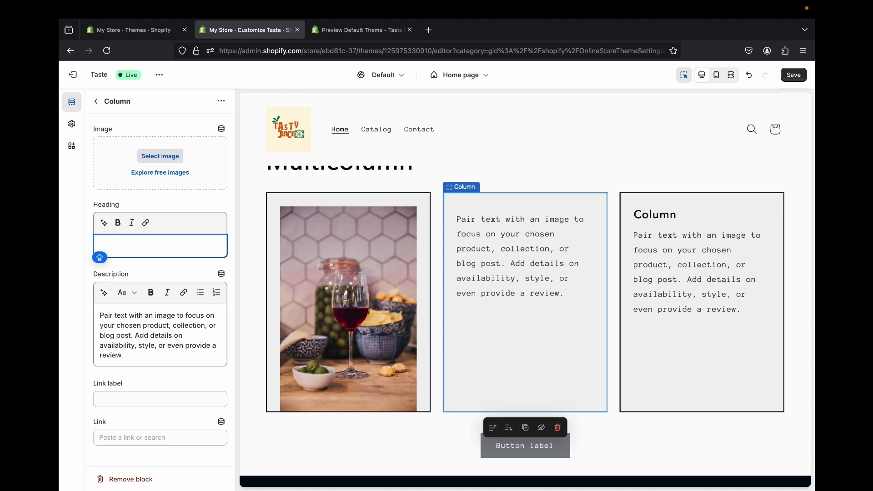
{"action": "left_click", "coordinate": [124, 355]}
{"action": "left_click_drag", "start_coordinate": [99, 315], "coordinate": [123, 356]}
{"action": "key", "text": "BackSpace"}
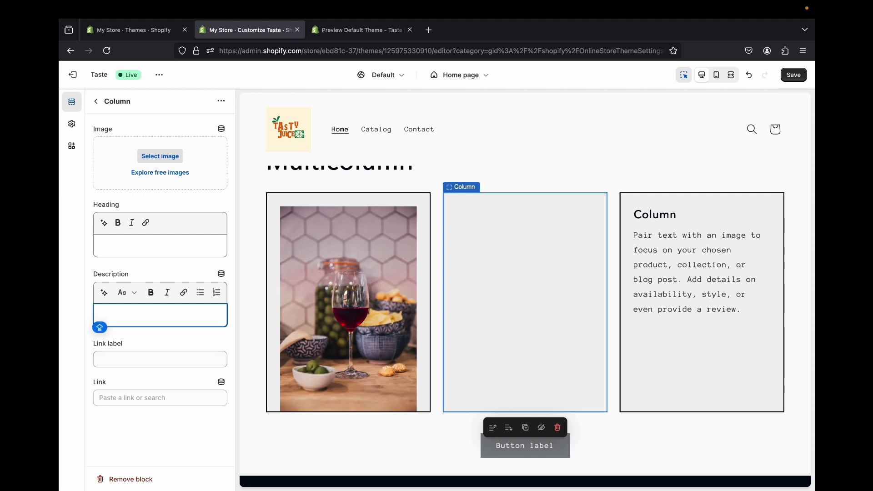
{"action": "right_click", "coordinate": [126, 317]}
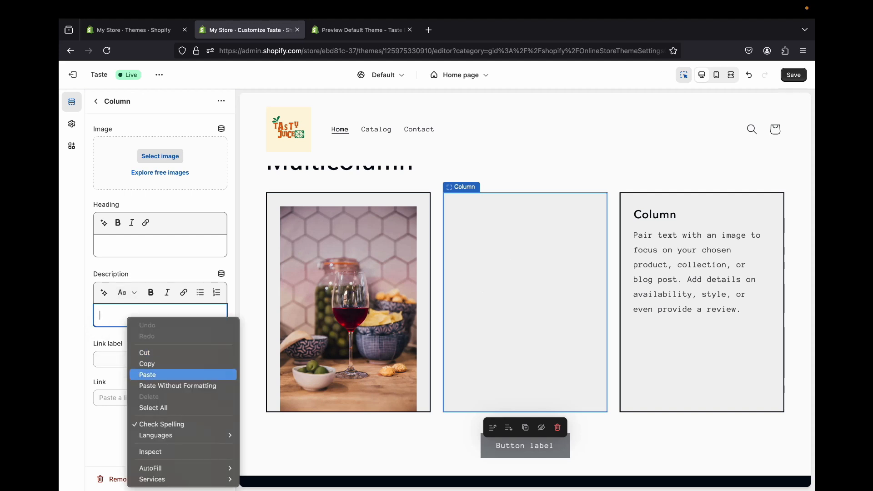
{"action": "left_click", "coordinate": [148, 374]}
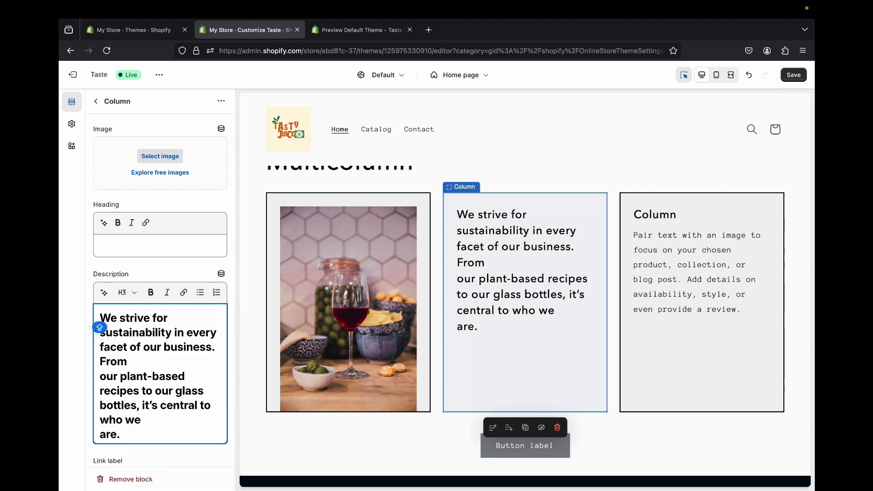
Set the second column's link label to "Learn more", matching the wording in the theme preview.
{"action": "left_click", "coordinate": [362, 30]}
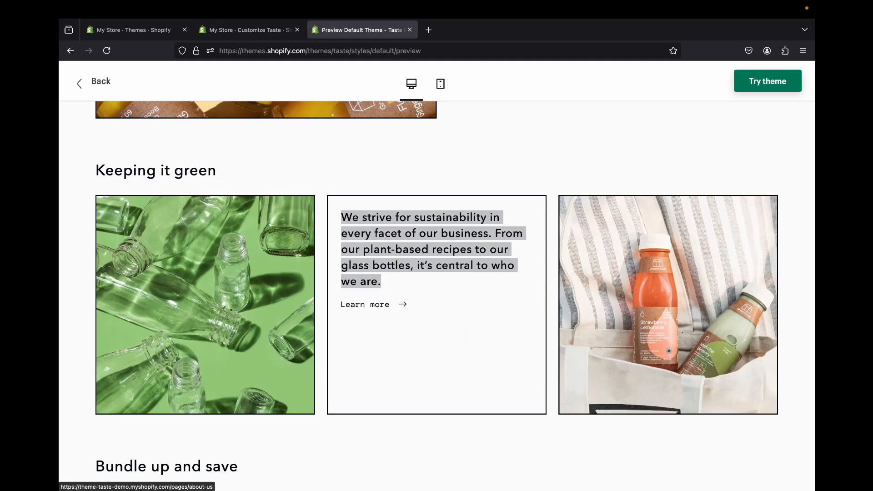
{"action": "left_click", "coordinate": [246, 30]}
{"action": "scroll", "coordinate": [160, 374], "scroll_direction": "down", "scroll_amount": 1}
{"action": "left_click", "coordinate": [160, 409]}
{"action": "key", "text": "Caps_Lock"}
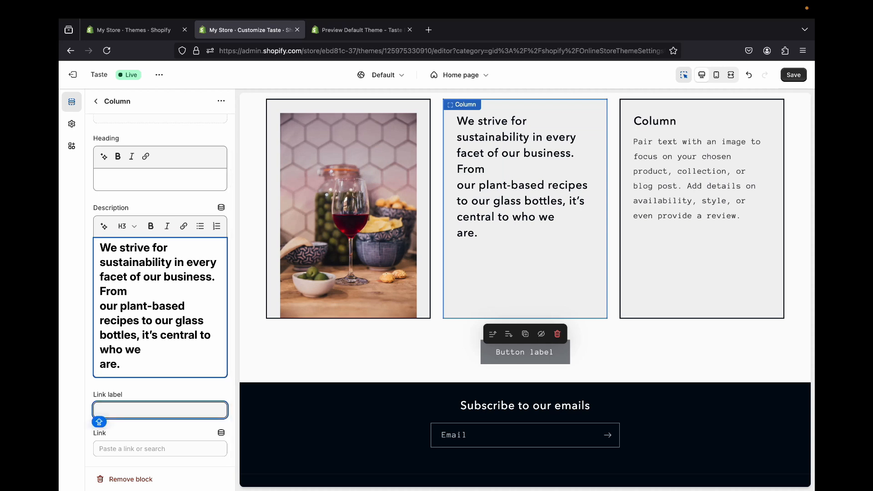
{"action": "type", "text": "Click to lear ="}
{"action": "key", "text": "BackSpace"}
{"action": "key", "text": "BackSpace"}
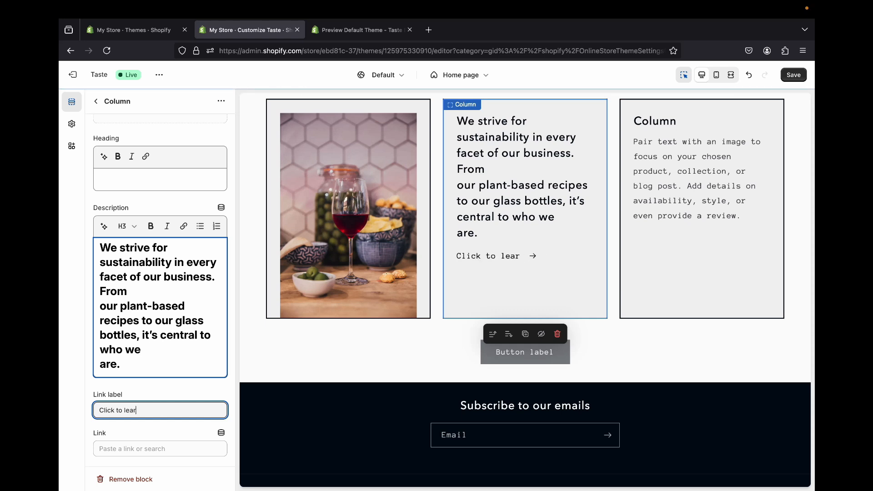
{"action": "key", "text": "ctrl+Tab"}
{"action": "key", "text": "ctrl+shift+Tab"}
{"action": "key", "text": "BackSpace"}
{"action": "type", "text": "Learn more"}
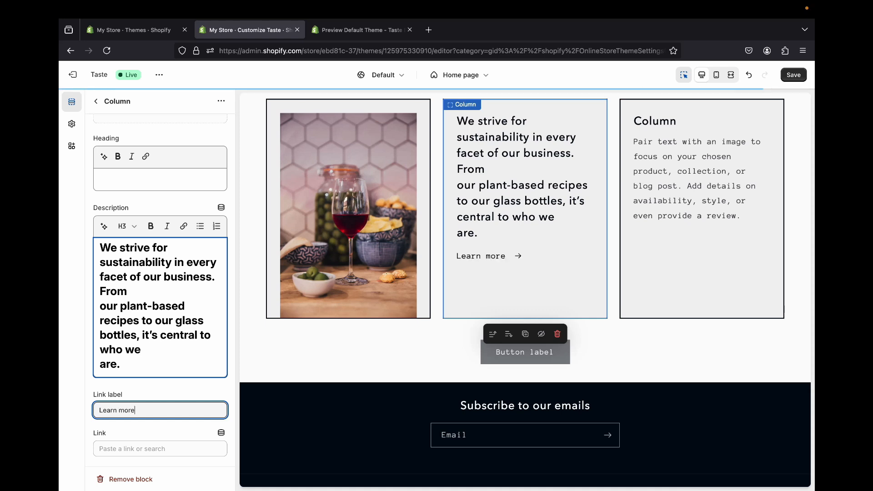
Link the second column's label to the Contact page and return to the section list.
{"action": "left_click", "coordinate": [155, 449]}
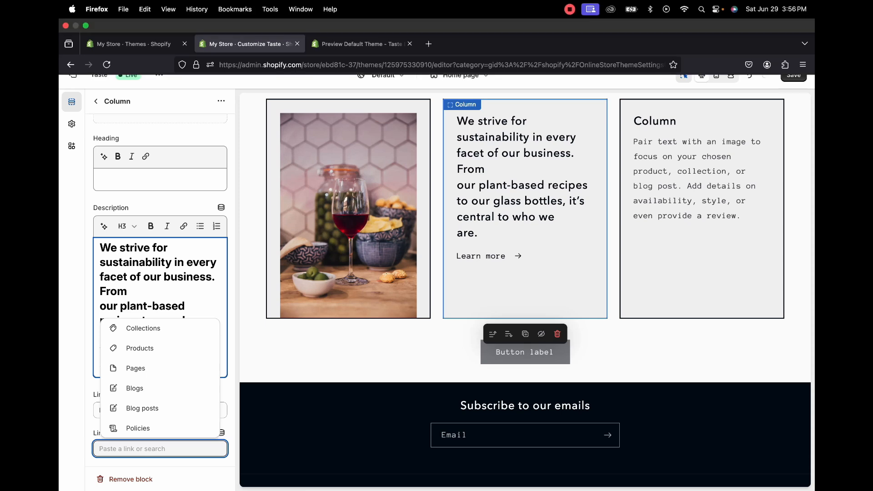
{"action": "left_click", "coordinate": [359, 29]}
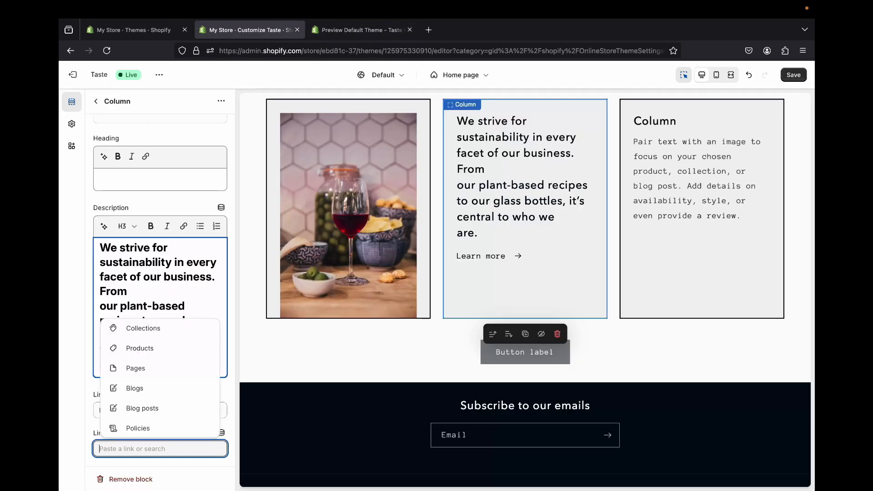
{"action": "left_click", "coordinate": [150, 370]}
{"action": "left_click", "coordinate": [121, 427]}
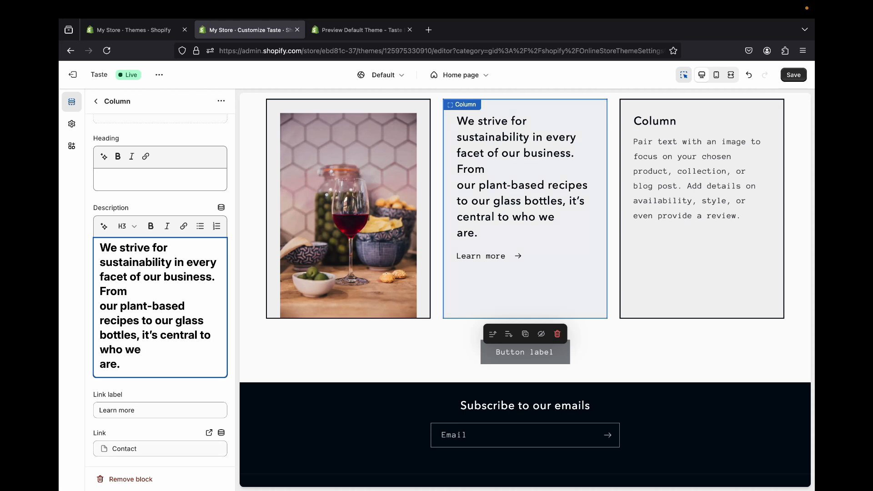
{"action": "scroll", "coordinate": [161, 277], "scroll_direction": "up", "scroll_amount": 3}
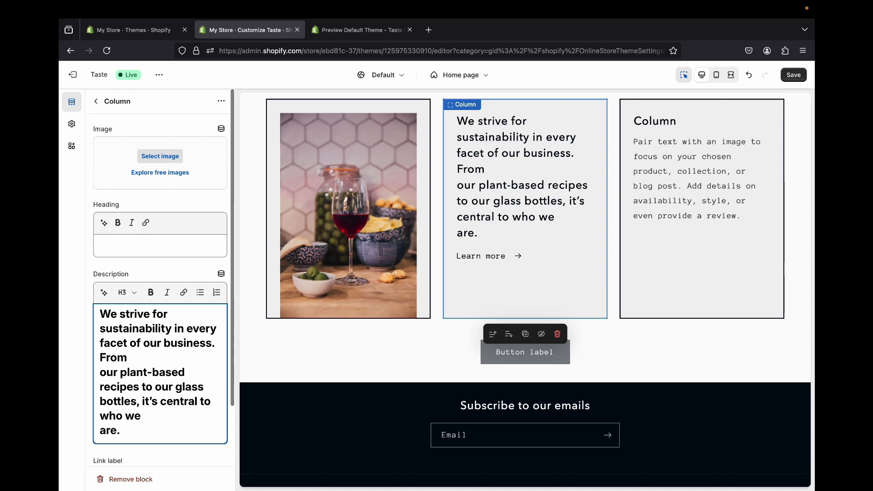
{"action": "left_click", "coordinate": [96, 101]}
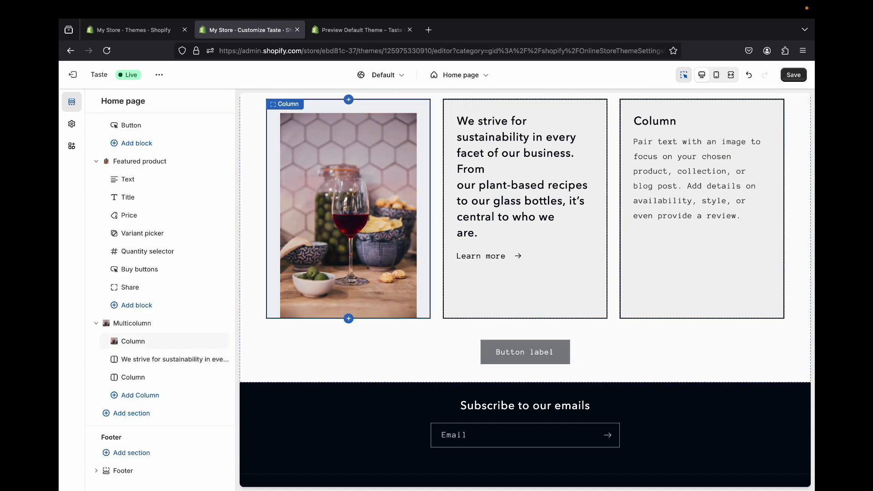
Fill the third column with the free image of a glass of orange juice with ice, clearing its heading and description.
{"action": "left_click", "coordinate": [361, 30]}
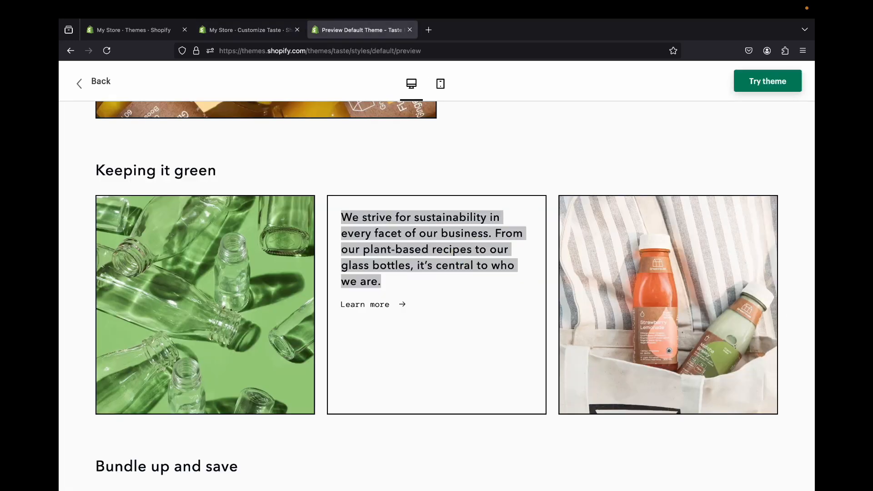
{"action": "left_click", "coordinate": [246, 30]}
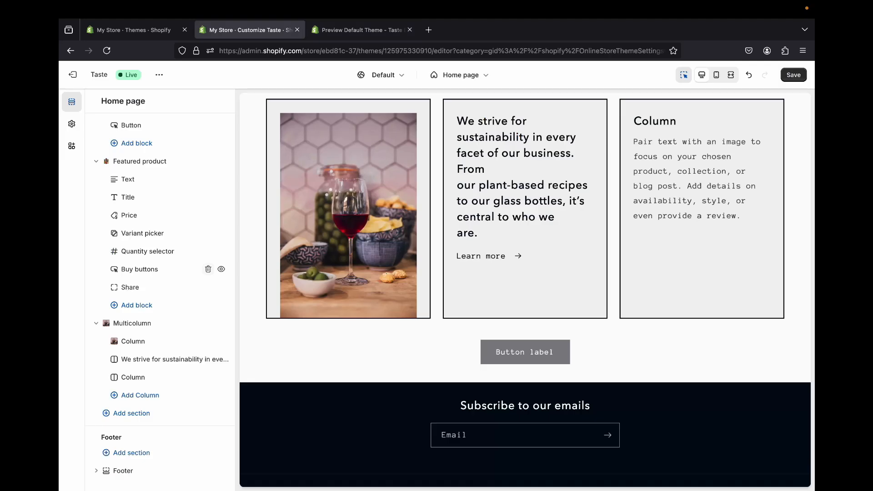
{"action": "left_click", "coordinate": [703, 204]}
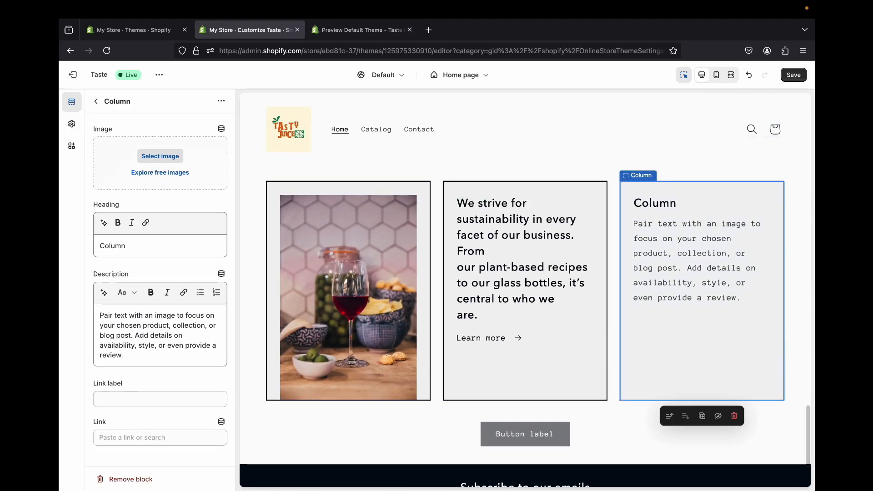
{"action": "left_click", "coordinate": [160, 173]}
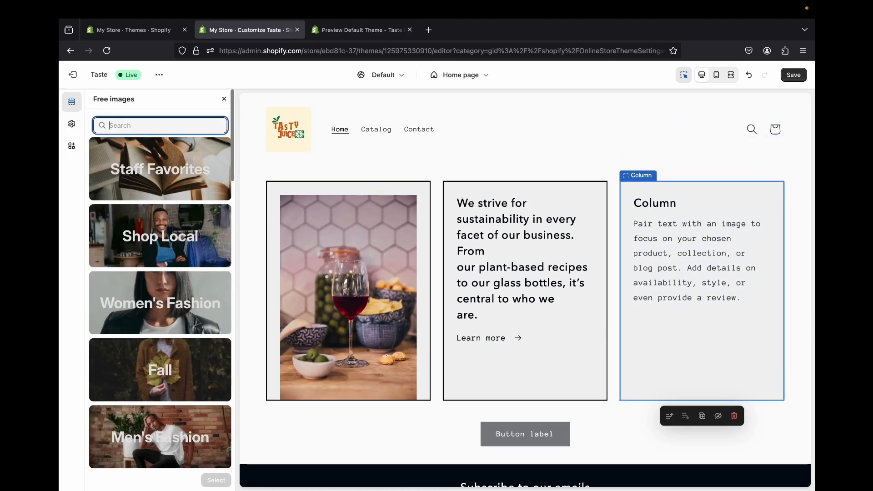
{"action": "type", "text": "st"}
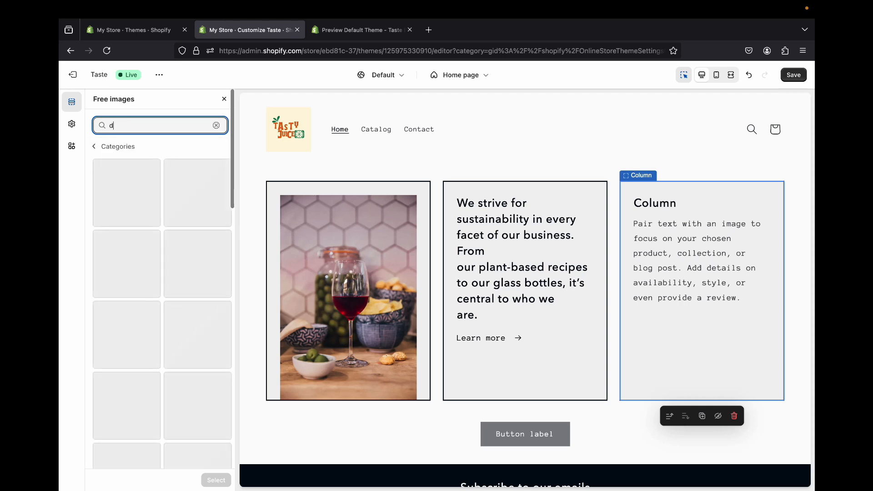
{"action": "left_click", "coordinate": [127, 211]}
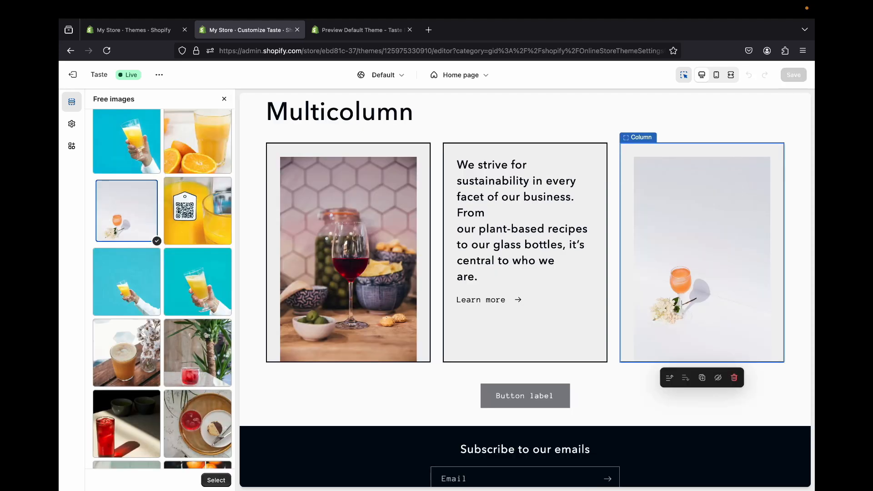
{"action": "left_click", "coordinate": [216, 480]}
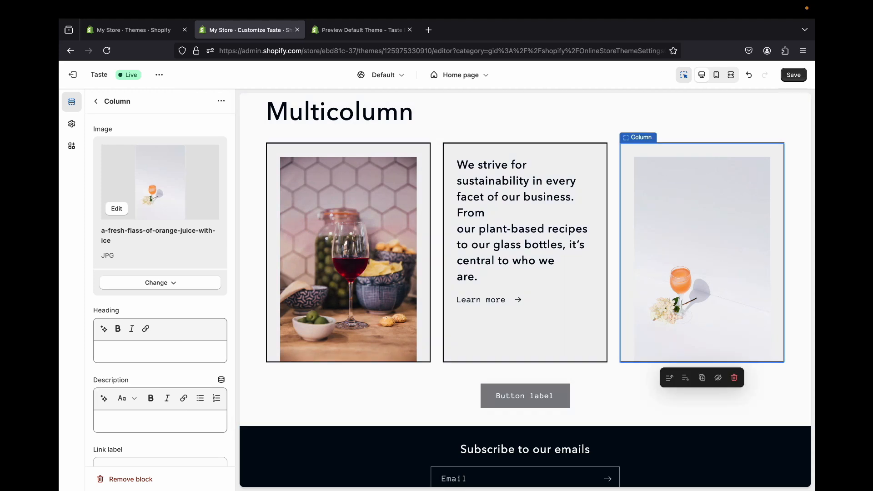
{"action": "left_click", "coordinate": [96, 102]}
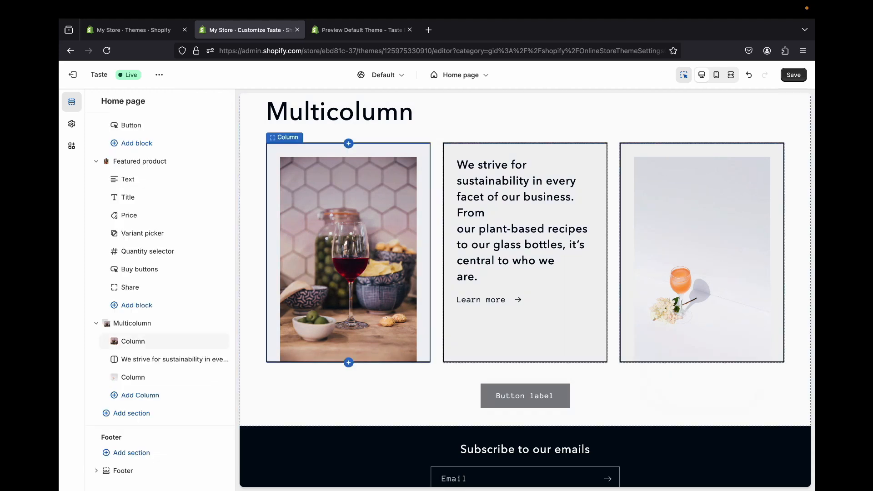
Open the Multicolumn section's heading for editing and copy the "Keeping it green" heading from the theme preview.
{"action": "left_click", "coordinate": [132, 323]}
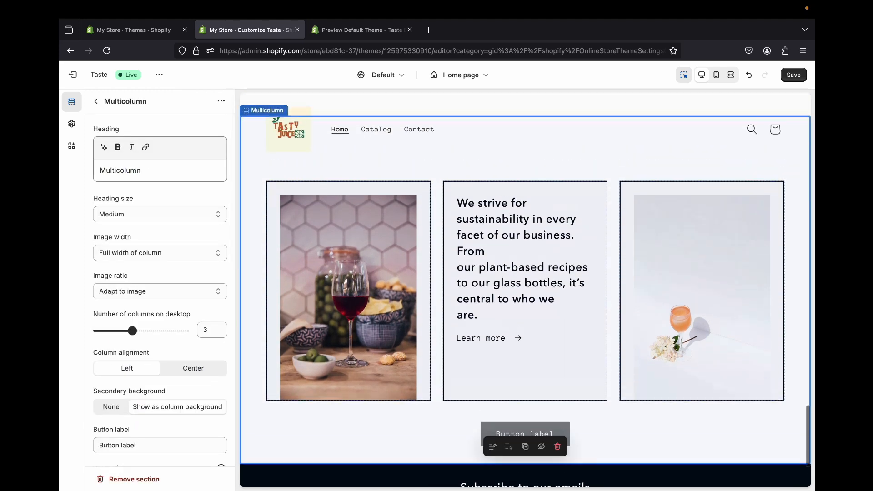
{"action": "scroll", "coordinate": [337, 273], "scroll_direction": "down", "scroll_amount": 1}
{"action": "scroll", "coordinate": [336, 273], "scroll_direction": "up", "scroll_amount": 1}
{"action": "left_click", "coordinate": [157, 171]}
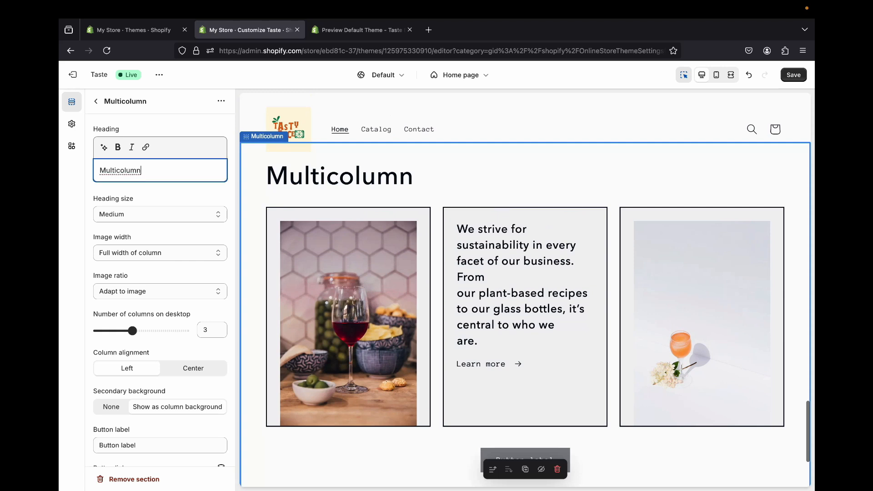
{"action": "left_click", "coordinate": [362, 30]}
{"action": "left_click_drag", "start_coordinate": [220, 171], "coordinate": [95, 170]}
{"action": "right_click", "coordinate": [98, 166]}
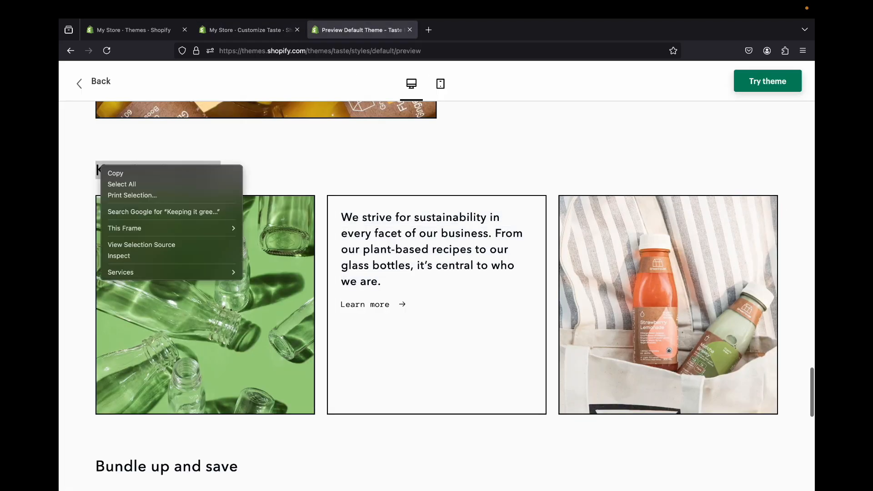
{"action": "left_click", "coordinate": [114, 171]}
Replace the Multicolumn section's heading with "Keeping it green" and save the home page.
{"action": "left_click", "coordinate": [246, 30]}
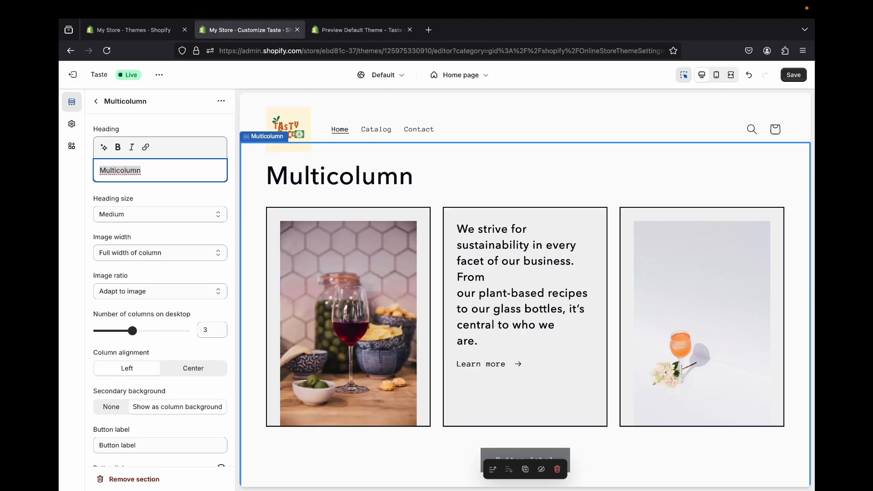
{"action": "right_click", "coordinate": [164, 170]}
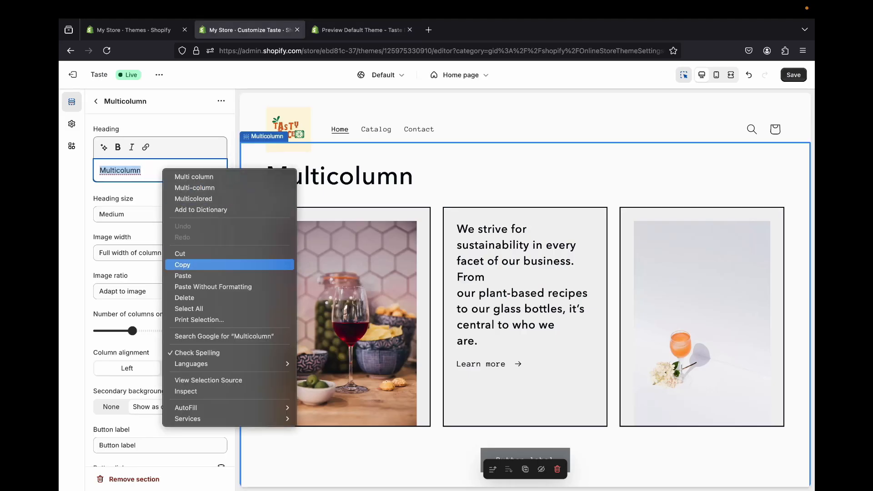
{"action": "left_click", "coordinate": [191, 275]}
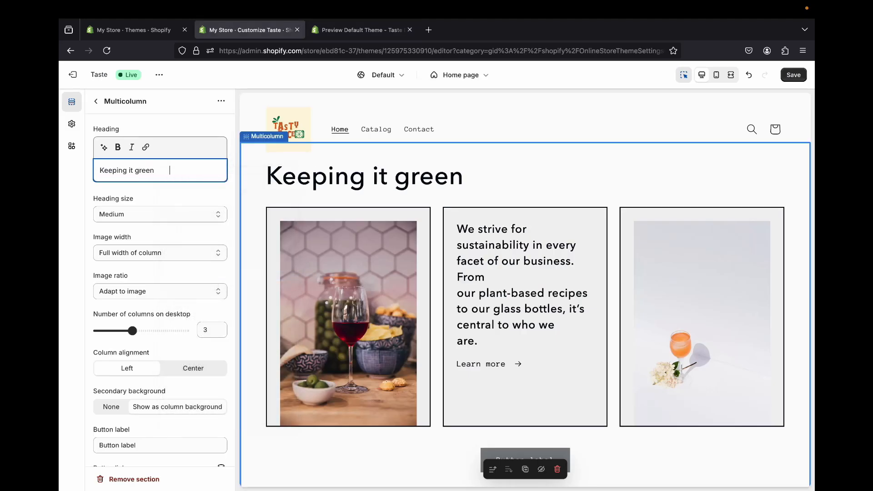
{"action": "scroll", "coordinate": [191, 275], "scroll_direction": "down", "scroll_amount": 1}
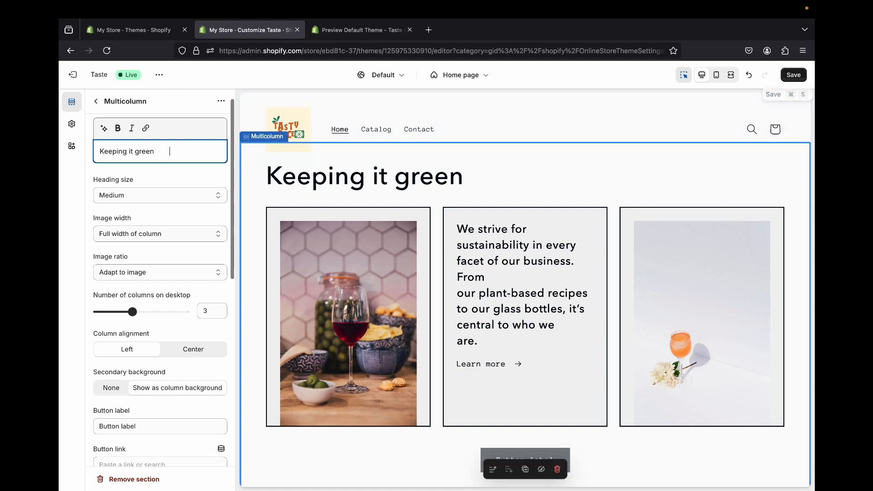
{"action": "left_click", "coordinate": [794, 75]}
Examine the theme preview's Bundle up and save section and the footer below it.
{"action": "left_click", "coordinate": [362, 30]}
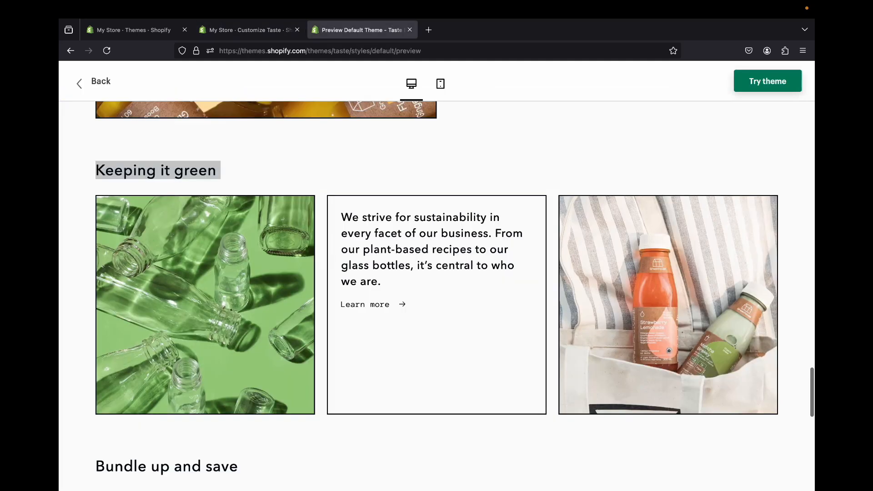
{"action": "scroll", "coordinate": [381, 234], "scroll_direction": "down", "scroll_amount": 10}
{"action": "scroll", "coordinate": [380, 234], "scroll_direction": "up", "scroll_amount": 5}
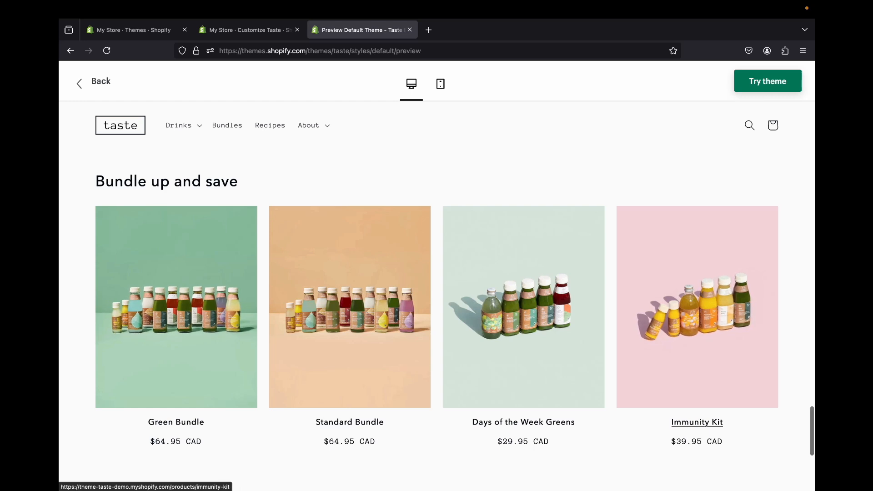
{"action": "scroll", "coordinate": [234, 392], "scroll_direction": "down", "scroll_amount": 5}
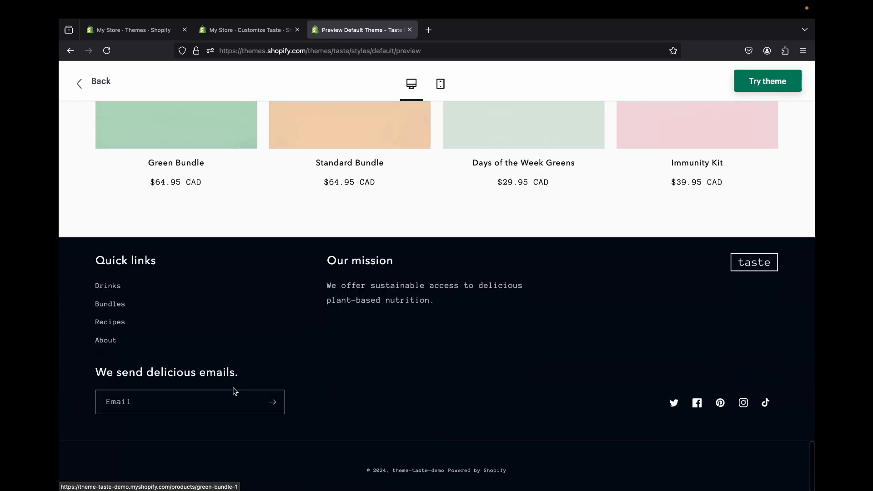
{"action": "scroll", "coordinate": [233, 389], "scroll_direction": "up", "scroll_amount": 6}
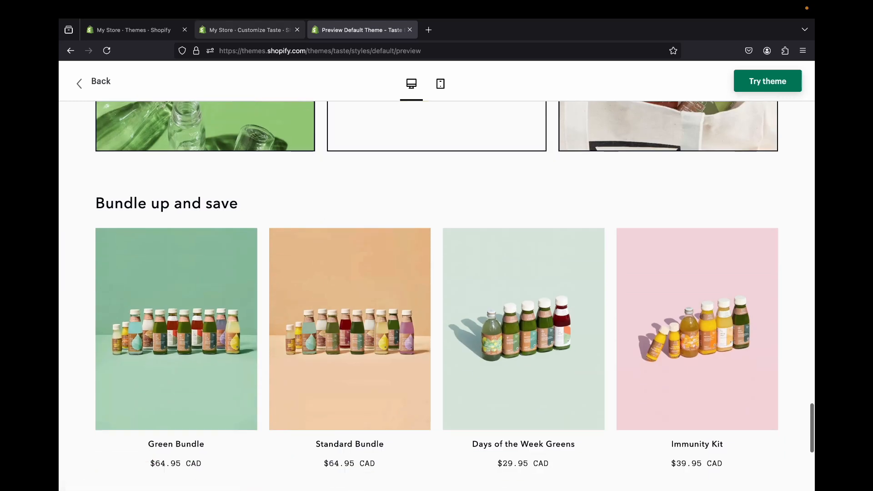
Add a Collection list section below the Multicolumn section of the home page.
{"action": "key", "text": "ctrl+shift+Tab"}
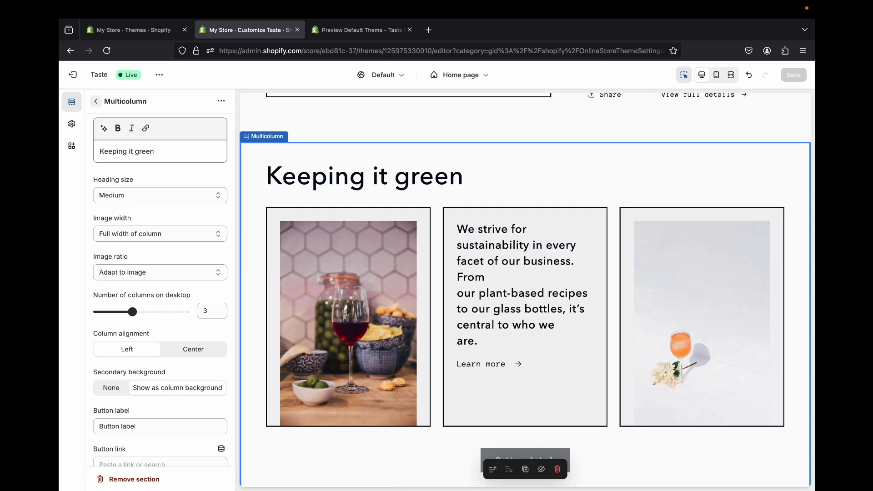
{"action": "left_click", "coordinate": [96, 102]}
{"action": "scroll", "coordinate": [318, 236], "scroll_direction": "down", "scroll_amount": 4}
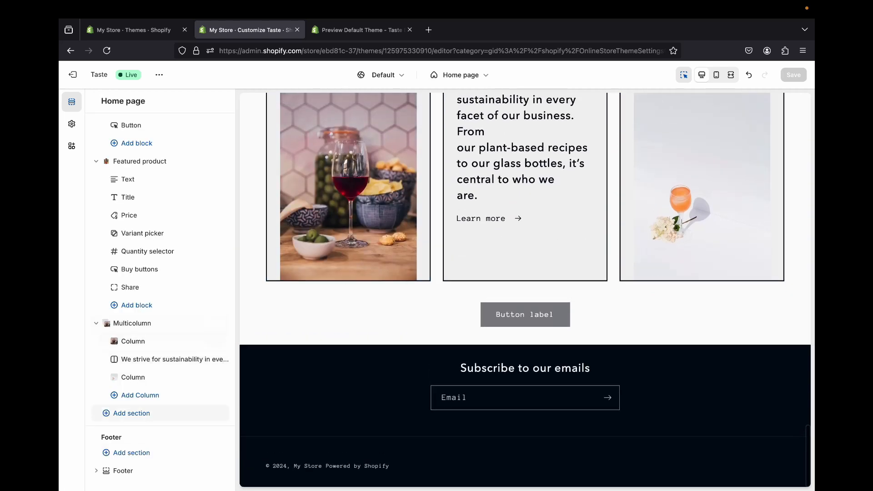
{"action": "left_click", "coordinate": [140, 395]}
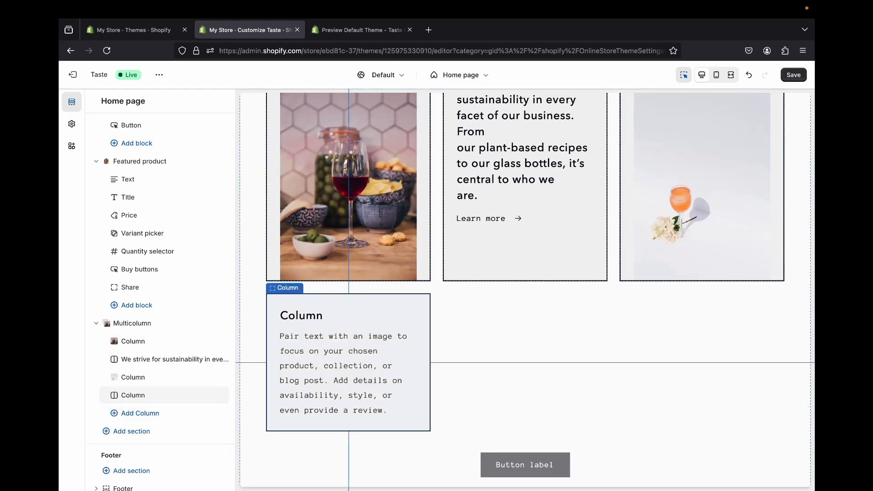
{"action": "left_click", "coordinate": [207, 395]}
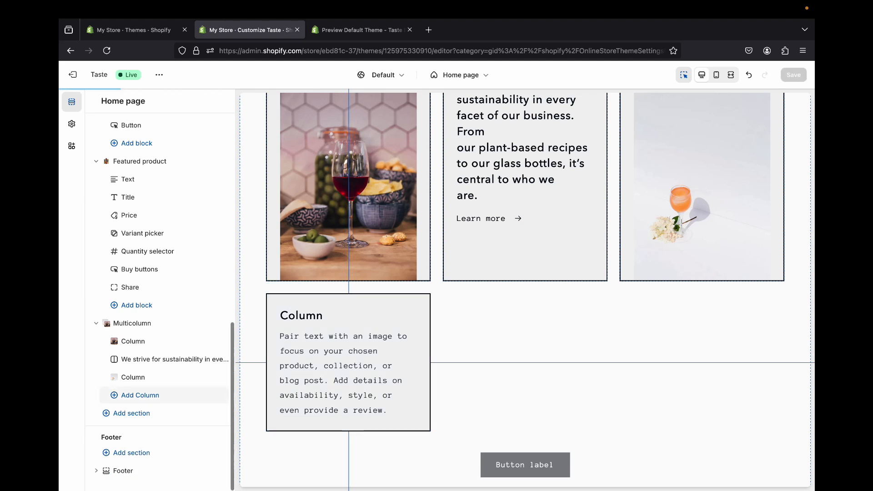
{"action": "left_click", "coordinate": [131, 413]}
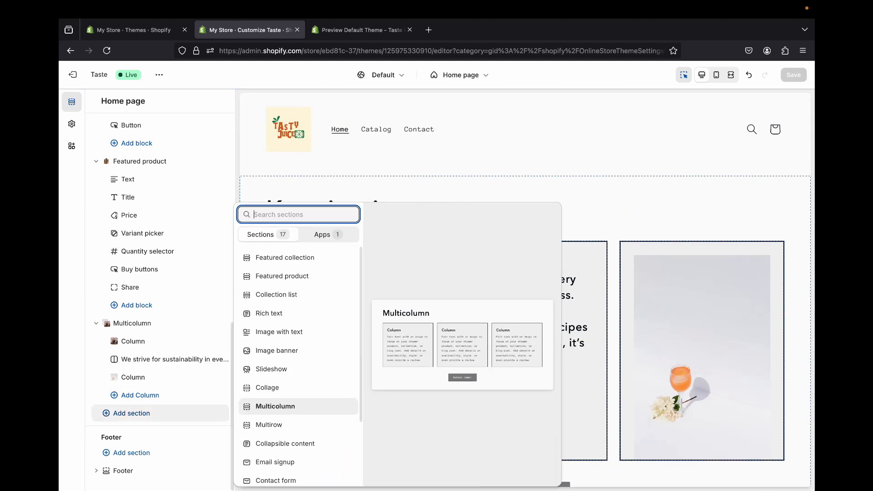
{"action": "scroll", "coordinate": [298, 403], "scroll_direction": "down", "scroll_amount": 3}
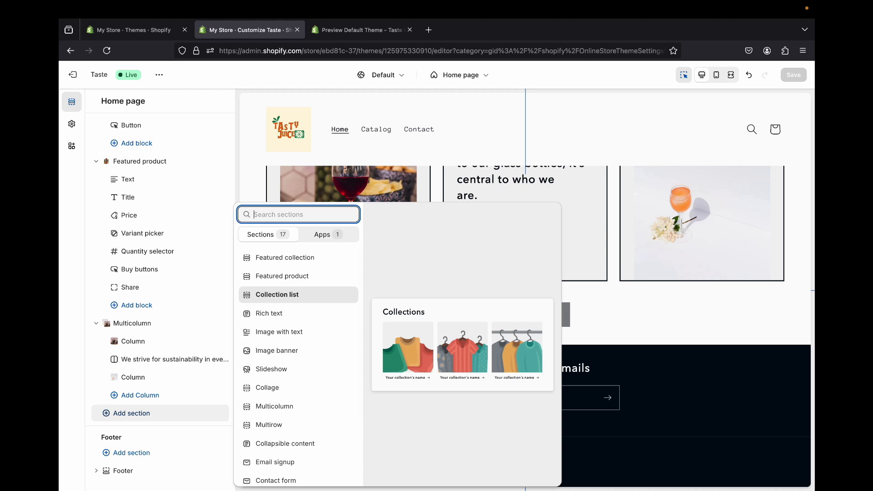
{"action": "left_click", "coordinate": [277, 294]}
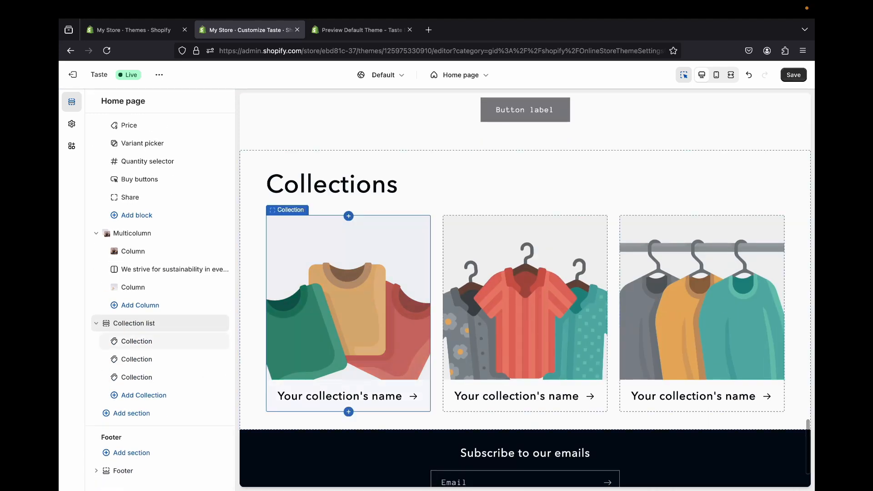
Assign the Can Juice Drinks collection to the first block of the Collection list and return to the section list.
{"action": "left_click", "coordinate": [136, 341]}
{"action": "left_click", "coordinate": [179, 147]}
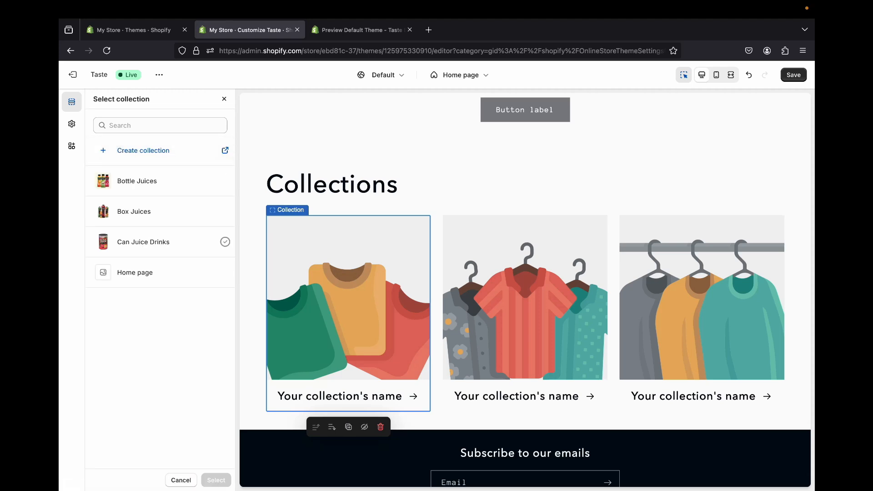
{"action": "left_click", "coordinate": [159, 242]}
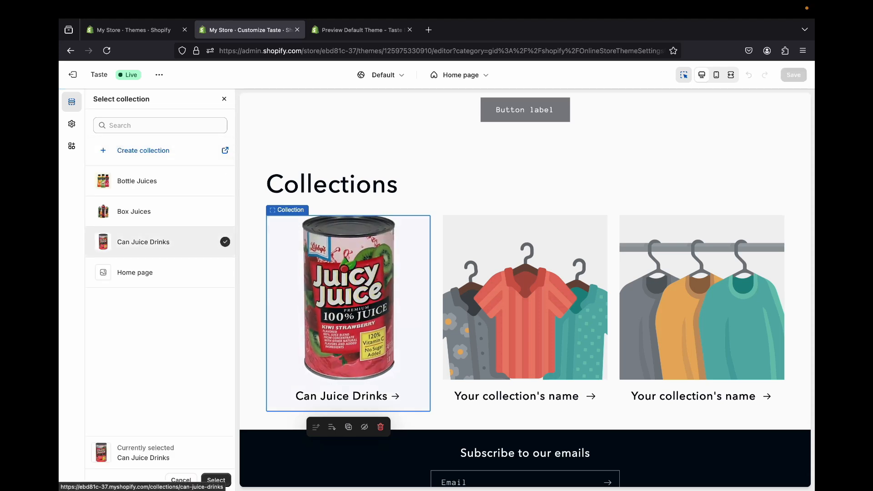
{"action": "left_click", "coordinate": [216, 481]}
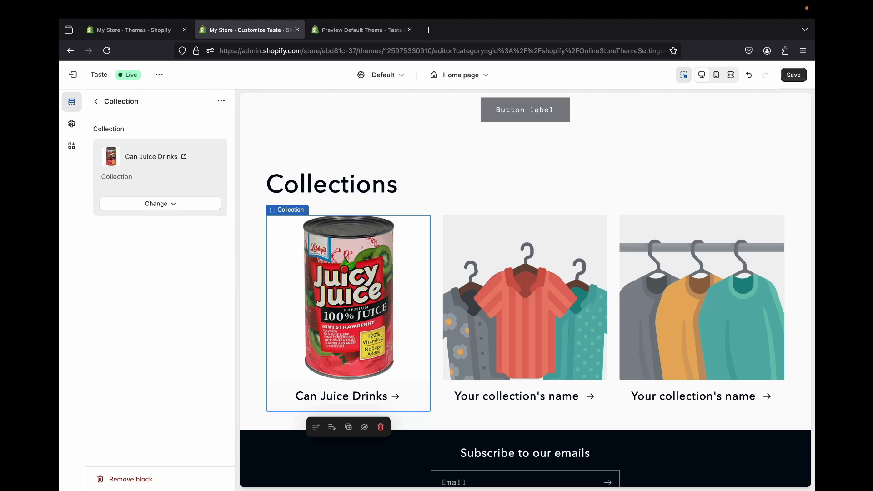
{"action": "left_click", "coordinate": [96, 101]}
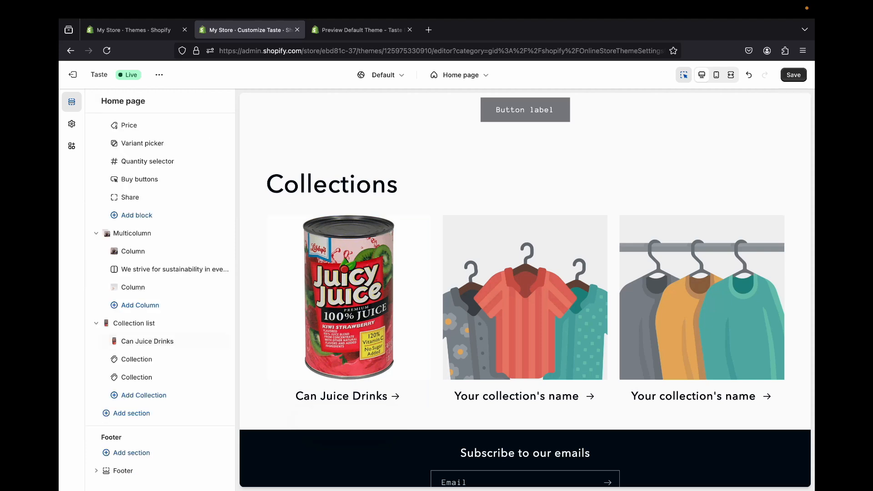
Assign the Bottle Juices collection to the second block of the Collection list.
{"action": "left_click", "coordinate": [135, 359]}
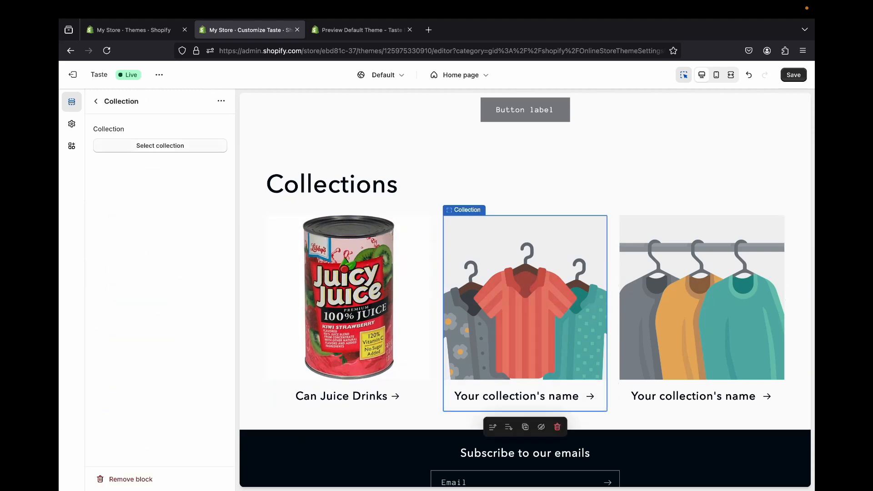
{"action": "left_click", "coordinate": [160, 145]}
{"action": "left_click", "coordinate": [137, 182]}
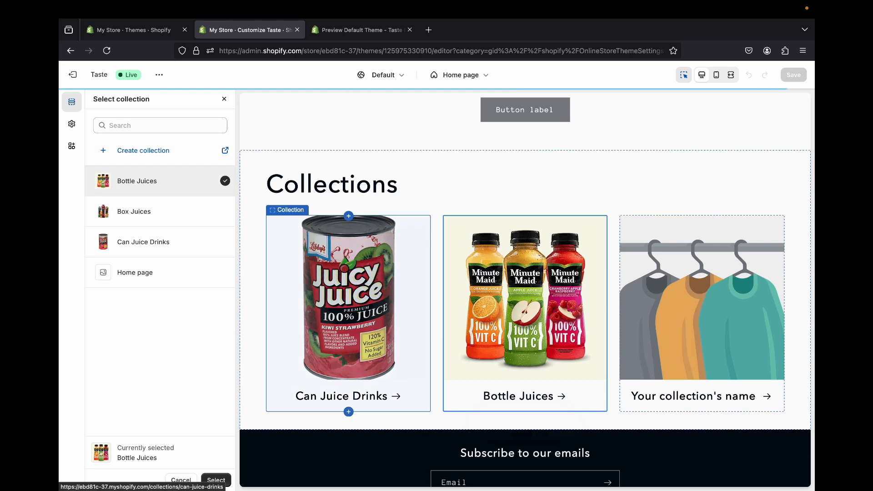
{"action": "left_click", "coordinate": [216, 481]}
Assign the Box Juices collection to the third block of the Collection list and return to the section list.
{"action": "left_click", "coordinate": [768, 397]}
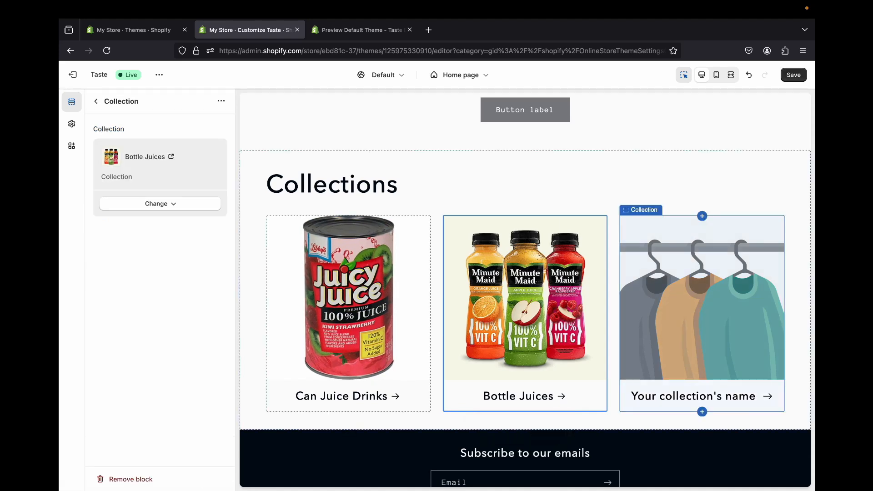
{"action": "left_click", "coordinate": [160, 146]}
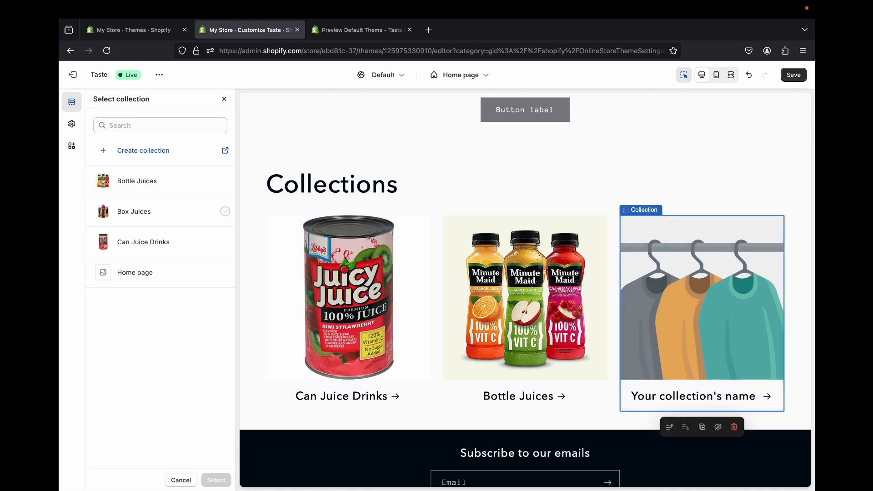
{"action": "left_click", "coordinate": [137, 181]}
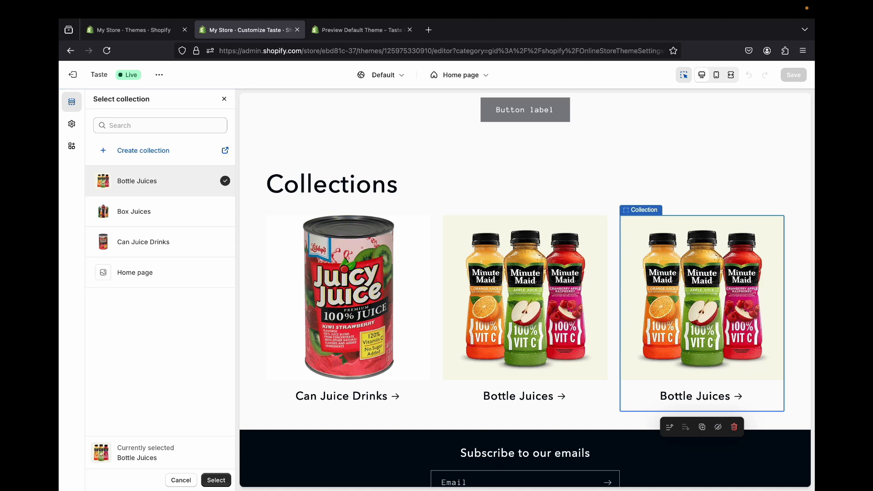
{"action": "left_click", "coordinate": [134, 211]}
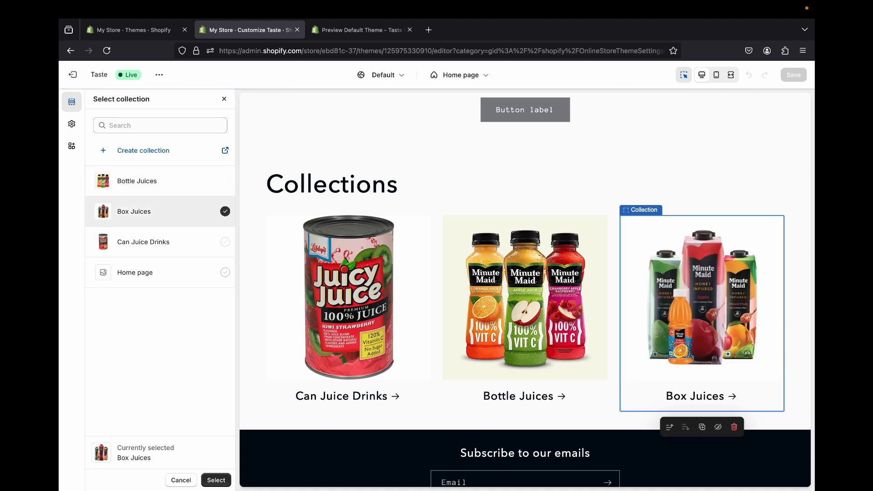
{"action": "left_click", "coordinate": [216, 481]}
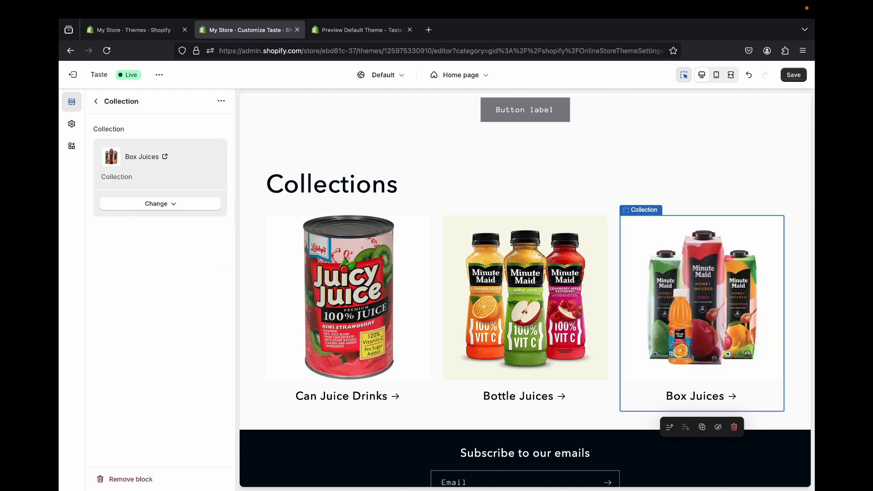
{"action": "left_click", "coordinate": [96, 102]}
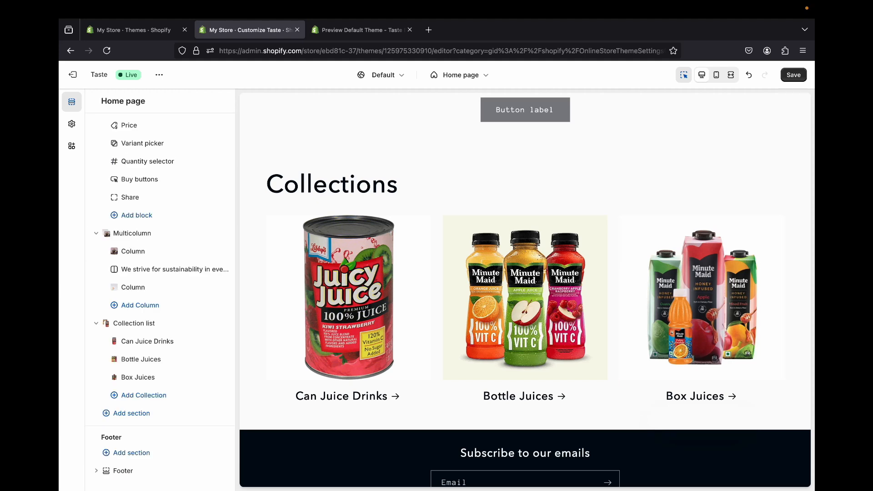
Copy the "Bundle up and save" heading from the theme preview and use it as the Collection list section's heading.
{"action": "left_click", "coordinate": [359, 29]}
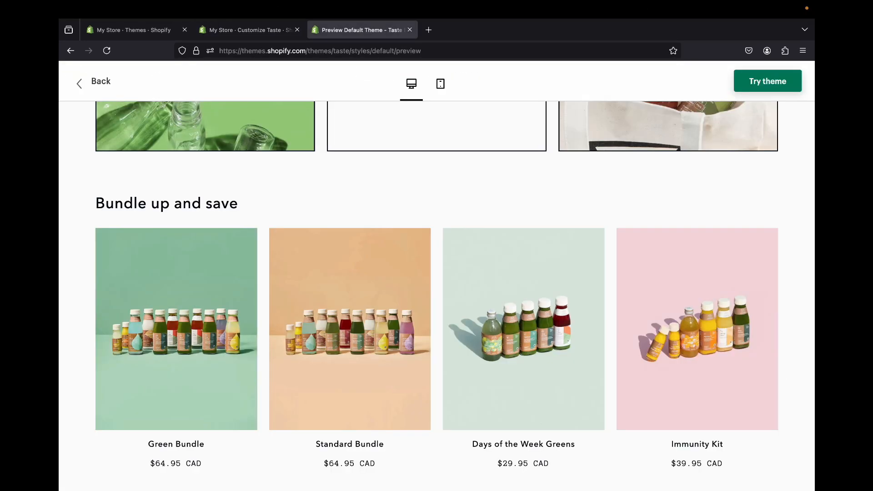
{"action": "left_click_drag", "start_coordinate": [239, 203], "coordinate": [105, 204]}
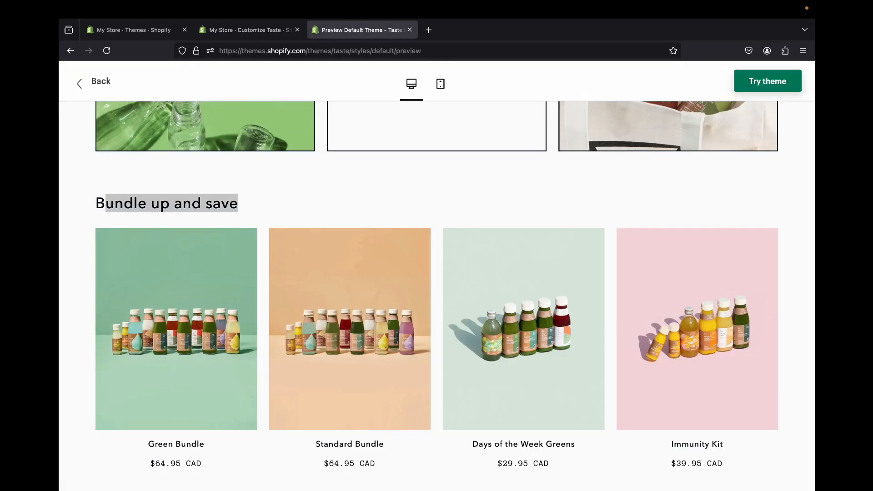
{"action": "right_click", "coordinate": [137, 194]}
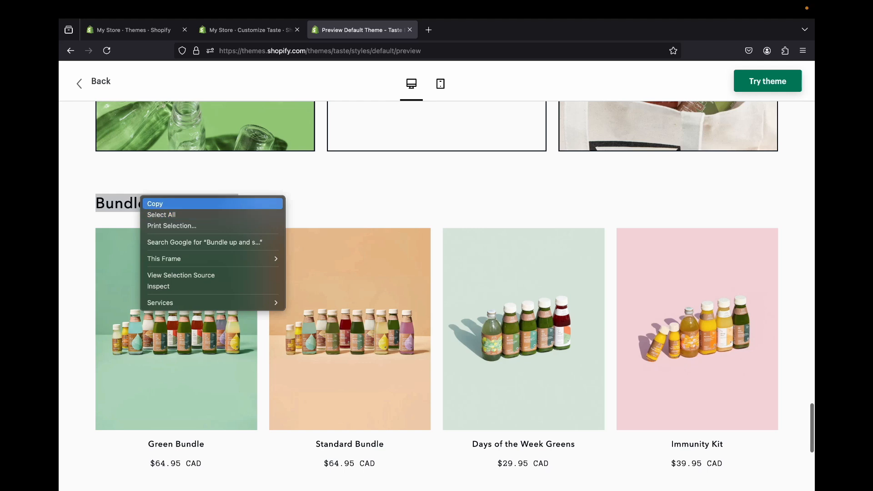
{"action": "left_click", "coordinate": [150, 201]}
{"action": "left_click", "coordinate": [250, 29]}
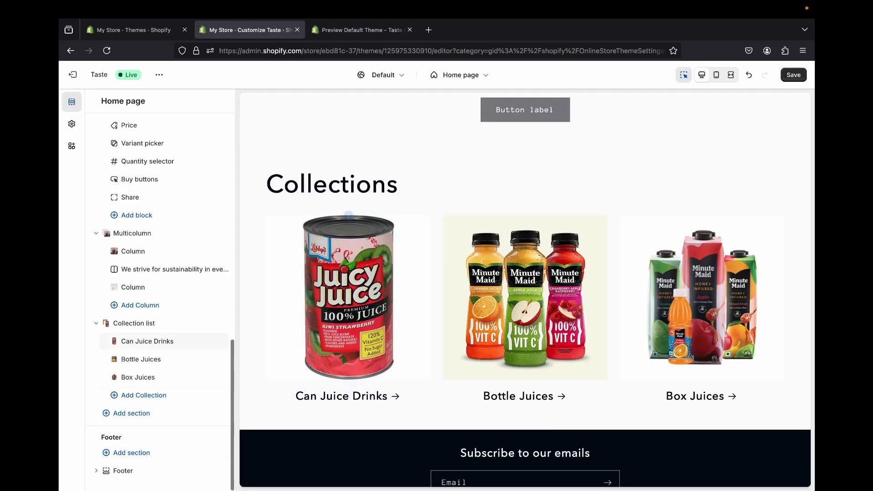
{"action": "left_click", "coordinate": [133, 324]}
{"action": "double_click", "coordinate": [119, 170]}
{"action": "key", "text": "BackSpace"}
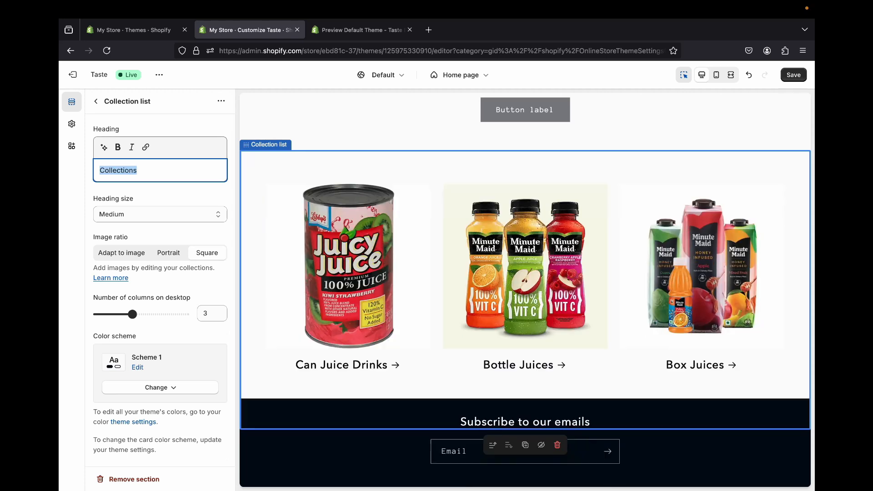
{"action": "right_click", "coordinate": [108, 169]}
{"action": "left_click", "coordinate": [123, 225]}
Clear the button label of the "Keeping it green" Multicolumn section and save the home page.
{"action": "left_click", "coordinate": [328, 120]}
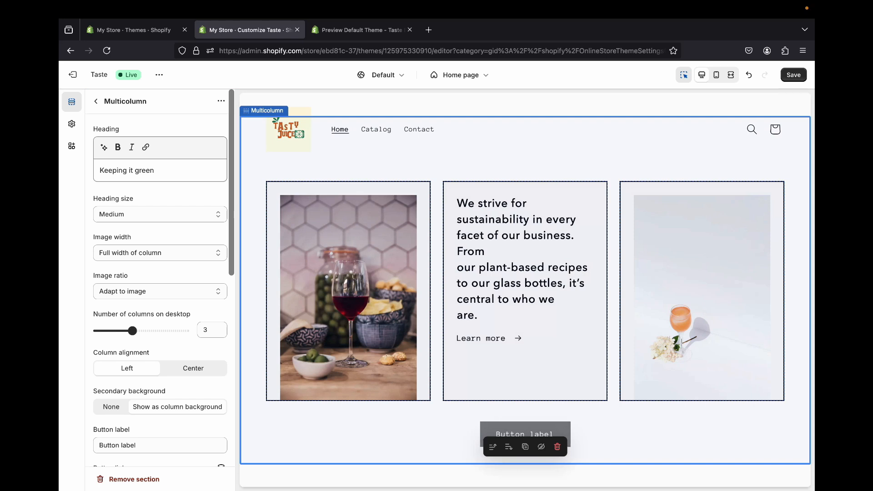
{"action": "left_click", "coordinate": [512, 273]}
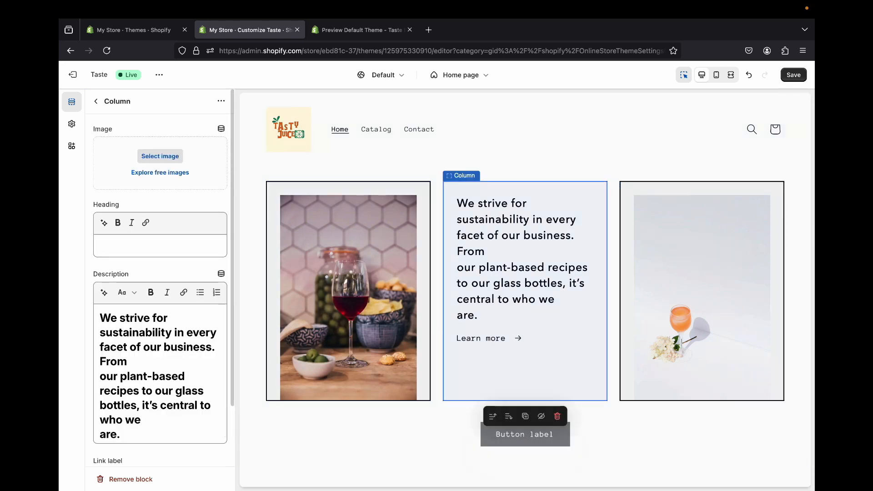
{"action": "scroll", "coordinate": [349, 282], "scroll_direction": "down", "scroll_amount": 2}
{"action": "left_click", "coordinate": [525, 349]}
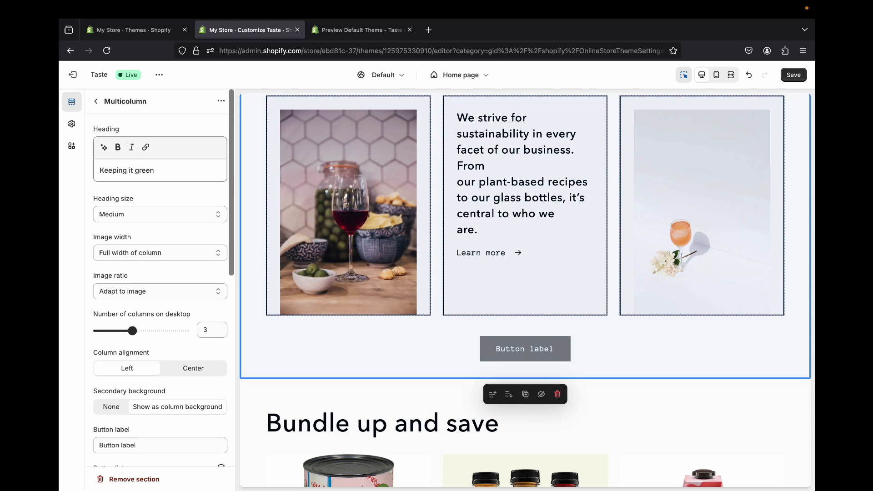
{"action": "triple_click", "coordinate": [122, 446]}
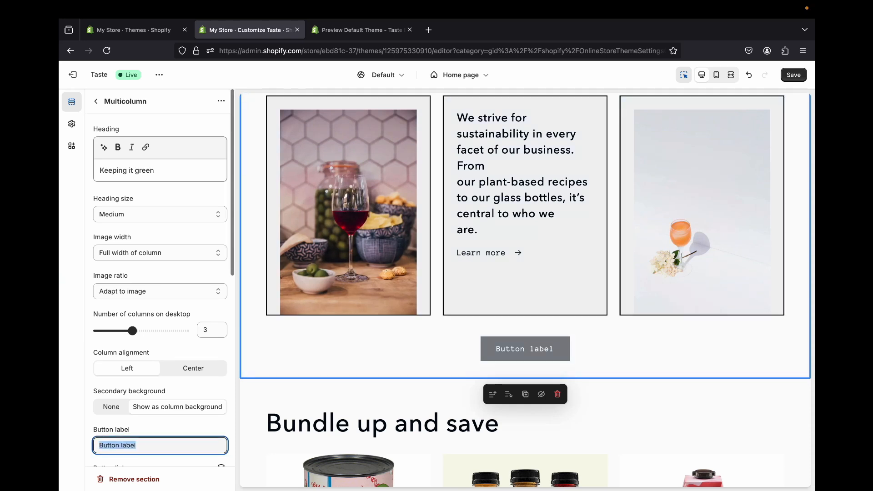
{"action": "key", "text": "BackSpace"}
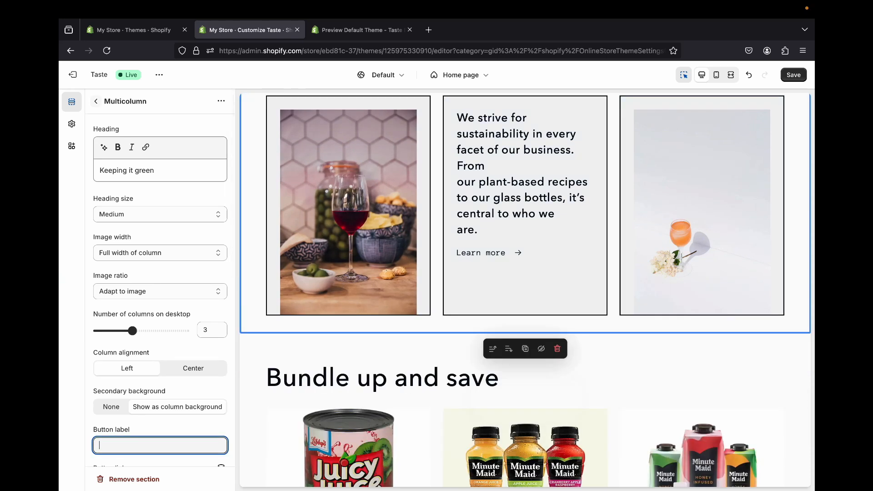
{"action": "left_click", "coordinate": [96, 102]}
{"action": "left_click", "coordinate": [794, 75]}
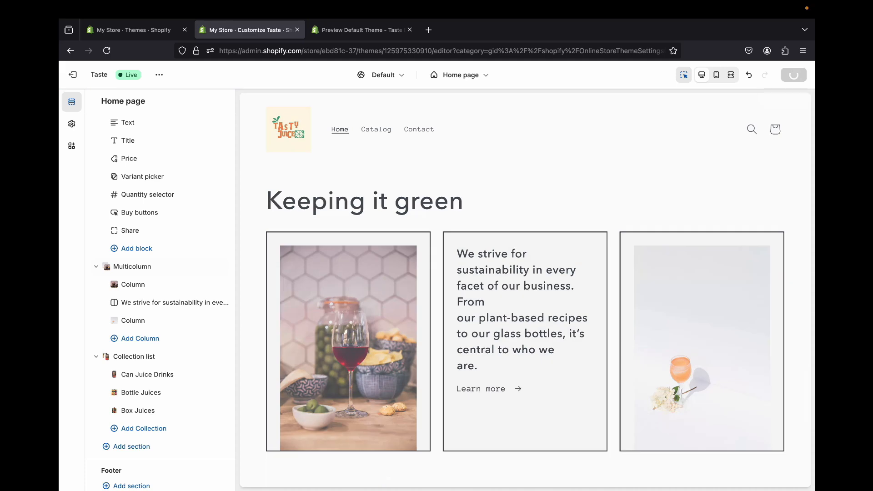
Review the finished home page and compare its sections with the theme preview from header to footer.
{"action": "scroll", "coordinate": [725, 265], "scroll_direction": "down", "scroll_amount": 10}
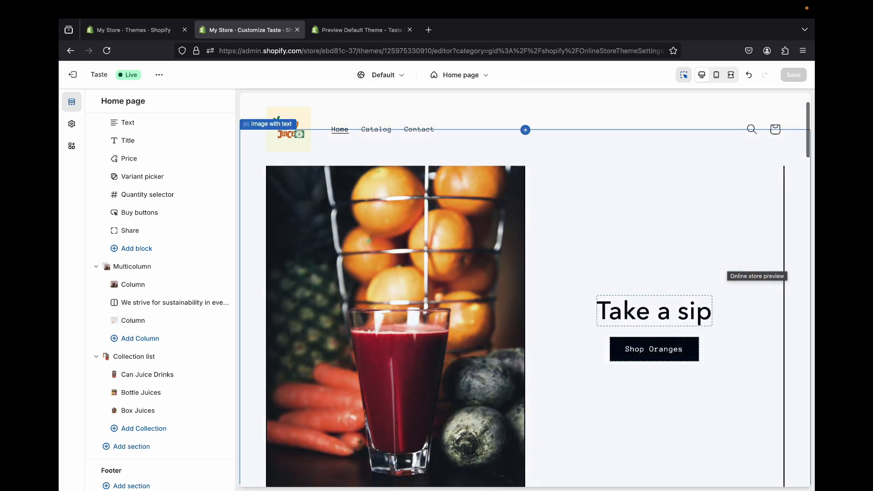
{"action": "left_click", "coordinate": [362, 30]}
{"action": "scroll", "coordinate": [578, 253], "scroll_direction": "up", "scroll_amount": 20}
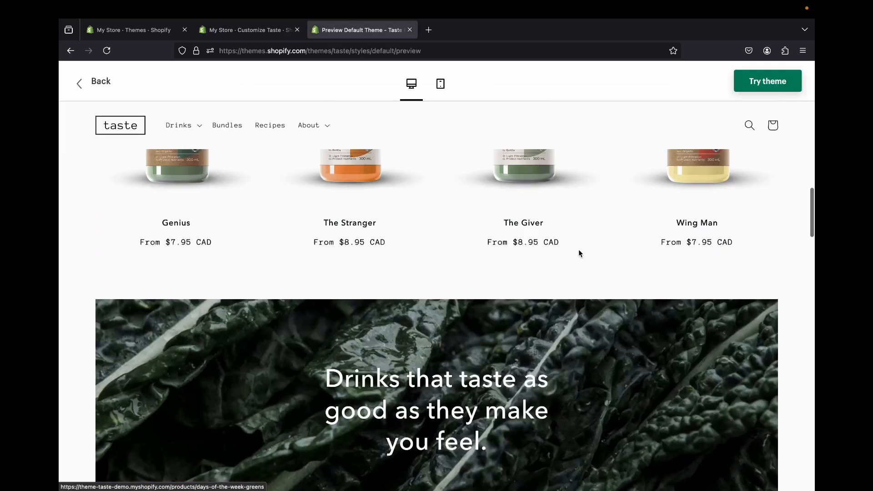
{"action": "scroll", "coordinate": [579, 250], "scroll_direction": "down", "scroll_amount": 3}
{"action": "scroll", "coordinate": [579, 250], "scroll_direction": "up", "scroll_amount": 3}
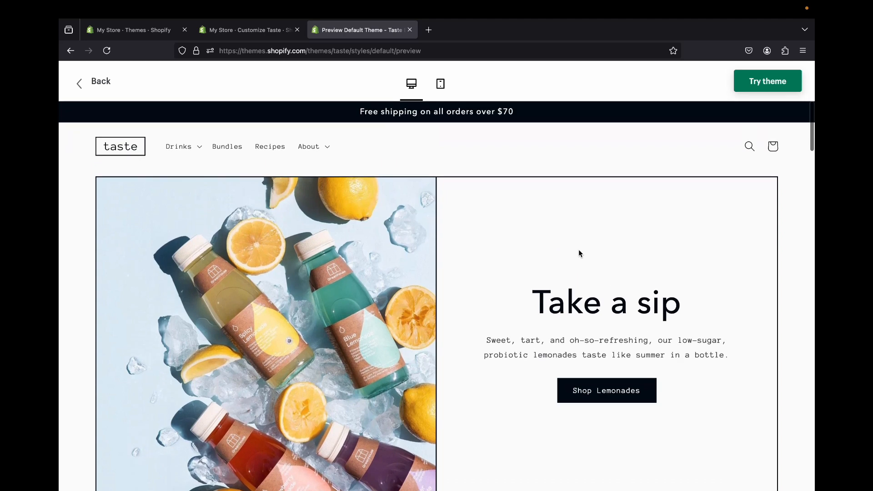
{"action": "scroll", "coordinate": [579, 250], "scroll_direction": "down", "scroll_amount": 15}
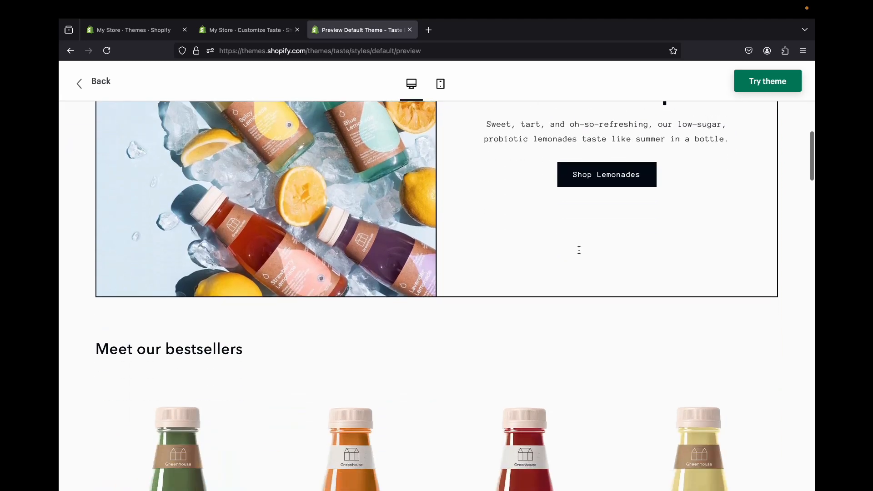
{"action": "scroll", "coordinate": [579, 250], "scroll_direction": "down", "scroll_amount": 20}
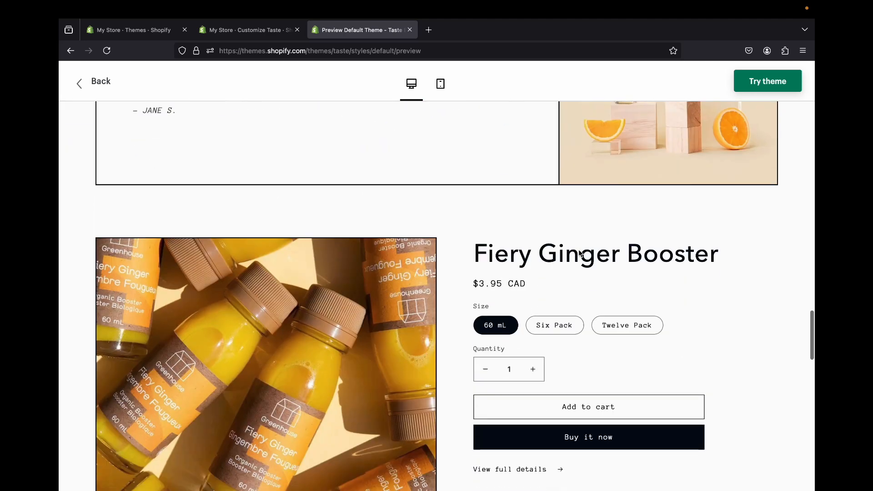
{"action": "scroll", "coordinate": [580, 251], "scroll_direction": "down", "scroll_amount": 10}
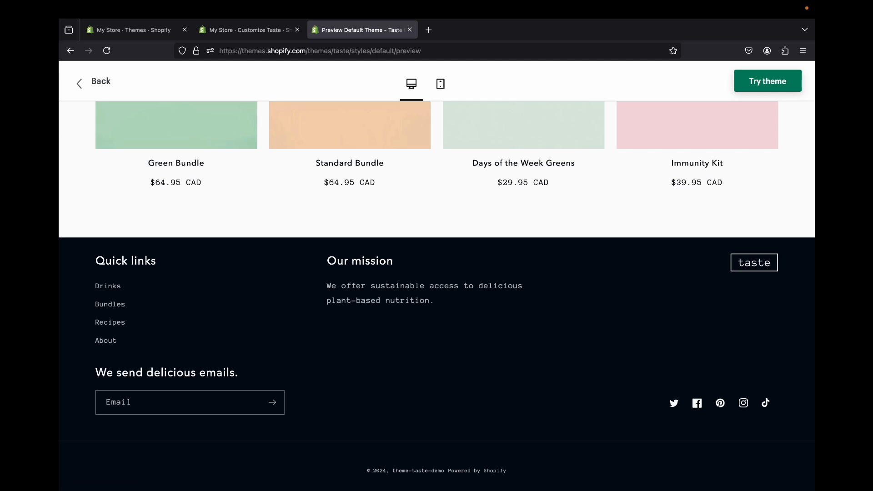
{"action": "scroll", "coordinate": [270, 147], "scroll_direction": "up", "scroll_amount": 15}
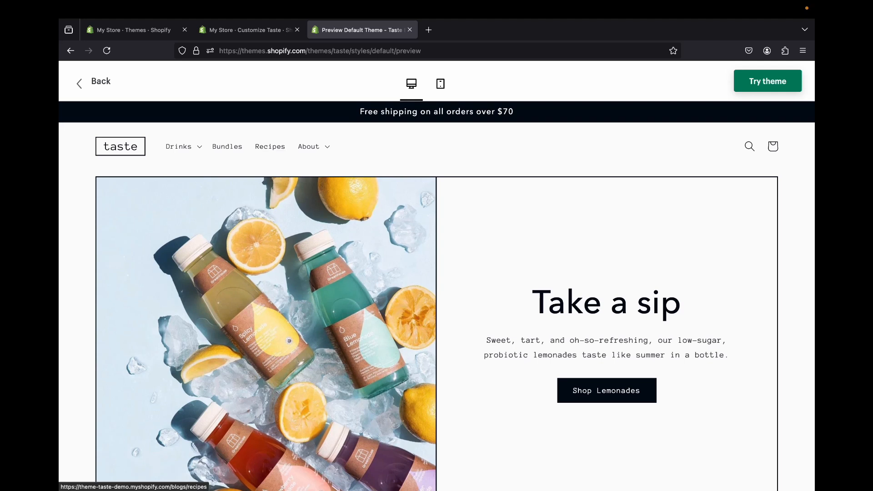
Return to the theme editor and examine the colors of Schemes 1, 2, 3 and 5 in the theme settings.
{"action": "left_click", "coordinate": [245, 30]}
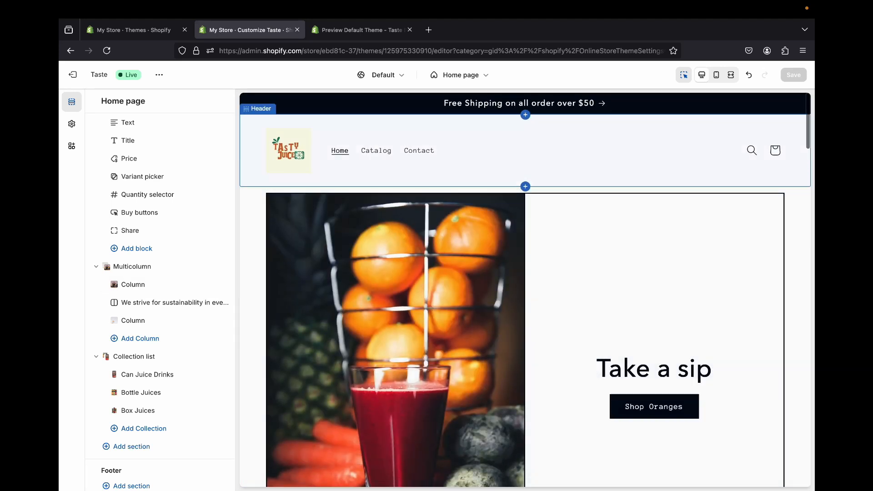
{"action": "left_click", "coordinate": [71, 124]}
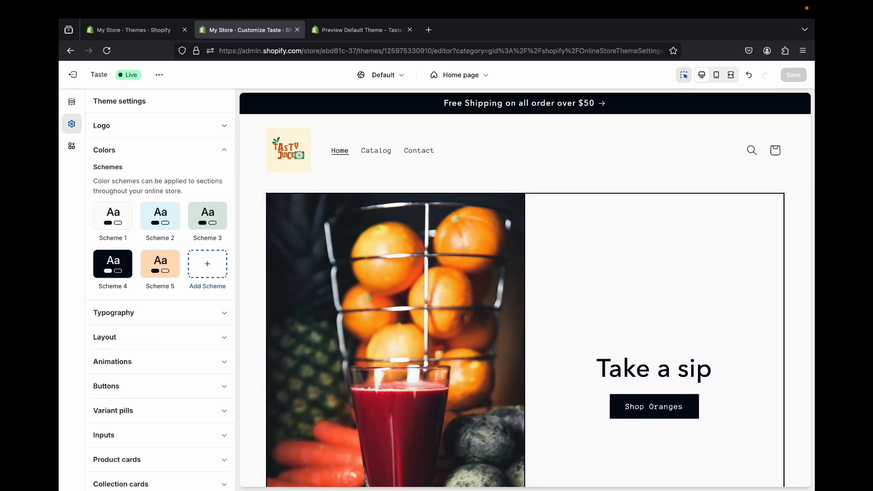
{"action": "left_click", "coordinate": [113, 217]}
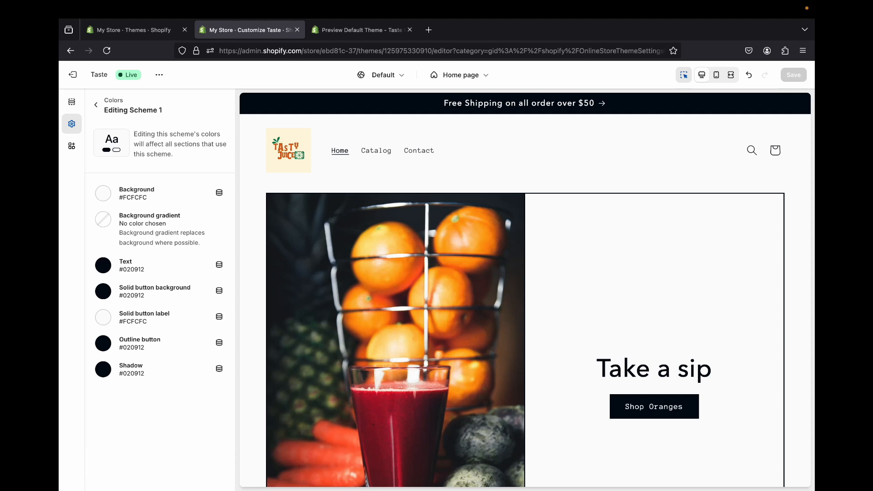
{"action": "left_click", "coordinate": [95, 105]}
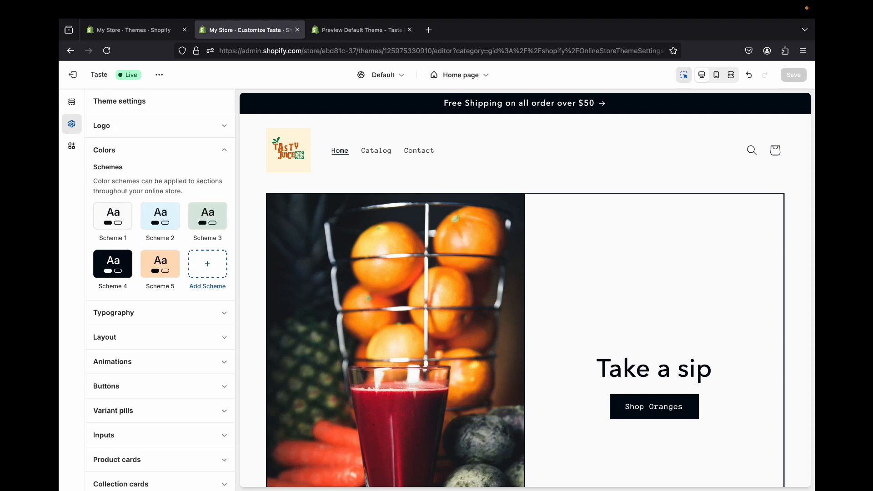
{"action": "left_click", "coordinate": [160, 217]}
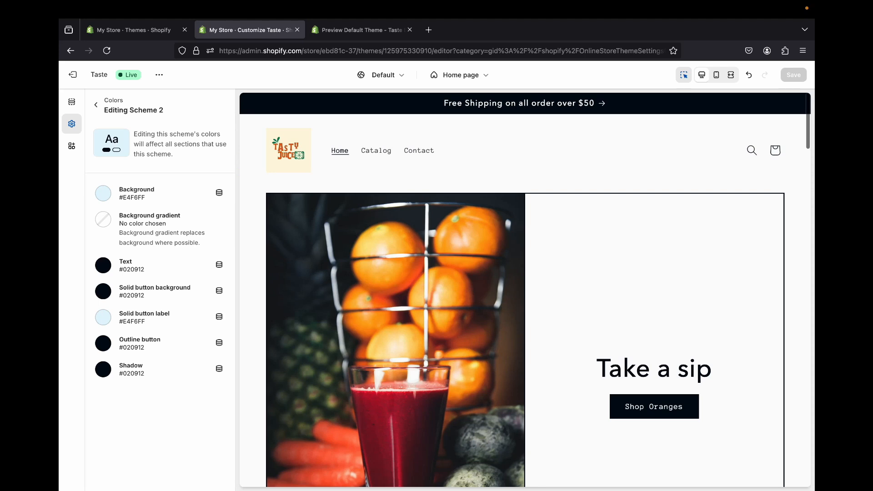
{"action": "left_click", "coordinate": [103, 193]}
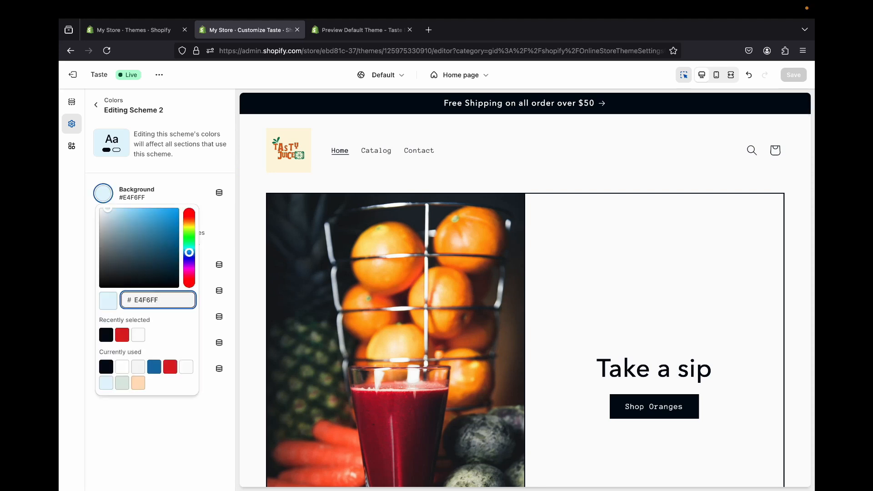
{"action": "left_click", "coordinate": [103, 193]}
{"action": "left_click", "coordinate": [96, 104]}
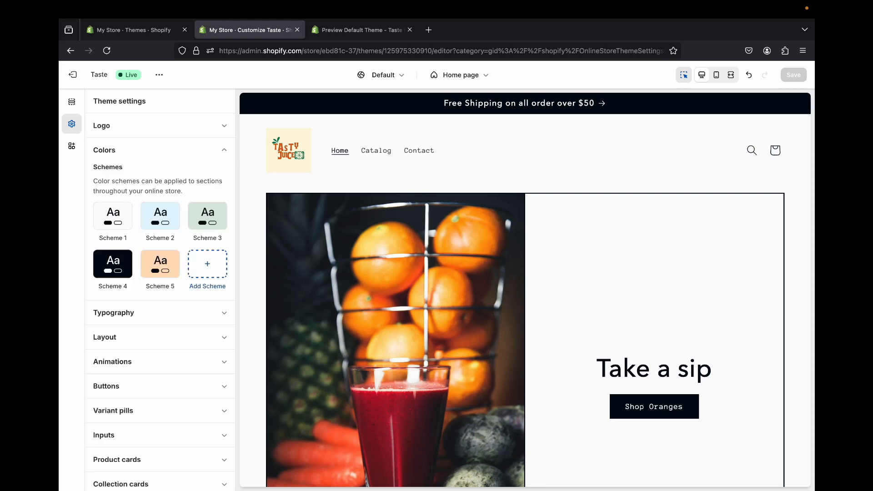
{"action": "left_click", "coordinate": [207, 216]}
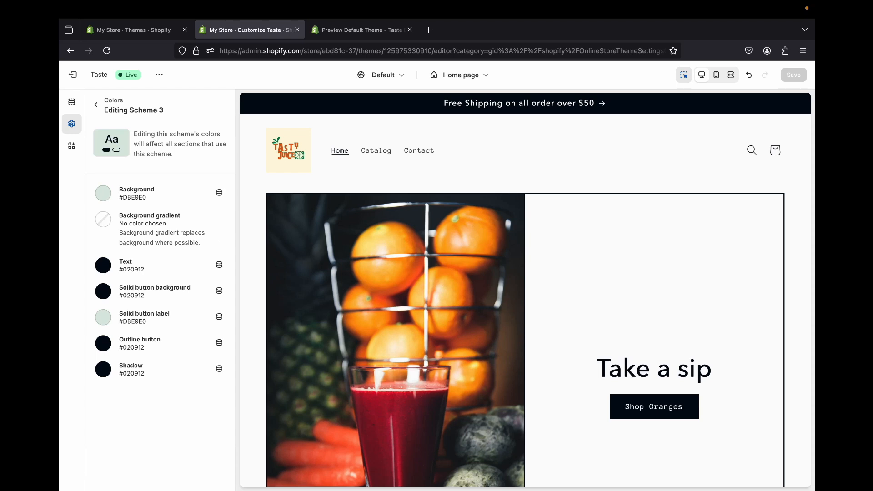
{"action": "left_click", "coordinate": [96, 105]}
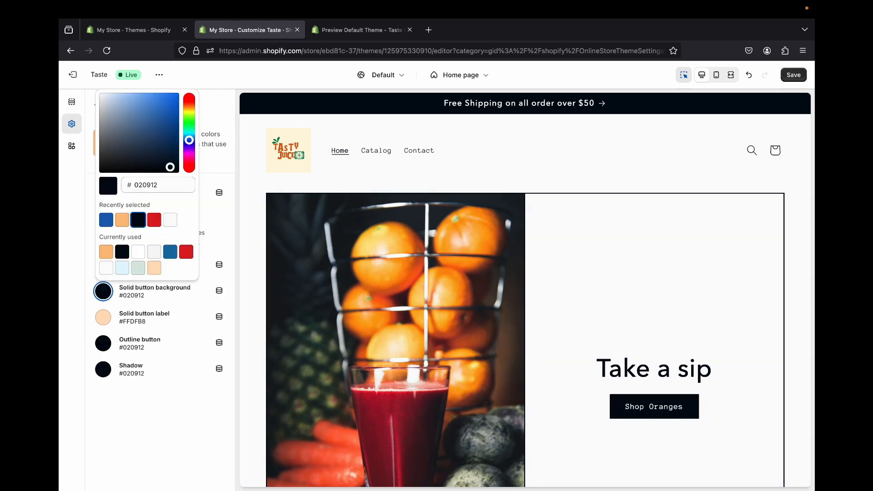
{"action": "key", "text": "Escape"}
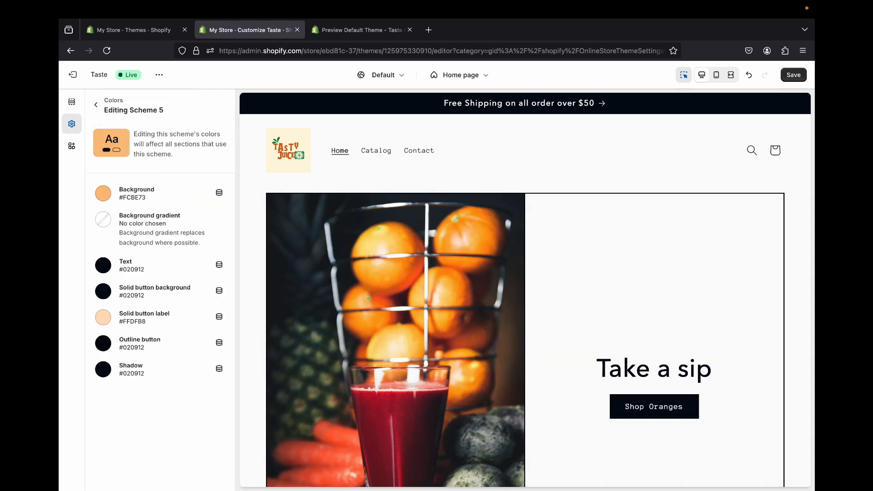
{"action": "left_click", "coordinate": [96, 104]}
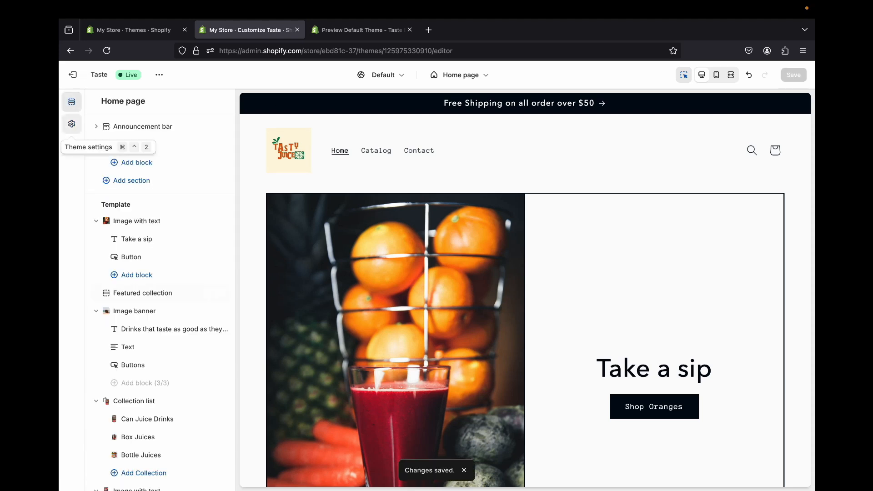
Open the font selection for headings in the theme's typography settings.
{"action": "left_click", "coordinate": [72, 124]}
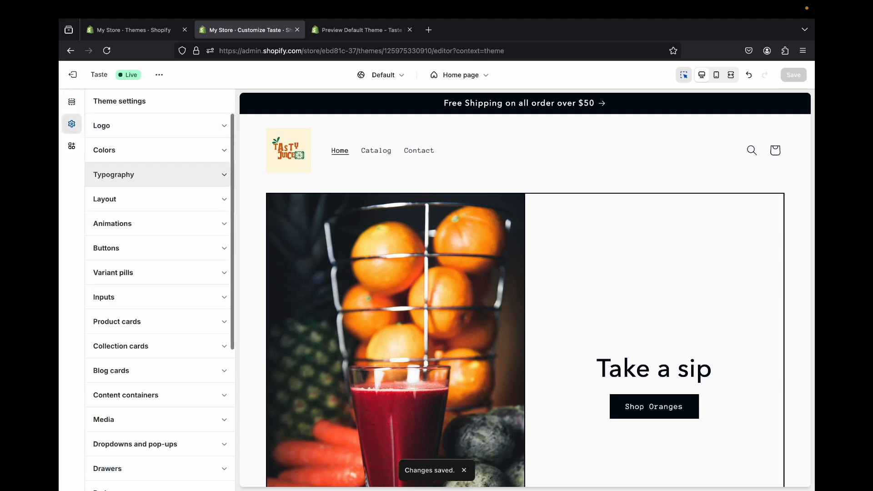
{"action": "left_click", "coordinate": [137, 174]}
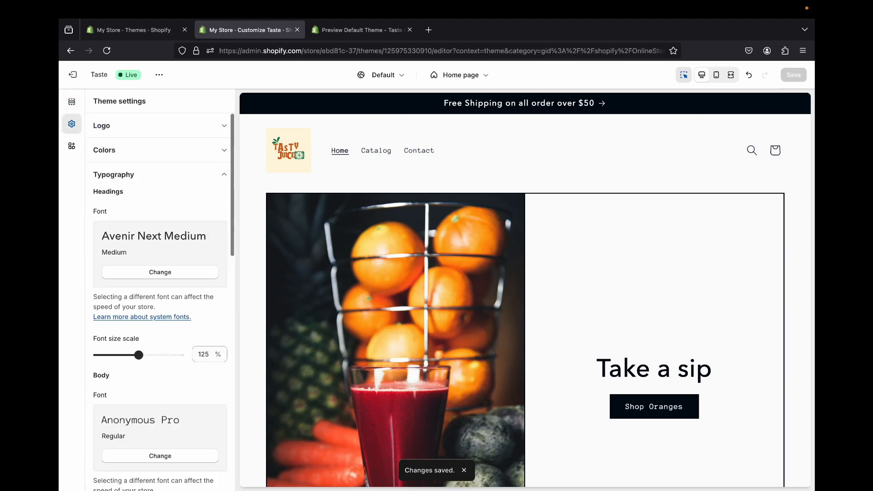
{"action": "scroll", "coordinate": [526, 290], "scroll_direction": "down", "scroll_amount": 9}
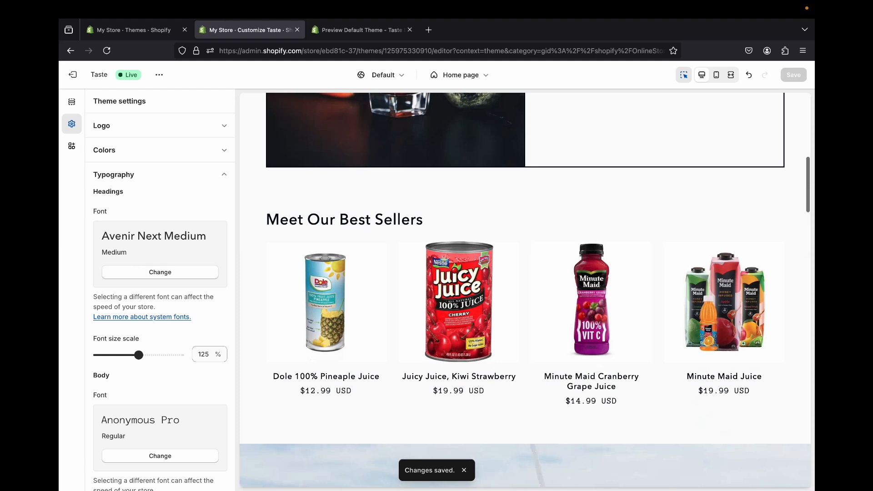
{"action": "left_click", "coordinate": [160, 272]}
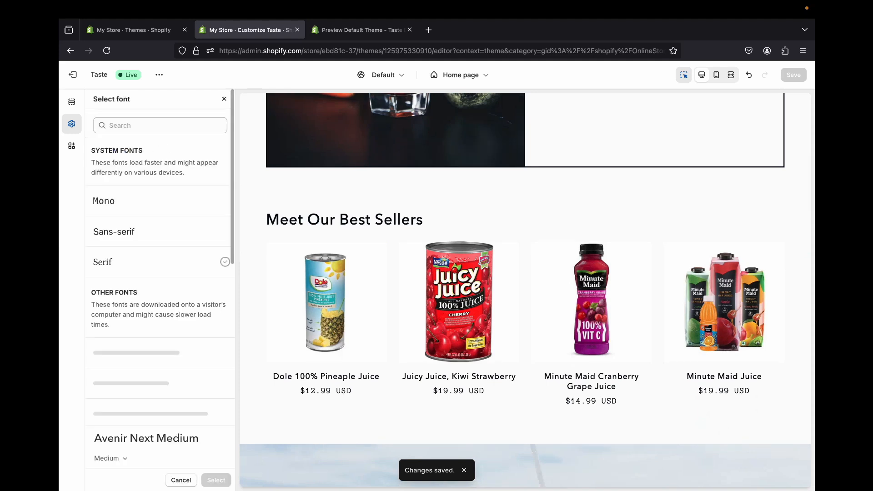
Try Serif, Akko and Alfie as the theme's heading font.
{"action": "left_click", "coordinate": [160, 265]}
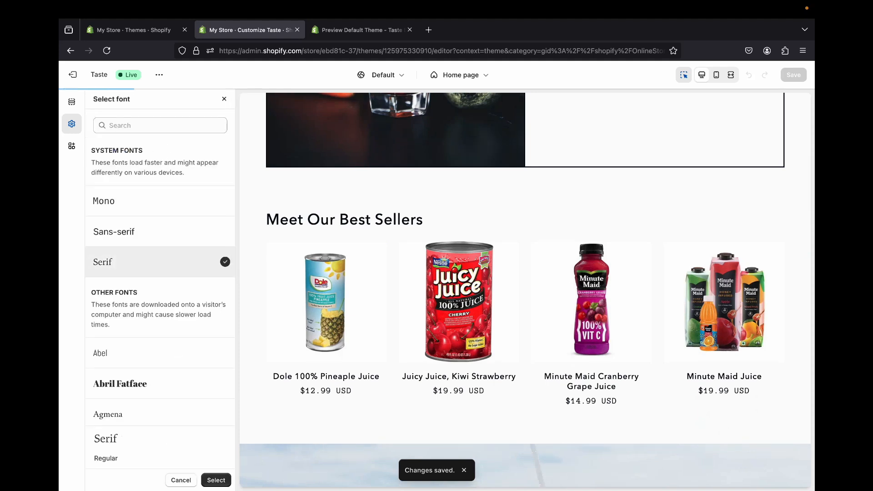
{"action": "scroll", "coordinate": [160, 268], "scroll_direction": "down", "scroll_amount": 4}
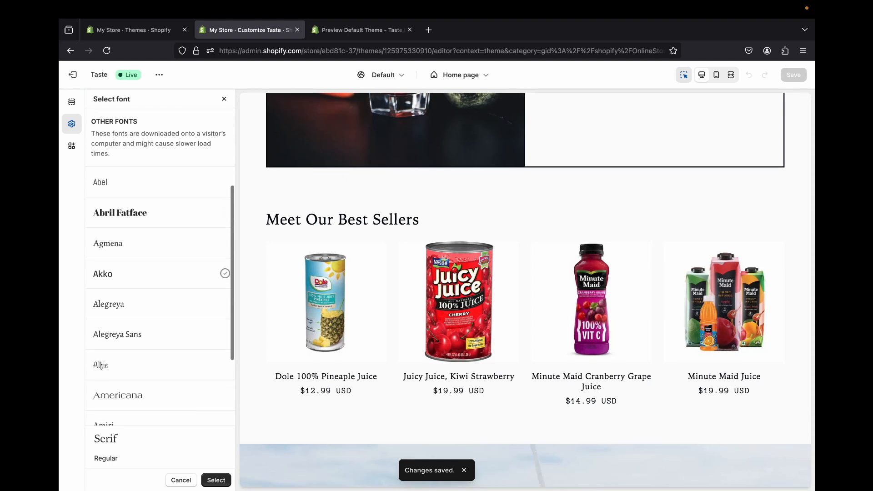
{"action": "left_click", "coordinate": [160, 274]}
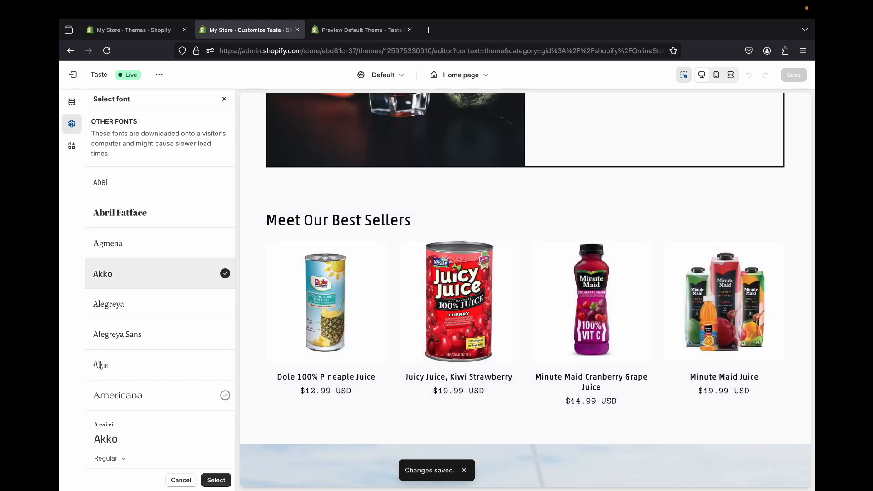
{"action": "left_click", "coordinate": [160, 365]}
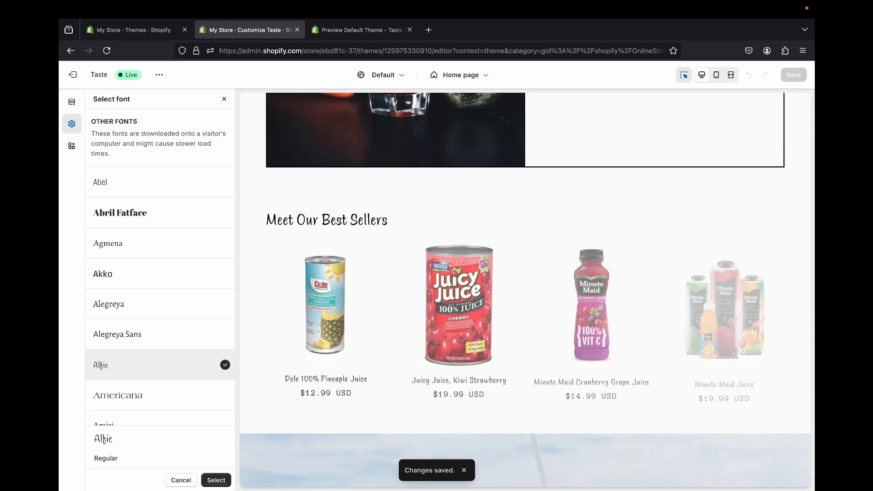
{"action": "scroll", "coordinate": [159, 307], "scroll_direction": "down", "scroll_amount": 3}
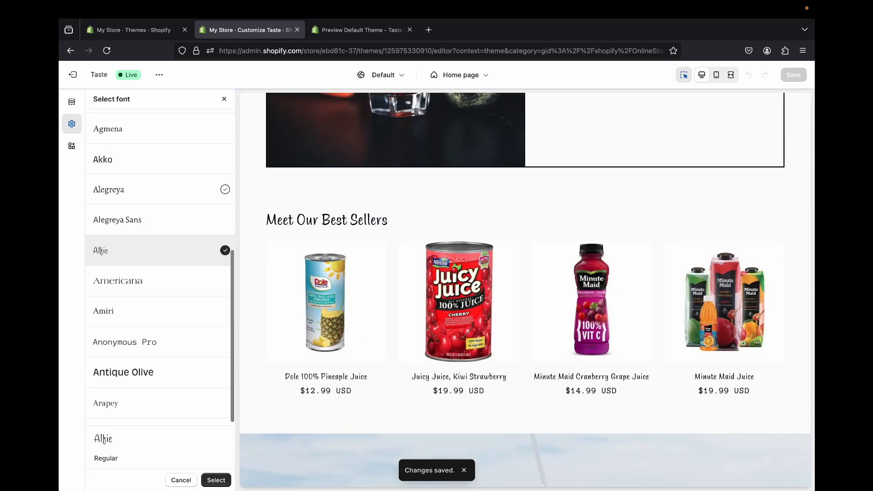
Choose Amiri as the theme's heading font and apply it.
{"action": "left_click", "coordinate": [159, 311]}
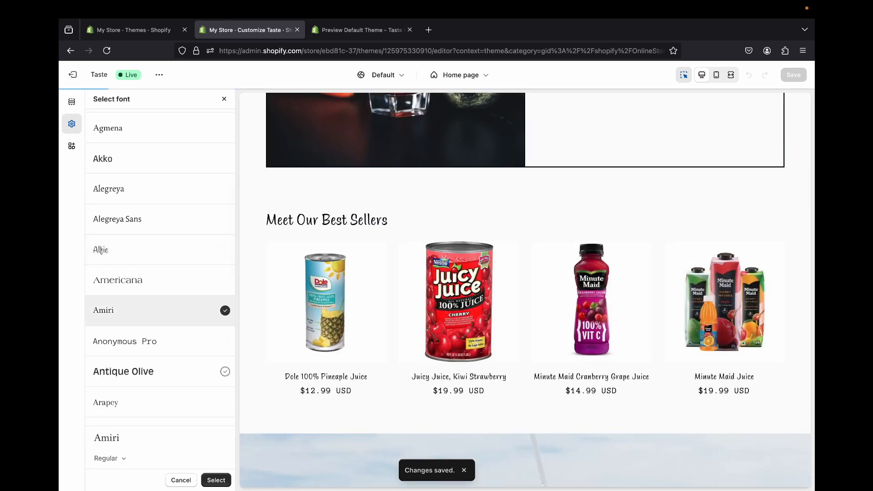
{"action": "scroll", "coordinate": [159, 260], "scroll_direction": "down", "scroll_amount": 3}
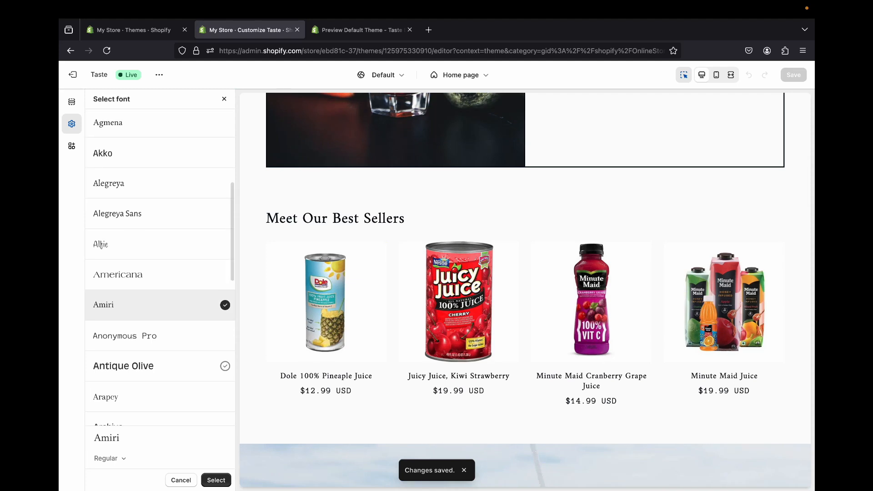
{"action": "left_click", "coordinate": [216, 481]}
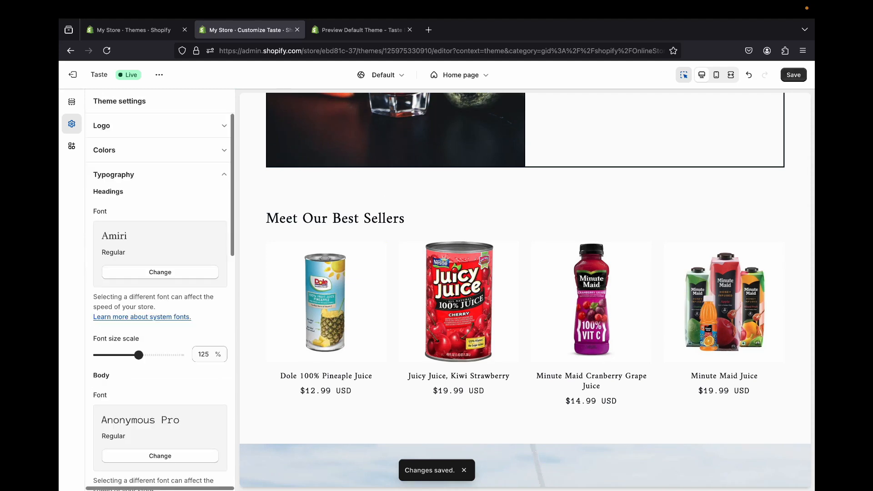
Set the theme's body font to Sans-serif and save the theme.
{"action": "scroll", "coordinate": [159, 291], "scroll_direction": "down", "scroll_amount": 3}
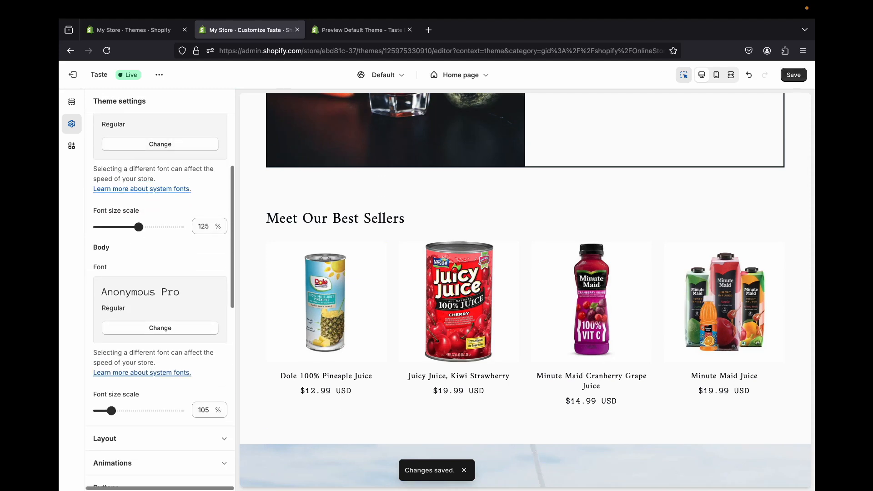
{"action": "left_click", "coordinate": [160, 328]}
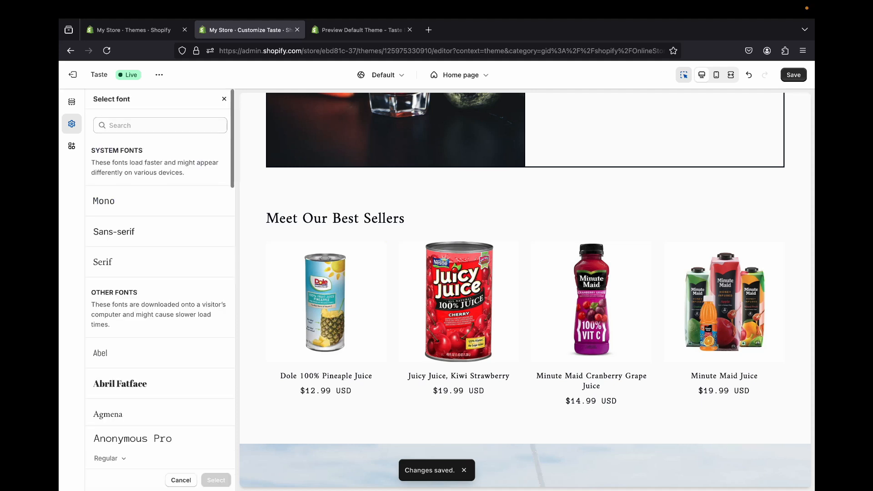
{"action": "left_click", "coordinate": [160, 232]}
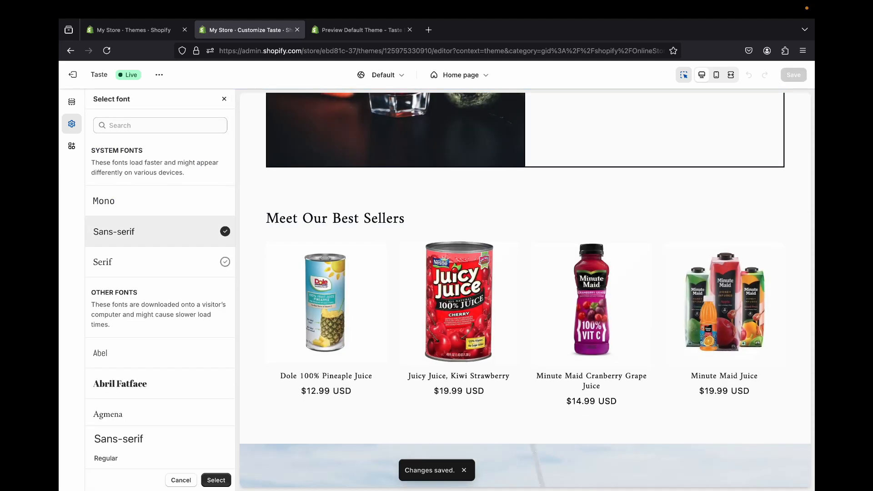
{"action": "left_click", "coordinate": [216, 481]}
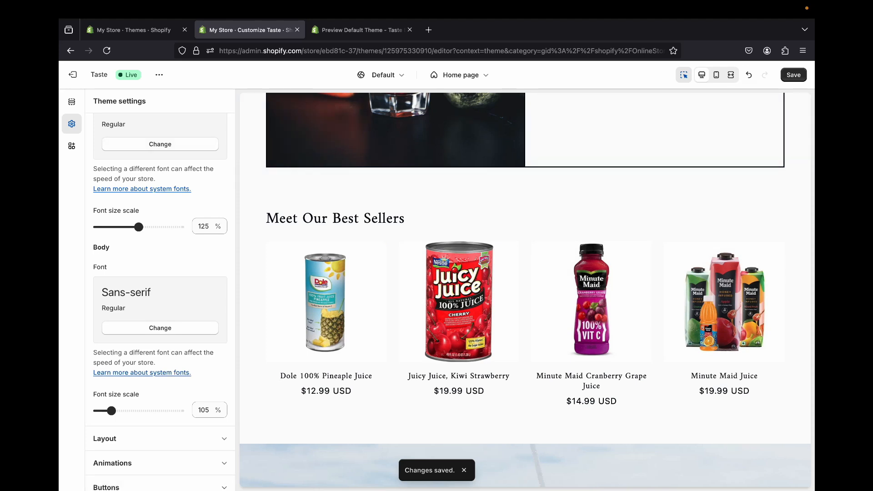
{"action": "left_click", "coordinate": [793, 75]}
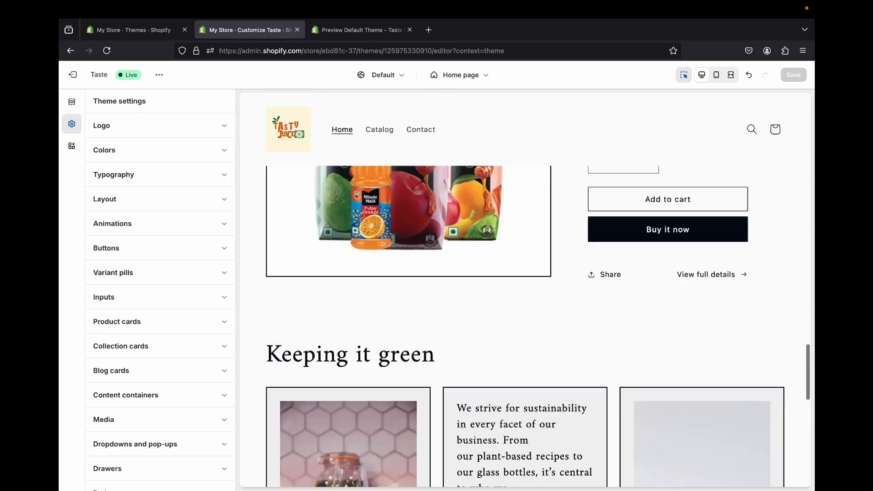
Review the fonts across the home page and examine the About submenu in the theme preview's header.
{"action": "scroll", "coordinate": [702, 227], "scroll_direction": "up", "scroll_amount": 20}
{"action": "scroll", "coordinate": [702, 227], "scroll_direction": "down", "scroll_amount": 20}
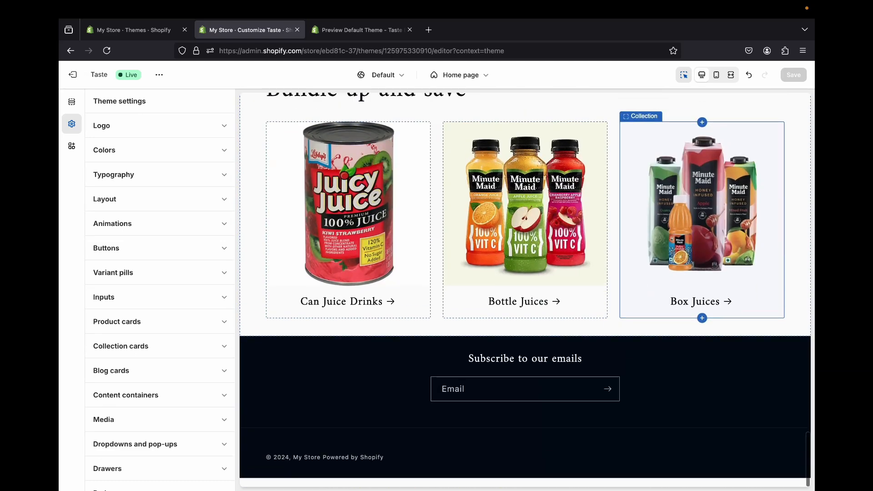
{"action": "scroll", "coordinate": [525, 292], "scroll_direction": "up", "scroll_amount": 20}
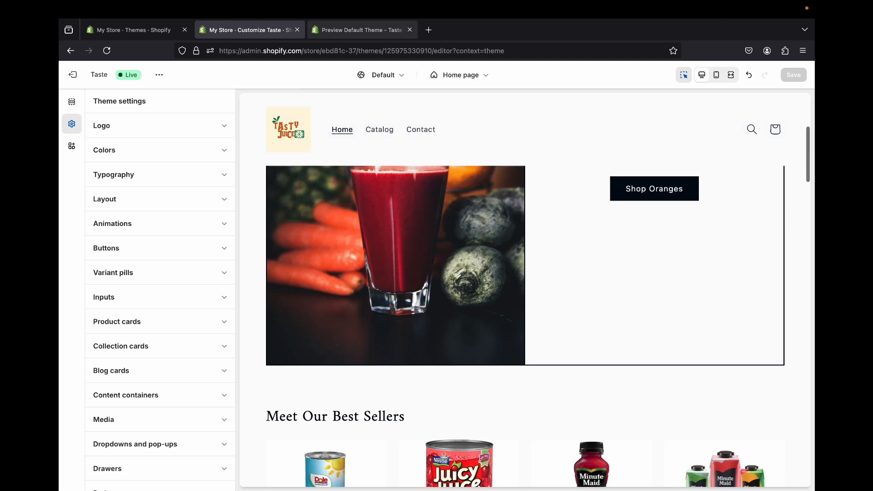
{"action": "left_click", "coordinate": [359, 30]}
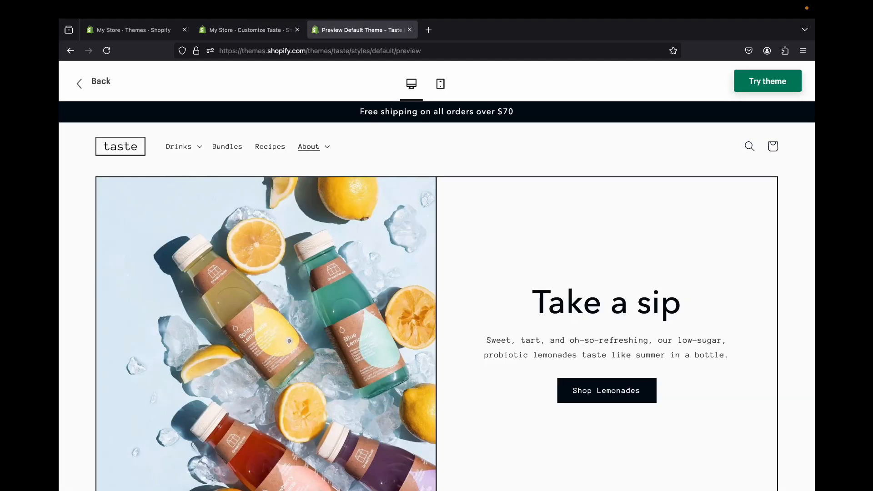
{"action": "left_click", "coordinate": [309, 146]}
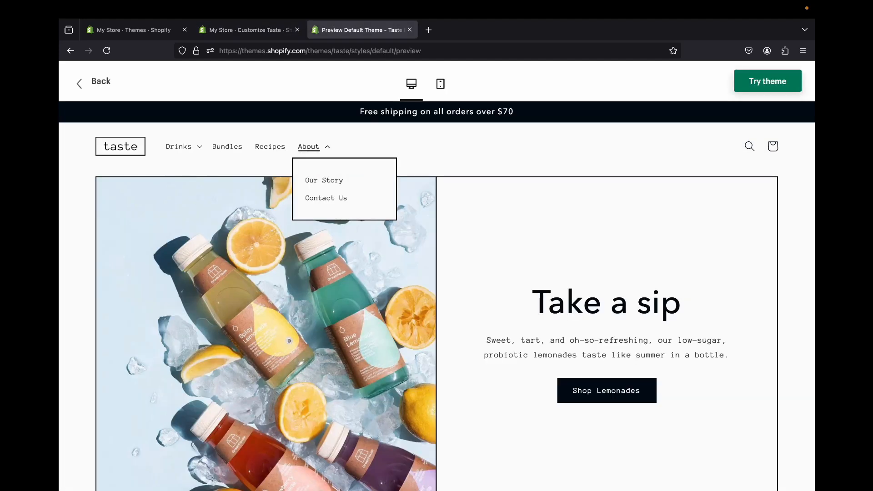
{"action": "left_click", "coordinate": [309, 147]}
{"action": "left_click", "coordinate": [249, 29]}
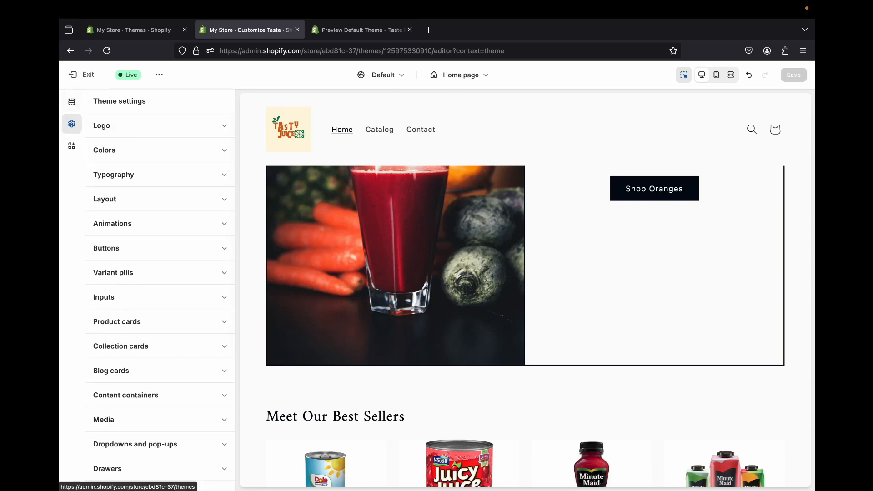
Exit the theme editor, open the Main menu in the online store's navigation, and check the theme preview's header menu.
{"action": "left_click", "coordinate": [83, 75]}
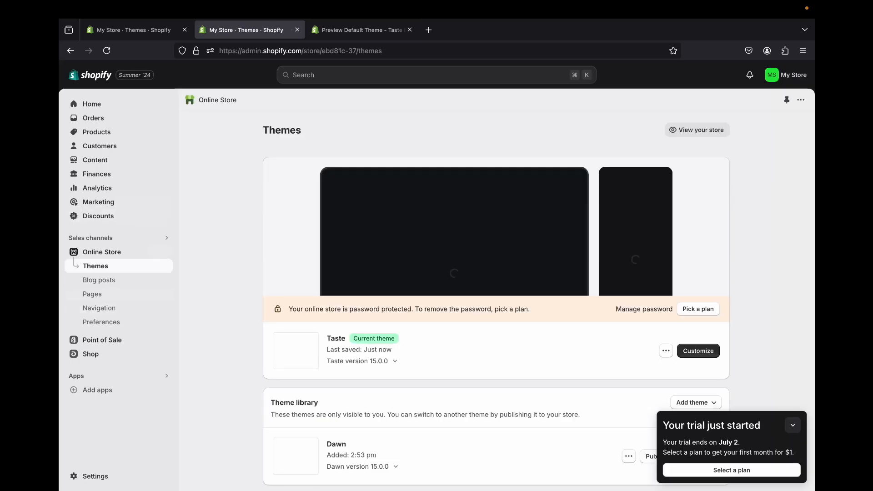
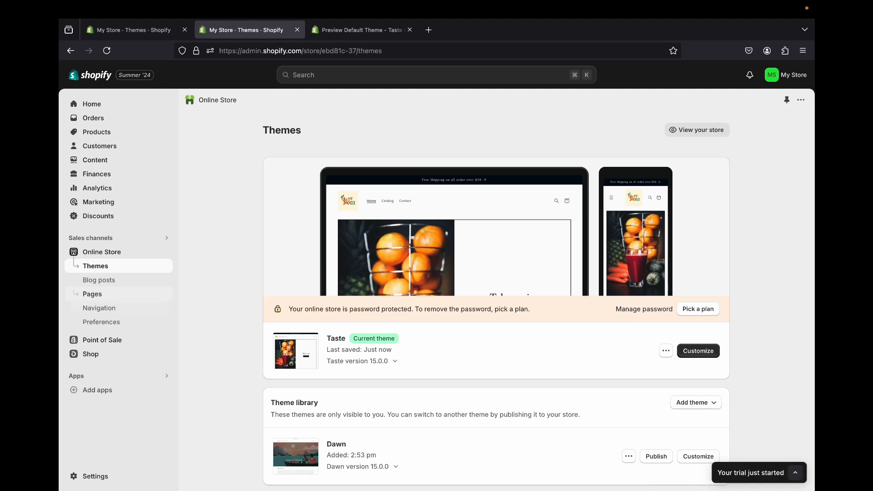
{"action": "left_click", "coordinate": [99, 308]}
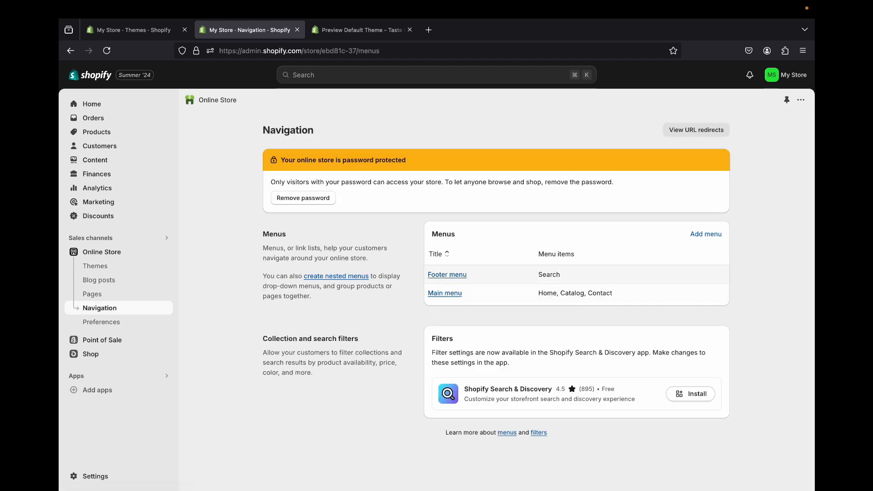
{"action": "left_click", "coordinate": [445, 293]}
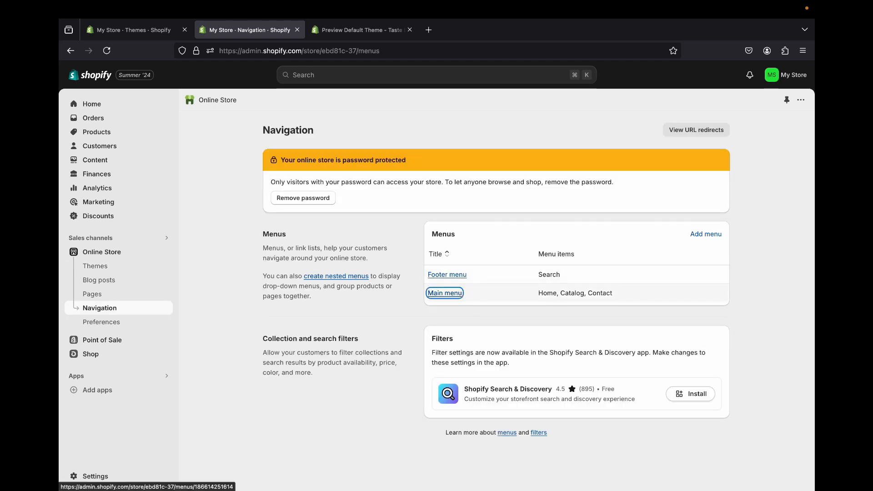
{"action": "key", "text": "ctrl+Tab"}
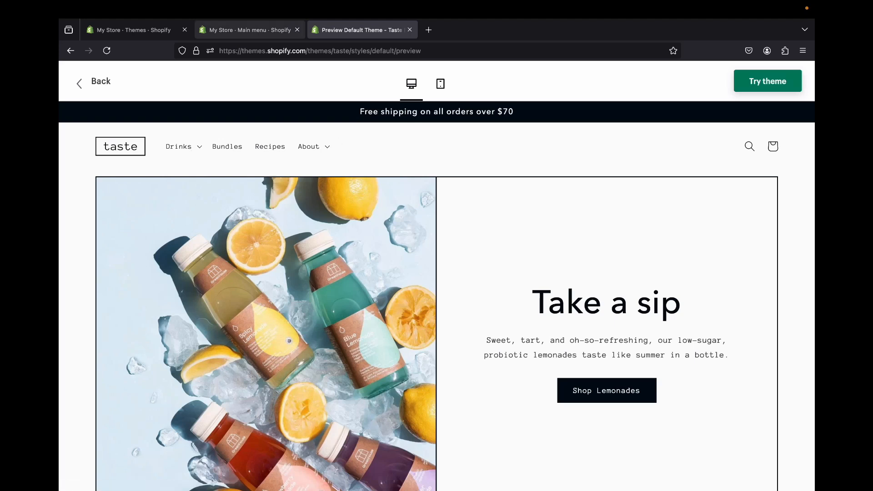
{"action": "left_click", "coordinate": [248, 30]}
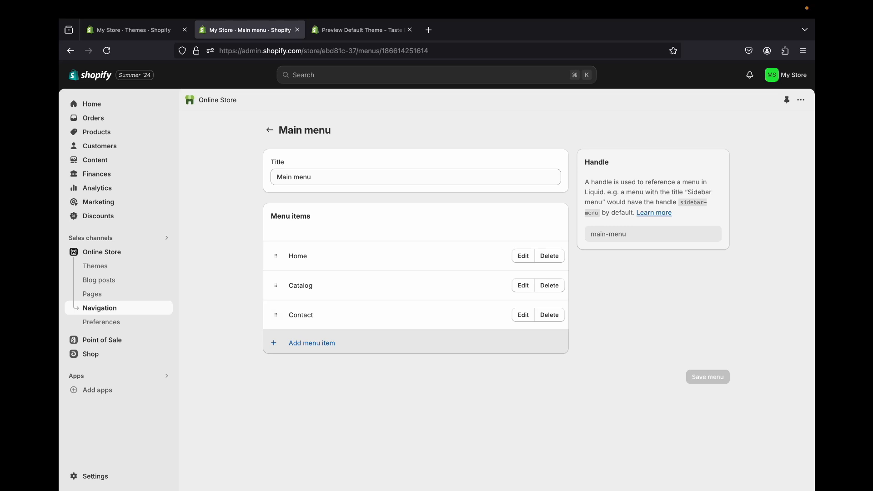
Add a "Drinks" item to the Main menu and link it to All collections.
{"action": "left_click", "coordinate": [312, 343]}
{"action": "type", "text": "D"}
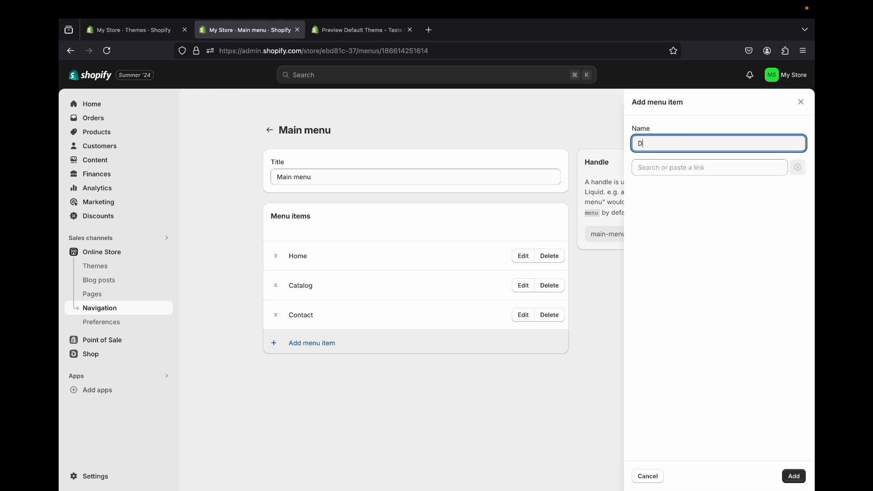
{"action": "type", "text": "rinks"}
{"action": "key", "text": "Tab"}
{"action": "key", "text": "Down"}
{"action": "key", "text": "Down"}
{"action": "key", "text": "Down"}
{"action": "key", "text": "Down"}
{"action": "key", "text": "Down"}
{"action": "key", "text": "Down"}
{"action": "key", "text": "Down"}
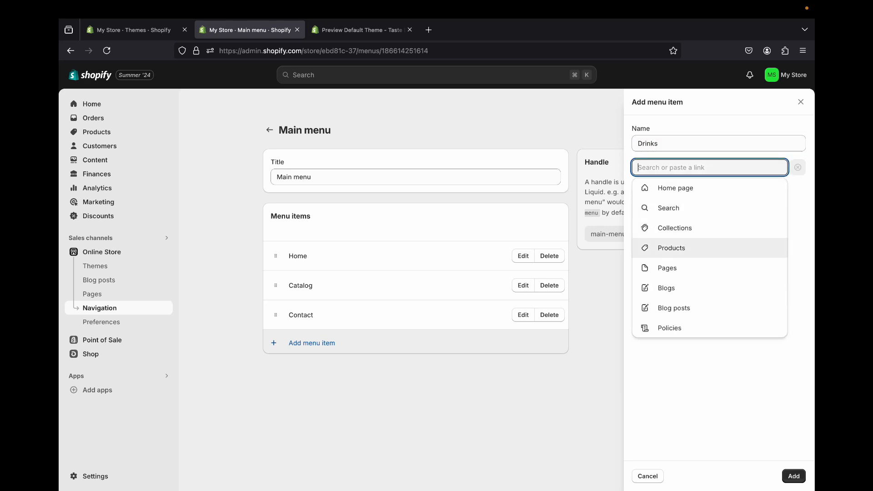
{"action": "key", "text": "Down"}
{"action": "key", "text": "Down"}
{"action": "key", "text": "Down"}
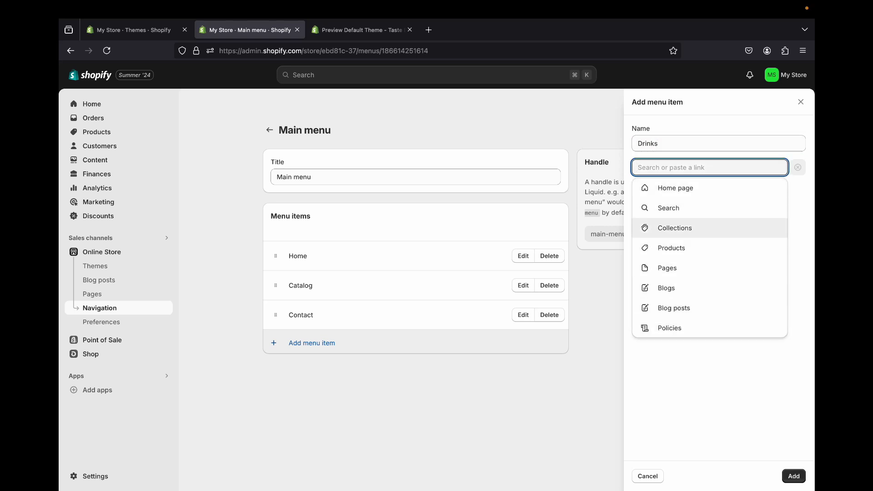
{"action": "key", "text": "Return"}
{"action": "key", "text": "Up"}
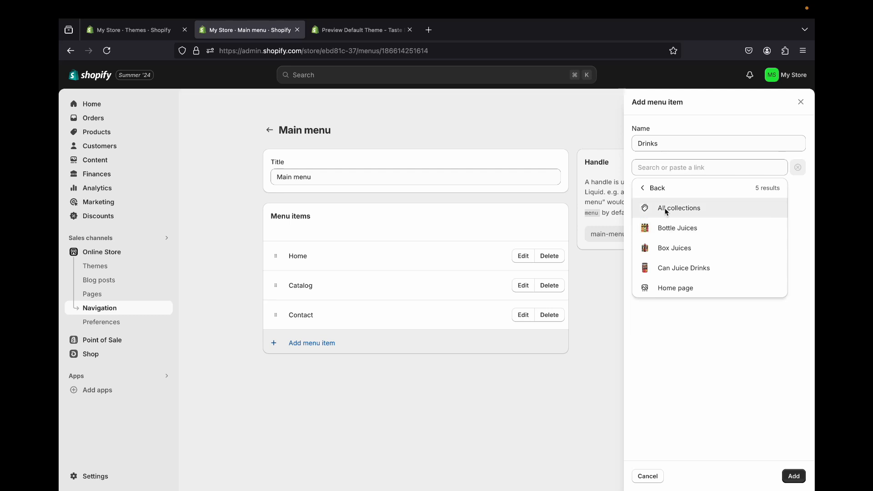
{"action": "key", "text": "Return"}
{"action": "key", "text": "Return"}
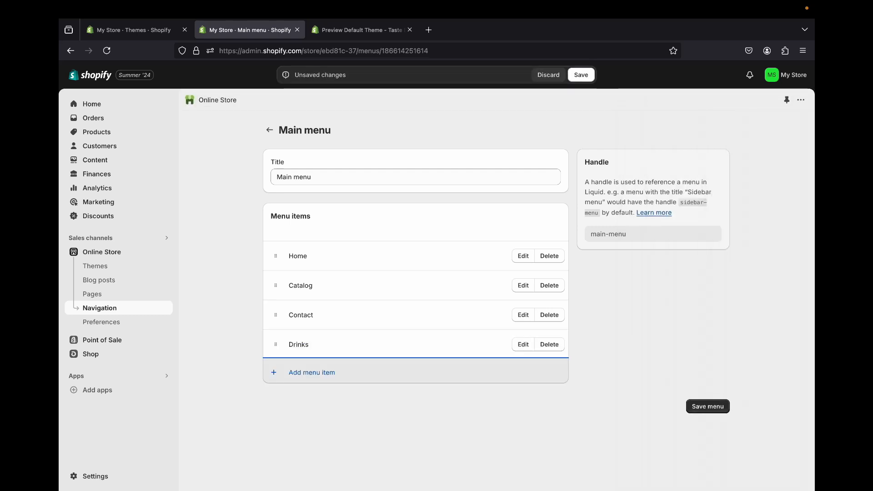
Add a menu item to the Main menu that links to the Bottle Juices collection, keeping the collection's name.
{"action": "key", "text": "Return"}
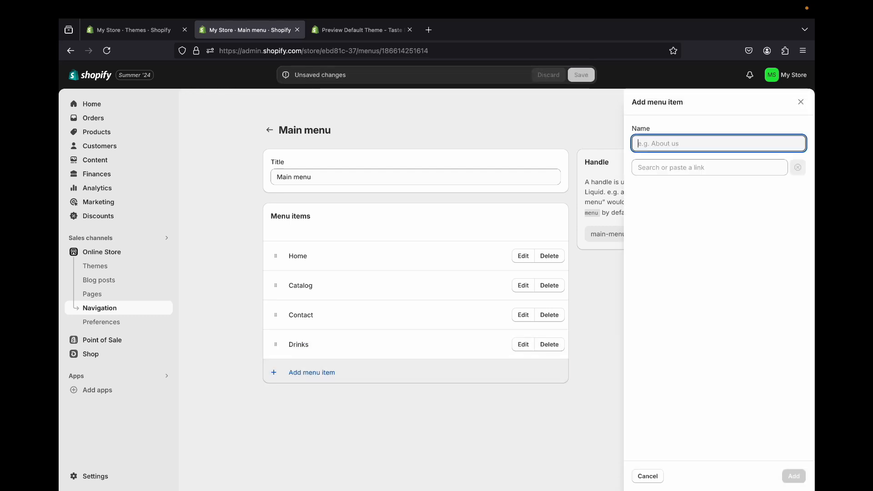
{"action": "key", "text": "Tab"}
{"action": "key", "text": "Down"}
{"action": "key", "text": "Down"}
{"action": "key", "text": "Down"}
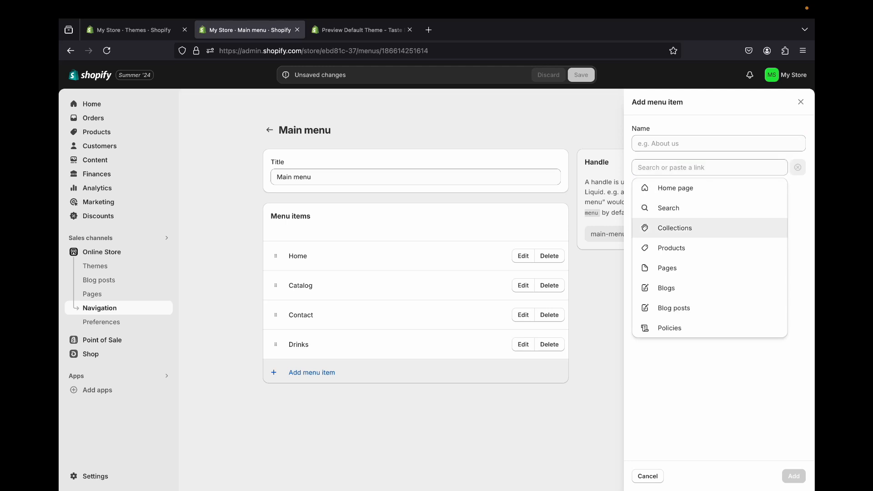
{"action": "key", "text": "Return"}
{"action": "key", "text": "Return"}
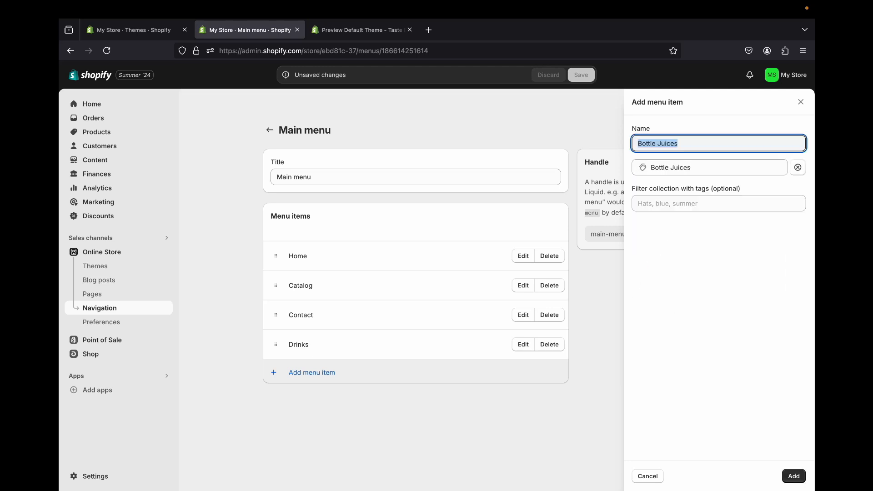
{"action": "key", "text": "Return"}
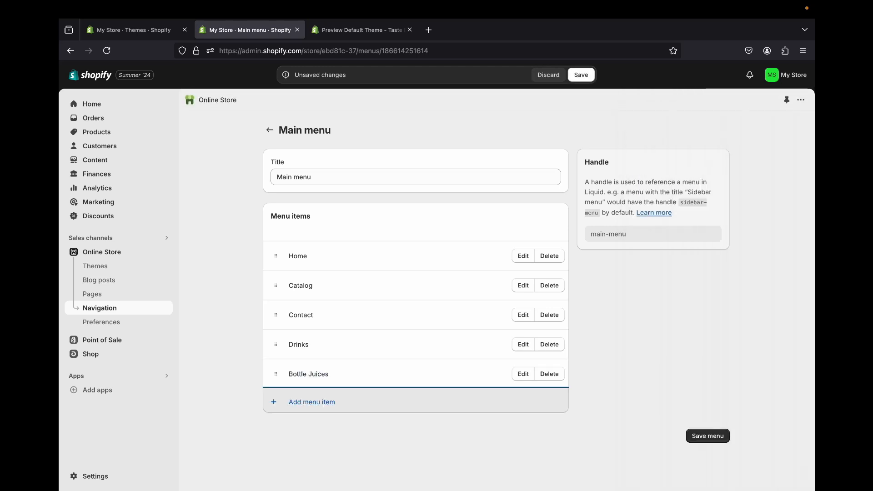
Add two more Main menu items linked to the Box Juices and Can Juice Drinks collections.
{"action": "key", "text": "Return"}
{"action": "key", "text": "Tab"}
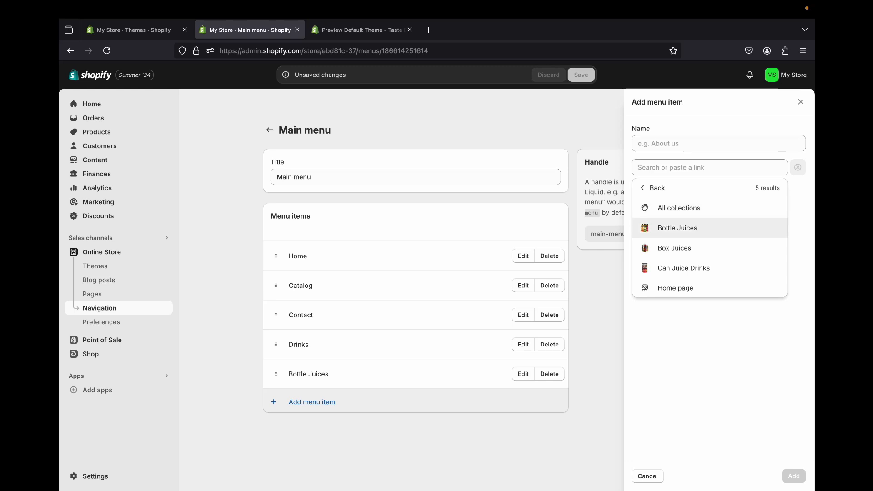
{"action": "left_click", "coordinate": [678, 248]}
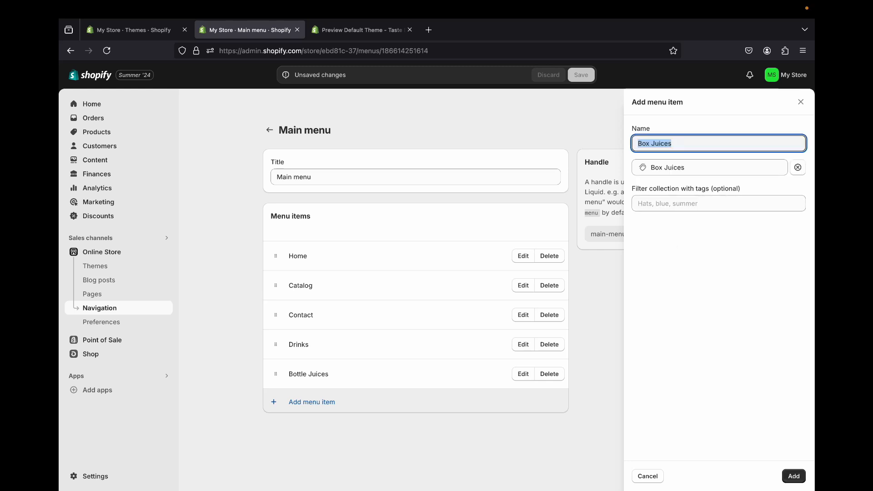
{"action": "left_click", "coordinate": [793, 476]}
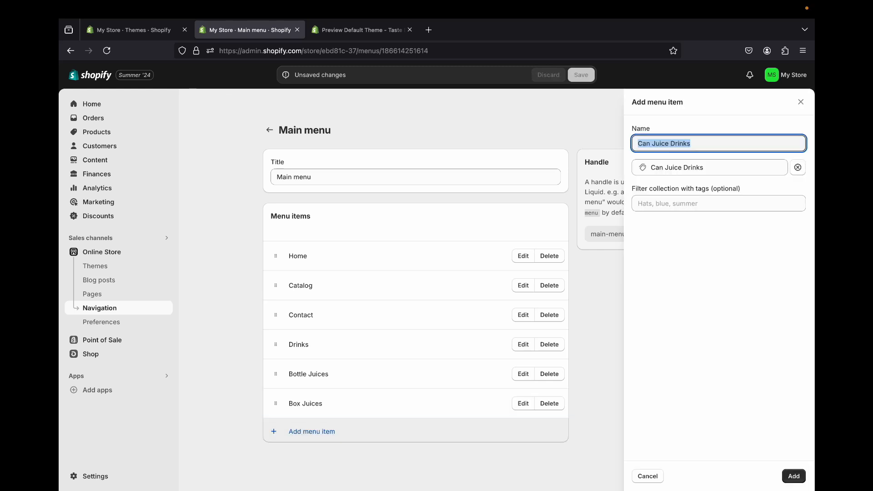
{"action": "left_click", "coordinate": [794, 477]}
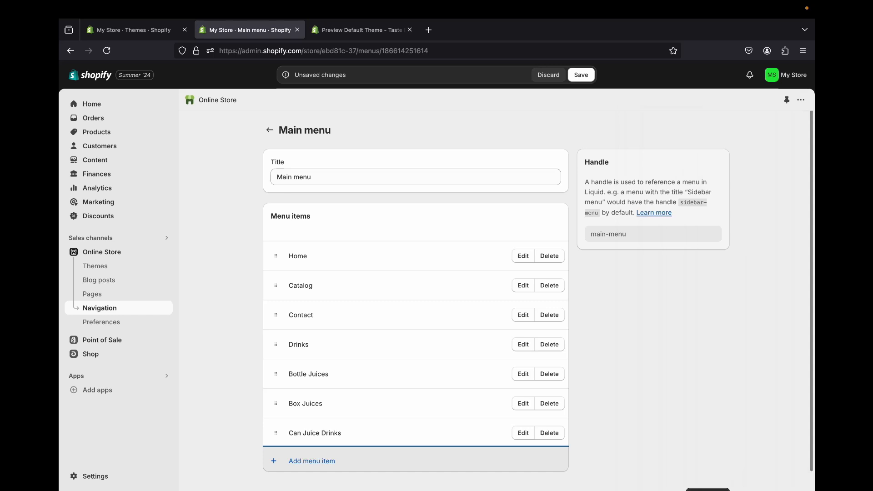
Check the theme preview's header for the next item, then add a "Bundles" menu item linked to All collections.
{"action": "left_click", "coordinate": [312, 461]}
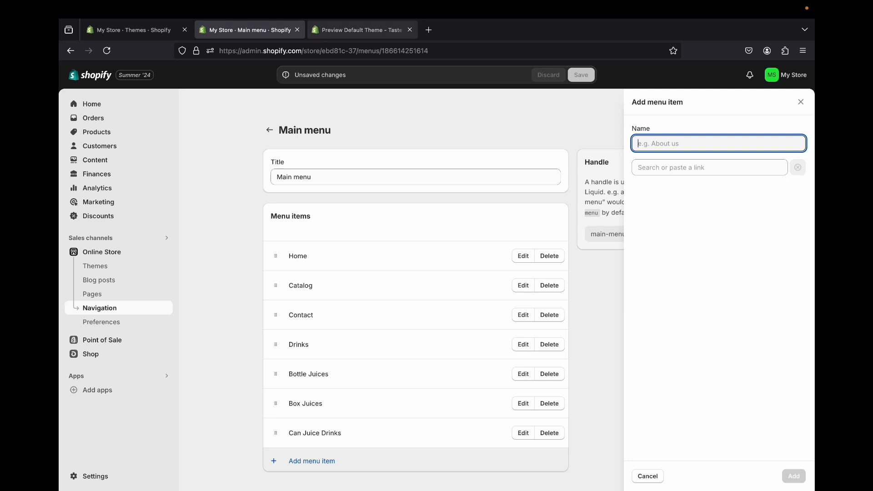
{"action": "left_click", "coordinate": [359, 30]}
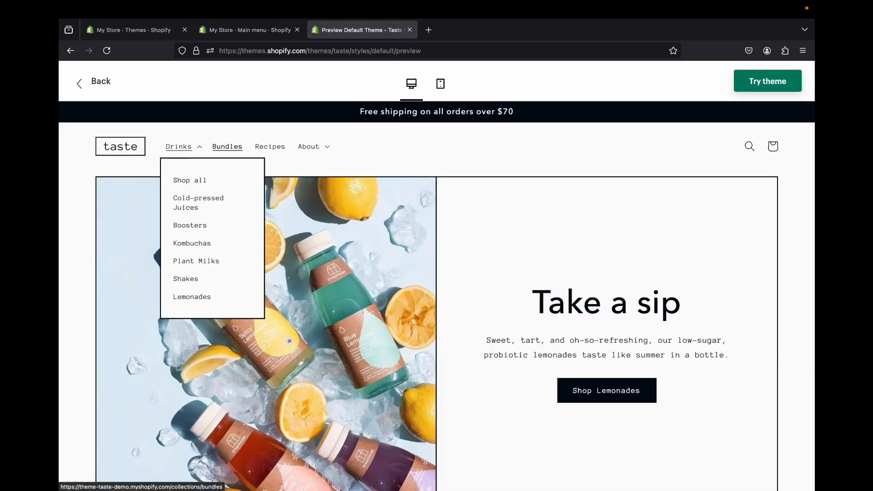
{"action": "left_click", "coordinate": [245, 30]}
{"action": "type", "text": "B"}
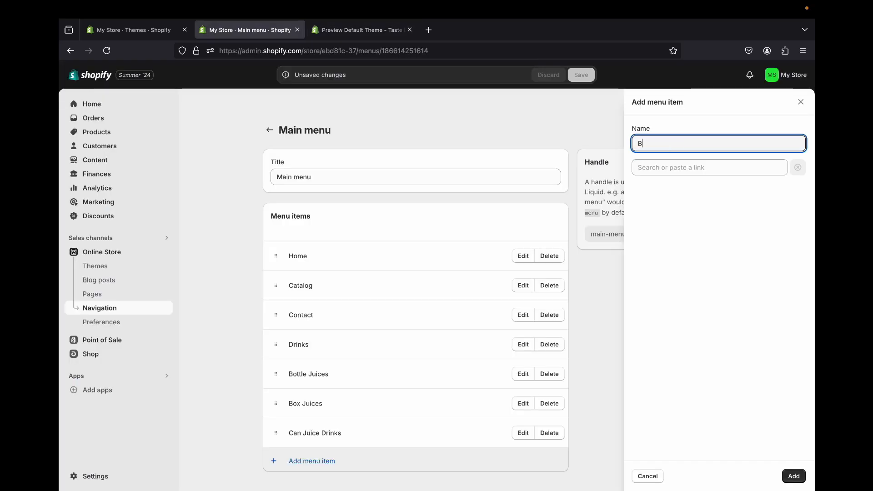
{"action": "type", "text": "ub"}
{"action": "type", "text": "ndles"}
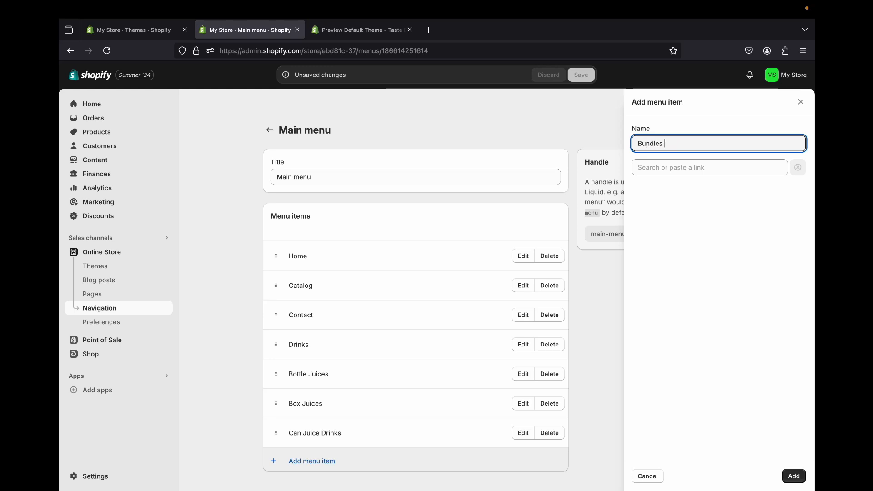
{"action": "key", "text": "Tab"}
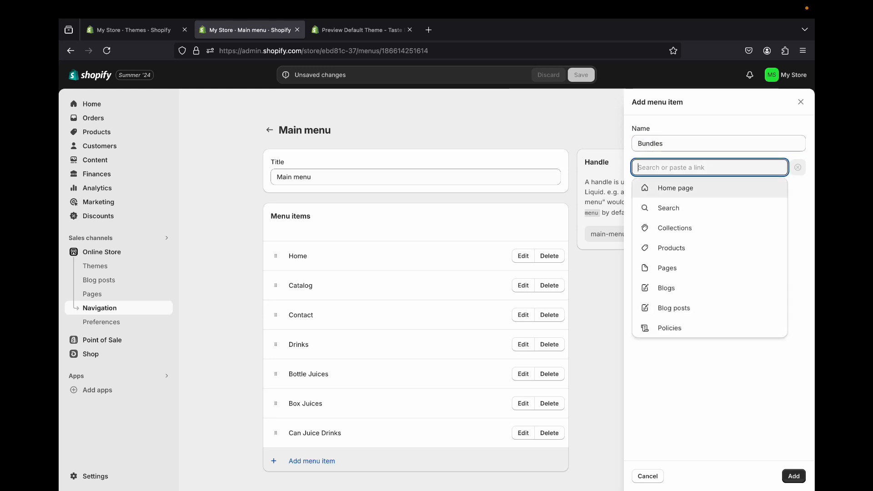
{"action": "key", "text": "Down"}
{"action": "key", "text": "Down"}
{"action": "key", "text": "Down"}
{"action": "key", "text": "Down"}
{"action": "key", "text": "Up"}
{"action": "key", "text": "Up"}
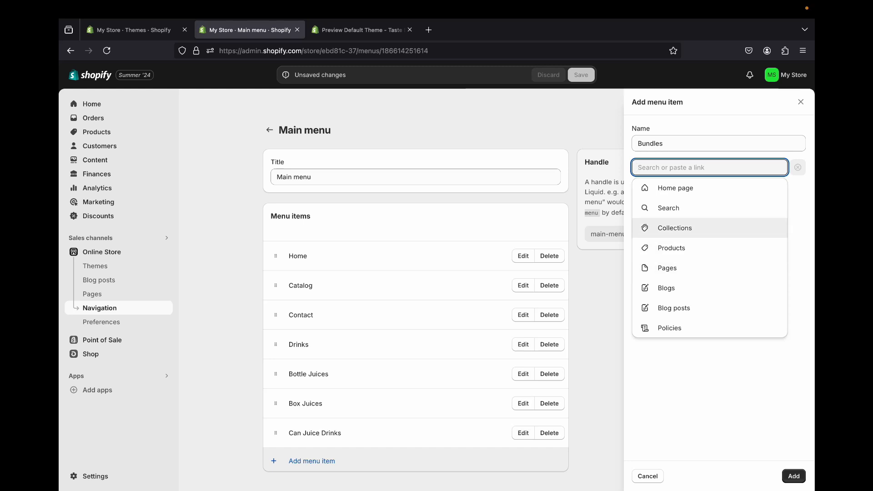
{"action": "key", "text": "Return"}
{"action": "left_click", "coordinate": [667, 216]}
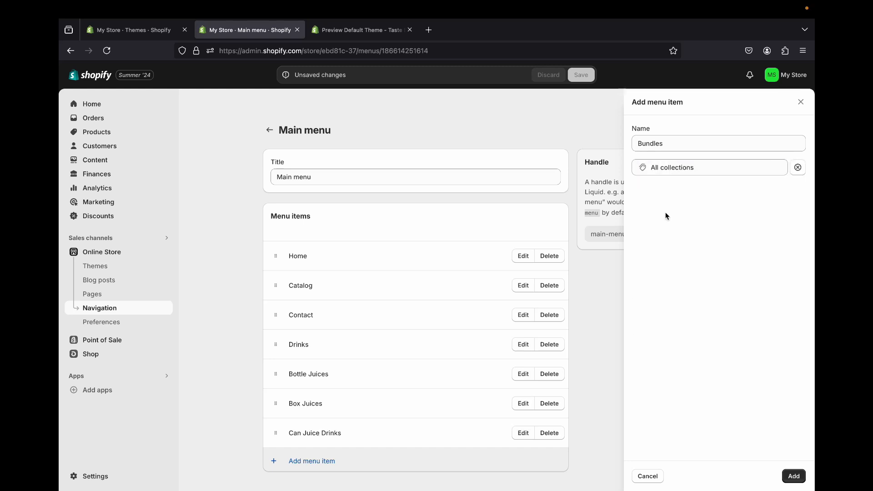
{"action": "left_click", "coordinate": [794, 476]}
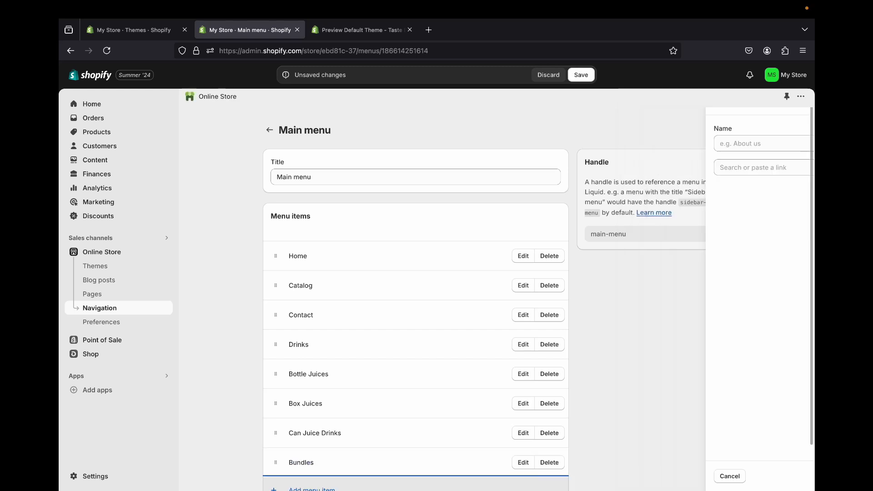
Add a "Recipes" item to the Main menu and link it to the News blog.
{"action": "scroll", "coordinate": [415, 291], "scroll_direction": "down", "scroll_amount": 2}
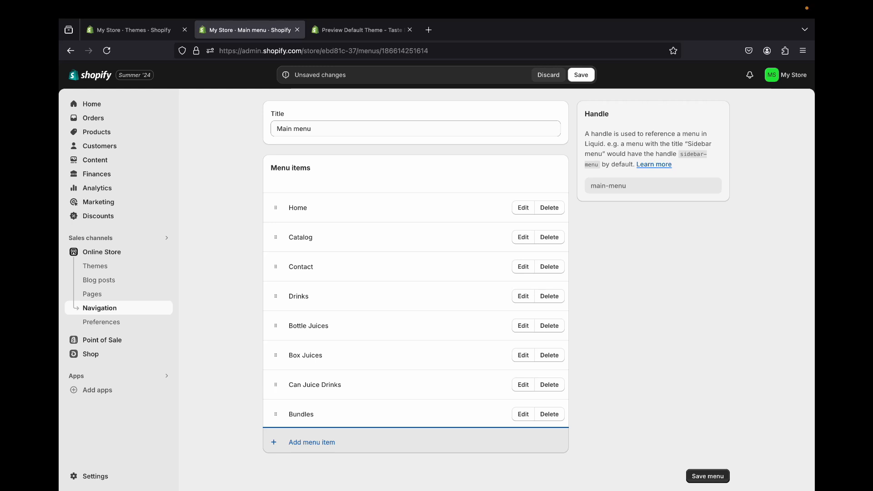
{"action": "left_click", "coordinate": [312, 443]}
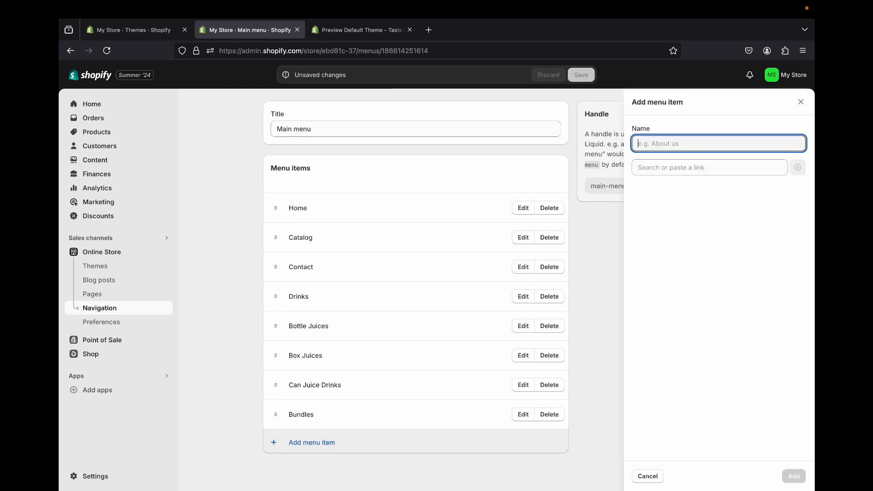
{"action": "key", "text": "Caps_Lock"}
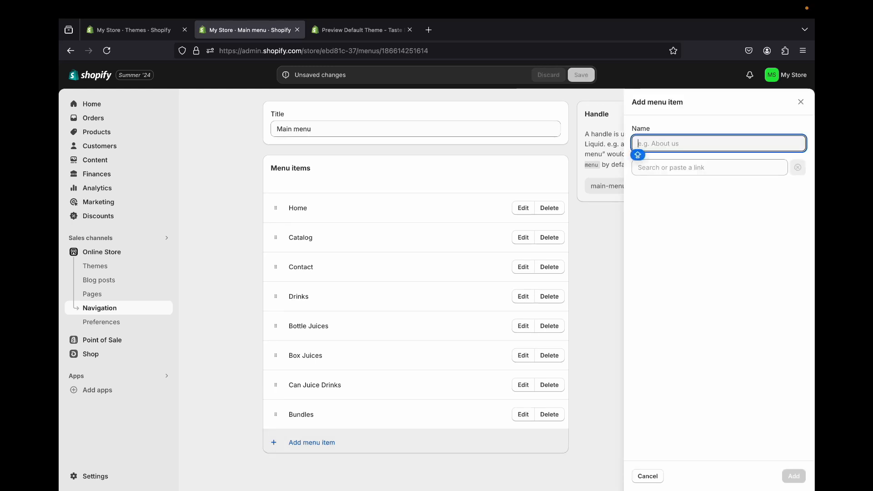
{"action": "type", "text": "Recei"}
{"action": "key", "text": "BackSpace"}
{"action": "key", "text": "BackSpace"}
{"action": "type", "text": "ipes"}
{"action": "left_click", "coordinate": [710, 167]}
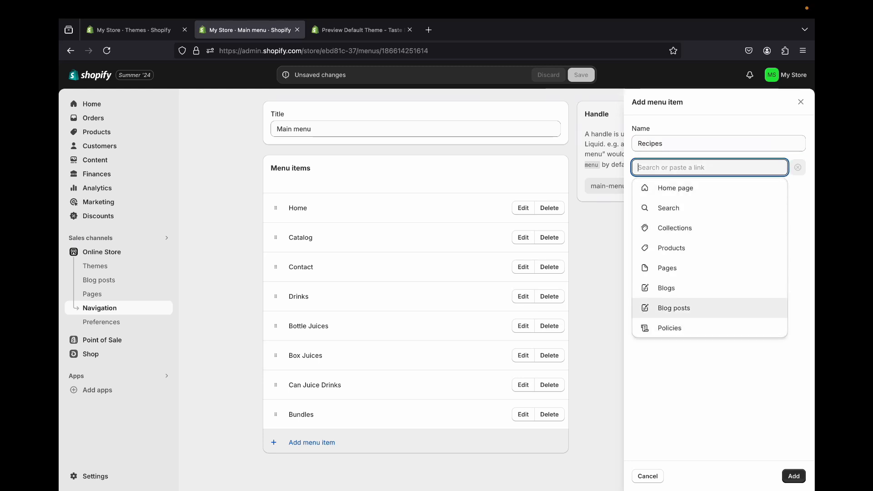
{"action": "left_click", "coordinate": [676, 288]}
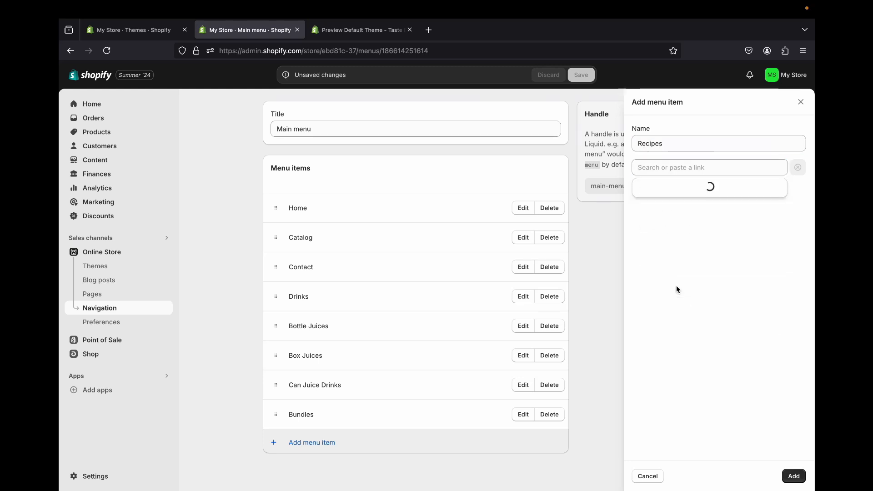
{"action": "left_click", "coordinate": [647, 213]}
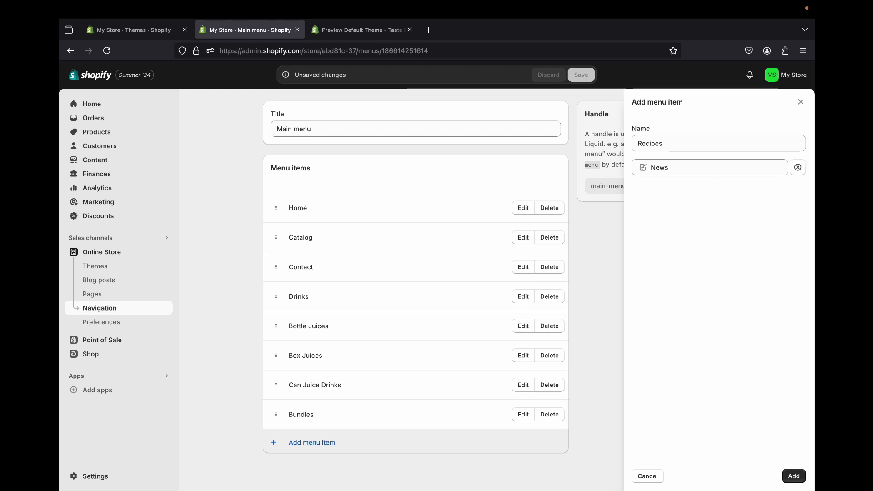
{"action": "left_click", "coordinate": [794, 476]}
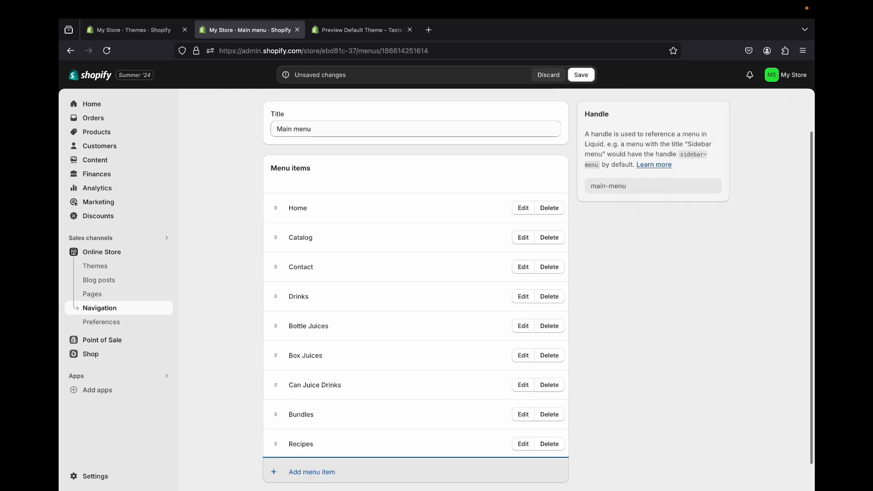
Check the Drinks submenu in the theme preview and nest Box Juices, Bottle Juices and Can Juice Drinks under Drinks in the Main menu.
{"action": "scroll", "coordinate": [416, 295], "scroll_direction": "down", "scroll_amount": 1}
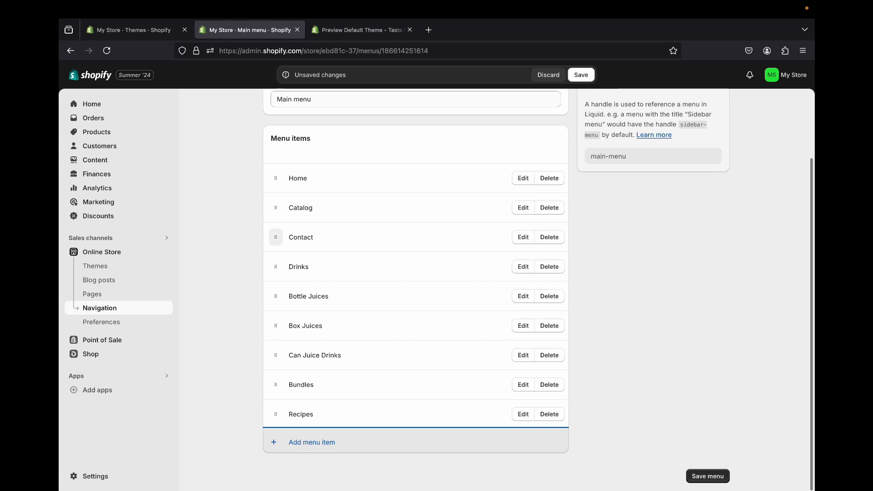
{"action": "left_click", "coordinate": [362, 30]}
{"action": "left_click", "coordinate": [184, 147]}
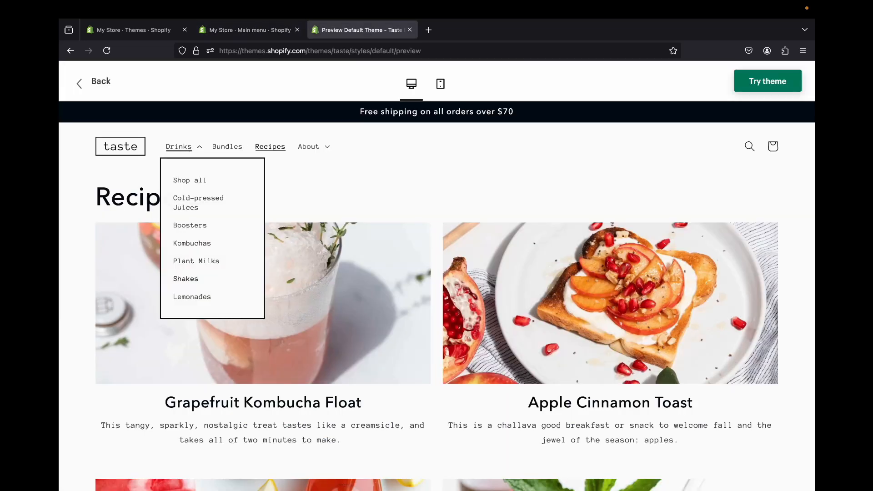
{"action": "left_click", "coordinate": [248, 30]}
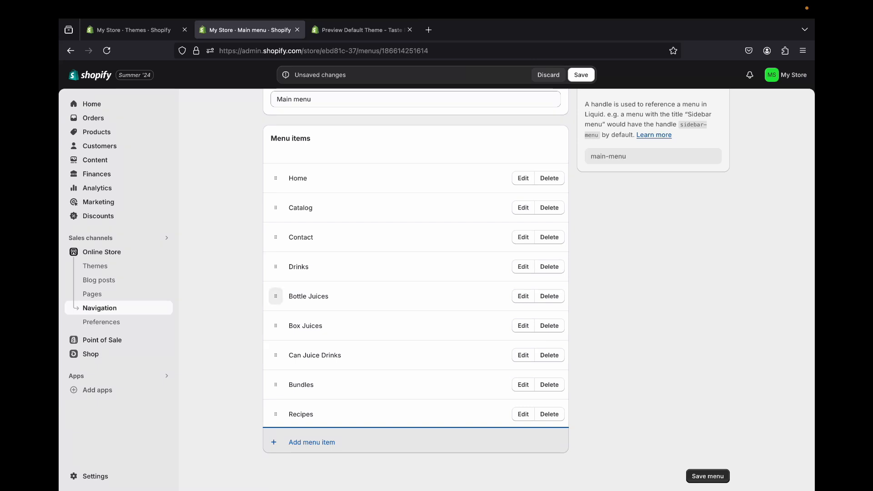
{"action": "left_click_drag", "start_coordinate": [276, 297], "coordinate": [300, 324]}
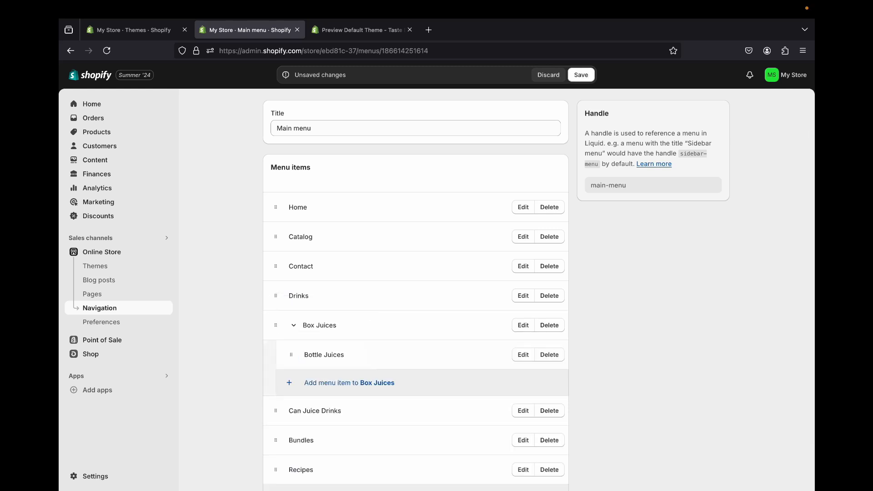
{"action": "scroll", "coordinate": [300, 324], "scroll_direction": "down", "scroll_amount": 2}
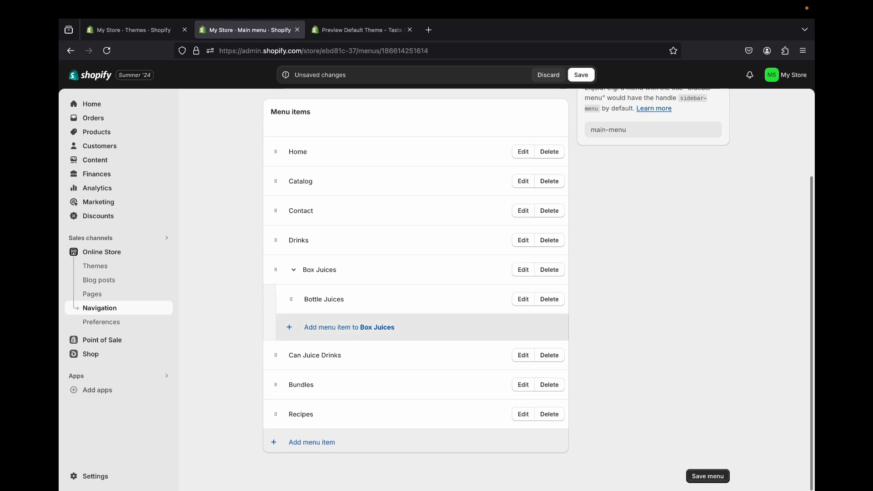
{"action": "left_click_drag", "start_coordinate": [275, 355], "coordinate": [306, 369]}
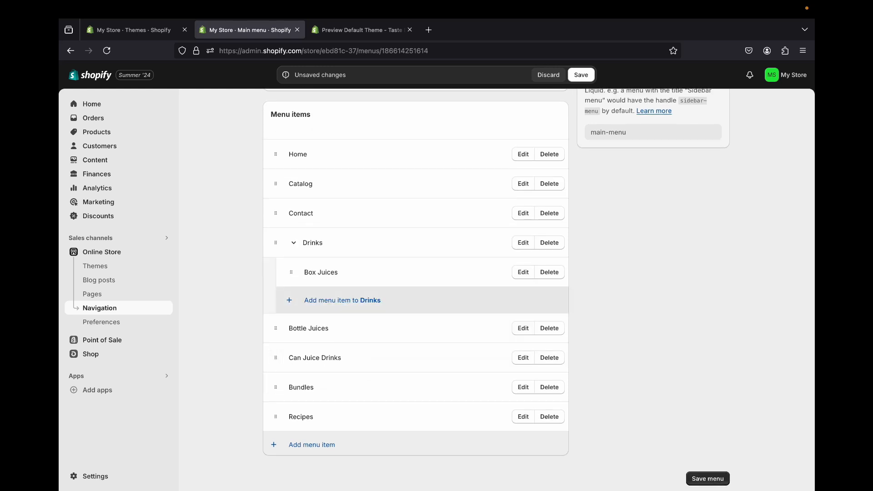
{"action": "mouse_move", "coordinate": [276, 328]}
{"action": "left_mouse_down"}
{"action": "mouse_move", "coordinate": [275, 340]}
{"action": "mouse_move", "coordinate": [287, 326]}
{"action": "left_mouse_up"}
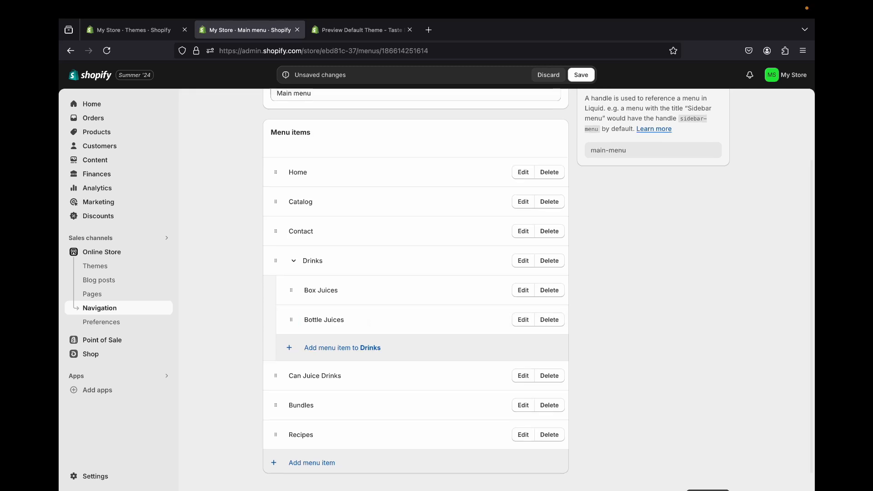
{"action": "scroll", "coordinate": [538, 289], "scroll_direction": "down", "scroll_amount": 1}
{"action": "mouse_move", "coordinate": [276, 355]}
{"action": "left_mouse_down"}
{"action": "mouse_move", "coordinate": [275, 370]}
{"action": "mouse_move", "coordinate": [284, 358]}
{"action": "left_mouse_up"}
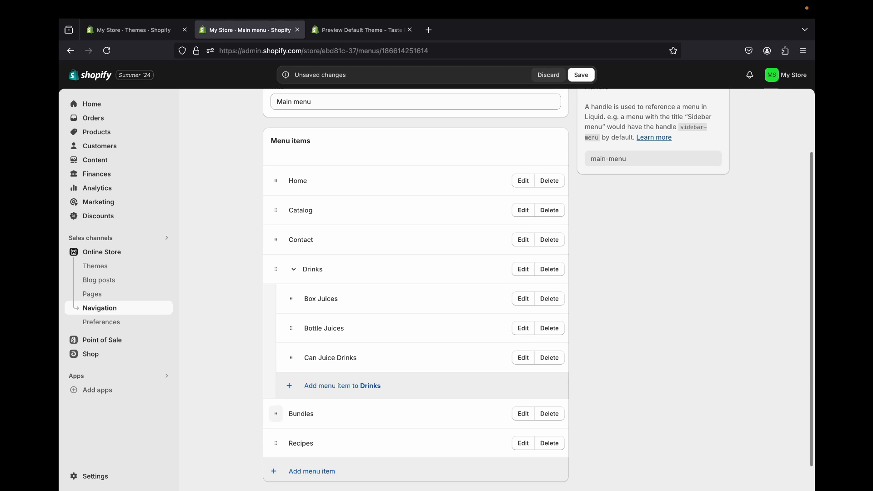
Save the Main menu and return to the Navigation overview, glancing at the theme preview for comparison.
{"action": "scroll", "coordinate": [275, 414], "scroll_direction": "down", "scroll_amount": 1}
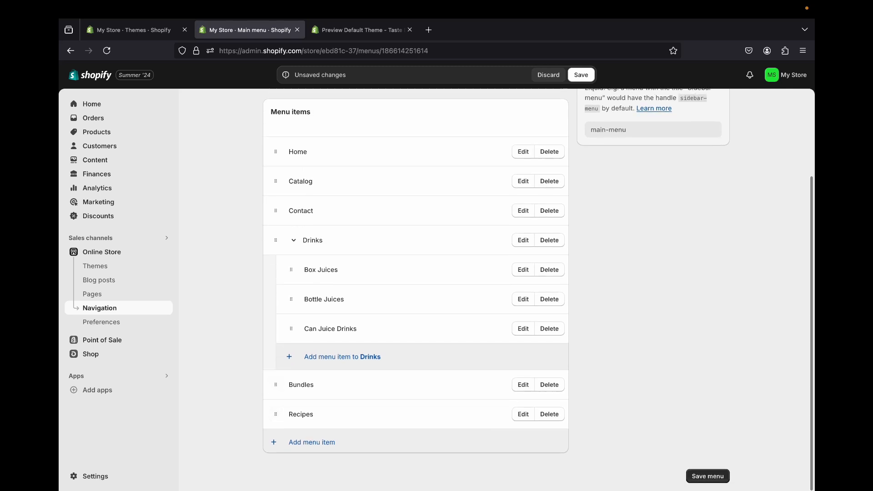
{"action": "left_click", "coordinate": [581, 75]}
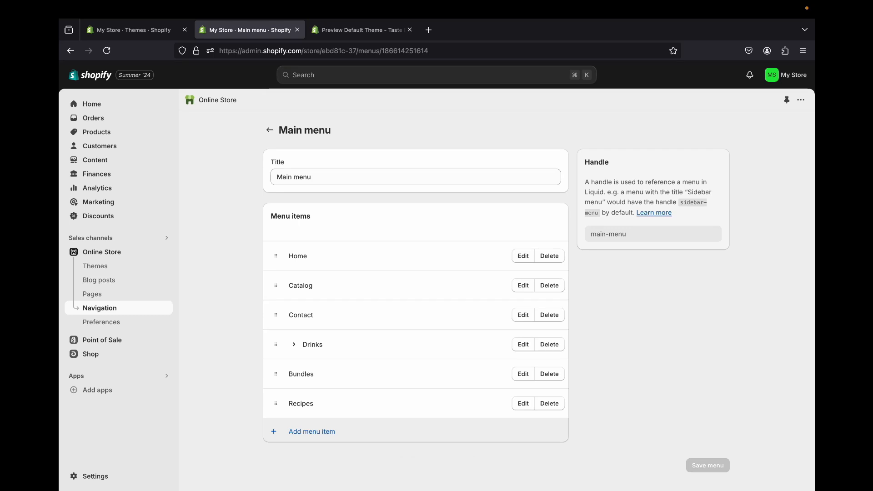
{"action": "left_click", "coordinate": [270, 130]}
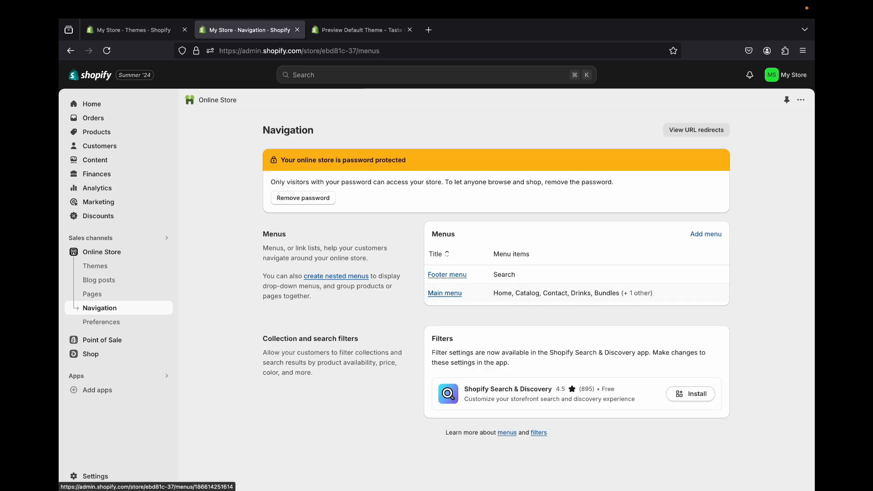
{"action": "left_click", "coordinate": [359, 30]}
{"action": "left_click", "coordinate": [250, 30]}
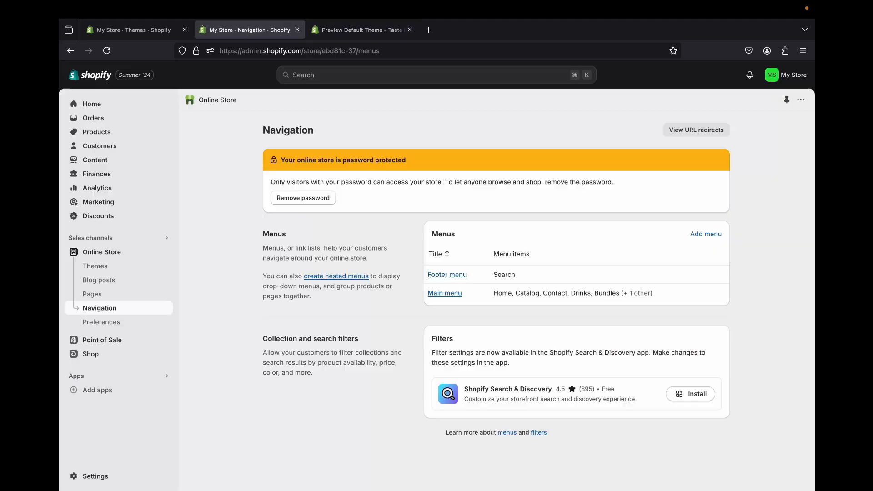
Open the live storefront from the Online Store section and look over the header menu and home page sections.
{"action": "left_click", "coordinate": [102, 251]}
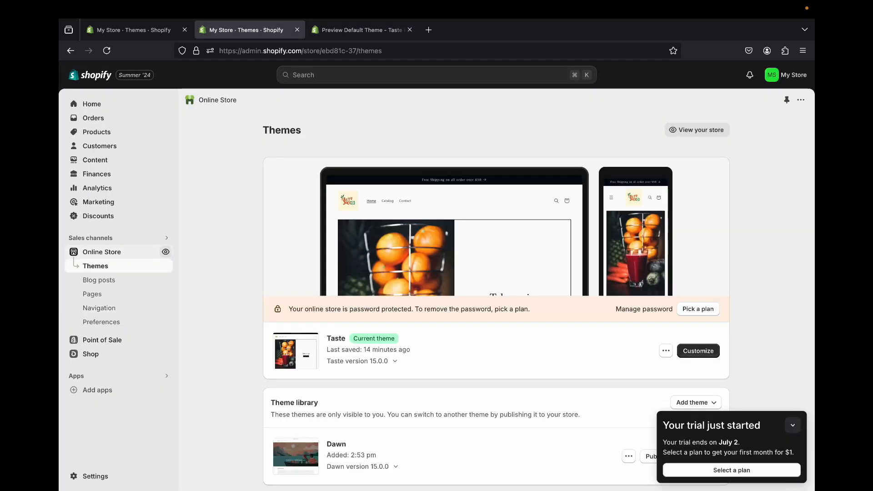
{"action": "left_click", "coordinate": [165, 251]}
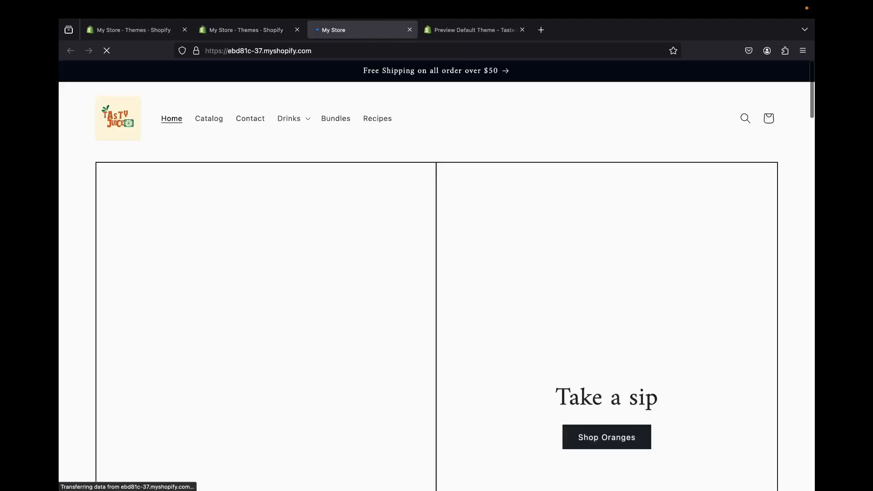
{"action": "scroll", "coordinate": [437, 273], "scroll_direction": "down", "scroll_amount": 15}
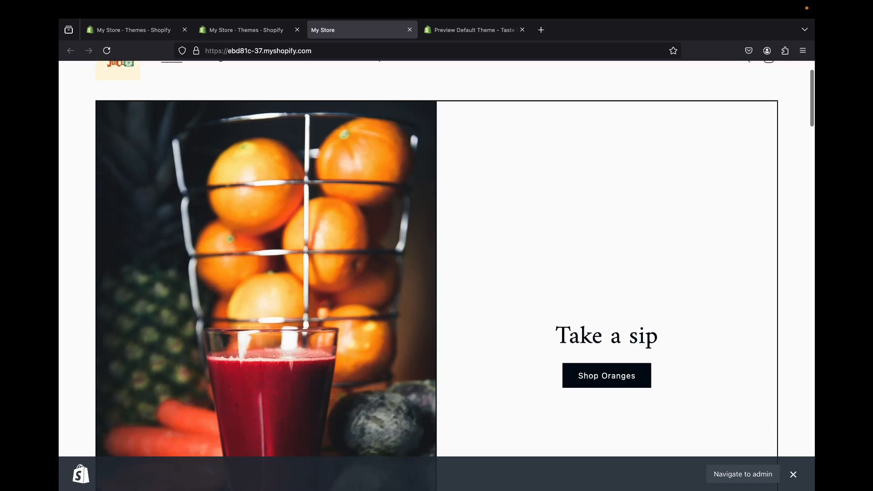
{"action": "scroll", "coordinate": [436, 273], "scroll_direction": "down", "scroll_amount": 15}
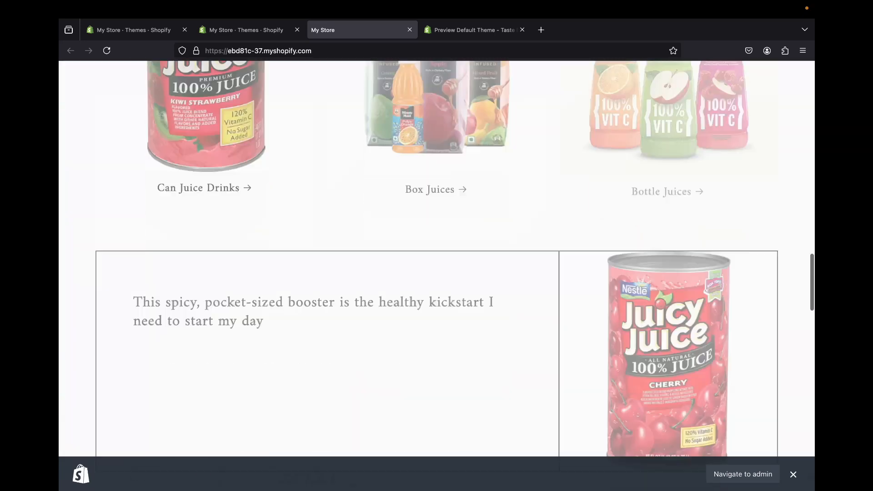
{"action": "scroll", "coordinate": [436, 273], "scroll_direction": "up", "scroll_amount": 10}
{"action": "scroll", "coordinate": [437, 273], "scroll_direction": "up", "scroll_amount": 10}
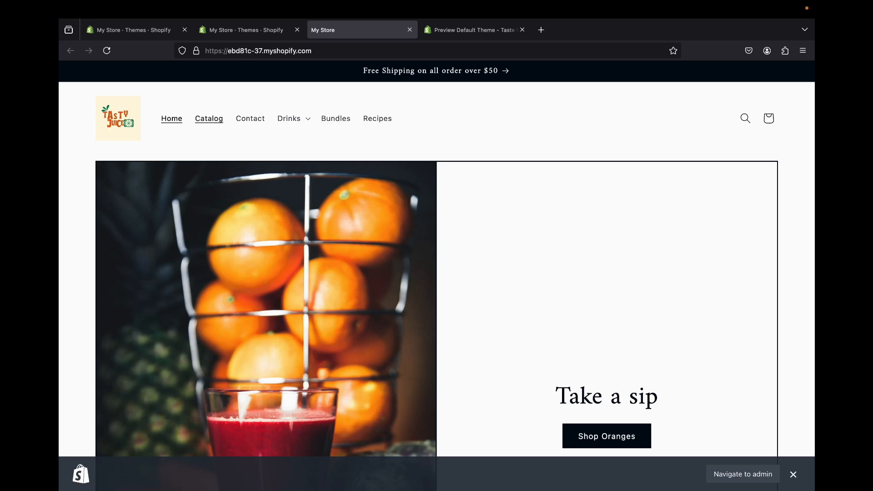
Reorder the Main menu to Home, Drinks, Bundles, Recipes, Catalog, Contact and save it.
{"action": "left_click", "coordinate": [250, 30]}
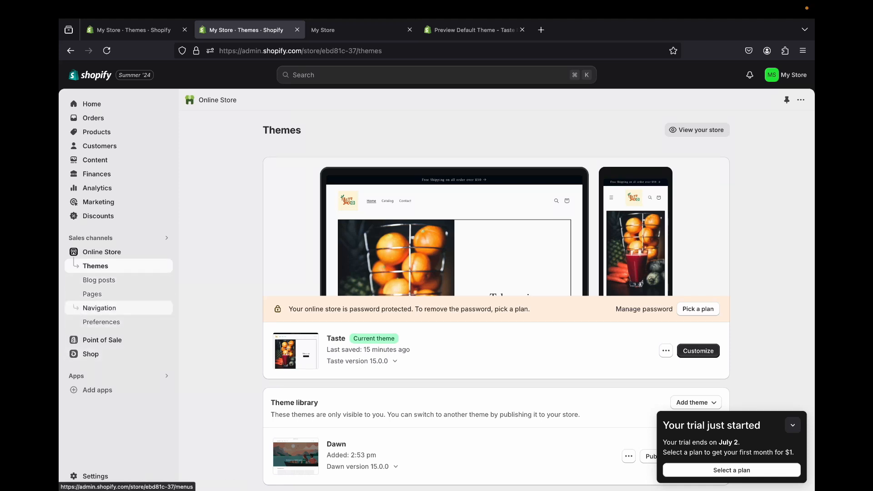
{"action": "left_click", "coordinate": [99, 308]}
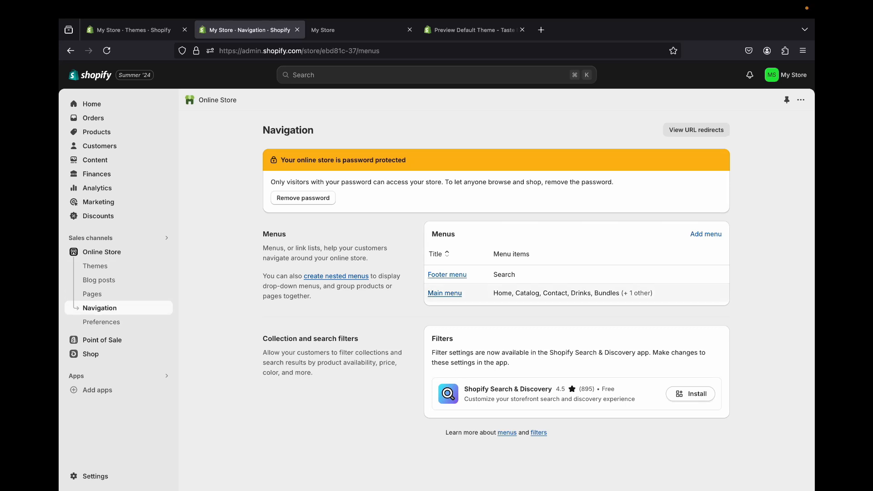
{"action": "left_click", "coordinate": [445, 294]}
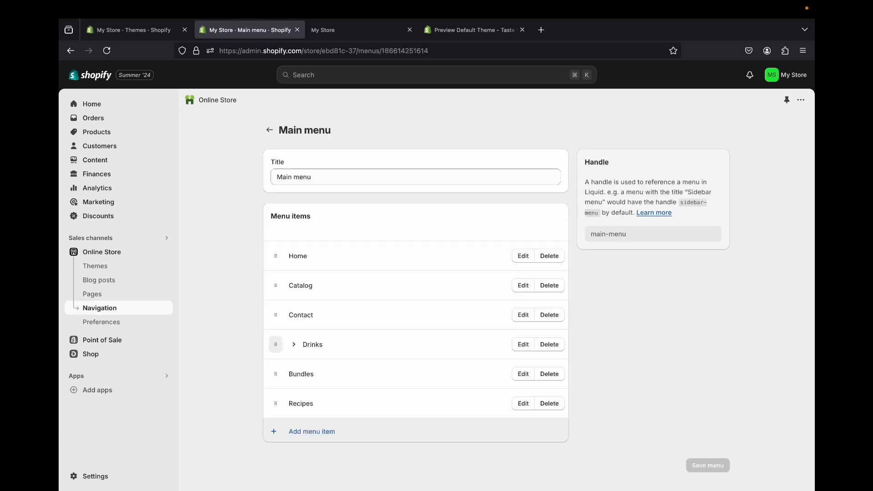
{"action": "left_click_drag", "start_coordinate": [276, 344], "coordinate": [276, 286]}
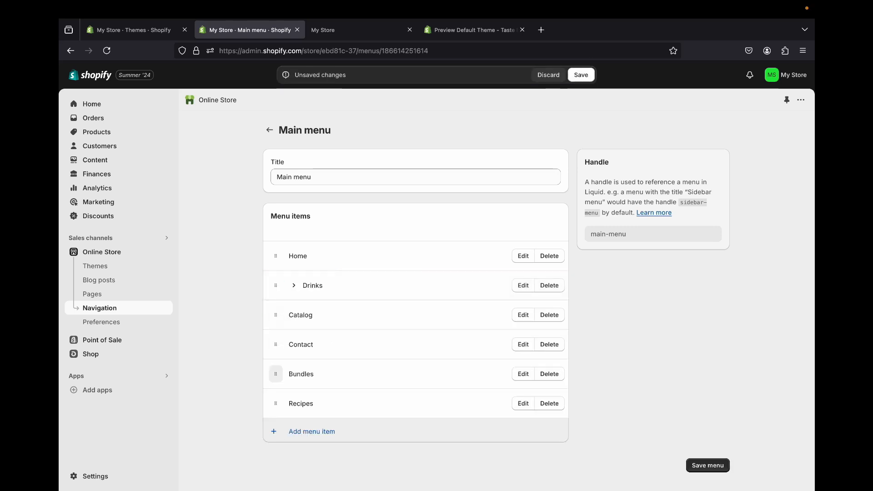
{"action": "left_click_drag", "start_coordinate": [276, 374], "coordinate": [276, 315]}
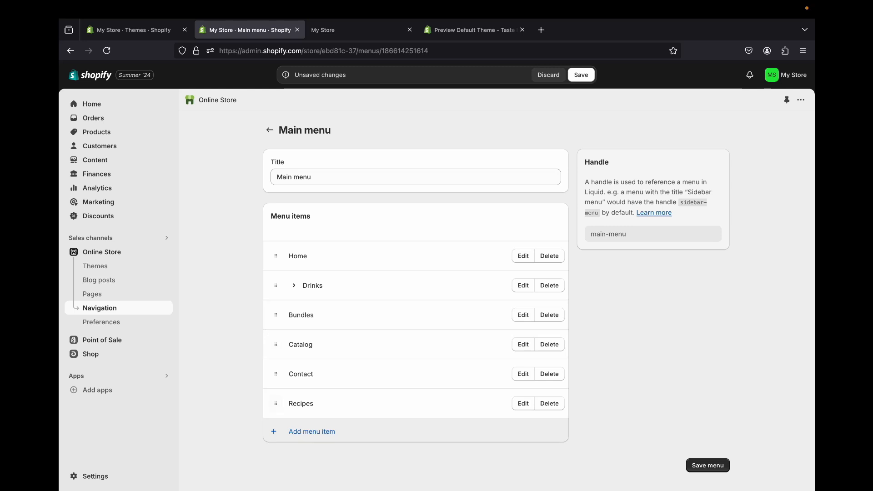
{"action": "left_click_drag", "start_coordinate": [276, 403], "coordinate": [275, 345]}
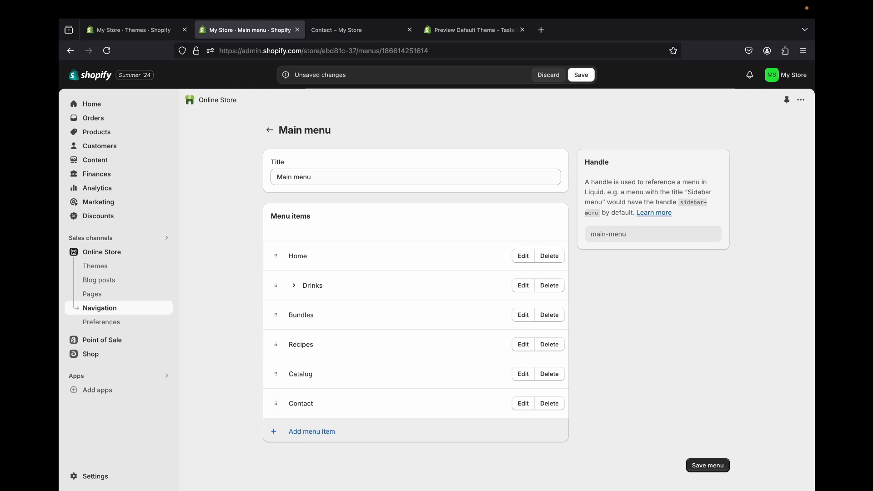
{"action": "left_click", "coordinate": [581, 75]}
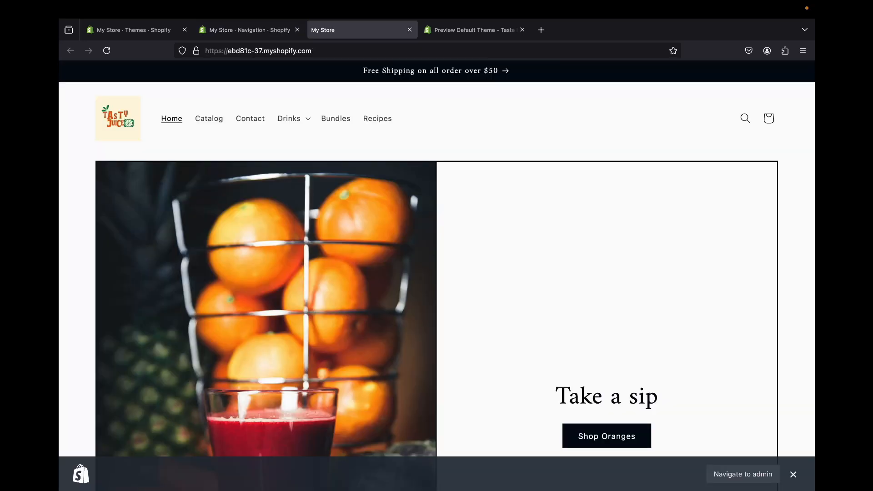
Reload the storefront and check the header menu order and the size of the Take a sip banner.
{"action": "left_click", "coordinate": [107, 51]}
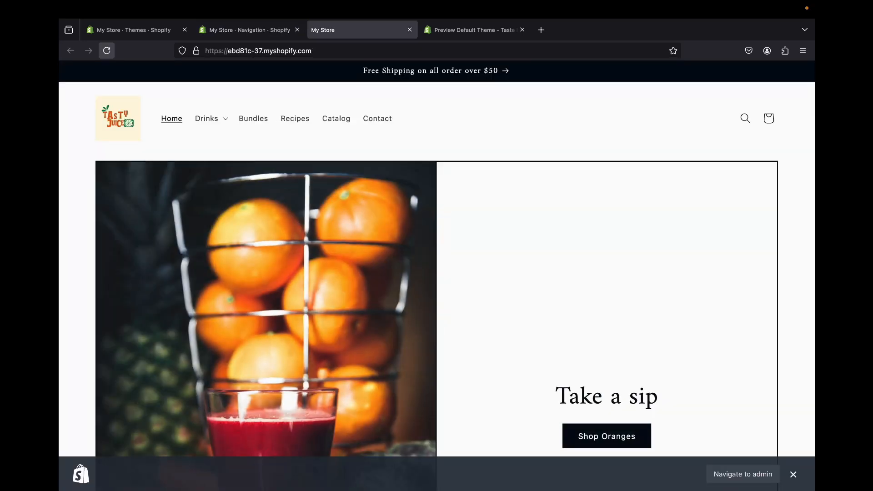
{"action": "scroll", "coordinate": [437, 273], "scroll_direction": "down", "scroll_amount": 6}
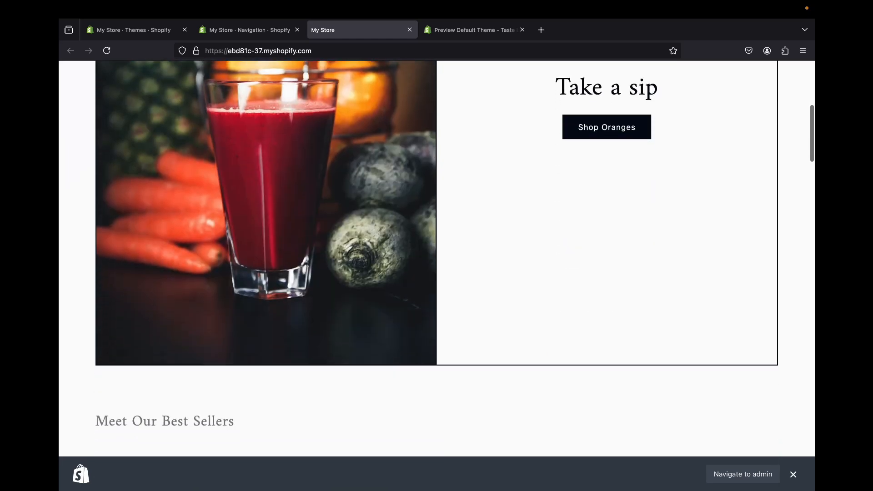
{"action": "scroll", "coordinate": [437, 273], "scroll_direction": "up", "scroll_amount": 6}
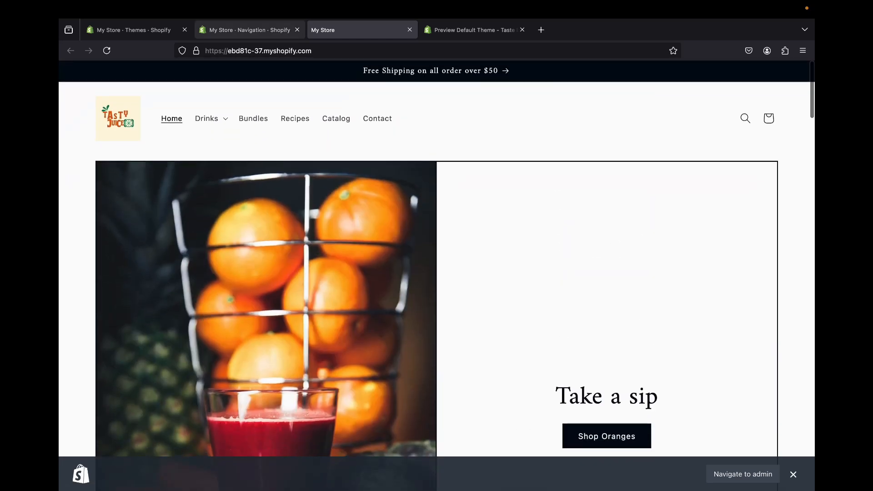
{"action": "scroll", "coordinate": [437, 259], "scroll_direction": "down", "scroll_amount": 5}
{"action": "scroll", "coordinate": [437, 273], "scroll_direction": "up", "scroll_amount": 5}
{"action": "scroll", "coordinate": [437, 273], "scroll_direction": "down", "scroll_amount": 8}
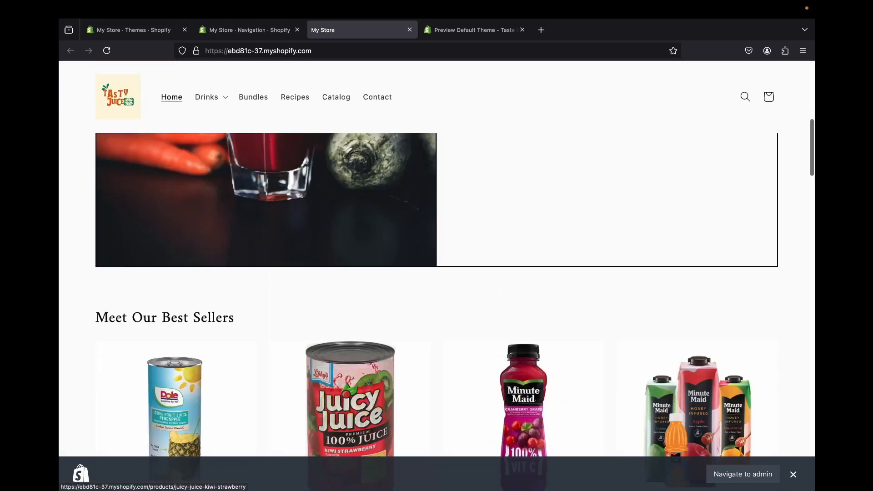
{"action": "scroll", "coordinate": [437, 273], "scroll_direction": "up", "scroll_amount": 7}
{"action": "scroll", "coordinate": [437, 273], "scroll_direction": "down", "scroll_amount": 6}
{"action": "scroll", "coordinate": [436, 273], "scroll_direction": "up", "scroll_amount": 8}
In the Taste theme editor, set the Take a sip section's desktop image width to Small, save, and exit the editor.
{"action": "key", "text": "ctrl+shift+Tab"}
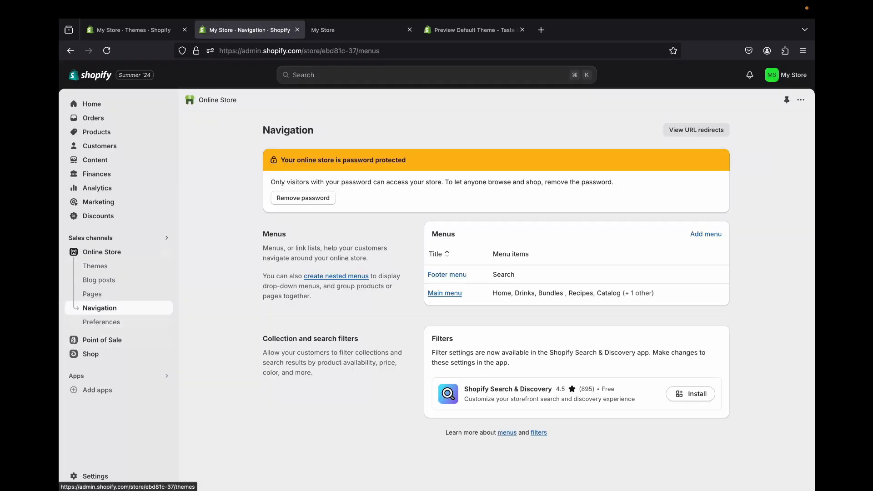
{"action": "left_click", "coordinate": [95, 265]}
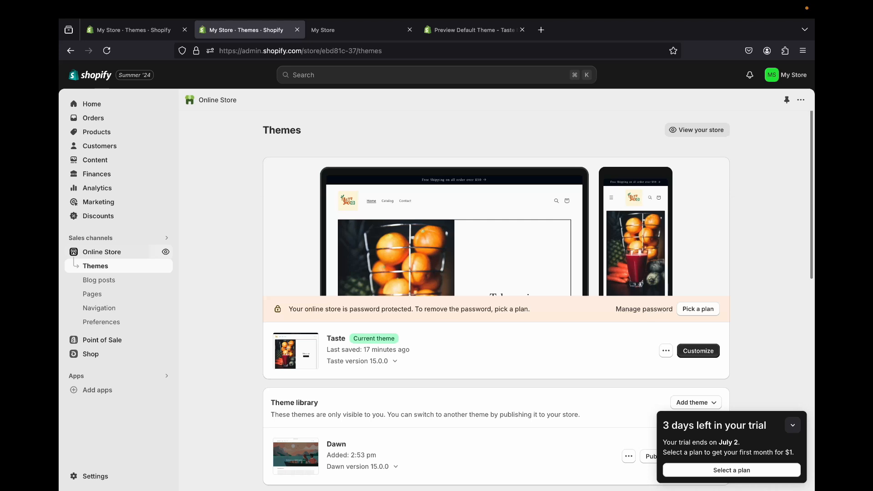
{"action": "left_click", "coordinate": [699, 351]}
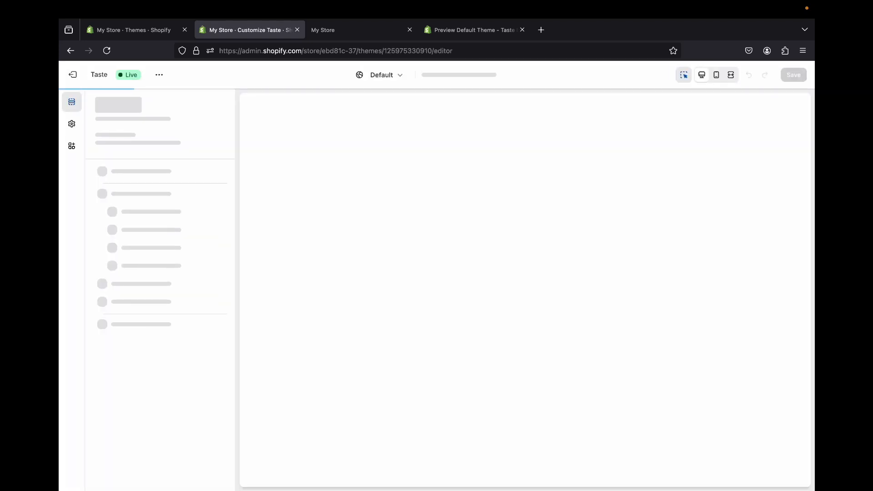
{"action": "left_click", "coordinate": [696, 336]}
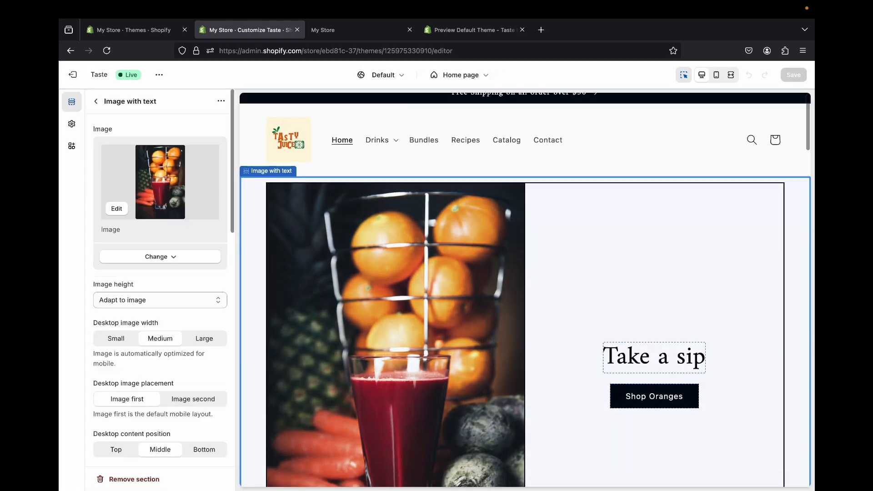
{"action": "scroll", "coordinate": [160, 291], "scroll_direction": "down", "scroll_amount": 2}
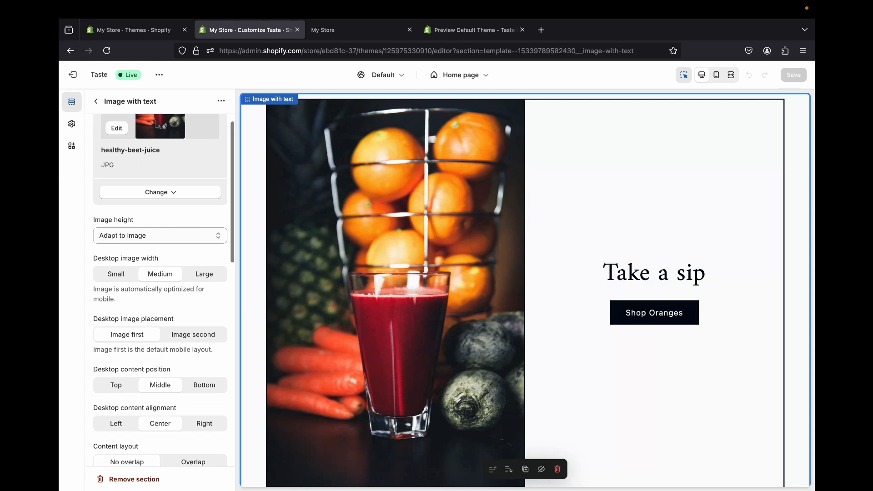
{"action": "left_click", "coordinate": [116, 274]}
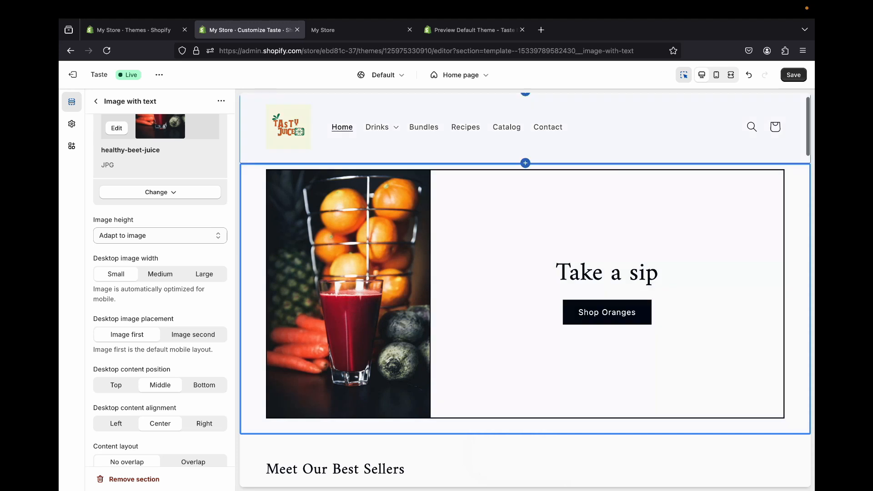
{"action": "left_click", "coordinate": [794, 75]}
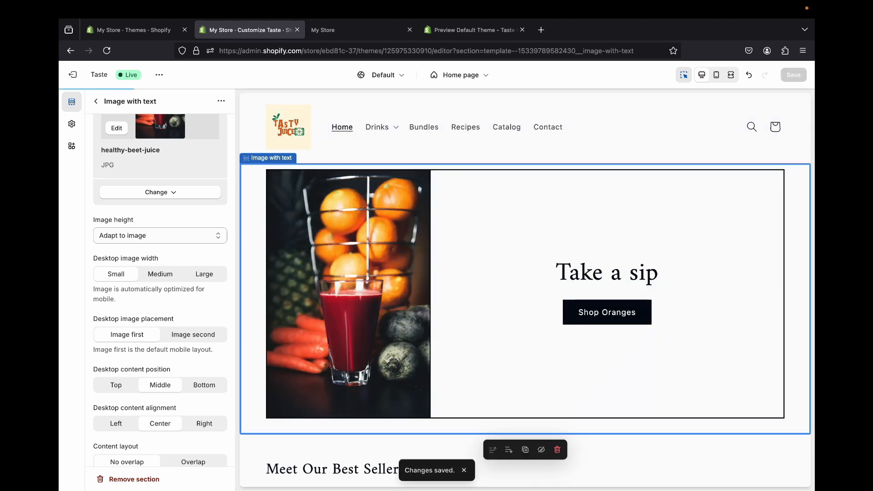
{"action": "left_click", "coordinate": [73, 75]}
Reload the storefront, dismiss the admin bar and review the home page from the banner down to the footer.
{"action": "left_click", "coordinate": [354, 30]}
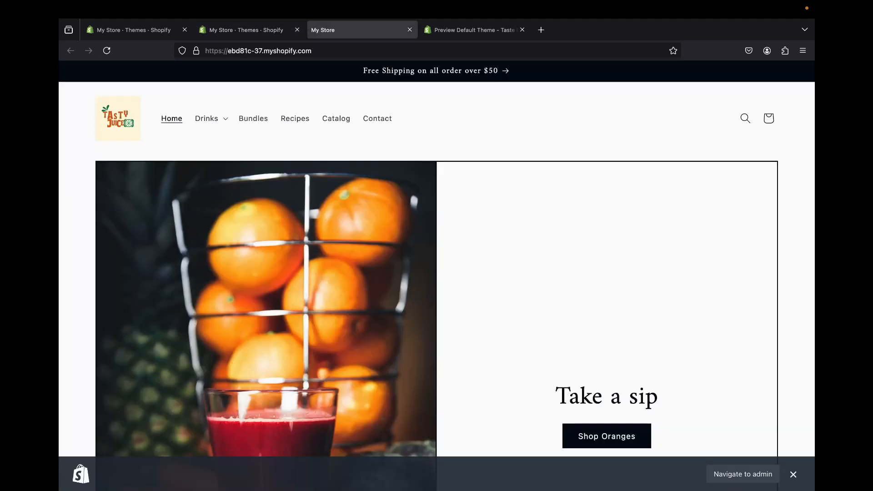
{"action": "left_click", "coordinate": [106, 50]}
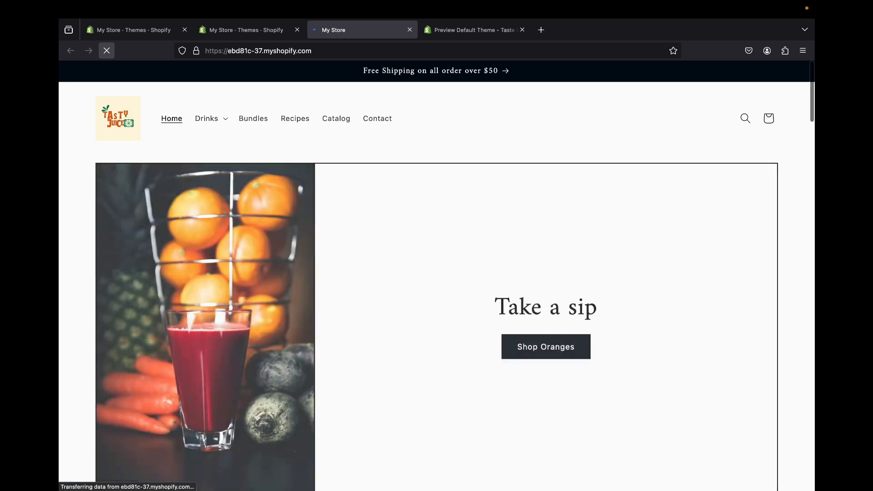
{"action": "scroll", "coordinate": [437, 273], "scroll_direction": "down", "scroll_amount": 2}
{"action": "scroll", "coordinate": [437, 272], "scroll_direction": "up", "scroll_amount": 2}
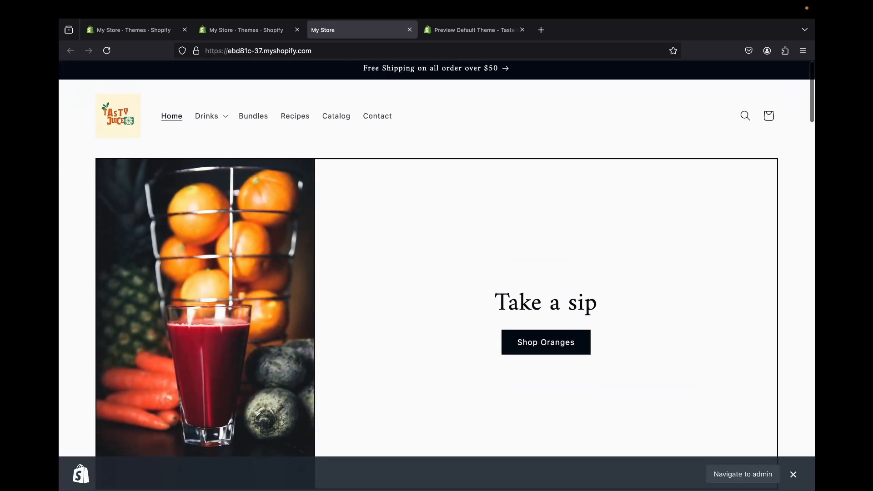
{"action": "left_click", "coordinate": [794, 474]}
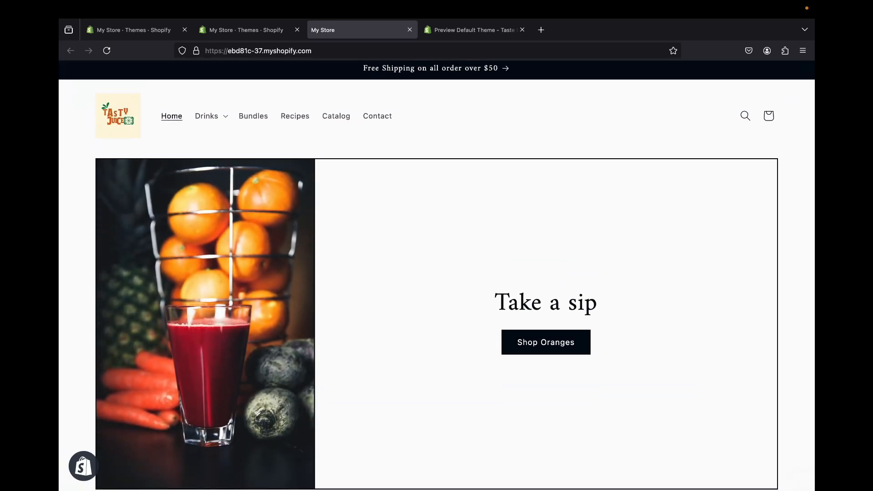
{"action": "scroll", "coordinate": [523, 282], "scroll_direction": "down", "scroll_amount": 9}
{"action": "scroll", "coordinate": [523, 282], "scroll_direction": "down", "scroll_amount": 15}
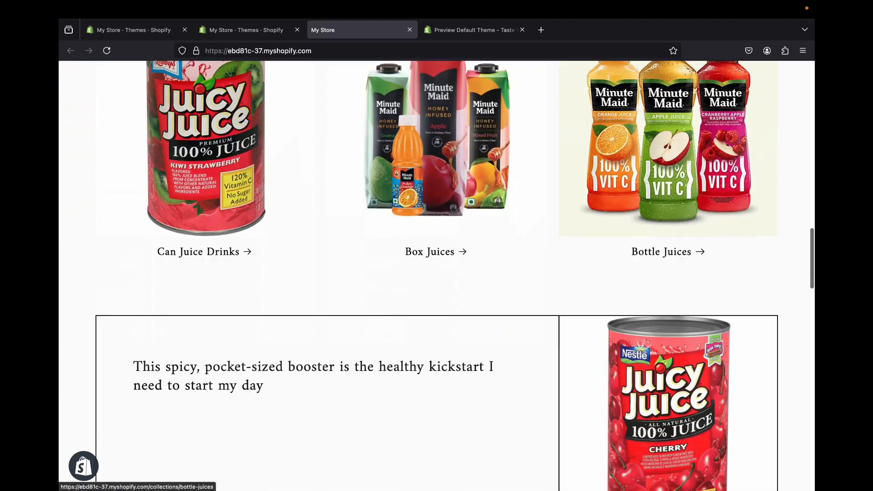
{"action": "scroll", "coordinate": [437, 272], "scroll_direction": "down", "scroll_amount": 10}
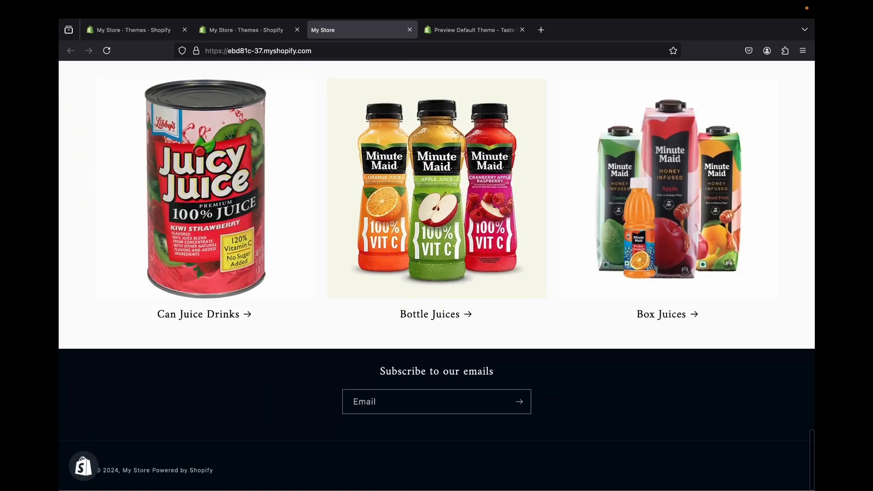
{"action": "scroll", "coordinate": [437, 273], "scroll_direction": "up", "scroll_amount": 15}
{"action": "scroll", "coordinate": [436, 273], "scroll_direction": "up", "scroll_amount": 8}
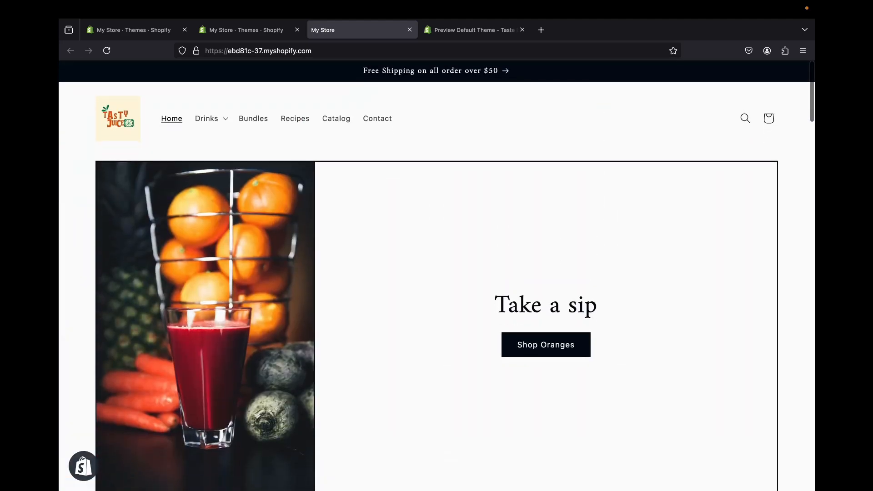
{"action": "scroll", "coordinate": [436, 273], "scroll_direction": "down", "scroll_amount": 20}
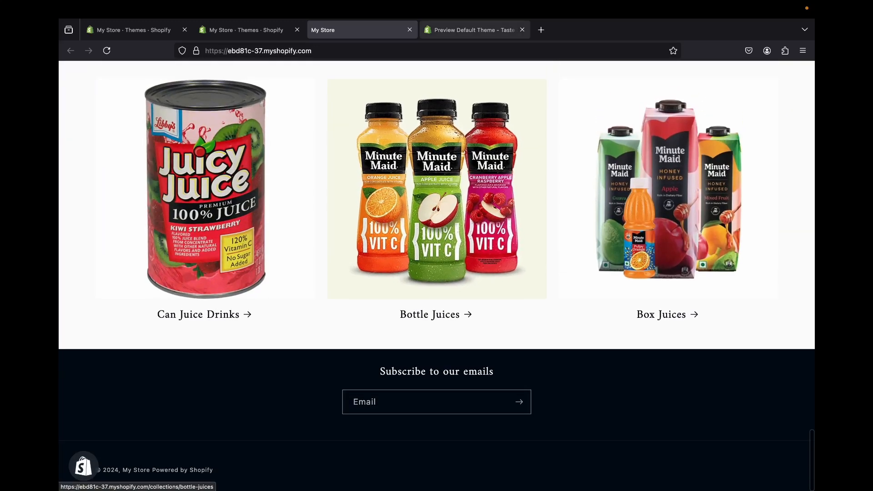
Compare the storefront's footer with the footer in the Taste theme preview, and return to the admin's Themes page.
{"action": "key", "text": "ctrl+Tab"}
{"action": "scroll", "coordinate": [437, 296], "scroll_direction": "down", "scroll_amount": 20}
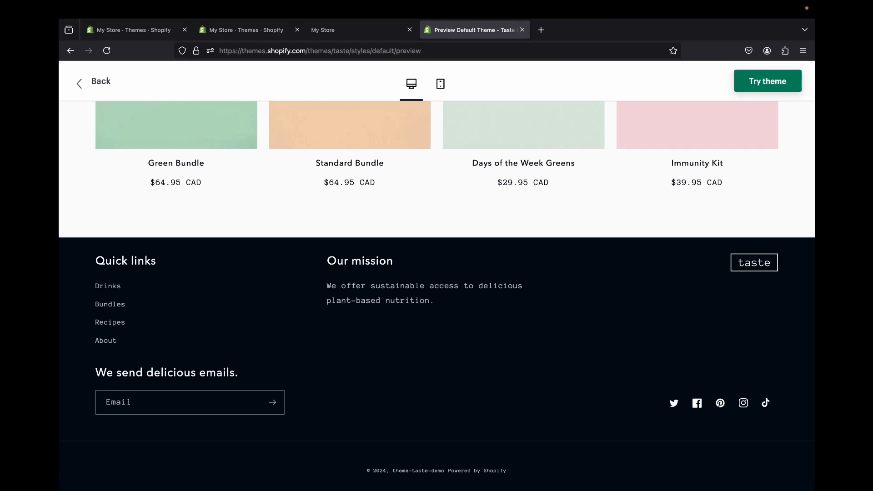
{"action": "key", "text": "ctrl+shift+Tab"}
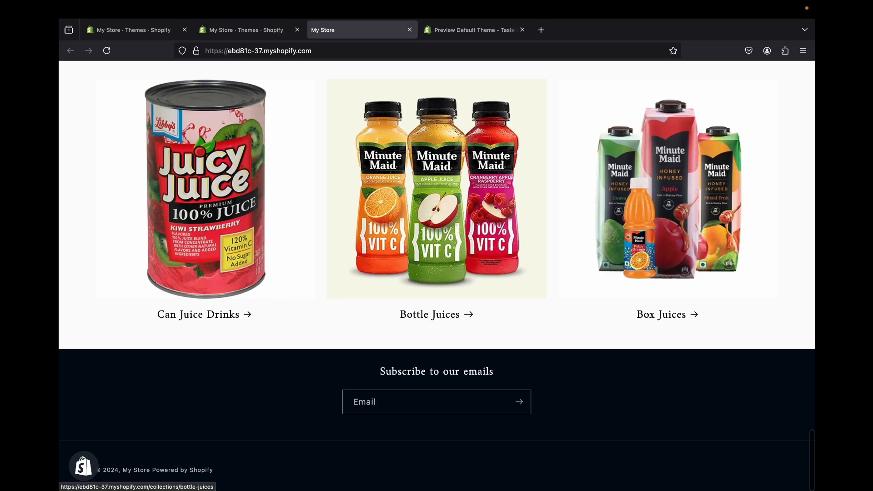
{"action": "key", "text": "ctrl+Tab"}
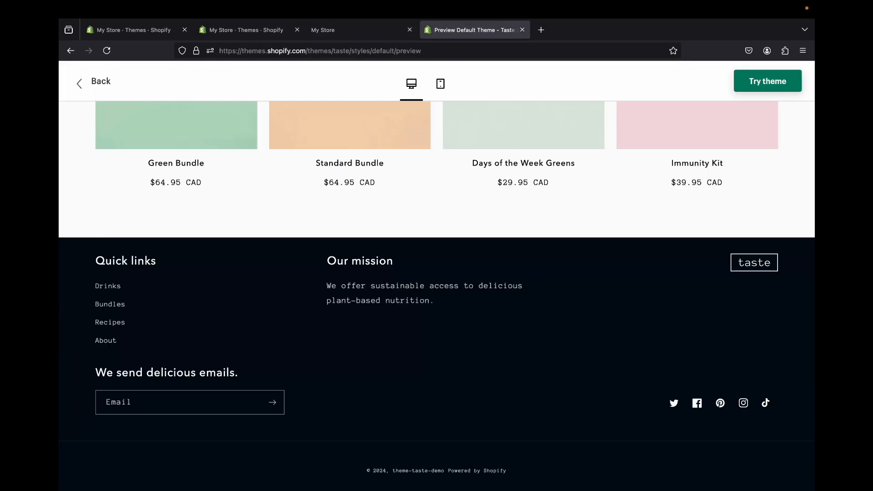
{"action": "left_click", "coordinate": [249, 30]}
{"action": "scroll", "coordinate": [496, 286], "scroll_direction": "down", "scroll_amount": 10}
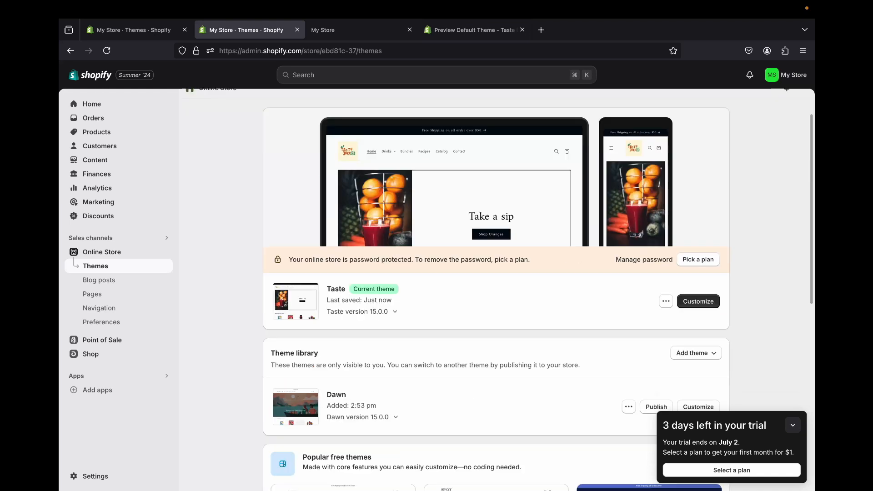
In the store's policy settings, fill the Return and refund policy from the template, review its text and publish it.
{"action": "scroll", "coordinate": [496, 287], "scroll_direction": "up", "scroll_amount": 2}
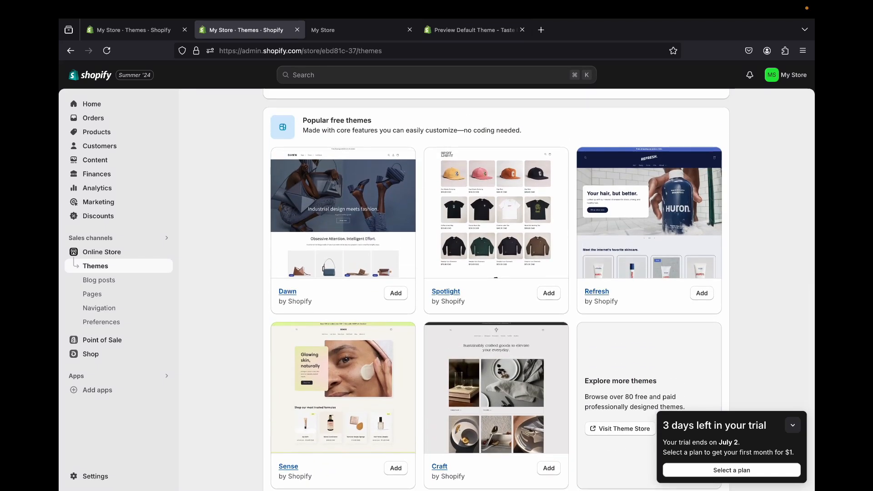
{"action": "left_click", "coordinate": [95, 476]}
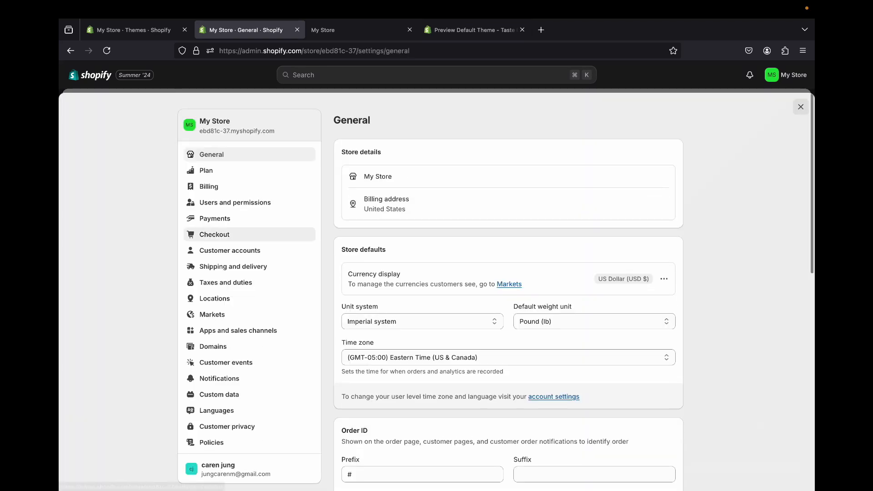
{"action": "left_click", "coordinate": [212, 442]}
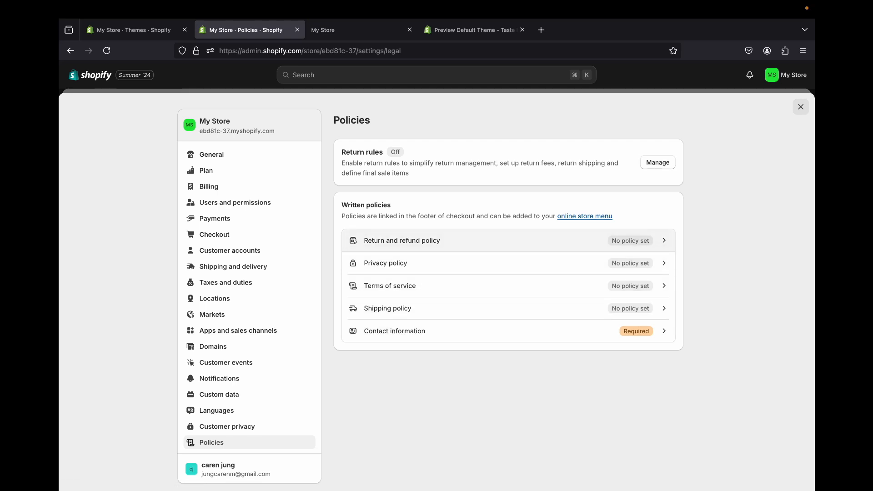
{"action": "left_click", "coordinate": [402, 241]}
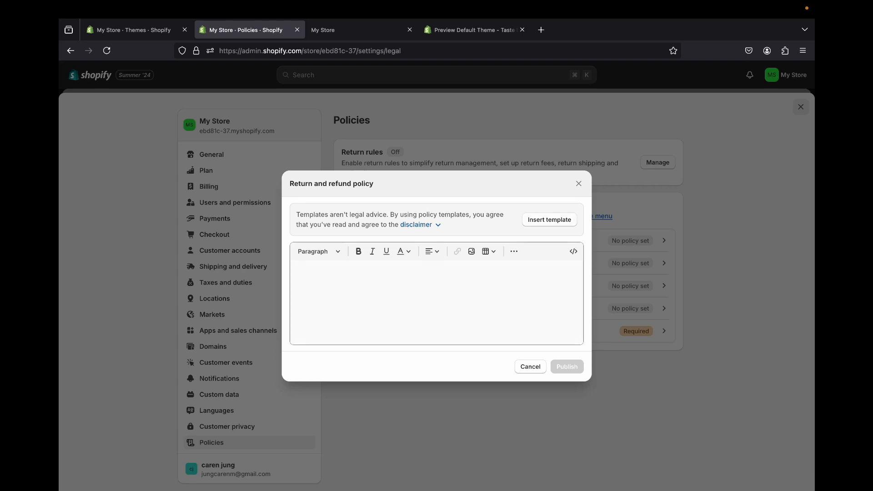
{"action": "left_click", "coordinate": [550, 219]}
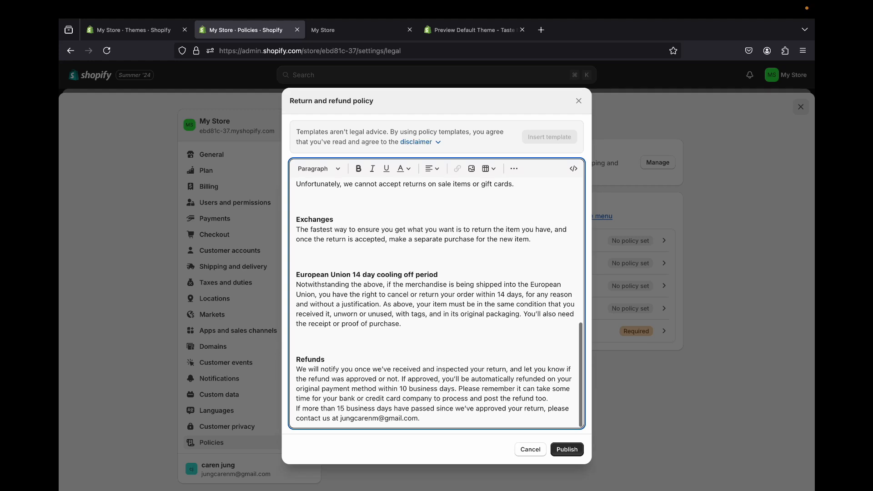
{"action": "scroll", "coordinate": [435, 300], "scroll_direction": "up", "scroll_amount": 15}
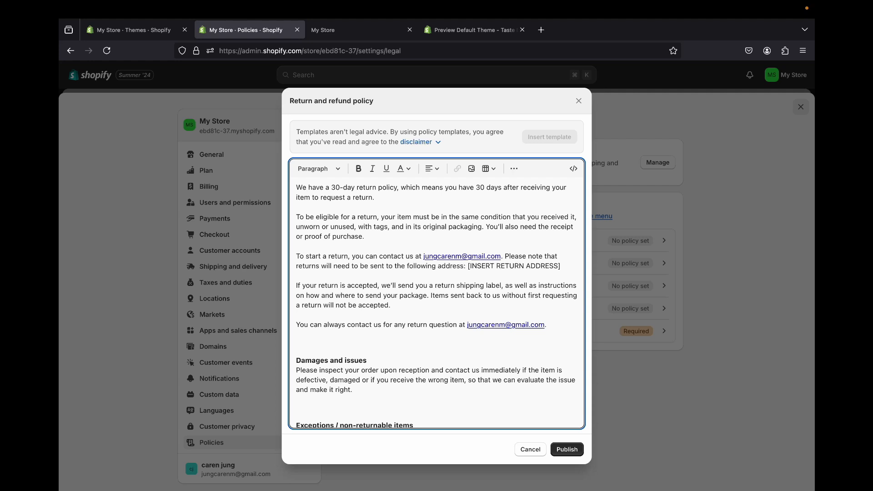
{"action": "scroll", "coordinate": [435, 300], "scroll_direction": "down", "scroll_amount": 15}
{"action": "scroll", "coordinate": [436, 300], "scroll_direction": "up", "scroll_amount": 15}
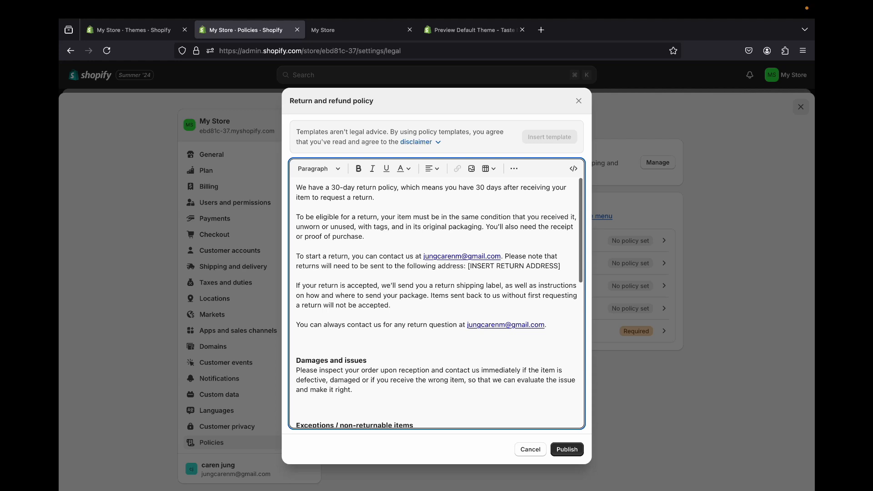
{"action": "left_click", "coordinate": [567, 450]}
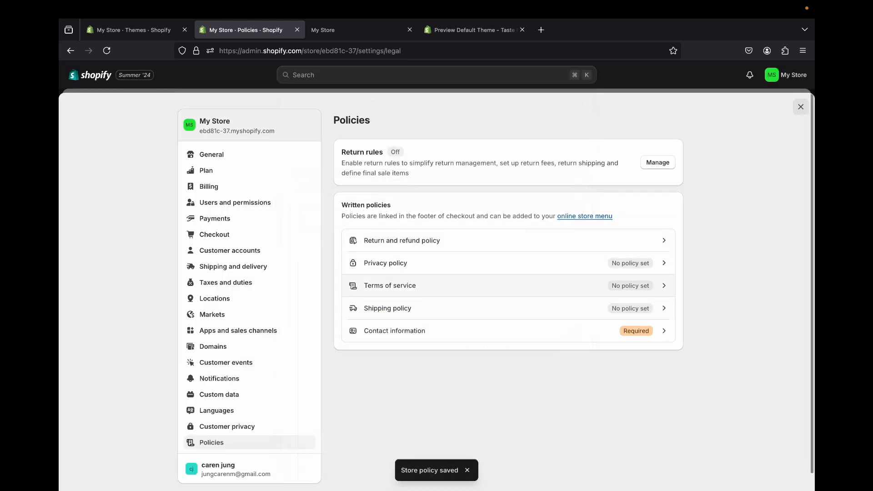
Fill the Privacy policy and the Terms of service from their templates and publish both.
{"action": "left_click", "coordinate": [386, 263]}
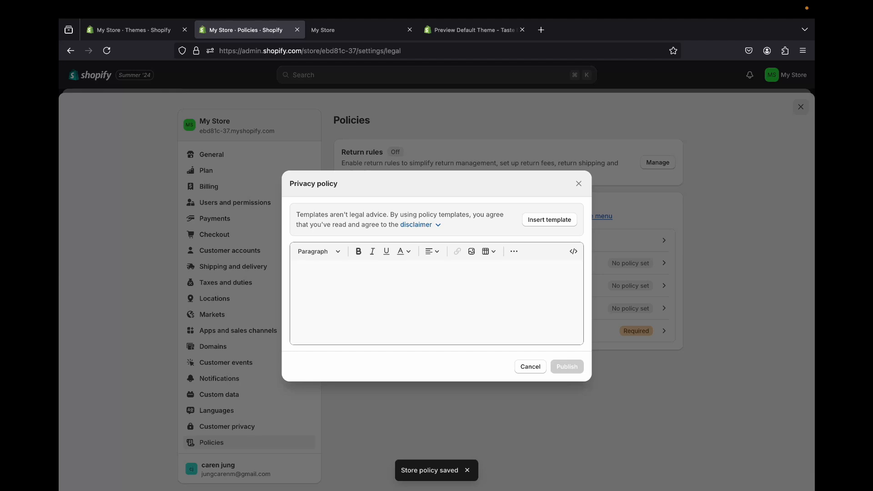
{"action": "left_click", "coordinate": [568, 449]}
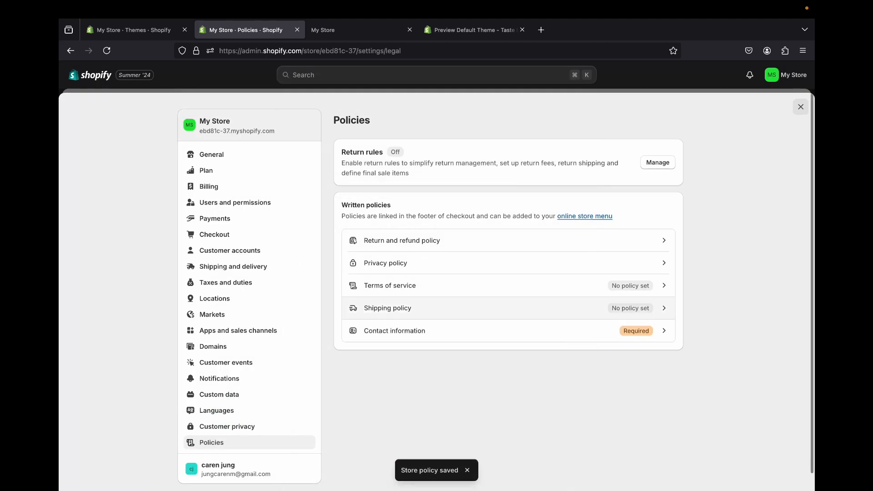
{"action": "left_click", "coordinate": [390, 286]}
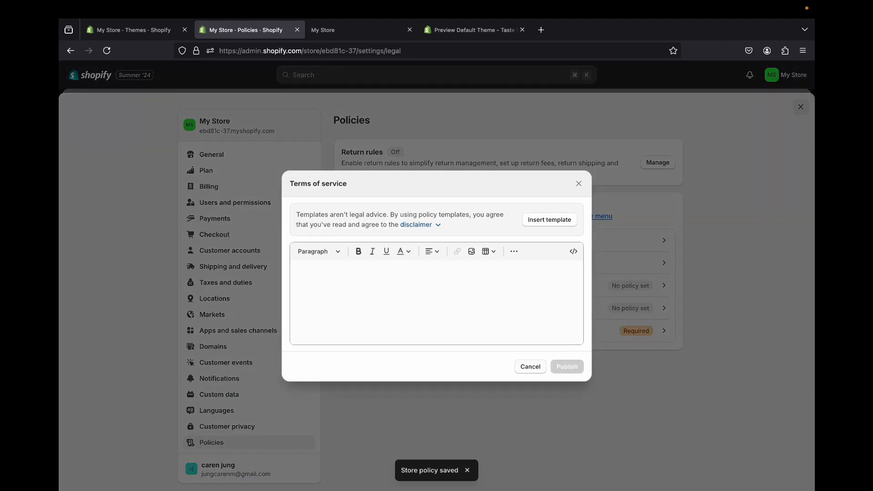
{"action": "left_click", "coordinate": [549, 219]}
{"action": "left_click", "coordinate": [567, 450]}
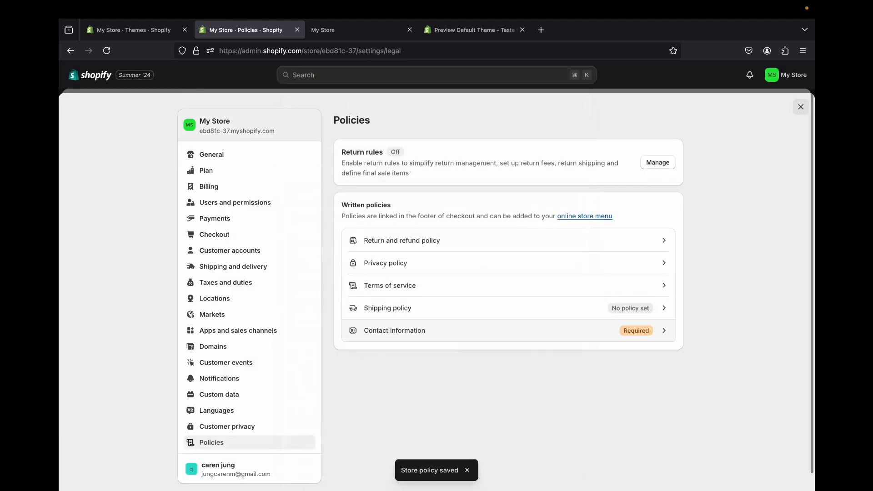
Copy the first two overview paragraphs from the Terms of service for reuse in the empty Shipping policy.
{"action": "left_click", "coordinate": [388, 308]}
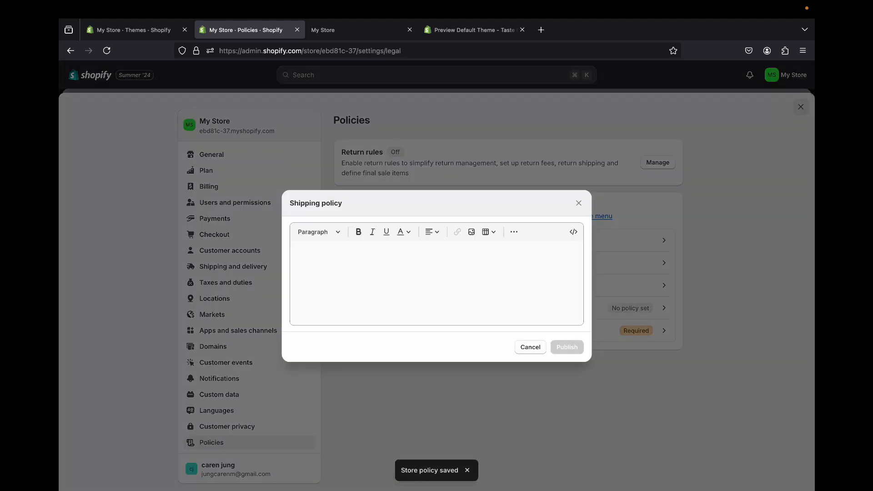
{"action": "left_click", "coordinate": [578, 203]}
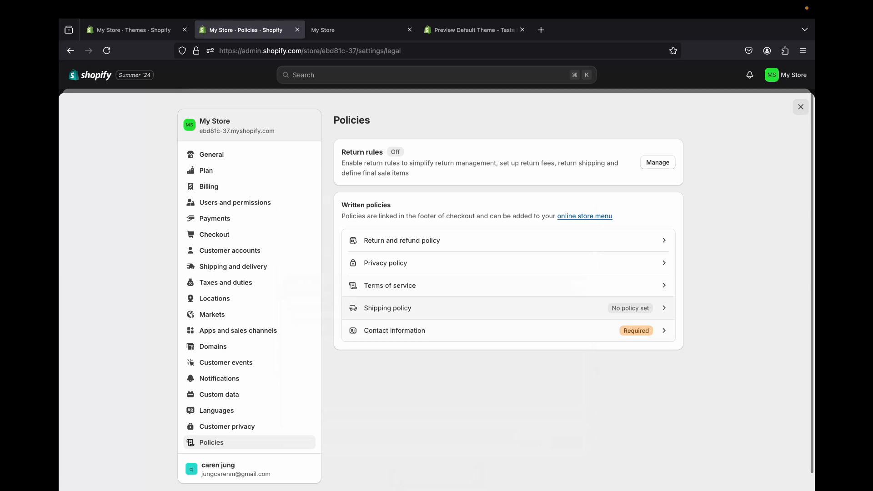
{"action": "left_click", "coordinate": [390, 285]}
{"action": "left_click_drag", "start_coordinate": [300, 197], "coordinate": [436, 295]}
{"action": "key", "text": "super+c"}
{"action": "right_click", "coordinate": [464, 276]}
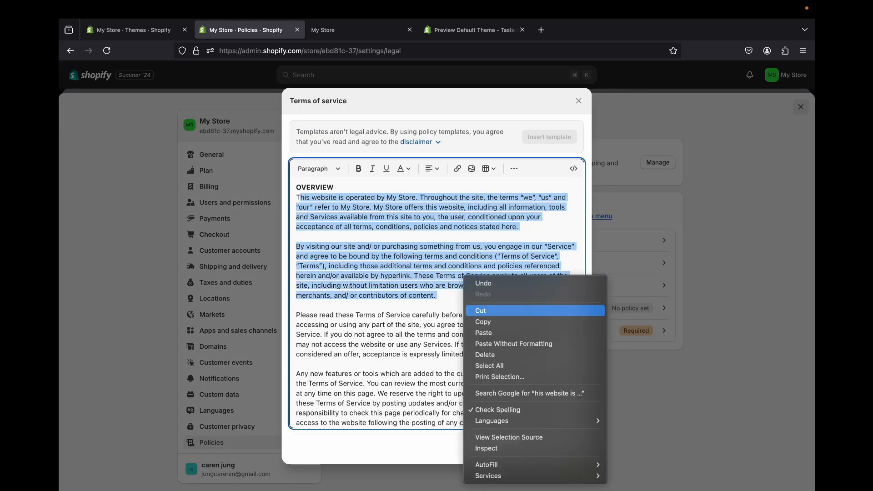
{"action": "left_click", "coordinate": [483, 322]}
{"action": "key", "text": "Escape"}
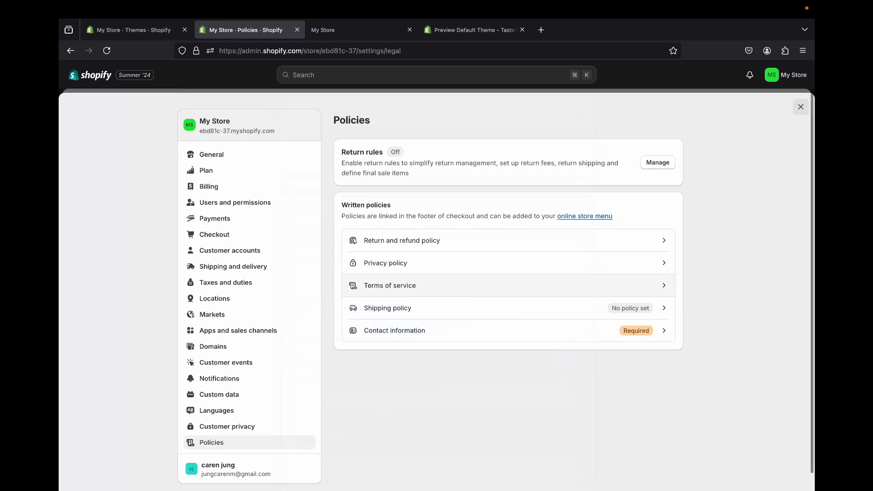
Paste the copied paragraphs into the Shipping policy and publish it.
{"action": "left_click", "coordinate": [387, 308]}
{"action": "right_click", "coordinate": [387, 258]}
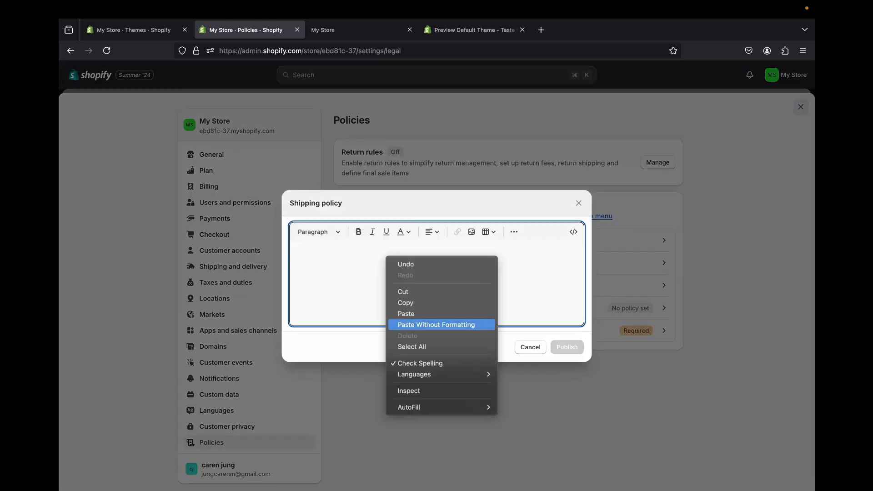
{"action": "left_click", "coordinate": [406, 314]}
{"action": "left_click", "coordinate": [568, 347]}
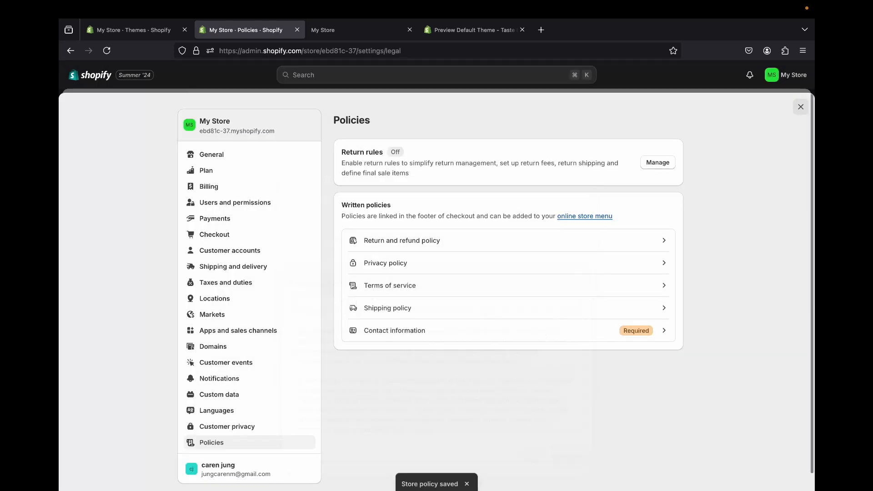
Fill the Contact information policy from the template, publish it and leave the store settings.
{"action": "left_click", "coordinate": [394, 331]}
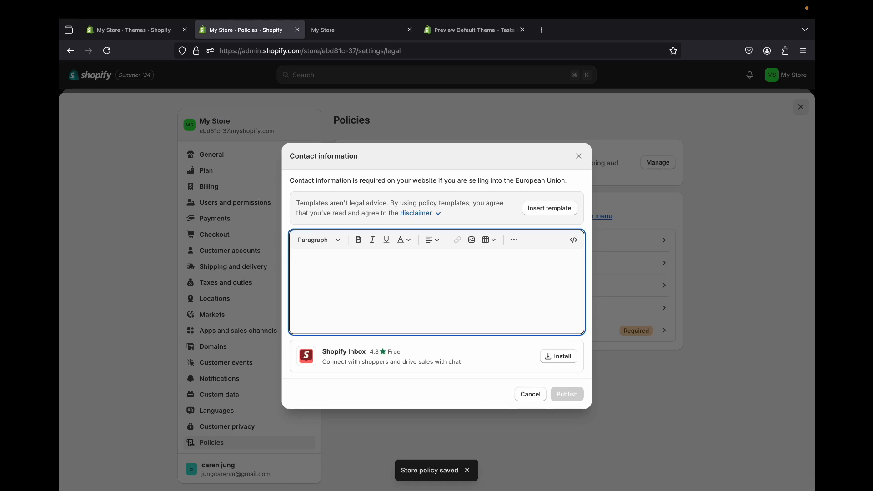
{"action": "left_click", "coordinate": [549, 209]}
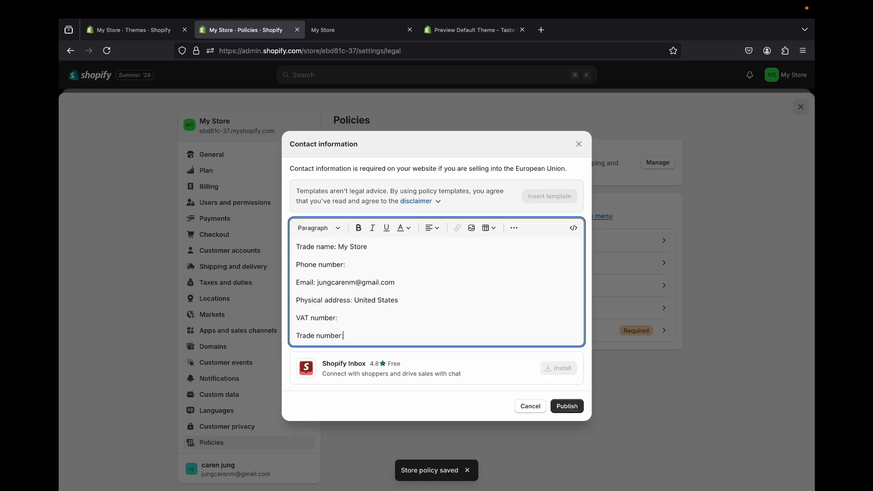
{"action": "left_click", "coordinate": [568, 406]}
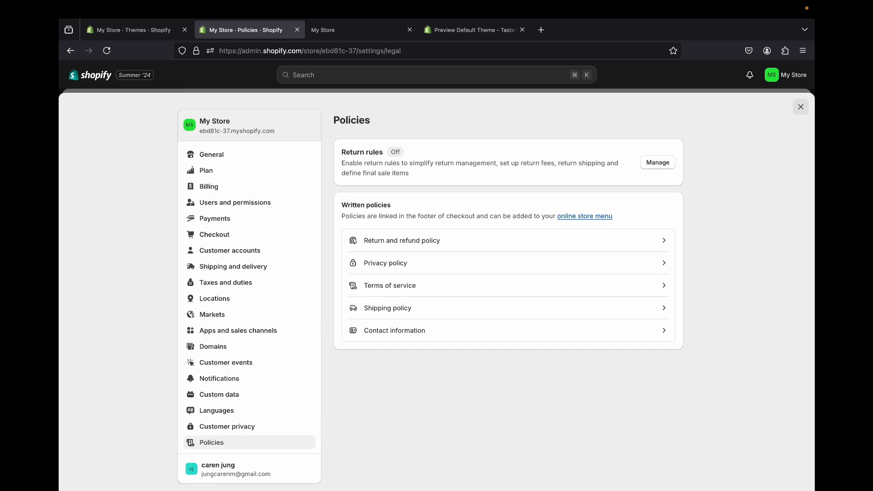
{"action": "left_click", "coordinate": [801, 107]}
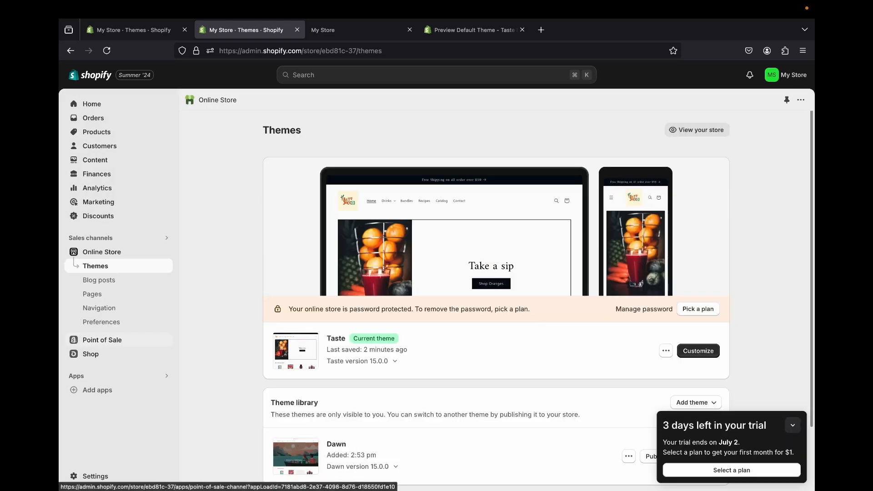
In the online store's navigation, add a Contact Information item linked to that policy to the Footer menu.
{"action": "left_click", "coordinate": [100, 308]}
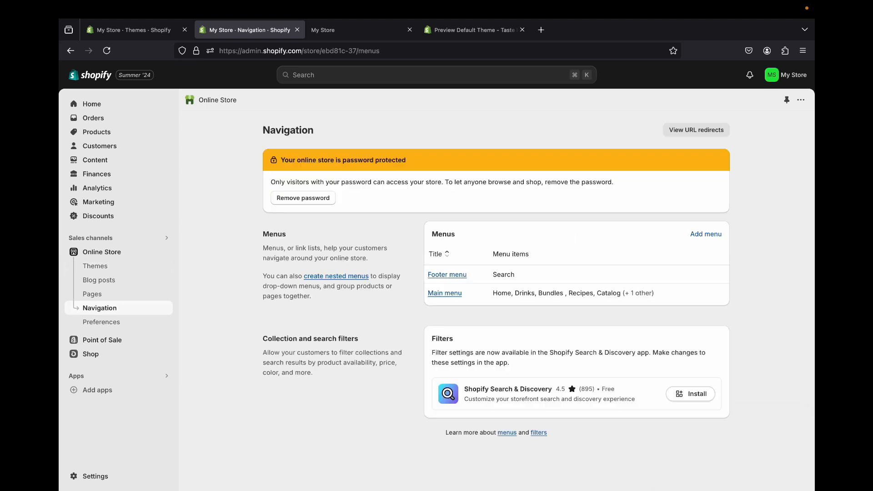
{"action": "left_click", "coordinate": [447, 275]}
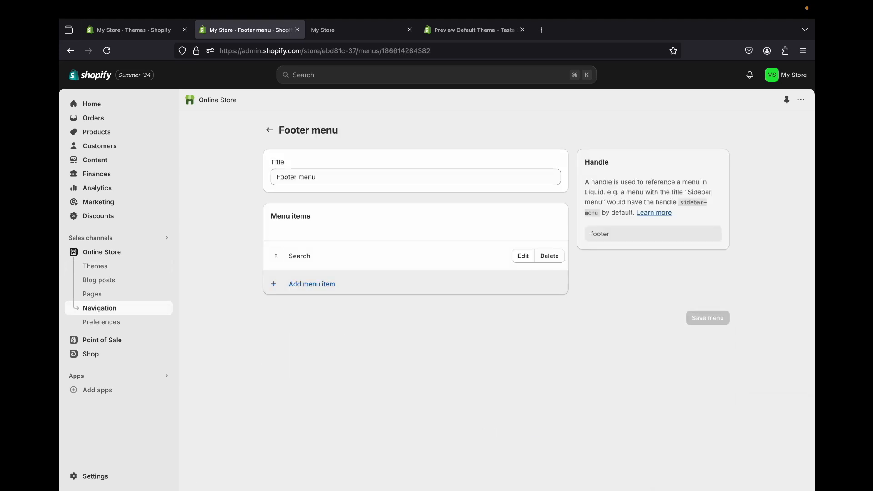
{"action": "left_click", "coordinate": [311, 284]}
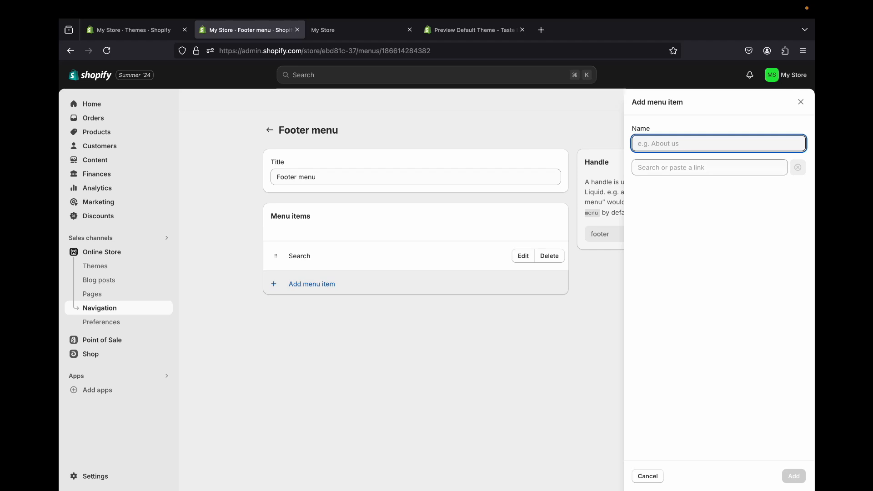
{"action": "left_click", "coordinate": [710, 167]}
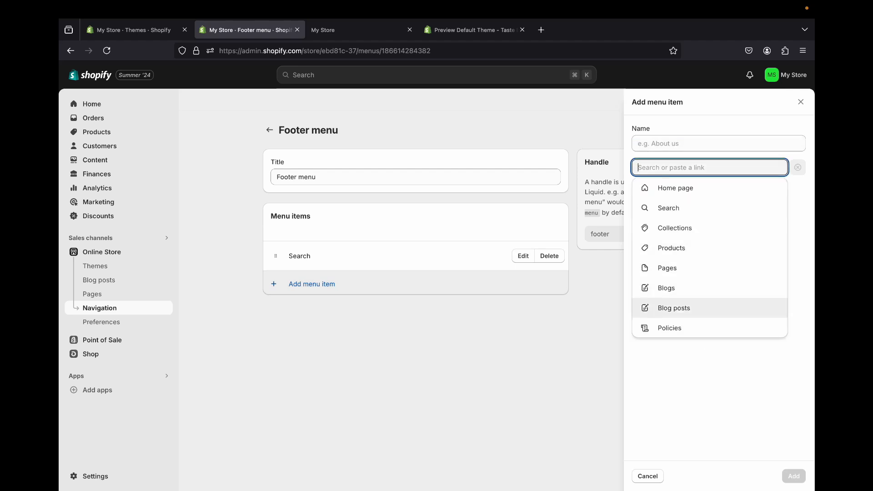
{"action": "left_click", "coordinate": [710, 328]}
{"action": "left_click", "coordinate": [682, 204]}
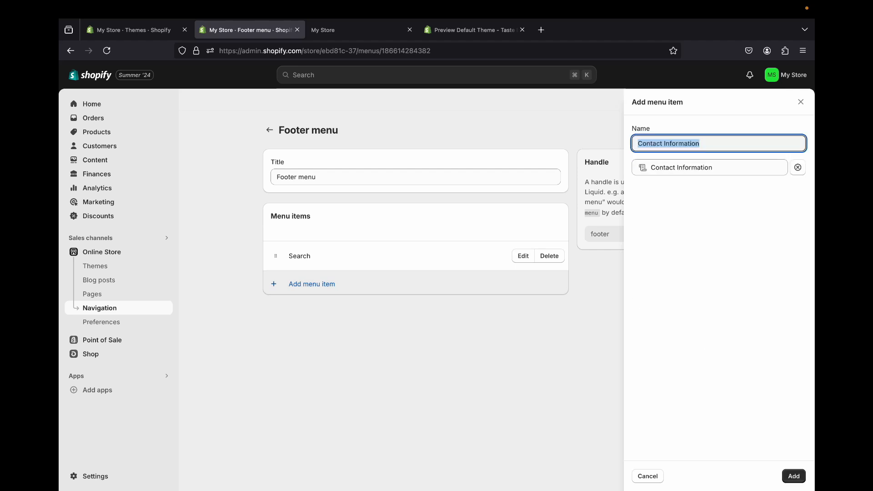
{"action": "left_click", "coordinate": [794, 476]}
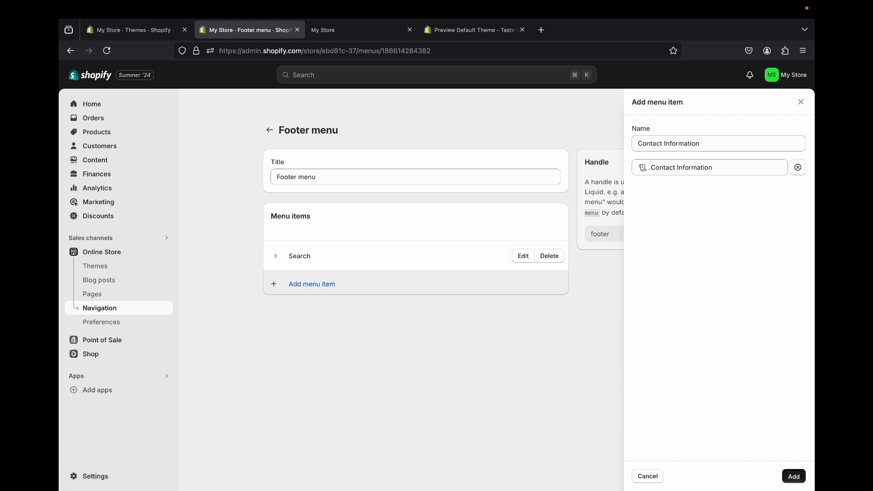
Add a Terms of Service item linked to that policy to the Footer menu.
{"action": "left_click", "coordinate": [312, 314]}
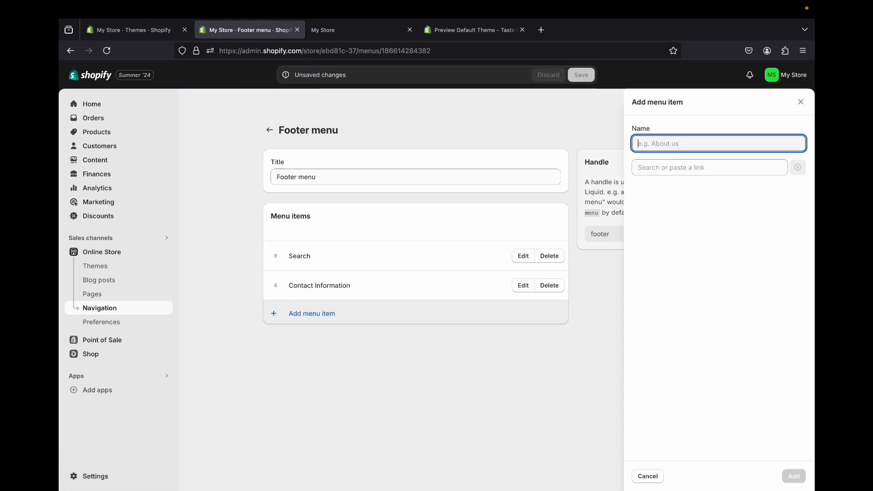
{"action": "left_click", "coordinate": [682, 167]}
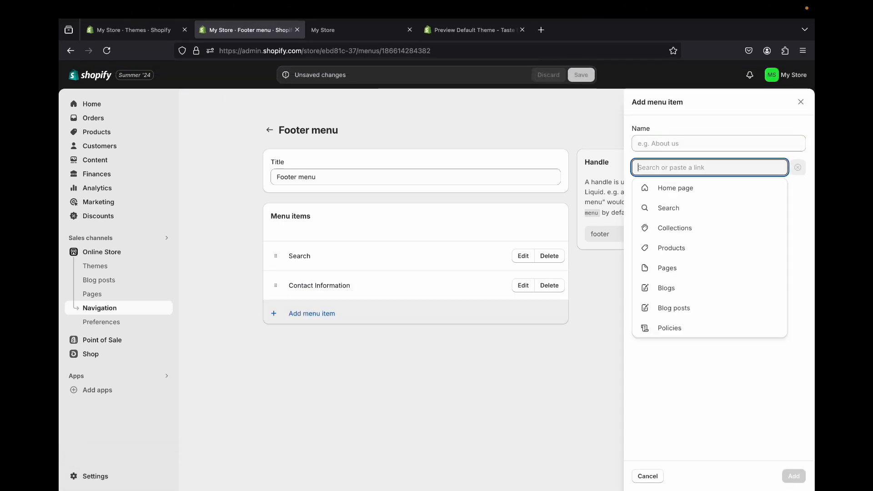
{"action": "left_click", "coordinate": [671, 328]}
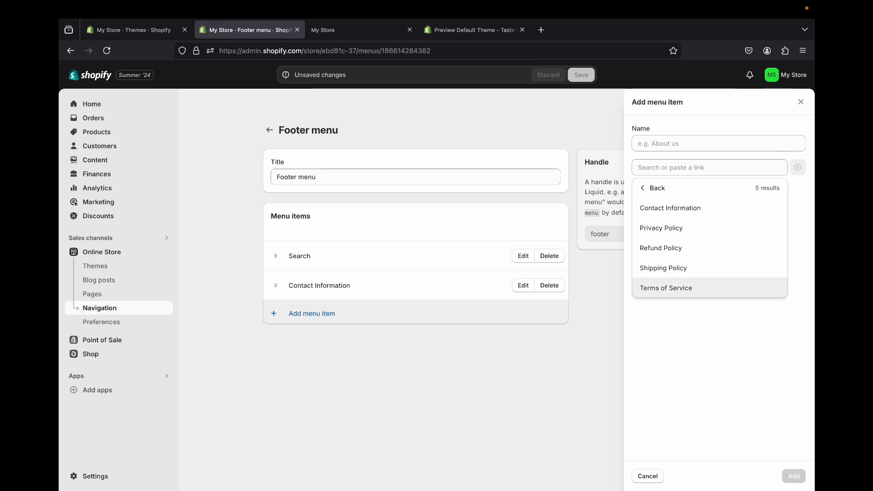
{"action": "left_click", "coordinate": [674, 288]}
{"action": "left_click", "coordinate": [794, 476]}
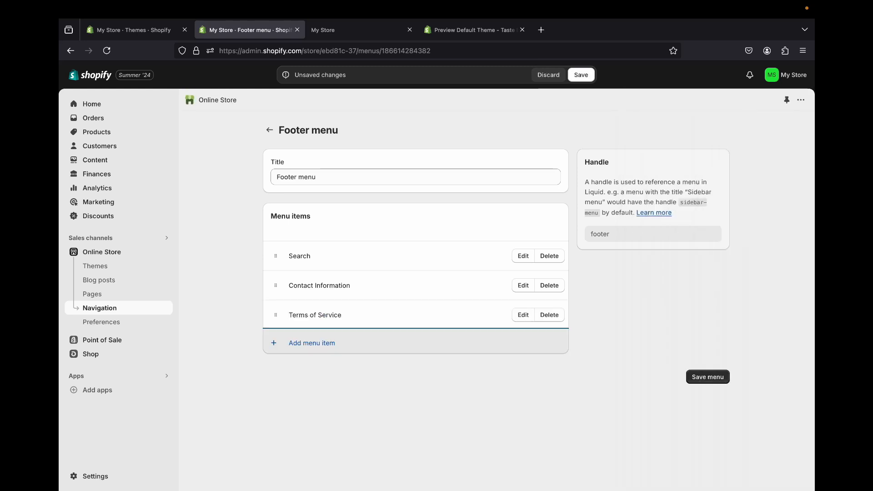
Add a Shipping Policy item linked to that policy to the Footer menu.
{"action": "left_click", "coordinate": [274, 345]}
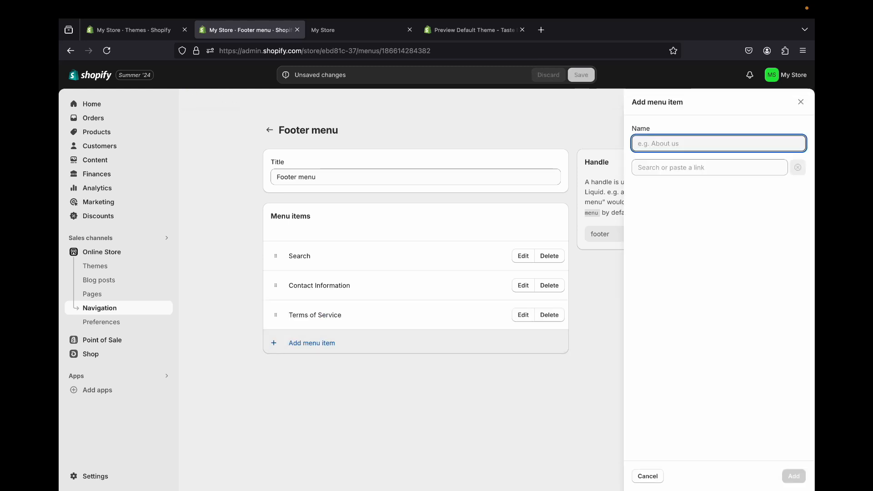
{"action": "left_click", "coordinate": [710, 167]}
{"action": "left_click", "coordinate": [664, 328]}
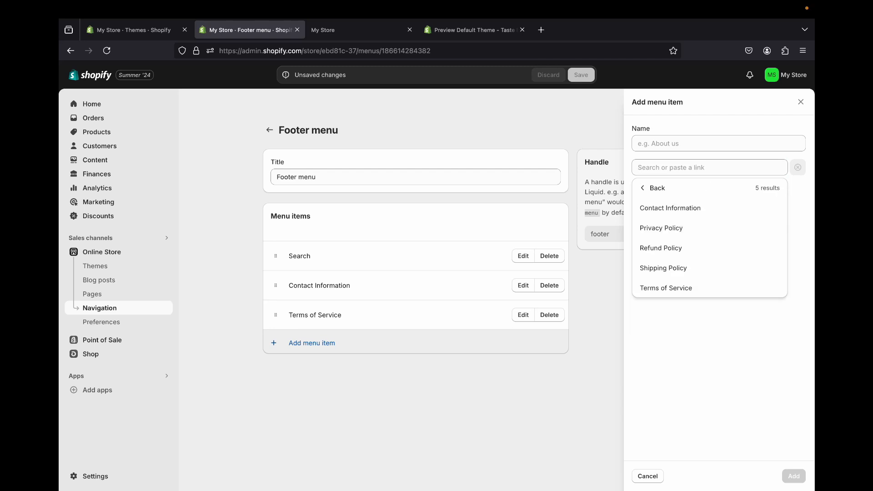
{"action": "left_click", "coordinate": [664, 268]}
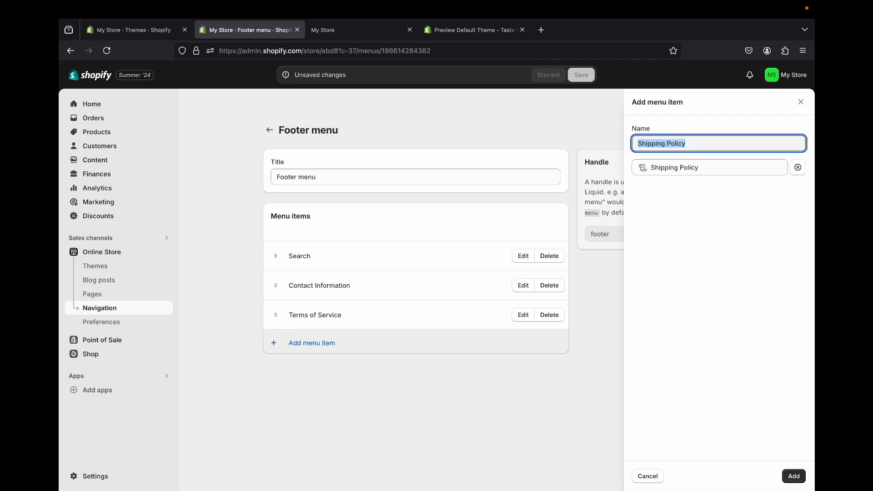
{"action": "left_click", "coordinate": [793, 476]}
Add a Refund Policy item linked to that policy to the Footer menu.
{"action": "left_click", "coordinate": [312, 372]}
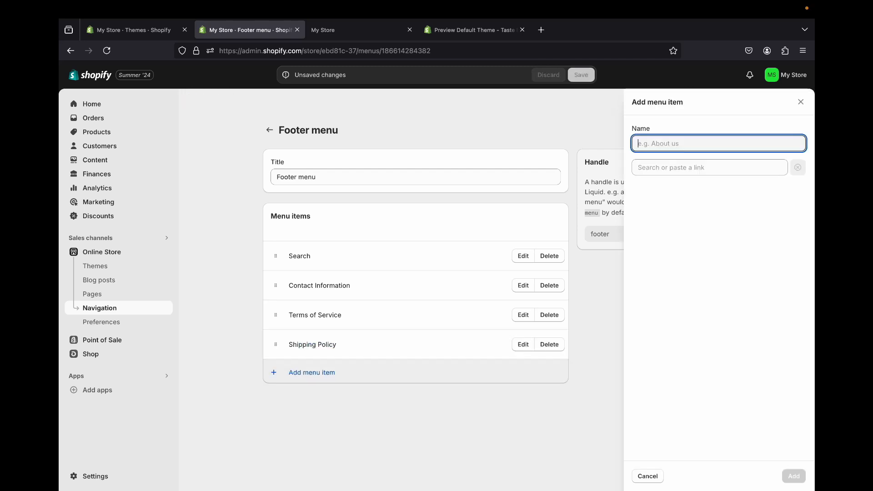
{"action": "left_click", "coordinate": [710, 168]}
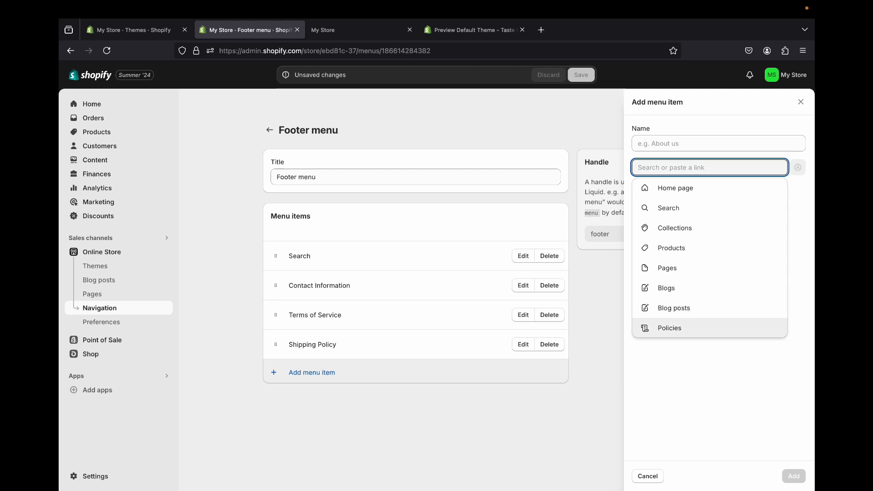
{"action": "left_click", "coordinate": [664, 328]}
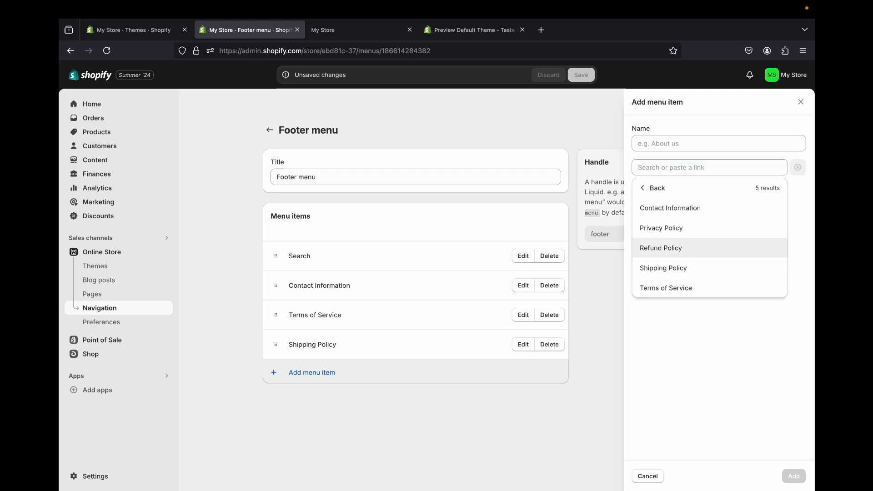
{"action": "left_click", "coordinate": [660, 248]}
{"action": "left_click", "coordinate": [794, 476]}
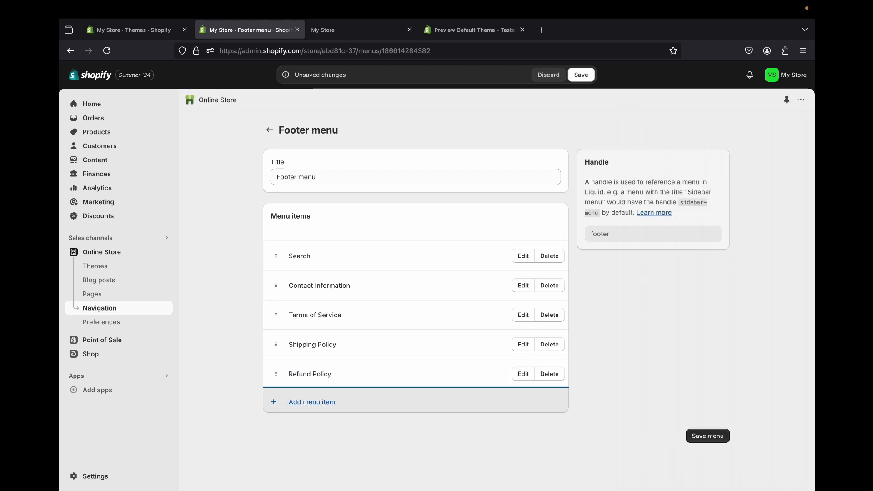
Add a Privacy Policy item linked to that policy to the Footer menu.
{"action": "left_click", "coordinate": [671, 168]}
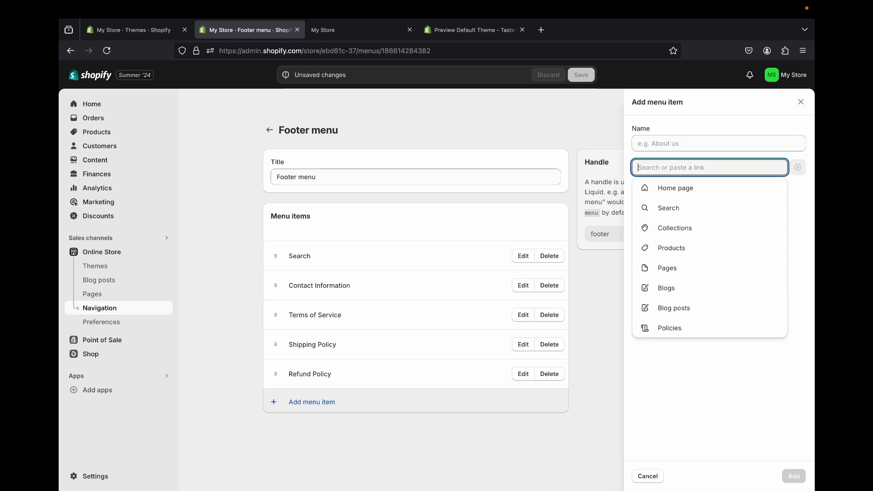
{"action": "left_click", "coordinate": [670, 328]}
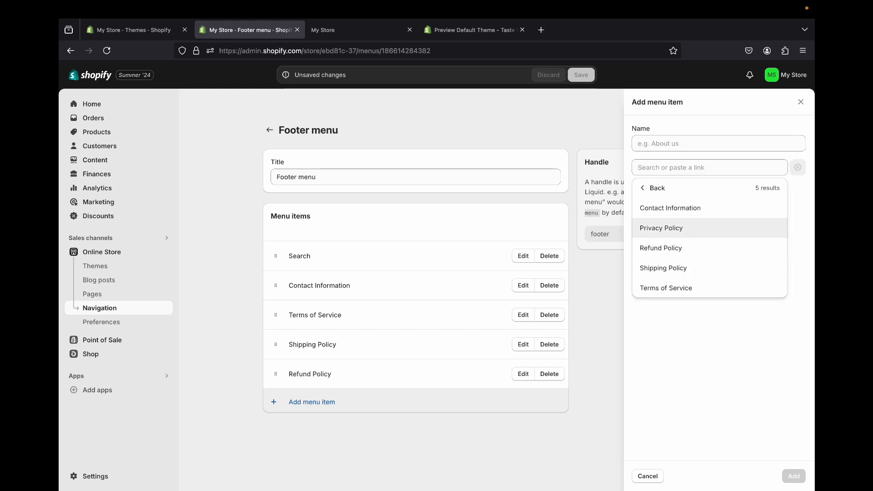
{"action": "left_click", "coordinate": [662, 227]}
{"action": "key", "text": "Return"}
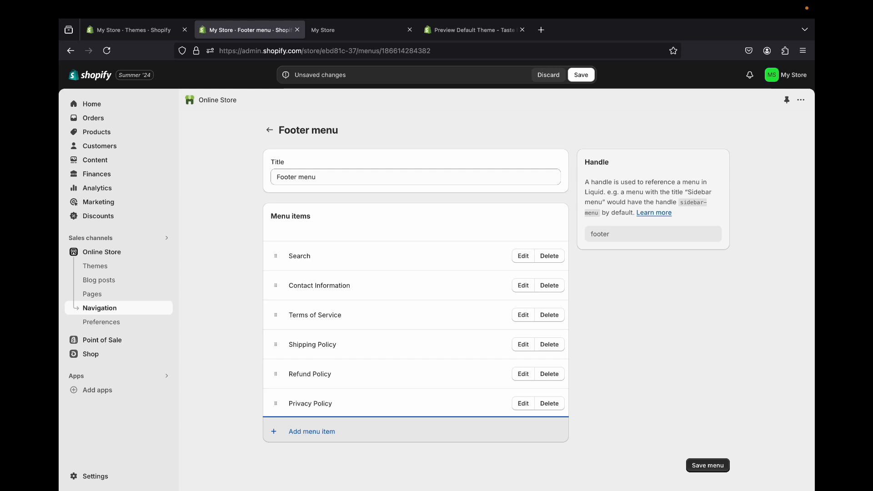
Reorder the Footer menu as Search, Privacy Policy, Refund Policy, Shipping Policy, Terms of Service, Contact Information, and save it.
{"action": "left_click_drag", "start_coordinate": [276, 404], "coordinate": [274, 284]}
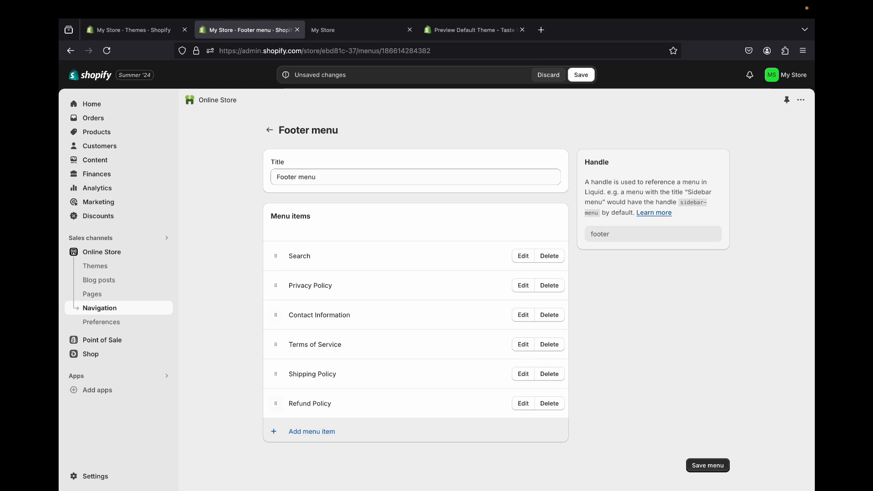
{"action": "left_click_drag", "start_coordinate": [276, 403], "coordinate": [276, 315]}
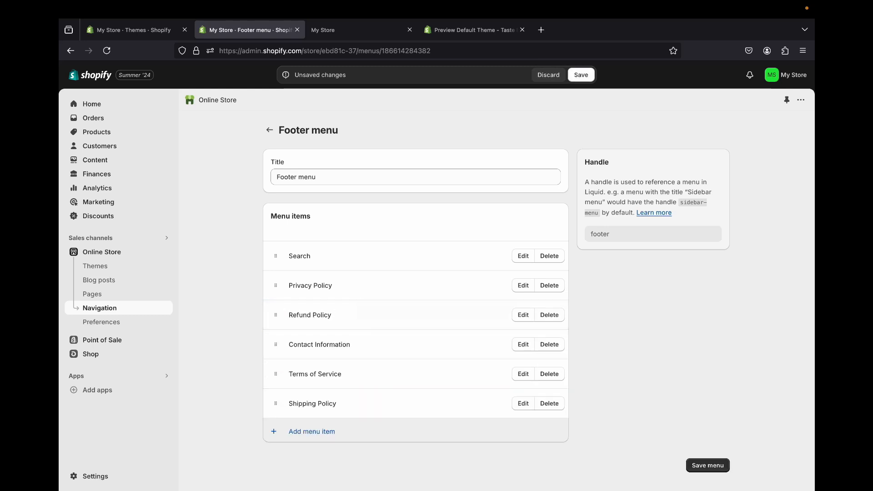
{"action": "left_click_drag", "start_coordinate": [276, 404], "coordinate": [276, 344]}
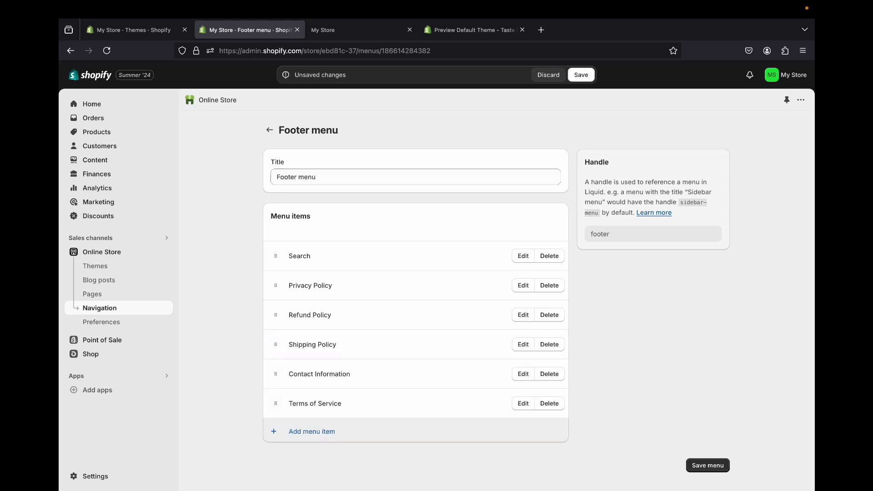
{"action": "left_click_drag", "start_coordinate": [276, 403], "coordinate": [276, 374]}
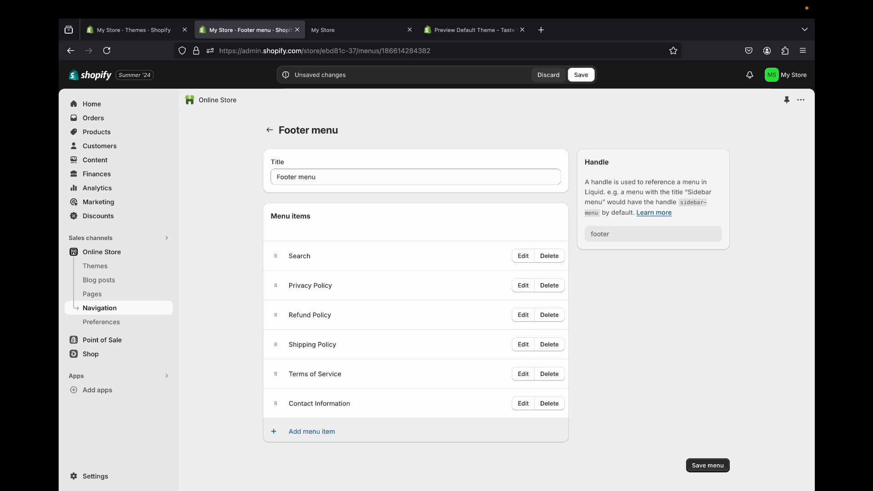
{"action": "left_click", "coordinate": [708, 465]}
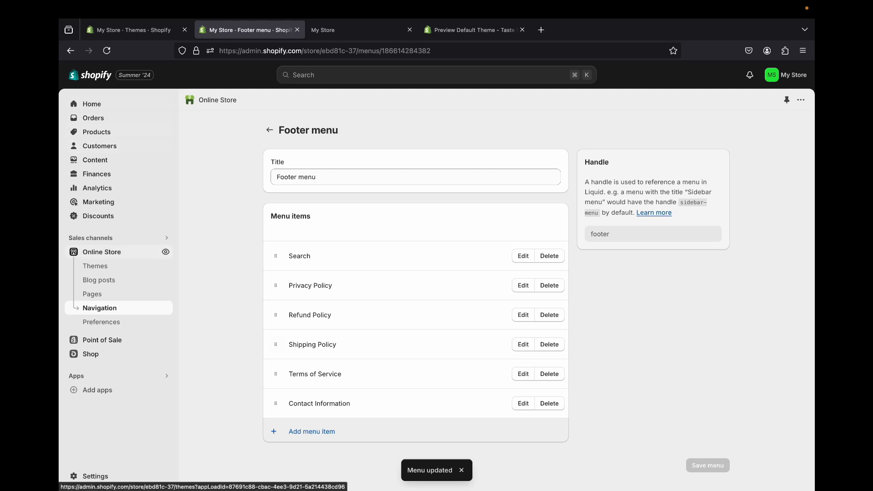
Reload the live storefront to check the footer's policy links and compare its footer with the Taste theme preview.
{"action": "left_click", "coordinate": [95, 266]}
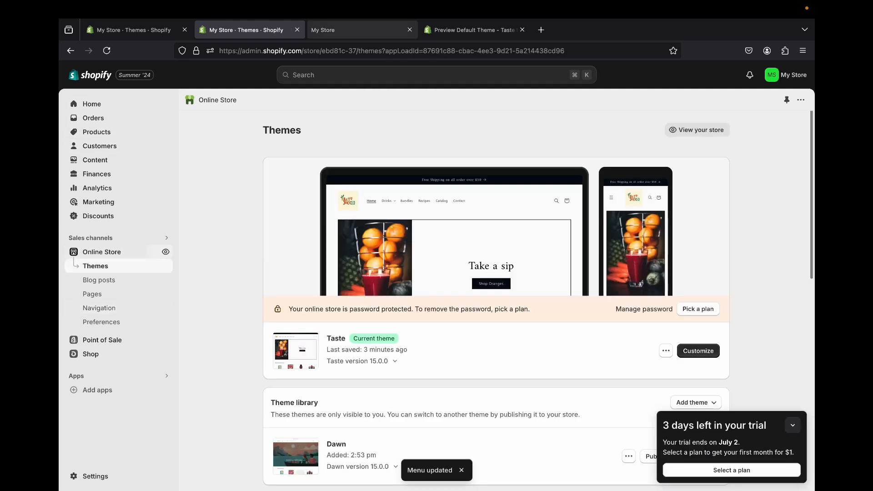
{"action": "left_click", "coordinate": [344, 30]}
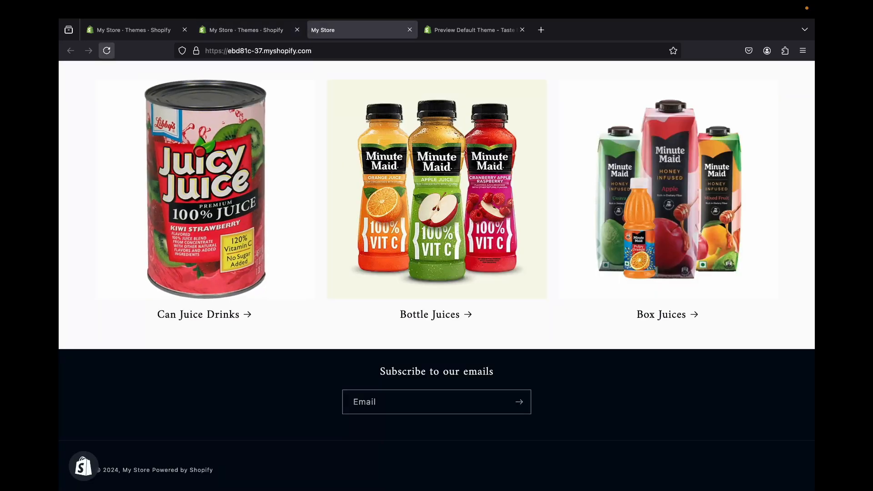
{"action": "left_click", "coordinate": [107, 50]}
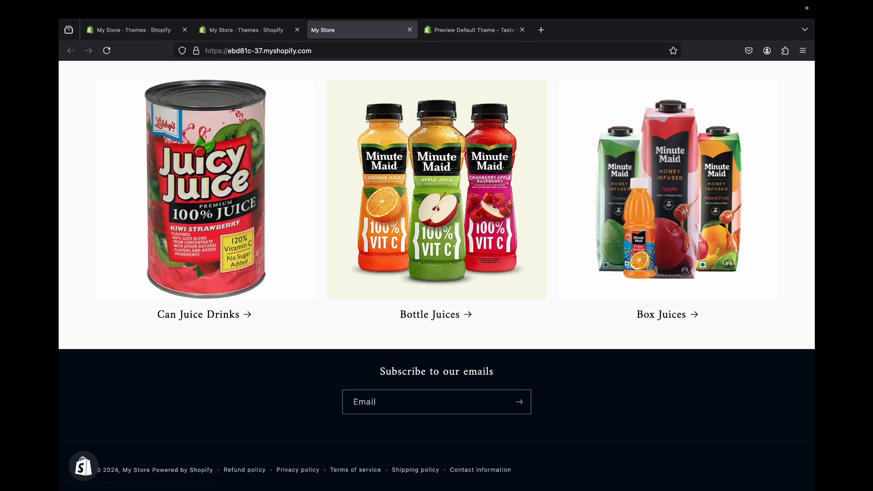
{"action": "left_click", "coordinate": [473, 30]}
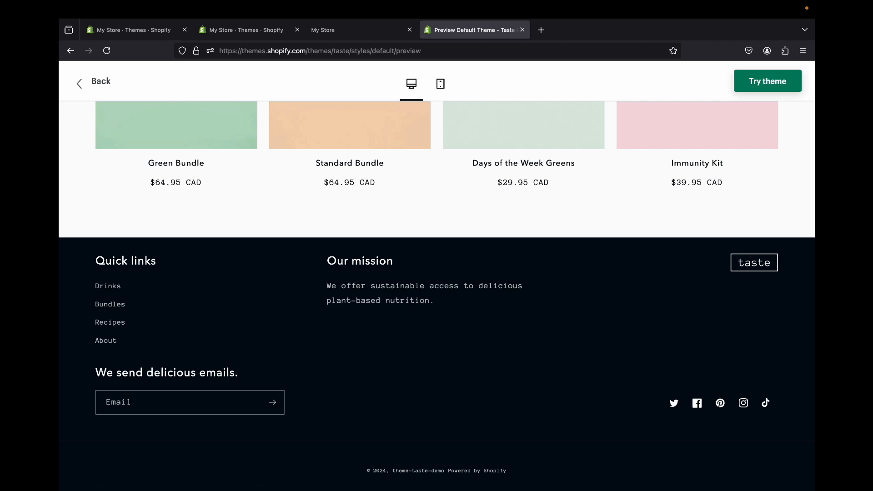
{"action": "left_click", "coordinate": [345, 30]}
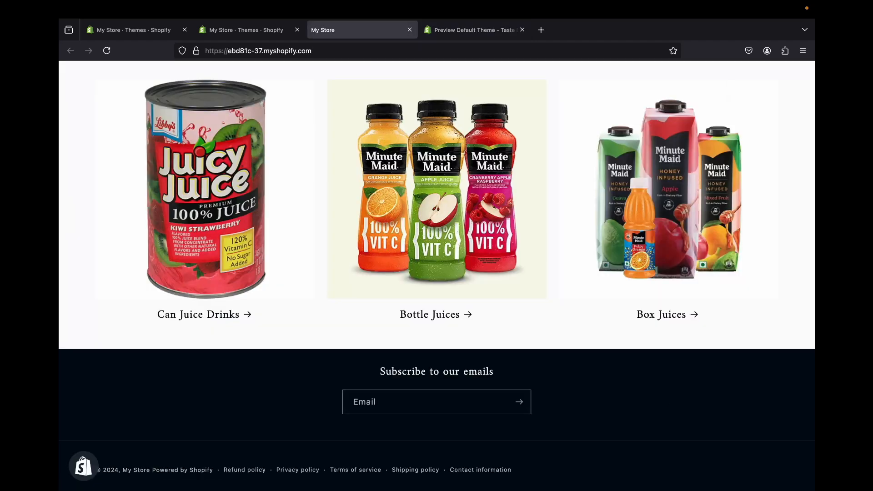
{"action": "left_click", "coordinate": [250, 30]}
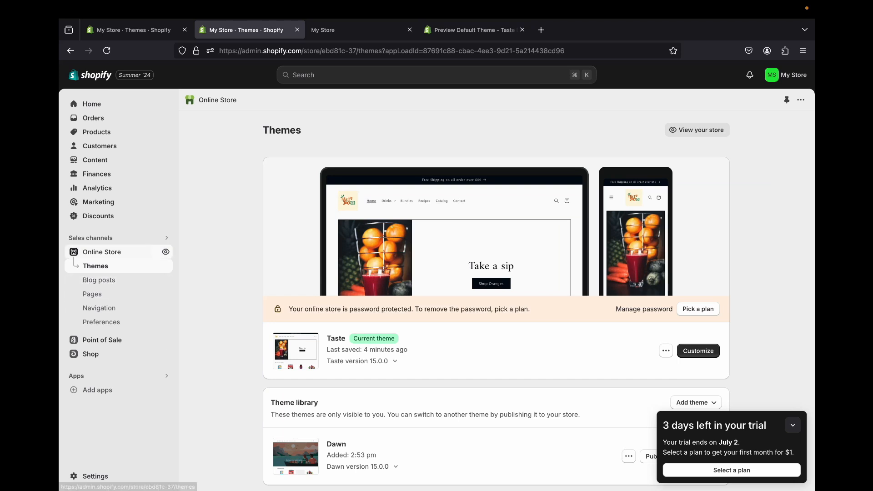
Customize the Taste theme to show payment icons in the Footer section, and review the other footer settings.
{"action": "scroll", "coordinate": [495, 292], "scroll_direction": "down", "scroll_amount": 3}
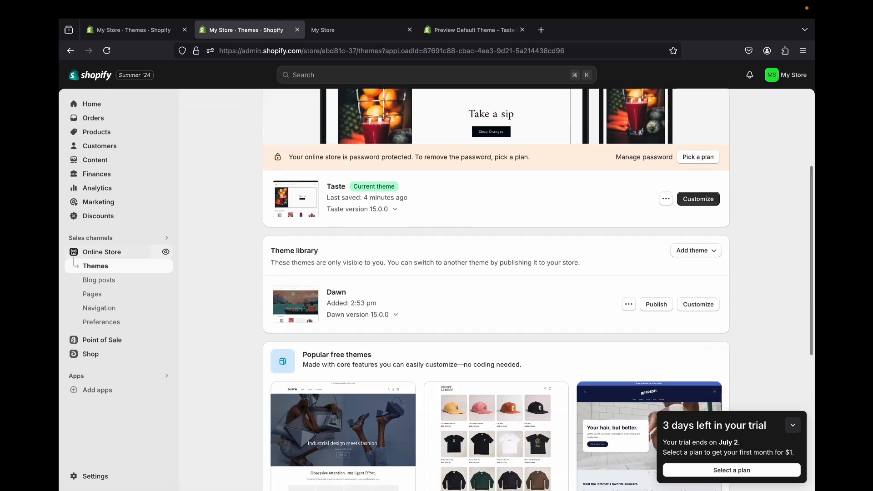
{"action": "left_click", "coordinate": [698, 198]}
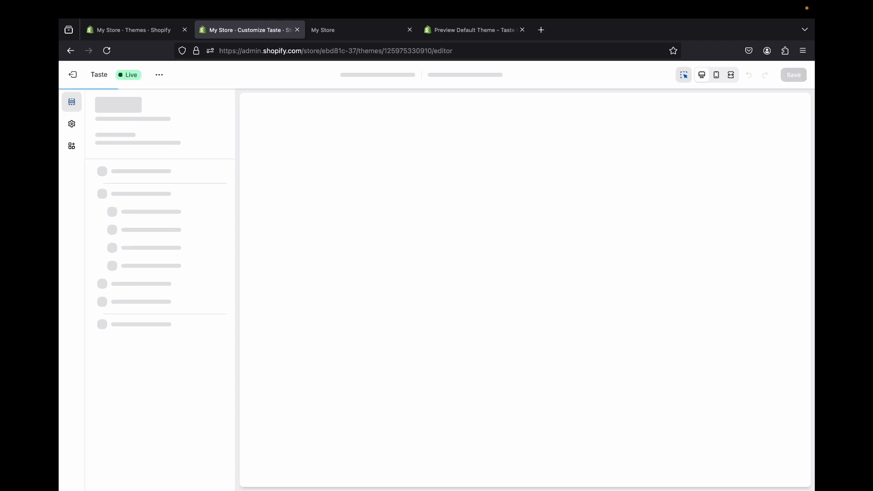
{"action": "scroll", "coordinate": [523, 291], "scroll_direction": "down", "scroll_amount": 5}
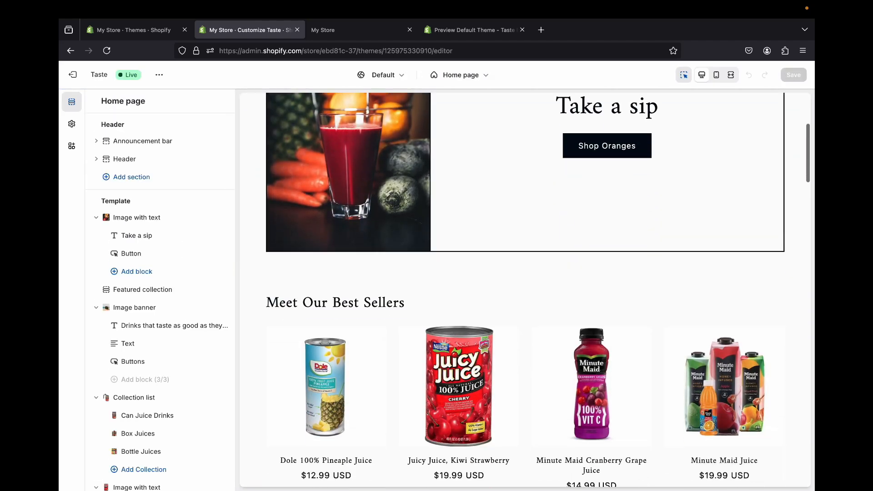
{"action": "scroll", "coordinate": [146, 400], "scroll_direction": "down", "scroll_amount": 10}
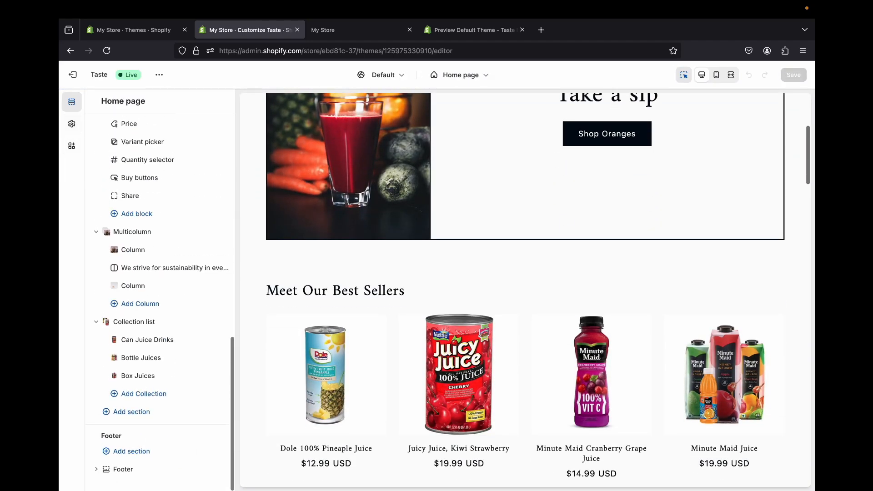
{"action": "left_click", "coordinate": [125, 474]}
{"action": "scroll", "coordinate": [148, 387], "scroll_direction": "down", "scroll_amount": 10}
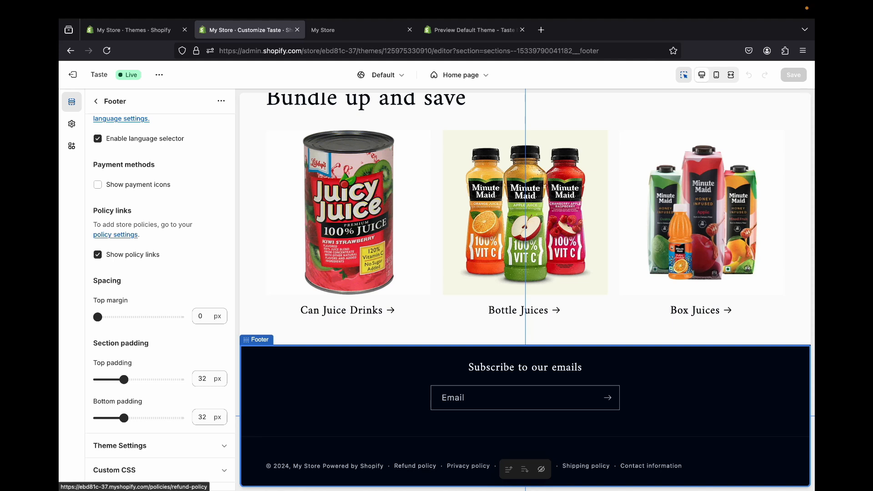
{"action": "left_click", "coordinate": [98, 185]}
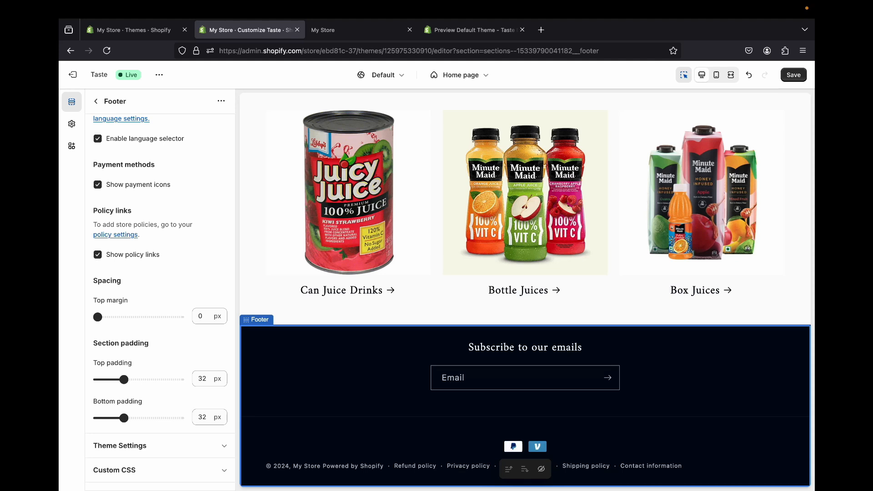
{"action": "scroll", "coordinate": [159, 292], "scroll_direction": "up", "scroll_amount": 6}
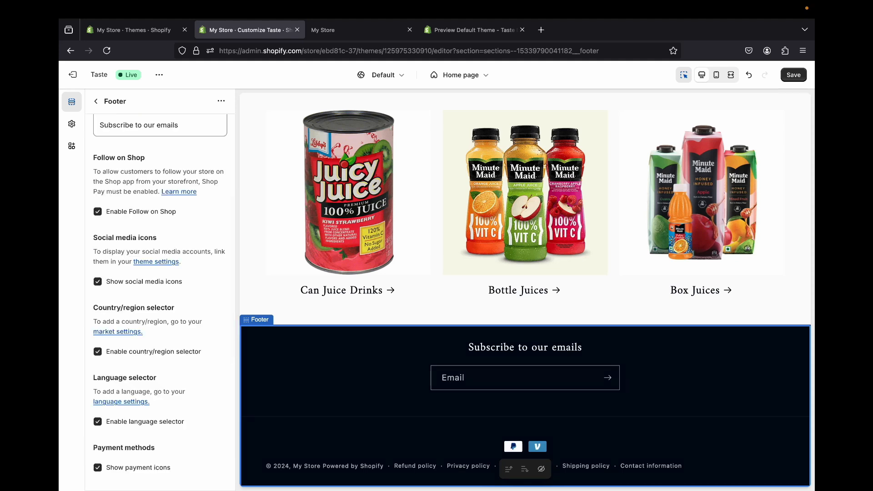
{"action": "scroll", "coordinate": [159, 291], "scroll_direction": "down", "scroll_amount": 6}
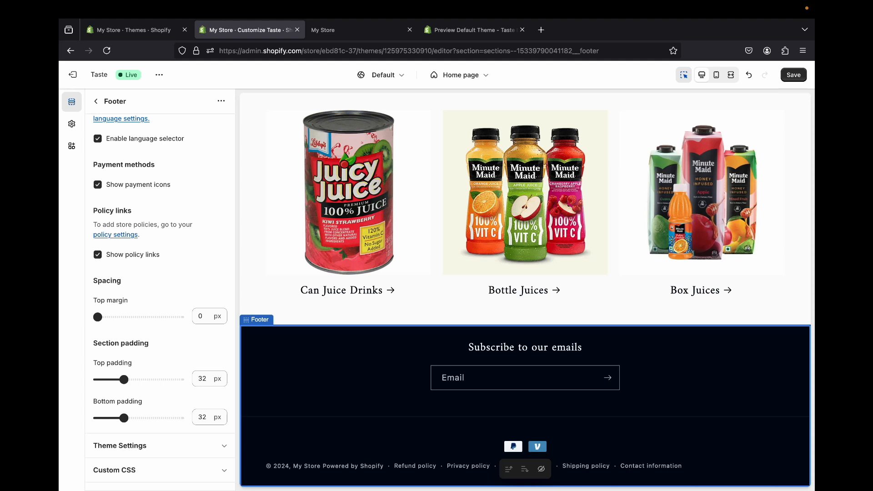
{"action": "scroll", "coordinate": [161, 300], "scroll_direction": "up", "scroll_amount": 5}
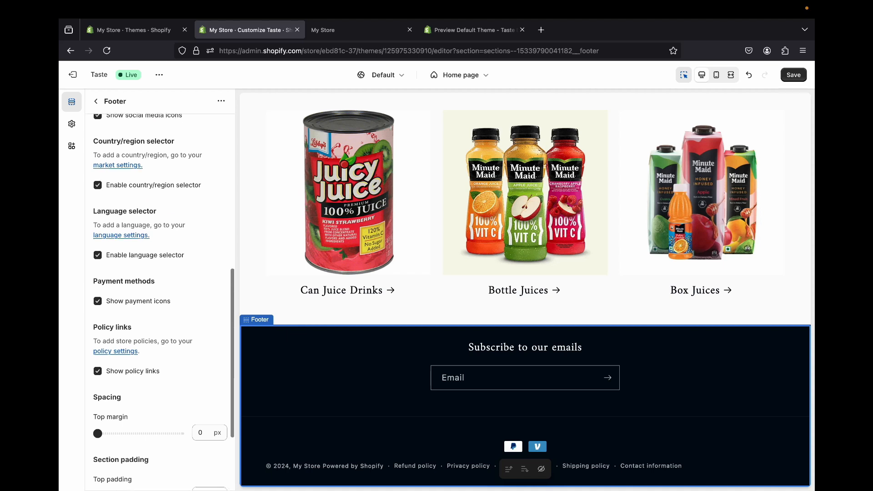
{"action": "scroll", "coordinate": [159, 300], "scroll_direction": "down", "scroll_amount": 1}
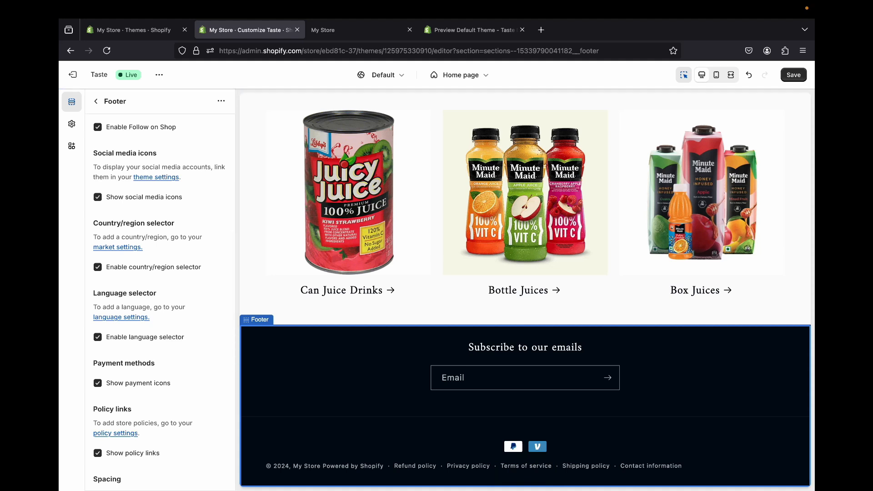
{"action": "left_click", "coordinate": [96, 101]}
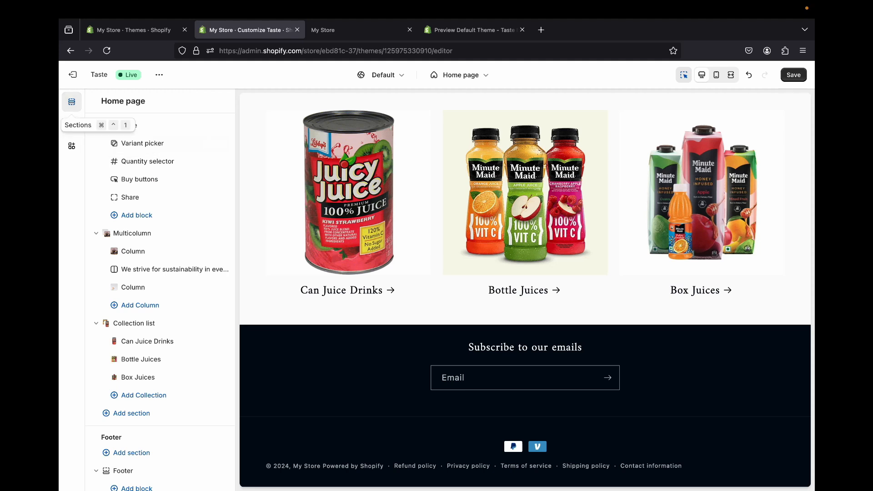
{"action": "left_click", "coordinate": [72, 124]}
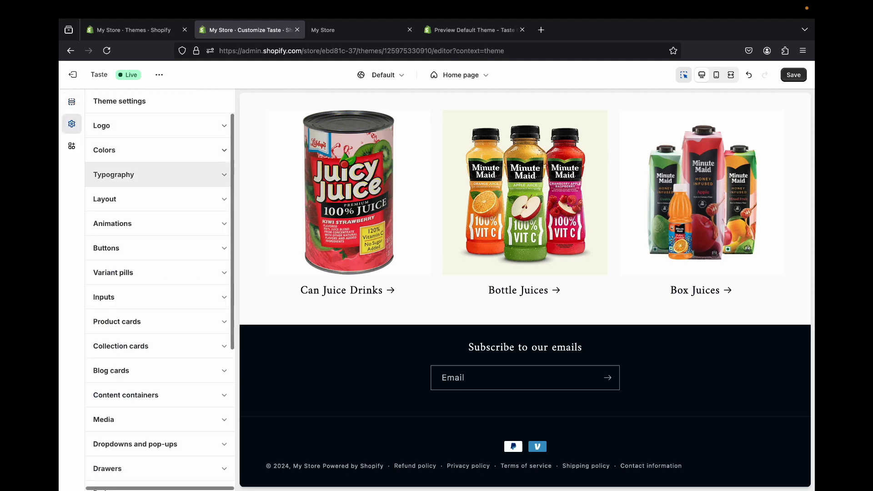
{"action": "scroll", "coordinate": [159, 355], "scroll_direction": "down", "scroll_amount": 4}
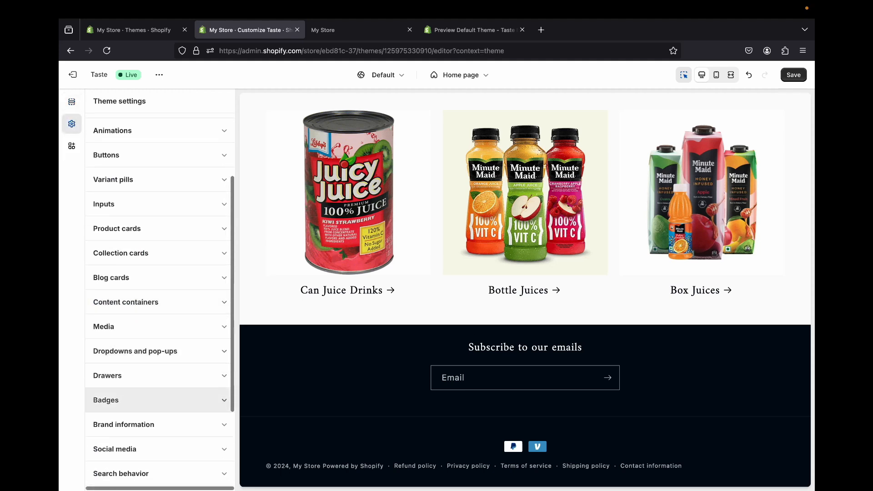
{"action": "scroll", "coordinate": [159, 396], "scroll_direction": "down", "scroll_amount": 3}
{"action": "left_click", "coordinate": [159, 372]}
{"action": "scroll", "coordinate": [159, 309], "scroll_direction": "down", "scroll_amount": 5}
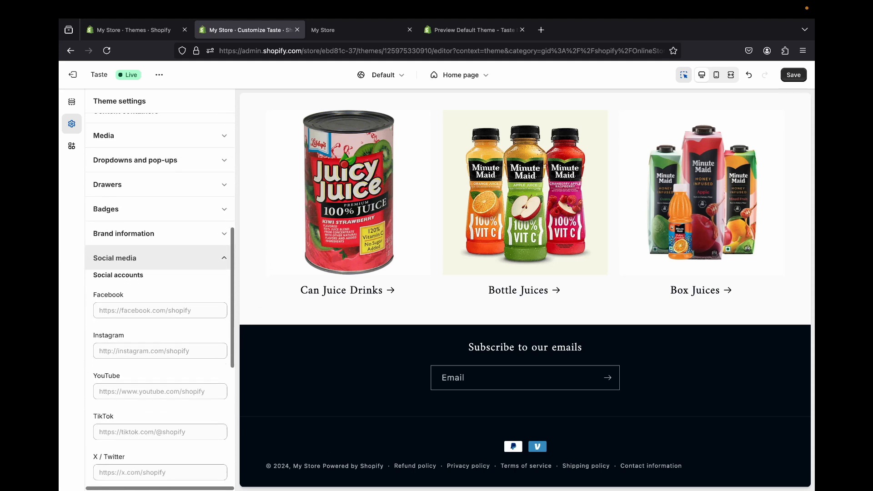
{"action": "scroll", "coordinate": [159, 300], "scroll_direction": "down", "scroll_amount": 3}
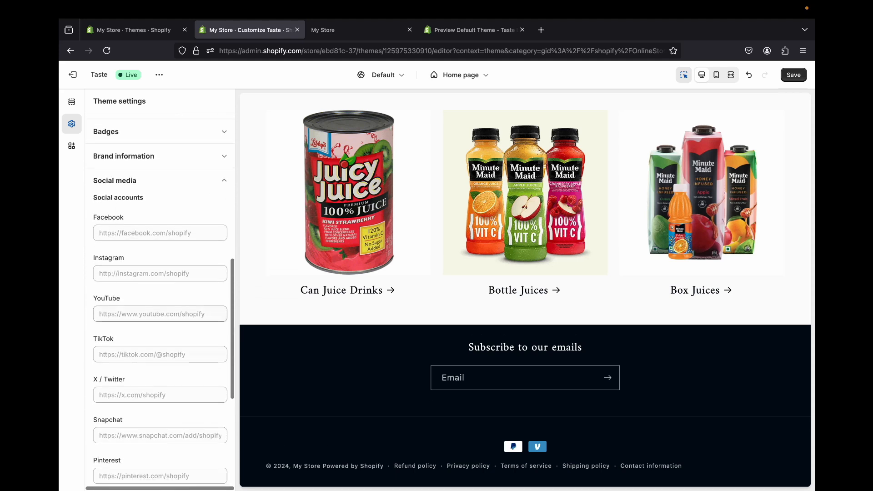
{"action": "left_click", "coordinate": [117, 274]}
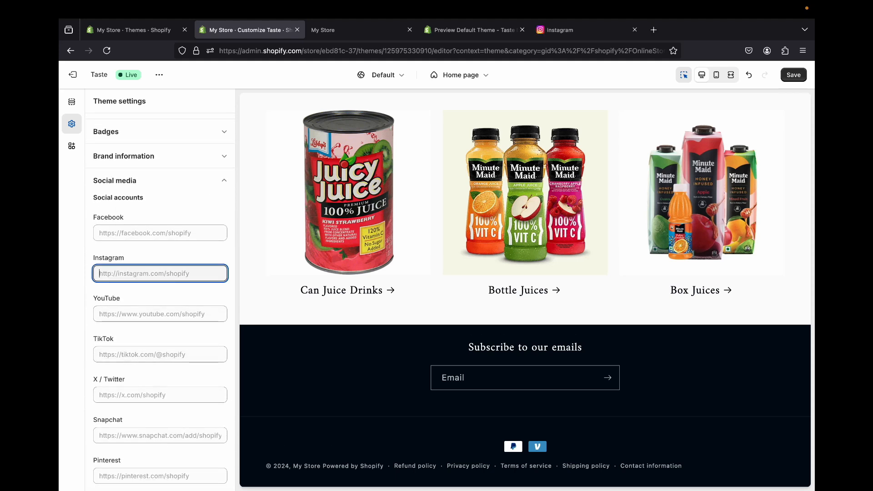
{"action": "right_click", "coordinate": [117, 263]}
{"action": "left_click", "coordinate": [132, 320]}
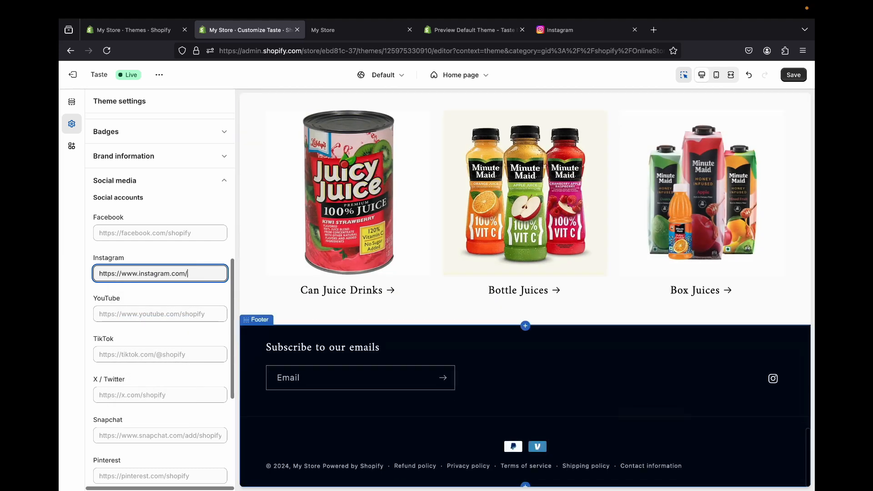
{"action": "left_click", "coordinate": [160, 233]}
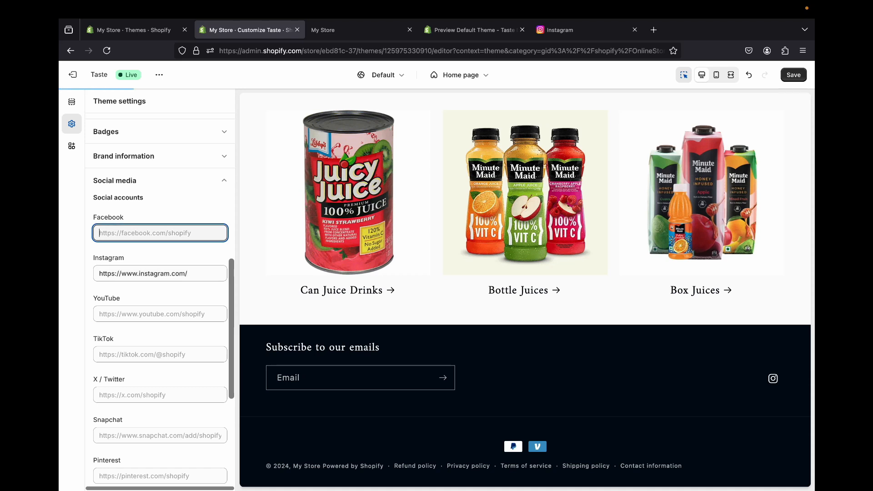
{"action": "left_click", "coordinate": [635, 30]}
{"action": "right_click", "coordinate": [129, 236]}
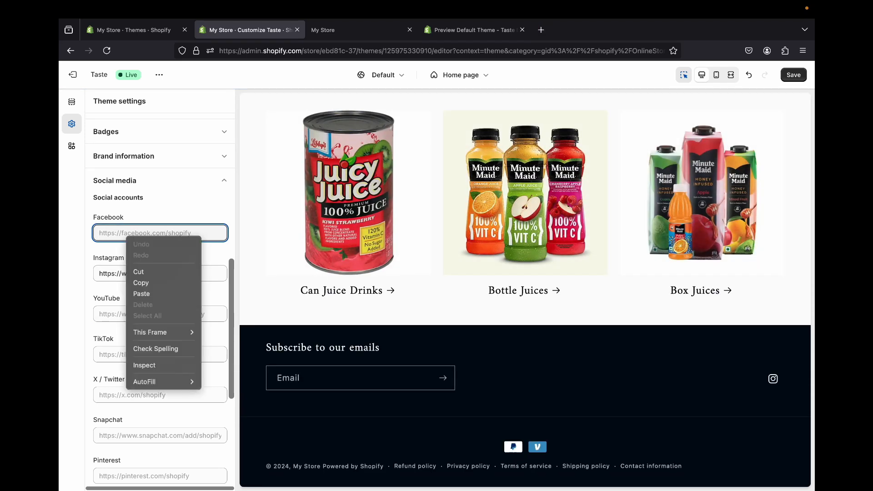
{"action": "left_click", "coordinate": [146, 294]}
{"action": "left_click", "coordinate": [145, 314]}
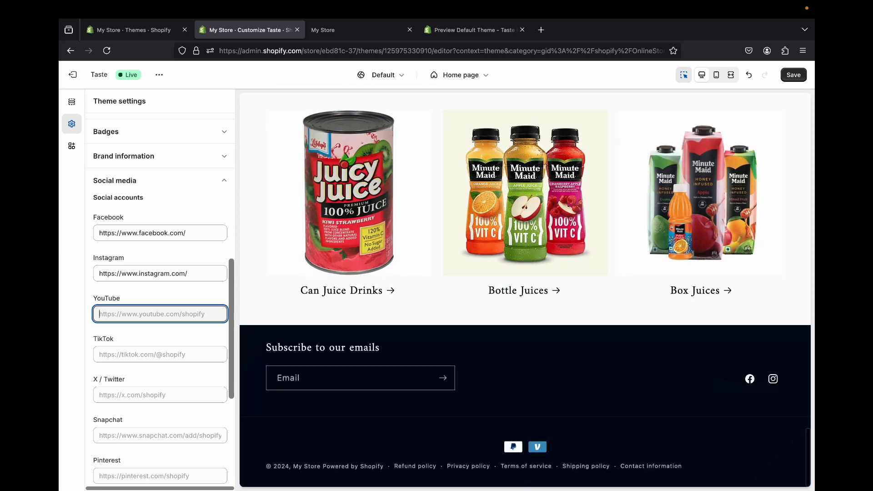
{"action": "scroll", "coordinate": [159, 296], "scroll_direction": "down", "scroll_amount": 5}
{"action": "scroll", "coordinate": [151, 324], "scroll_direction": "up", "scroll_amount": 15}
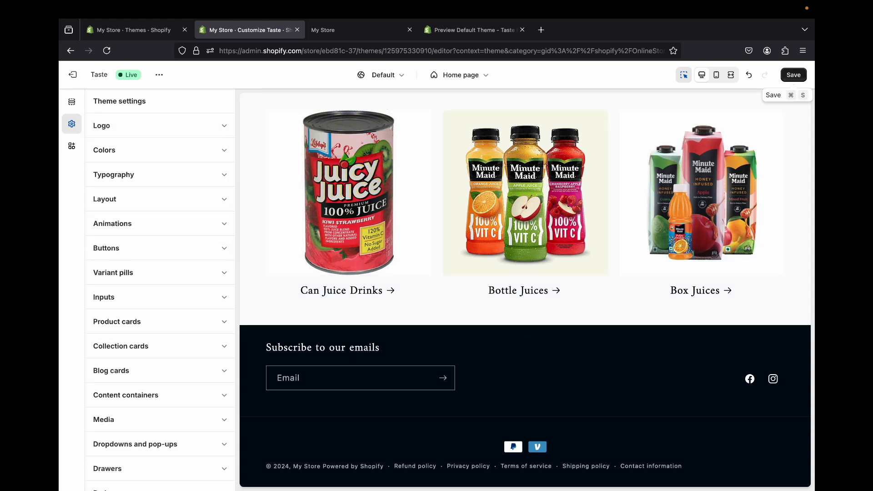
{"action": "left_click", "coordinate": [794, 75]}
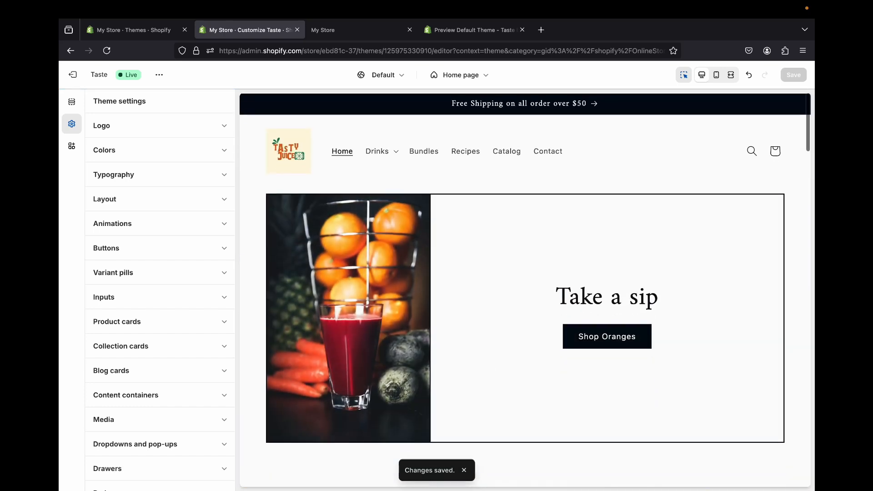
Reload the live storefront and check the footer for the payment and social media icons.
{"action": "left_click", "coordinate": [359, 30]}
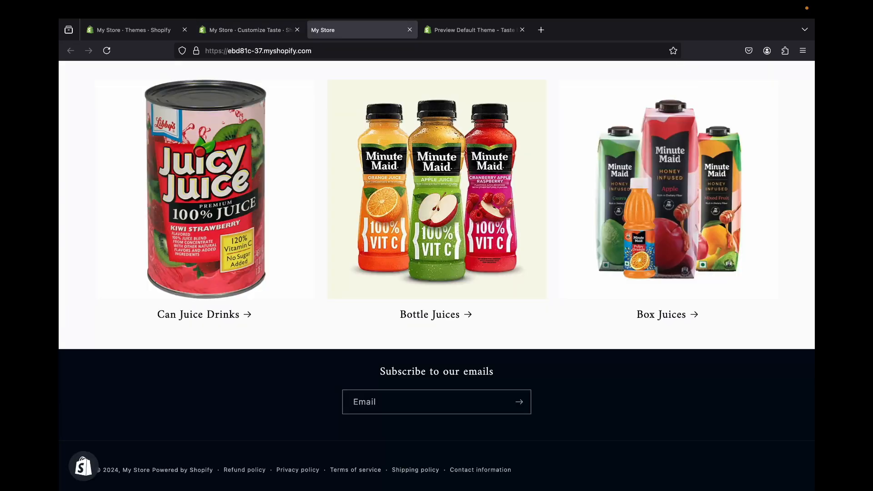
{"action": "scroll", "coordinate": [423, 205], "scroll_direction": "up", "scroll_amount": 20}
{"action": "scroll", "coordinate": [437, 273], "scroll_direction": "up", "scroll_amount": 10}
{"action": "left_click", "coordinate": [107, 50]}
{"action": "scroll", "coordinate": [436, 272], "scroll_direction": "down", "scroll_amount": 8}
{"action": "scroll", "coordinate": [437, 272], "scroll_direction": "down", "scroll_amount": 15}
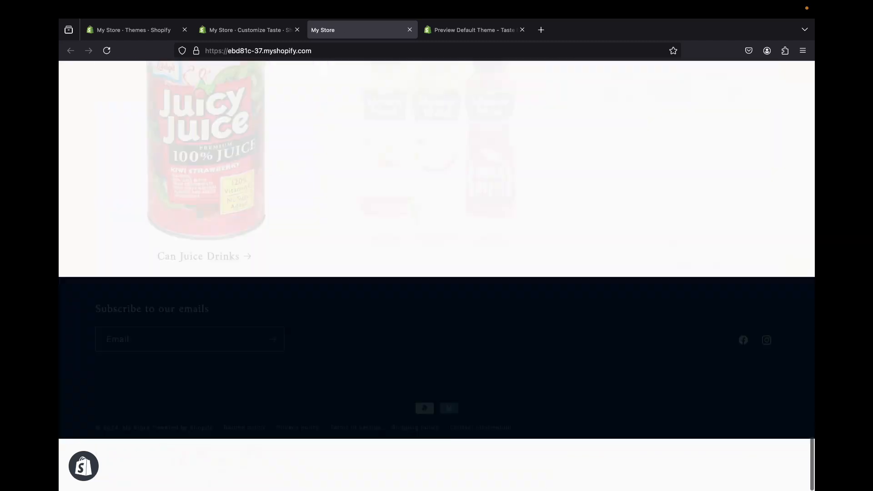
Review the live home page from the header and Take a sip banner down to the product and video sections.
{"action": "scroll", "coordinate": [437, 273], "scroll_direction": "up", "scroll_amount": 15}
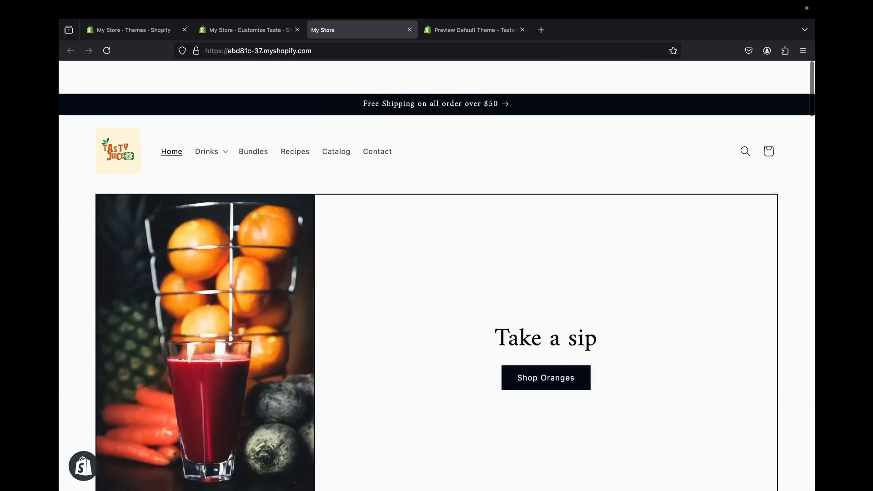
{"action": "scroll", "coordinate": [437, 273], "scroll_direction": "down", "scroll_amount": 5}
{"action": "scroll", "coordinate": [437, 273], "scroll_direction": "up", "scroll_amount": 3}
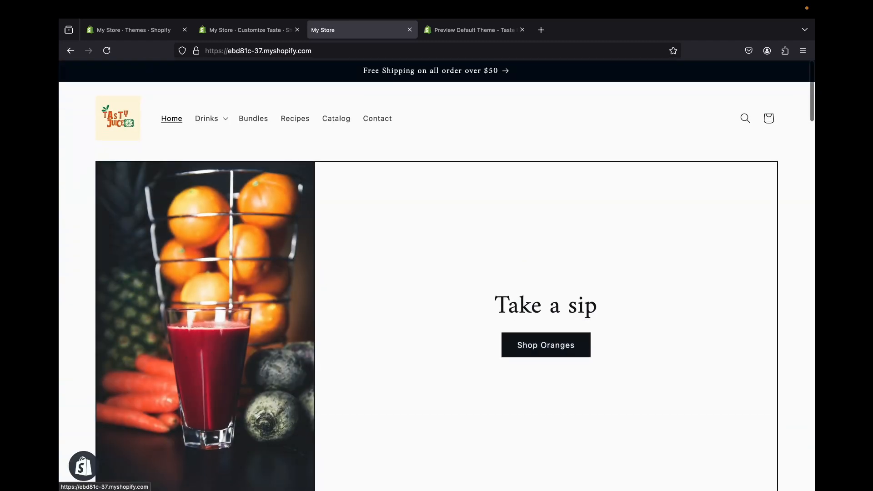
{"action": "scroll", "coordinate": [436, 273], "scroll_direction": "down", "scroll_amount": 10}
{"action": "scroll", "coordinate": [437, 273], "scroll_direction": "down", "scroll_amount": 2}
{"action": "scroll", "coordinate": [436, 273], "scroll_direction": "up", "scroll_amount": 15}
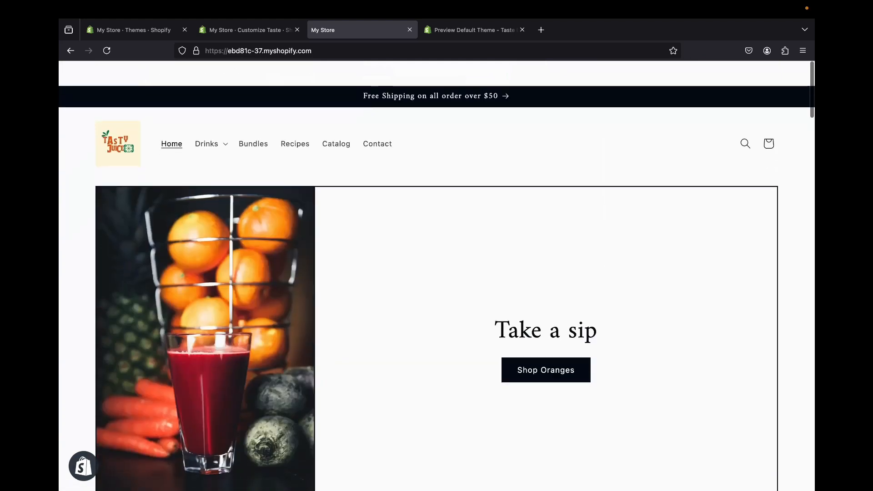
{"action": "scroll", "coordinate": [437, 273], "scroll_direction": "down", "scroll_amount": 1}
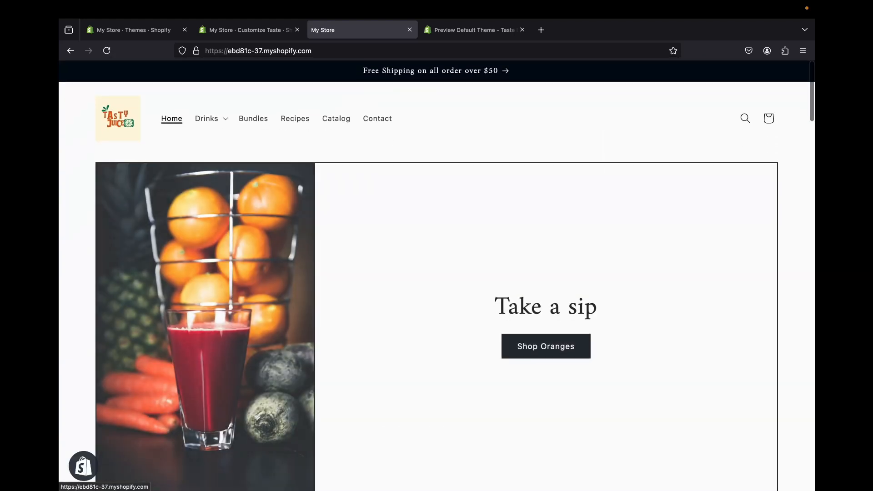
{"action": "scroll", "coordinate": [436, 273], "scroll_direction": "down", "scroll_amount": 5}
{"action": "scroll", "coordinate": [351, 273], "scroll_direction": "down", "scroll_amount": 2}
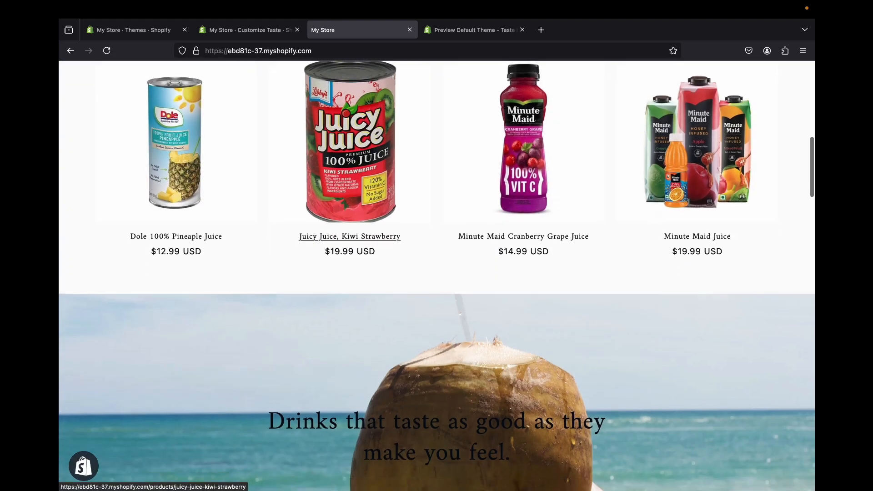
View the Dole 100% Pineapple Juice product page from the home page and look through its two product images.
{"action": "scroll", "coordinate": [350, 273], "scroll_direction": "up", "scroll_amount": 3}
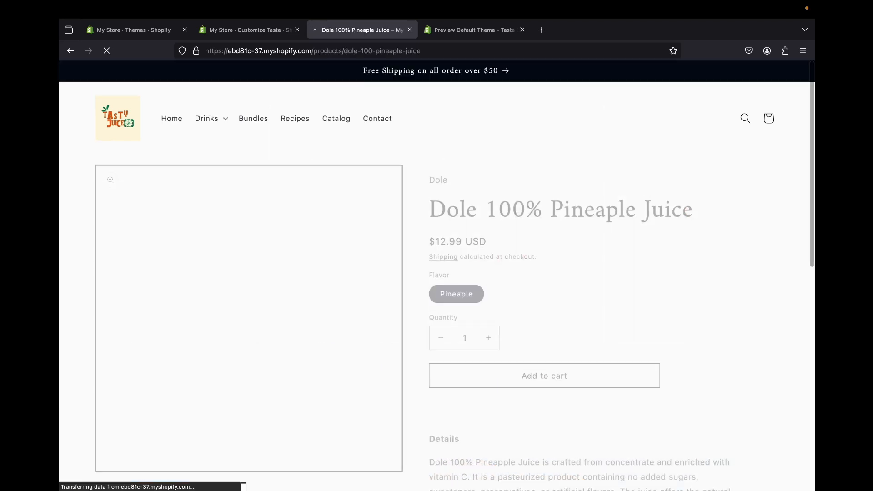
{"action": "scroll", "coordinate": [437, 273], "scroll_direction": "down", "scroll_amount": 4}
{"action": "scroll", "coordinate": [437, 273], "scroll_direction": "down", "scroll_amount": 1}
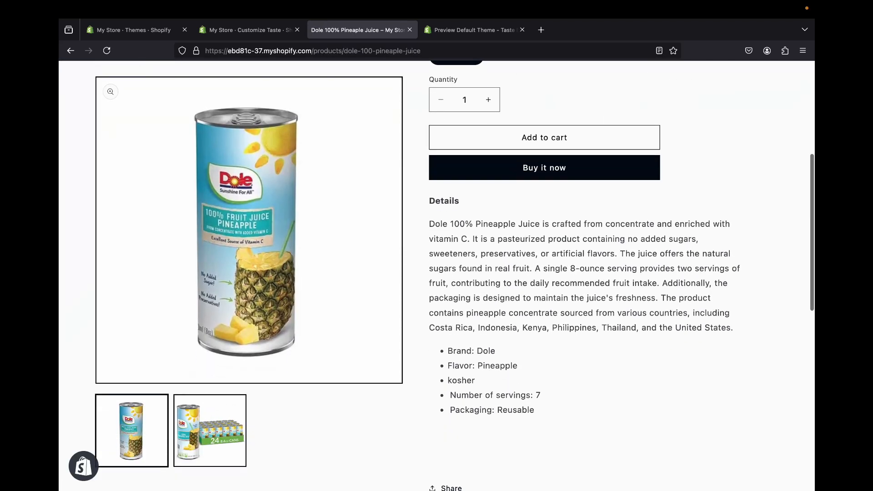
{"action": "left_click", "coordinate": [210, 431]}
{"action": "left_click", "coordinate": [132, 431]}
{"action": "scroll", "coordinate": [545, 273], "scroll_direction": "down", "scroll_amount": 1}
{"action": "scroll", "coordinate": [437, 273], "scroll_direction": "up", "scroll_amount": 6}
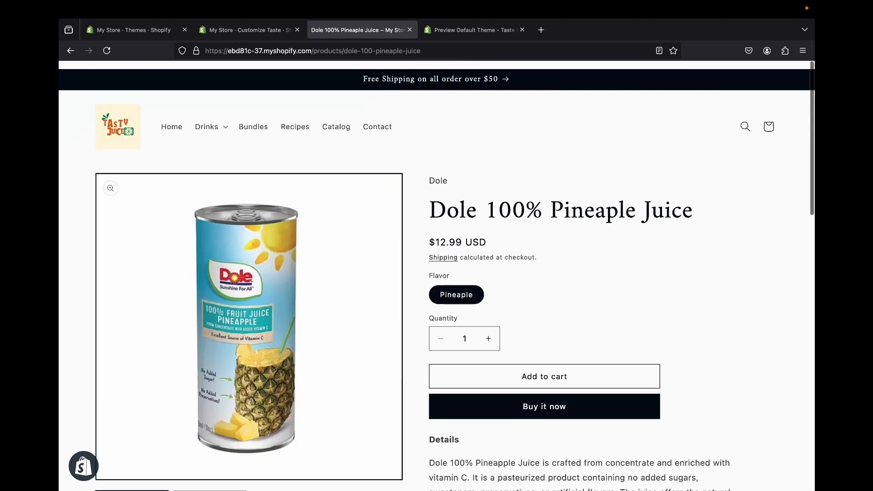
Review the pineapple juice page's purchase options, details, You may also like section and footer.
{"action": "scroll", "coordinate": [437, 272], "scroll_direction": "down", "scroll_amount": 2}
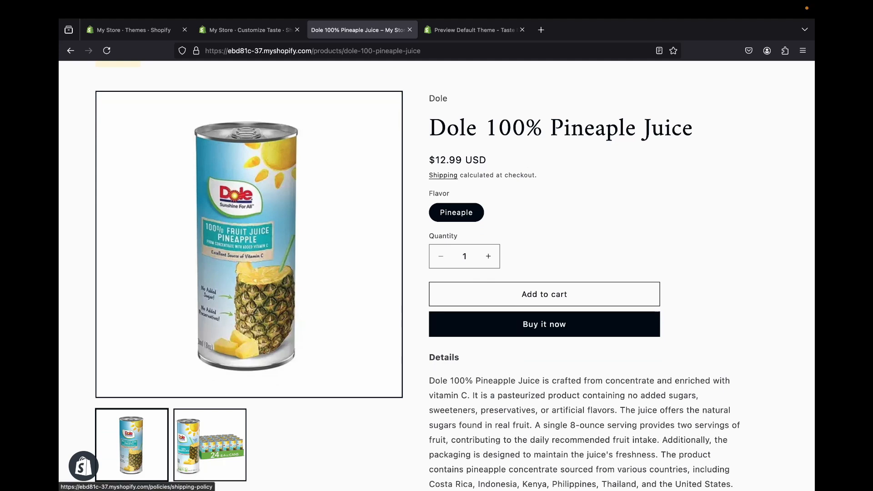
{"action": "scroll", "coordinate": [501, 209], "scroll_direction": "down", "scroll_amount": 3}
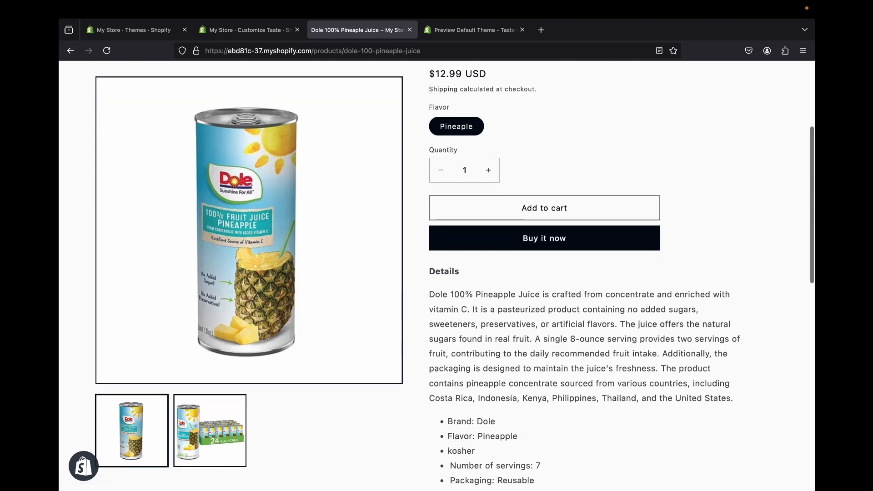
{"action": "scroll", "coordinate": [544, 227], "scroll_direction": "down", "scroll_amount": 1}
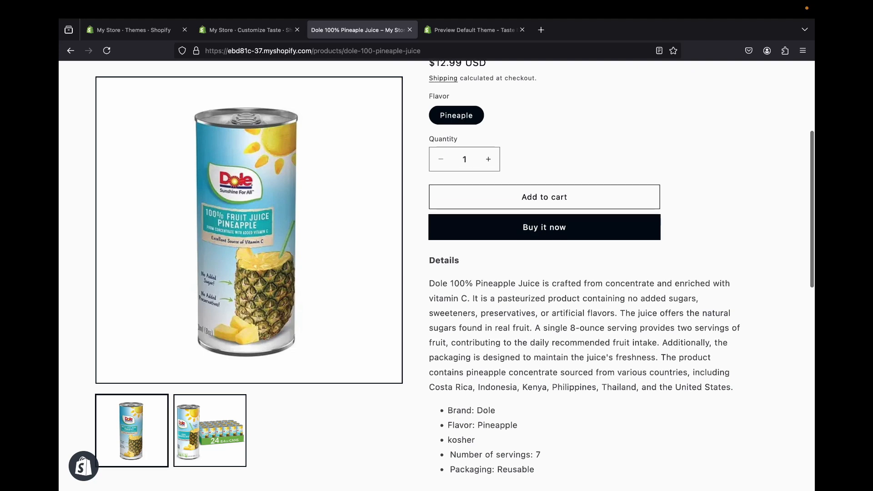
{"action": "scroll", "coordinate": [545, 227], "scroll_direction": "down", "scroll_amount": 5}
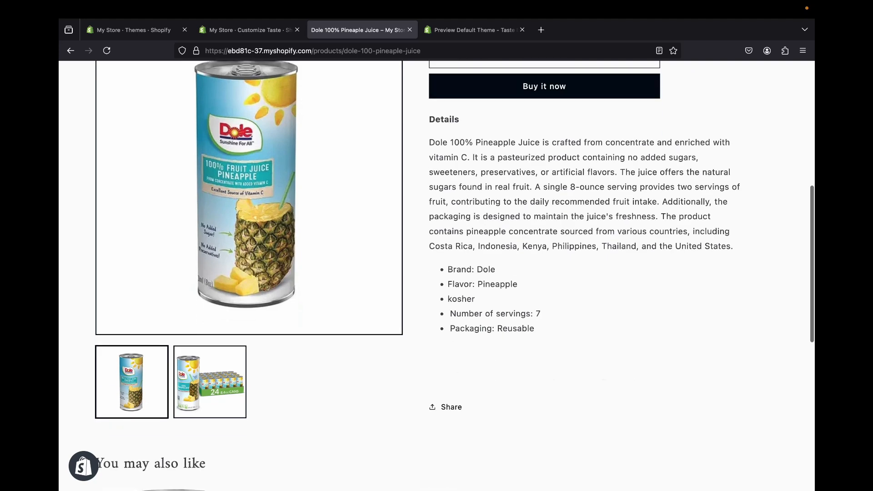
{"action": "scroll", "coordinate": [545, 228], "scroll_direction": "down", "scroll_amount": 10}
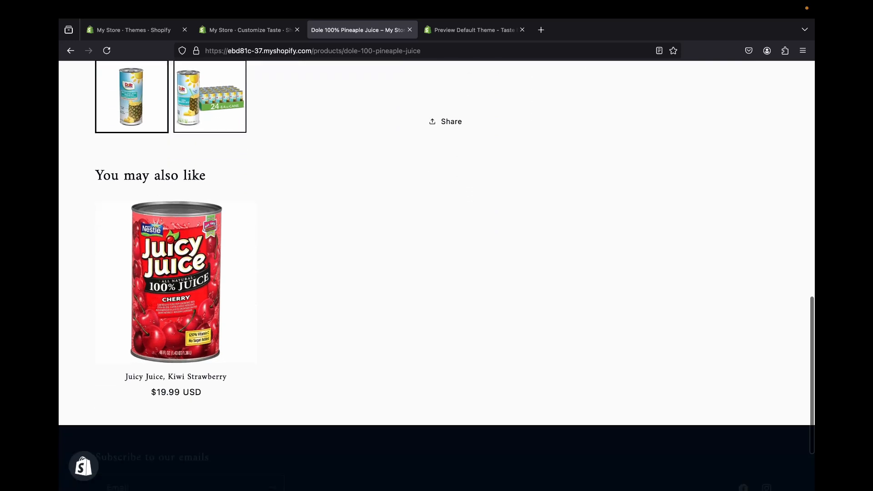
{"action": "scroll", "coordinate": [437, 276], "scroll_direction": "down", "scroll_amount": 3}
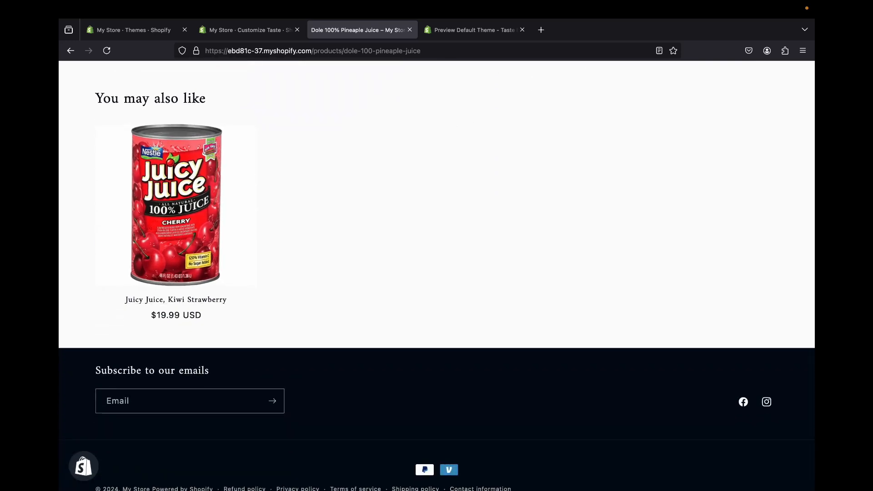
{"action": "scroll", "coordinate": [437, 273], "scroll_direction": "up", "scroll_amount": 20}
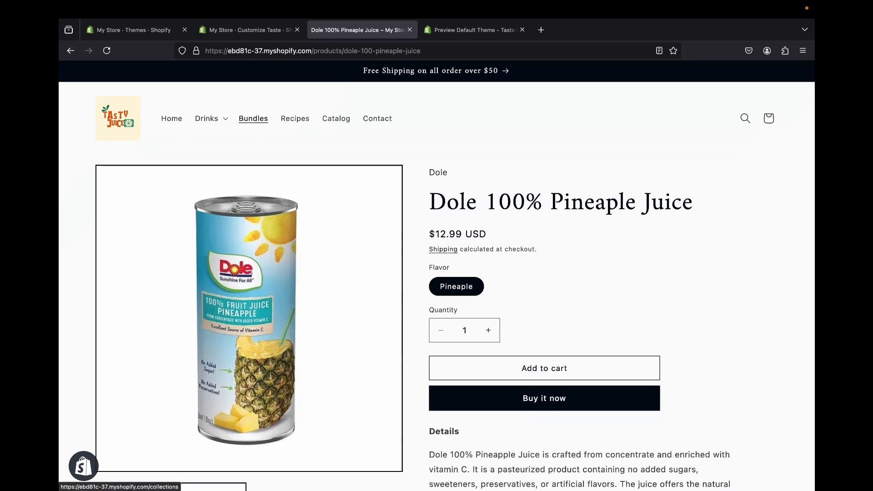
Check the Drinks menu's Box Juices, Bottle Juices and Can Juice Drinks collection pages in turn.
{"action": "left_click", "coordinate": [207, 118]}
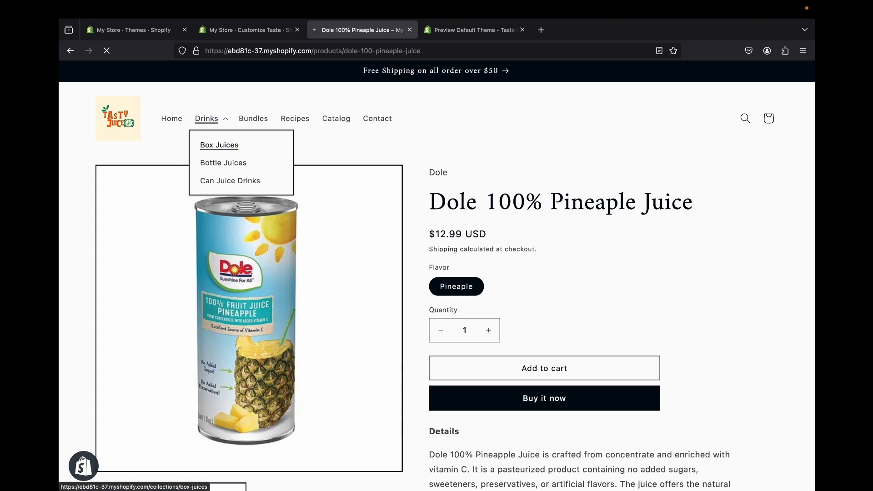
{"action": "scroll", "coordinate": [231, 237], "scroll_direction": "down", "scroll_amount": 2}
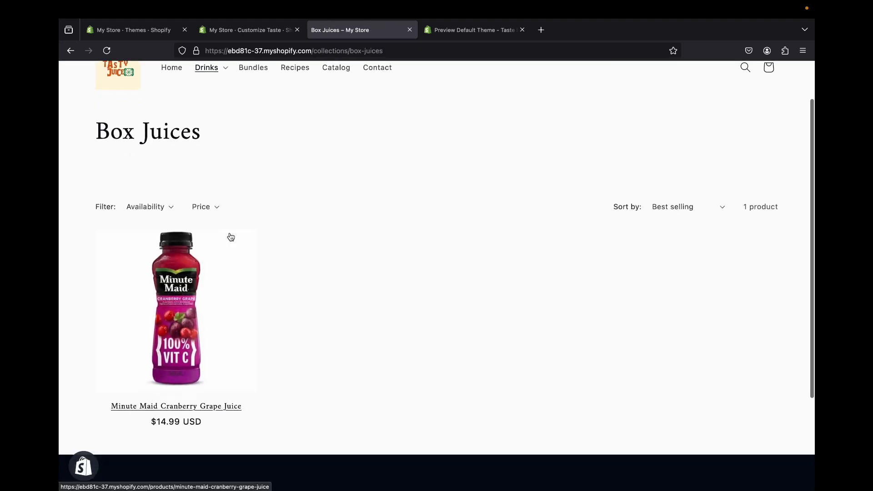
{"action": "scroll", "coordinate": [231, 237], "scroll_direction": "up", "scroll_amount": 2}
{"action": "left_click", "coordinate": [211, 118]}
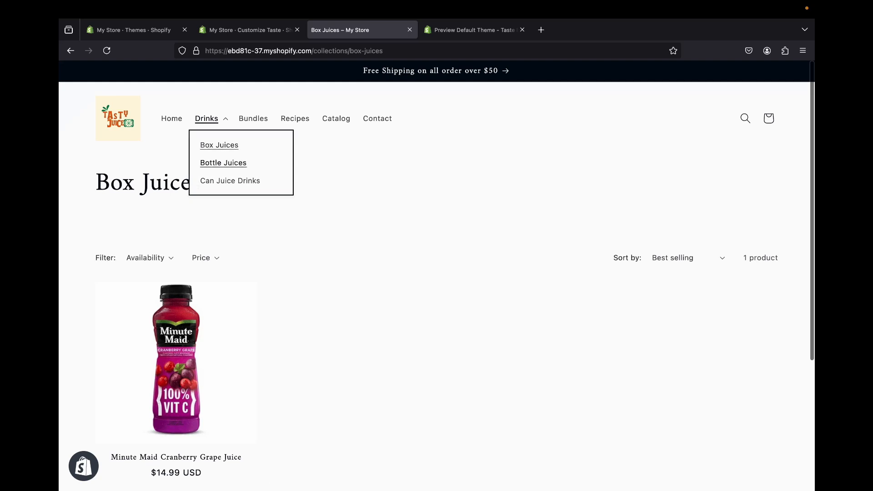
{"action": "left_click", "coordinate": [223, 163]}
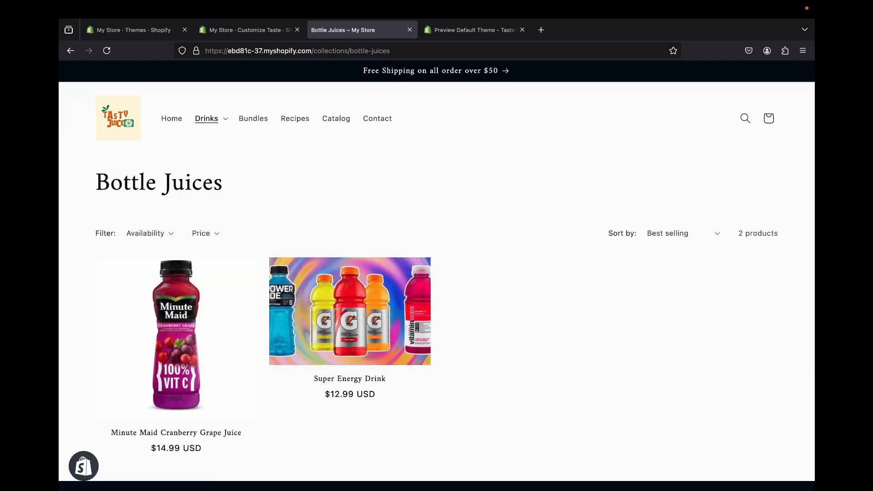
{"action": "left_click", "coordinate": [210, 118]}
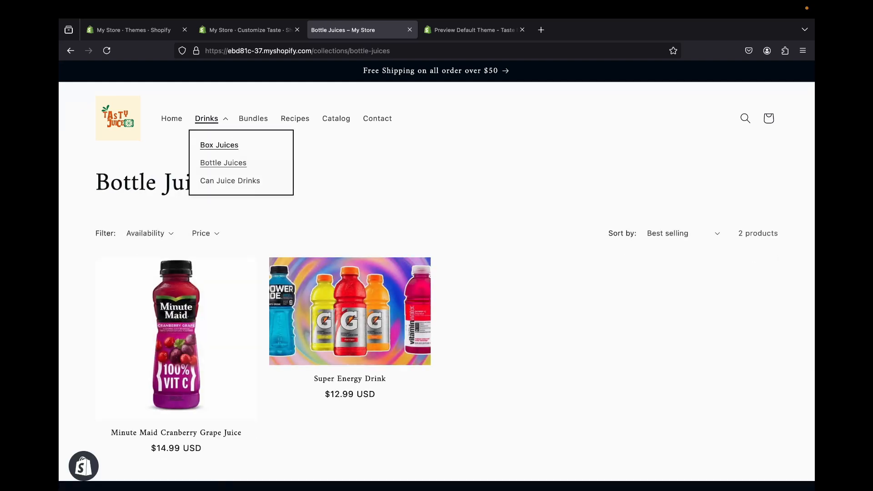
{"action": "left_click", "coordinate": [230, 180]}
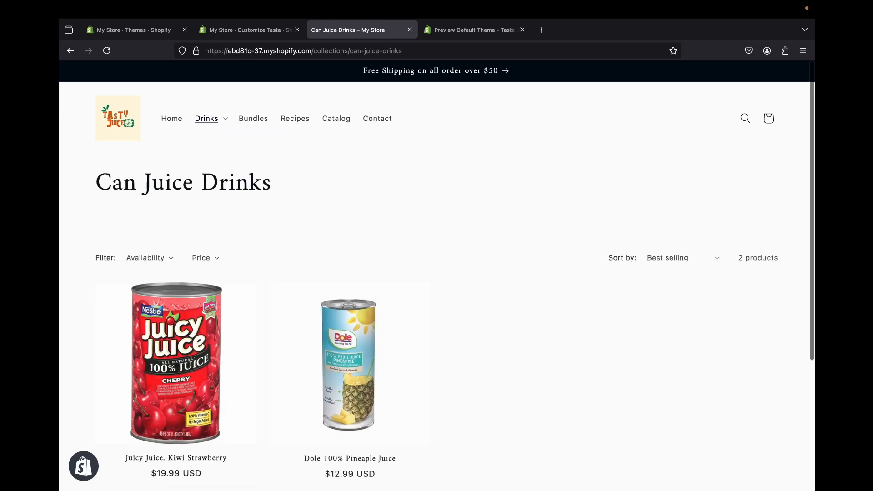
Open the Bundles page from the Can Juice Drinks collection and review its collection tiles.
{"action": "scroll", "coordinate": [176, 319], "scroll_direction": "down", "scroll_amount": 1}
{"action": "scroll", "coordinate": [235, 259], "scroll_direction": "up", "scroll_amount": 1}
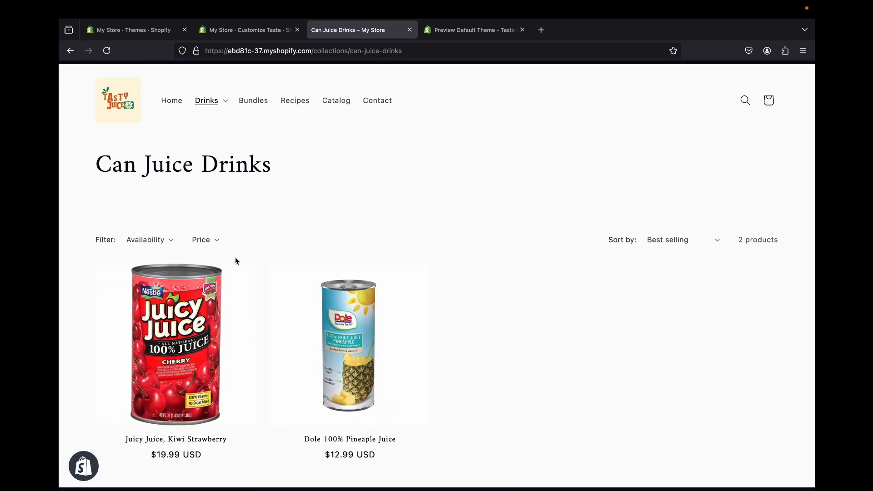
{"action": "left_click", "coordinate": [254, 100]}
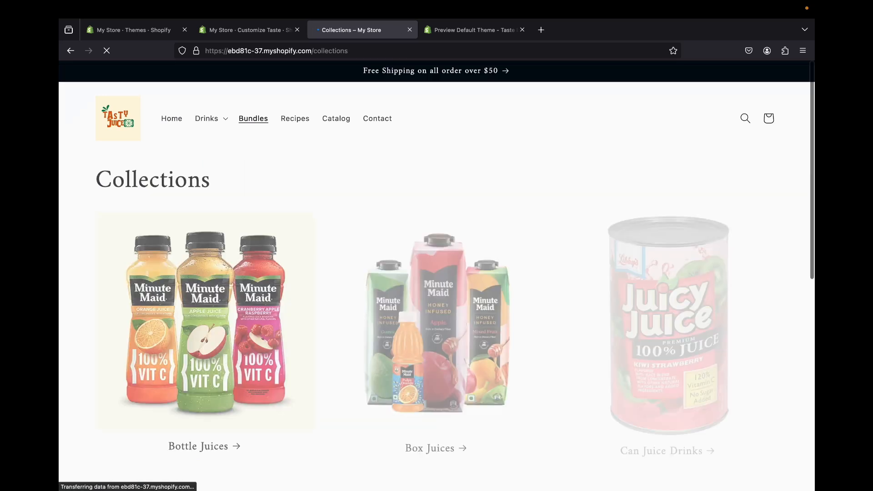
{"action": "scroll", "coordinate": [437, 272], "scroll_direction": "down", "scroll_amount": 5}
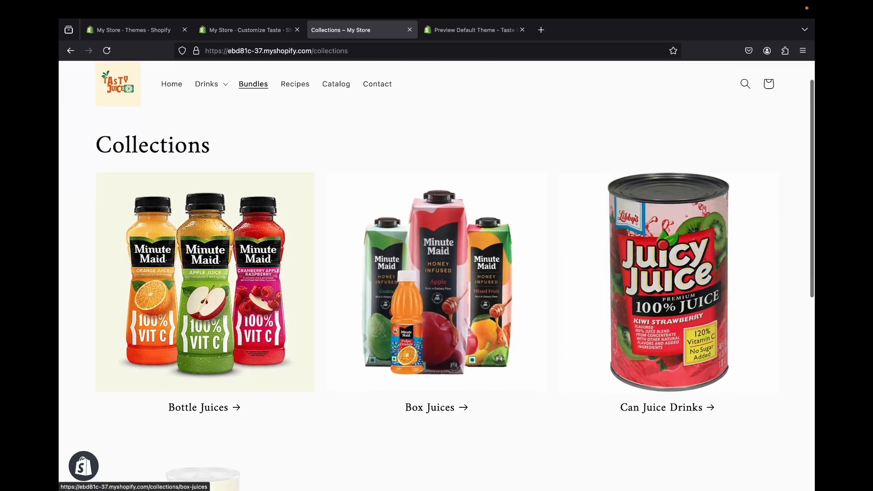
{"action": "scroll", "coordinate": [437, 273], "scroll_direction": "up", "scroll_amount": 5}
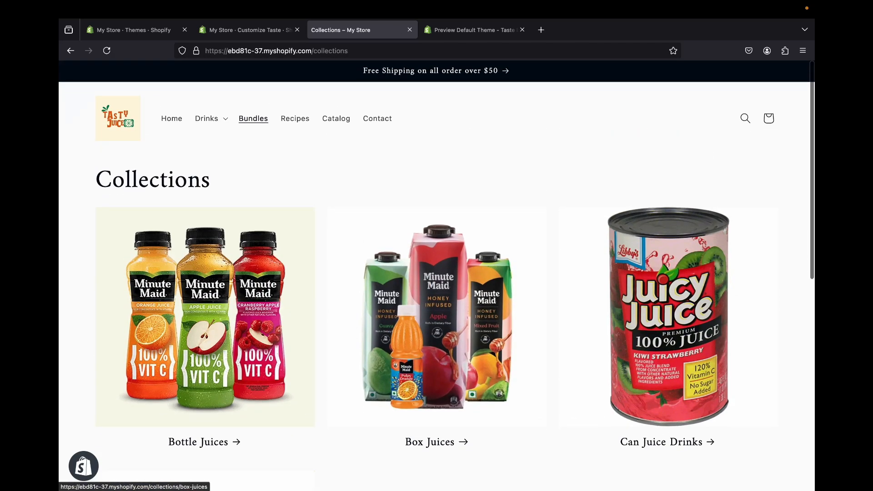
{"action": "scroll", "coordinate": [437, 319], "scroll_direction": "down", "scroll_amount": 8}
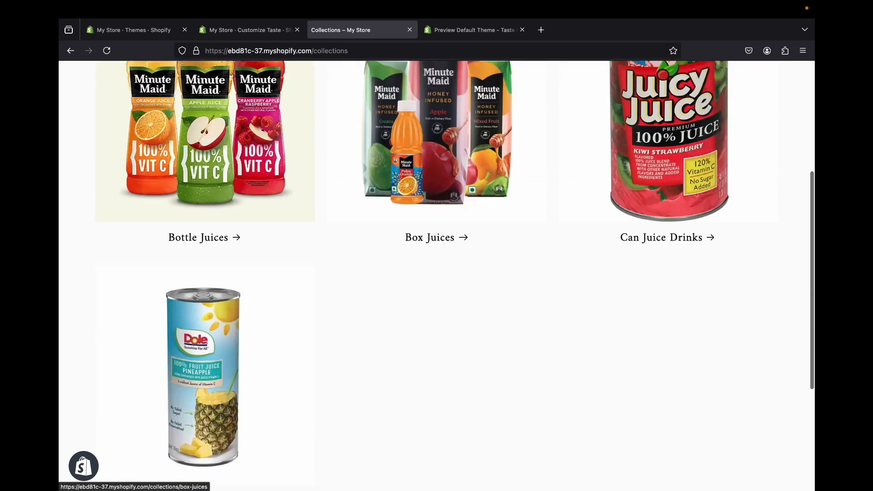
{"action": "scroll", "coordinate": [437, 273], "scroll_direction": "up", "scroll_amount": 10}
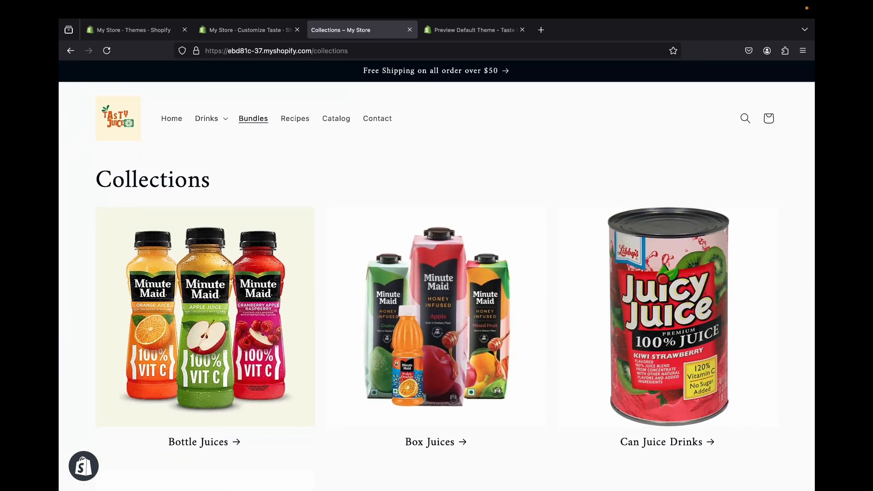
Open the Catalog page and look through all its products.
{"action": "left_click", "coordinate": [336, 119]}
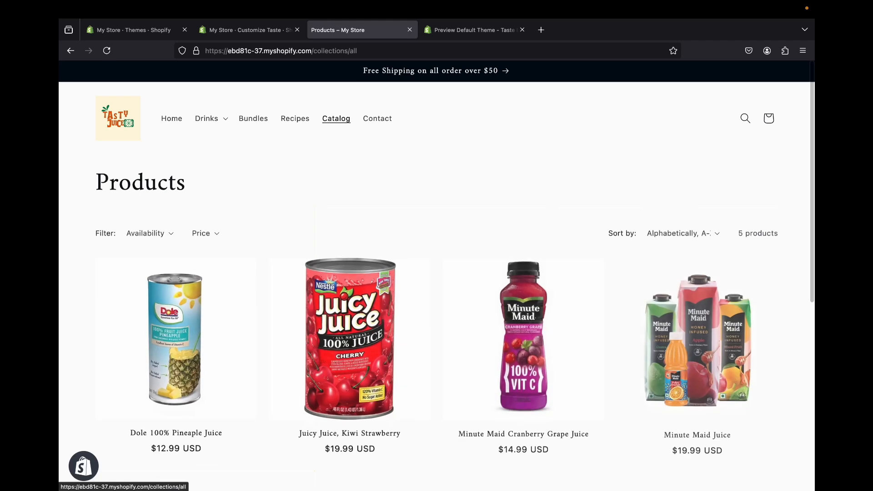
{"action": "scroll", "coordinate": [182, 250], "scroll_direction": "down", "scroll_amount": 3}
{"action": "scroll", "coordinate": [205, 245], "scroll_direction": "down", "scroll_amount": 5}
{"action": "scroll", "coordinate": [205, 245], "scroll_direction": "up", "scroll_amount": 8}
{"action": "scroll", "coordinate": [205, 246], "scroll_direction": "down", "scroll_amount": 8}
{"action": "scroll", "coordinate": [204, 245], "scroll_direction": "up", "scroll_amount": 8}
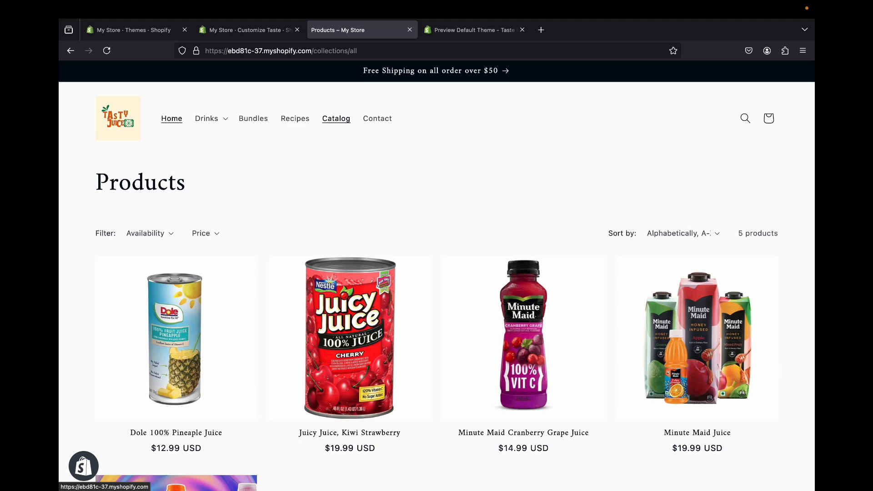
Switch back to the theme editor, exit it after checking the home page preview, and open the store's Payments settings.
{"action": "key", "text": "ctrl+shift+Tab"}
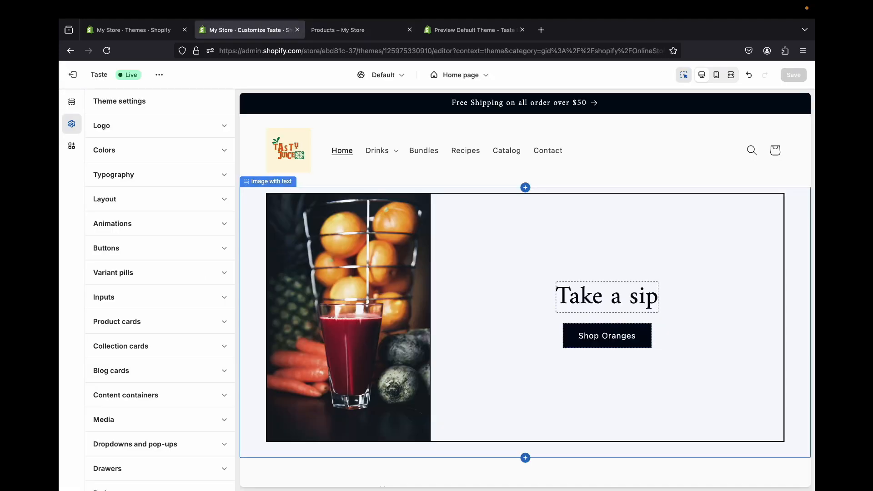
{"action": "scroll", "coordinate": [525, 291], "scroll_direction": "down", "scroll_amount": 7}
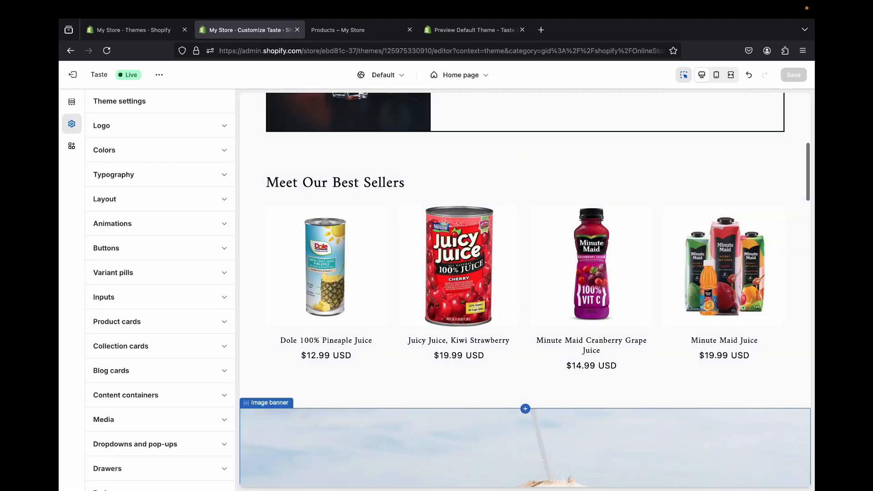
{"action": "scroll", "coordinate": [525, 318], "scroll_direction": "up", "scroll_amount": 7}
{"action": "left_click", "coordinate": [83, 74]}
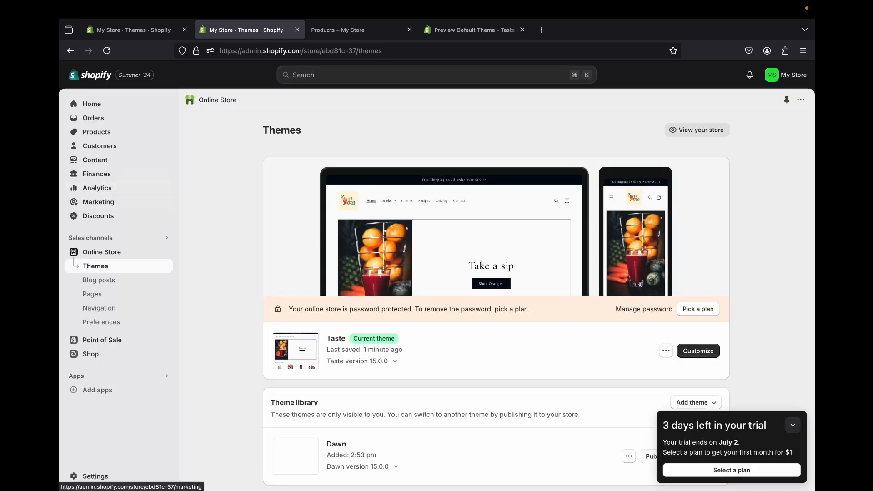
{"action": "scroll", "coordinate": [499, 291], "scroll_direction": "down", "scroll_amount": 1}
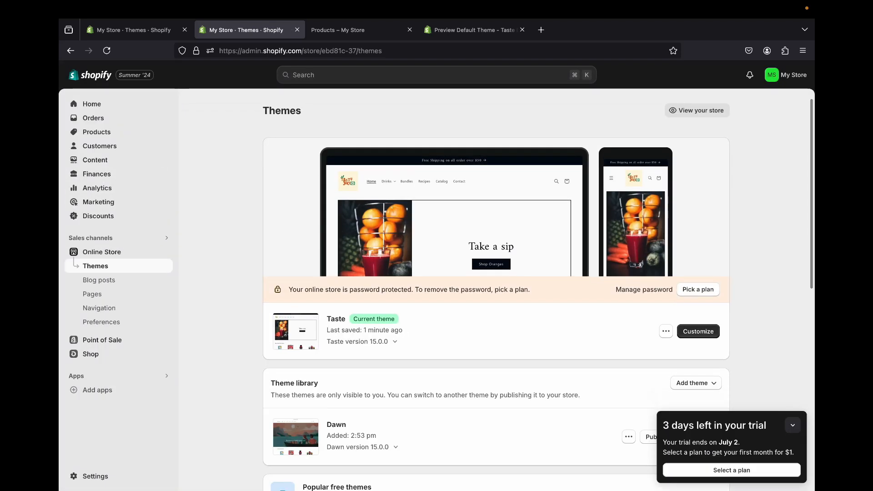
{"action": "left_click", "coordinate": [95, 476]}
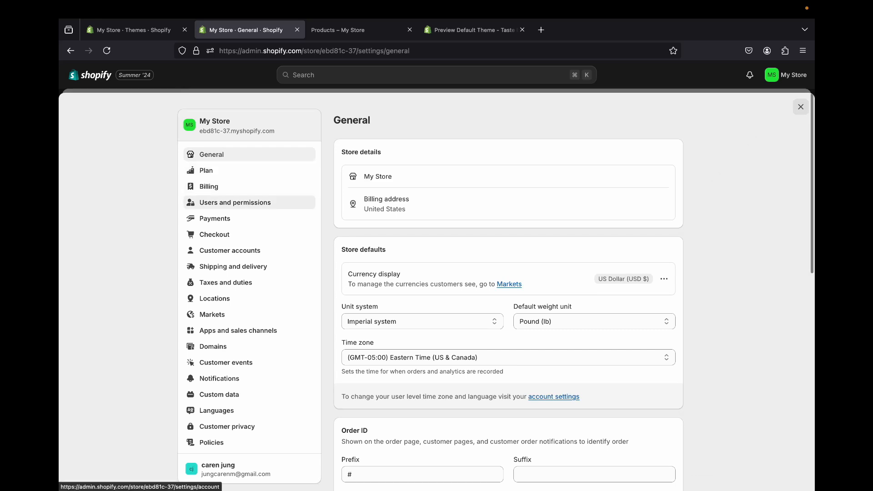
{"action": "left_click", "coordinate": [215, 219]}
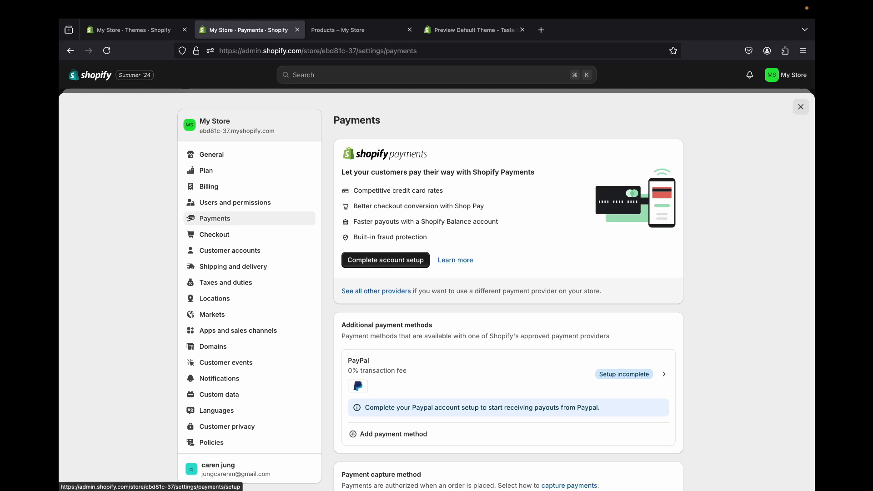
Check the payment icons in the live storefront's footer and return to the Payments settings.
{"action": "left_click", "coordinate": [360, 29]}
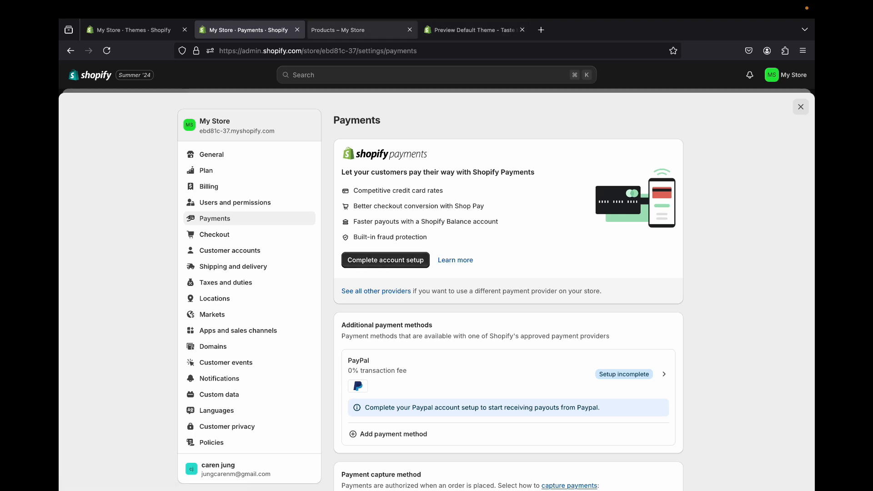
{"action": "scroll", "coordinate": [349, 77], "scroll_direction": "down", "scroll_amount": 7}
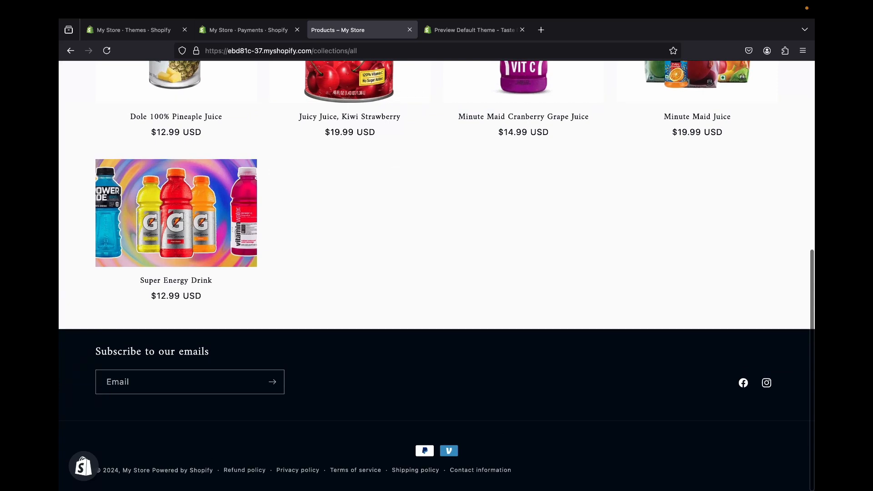
{"action": "left_click", "coordinate": [248, 30]}
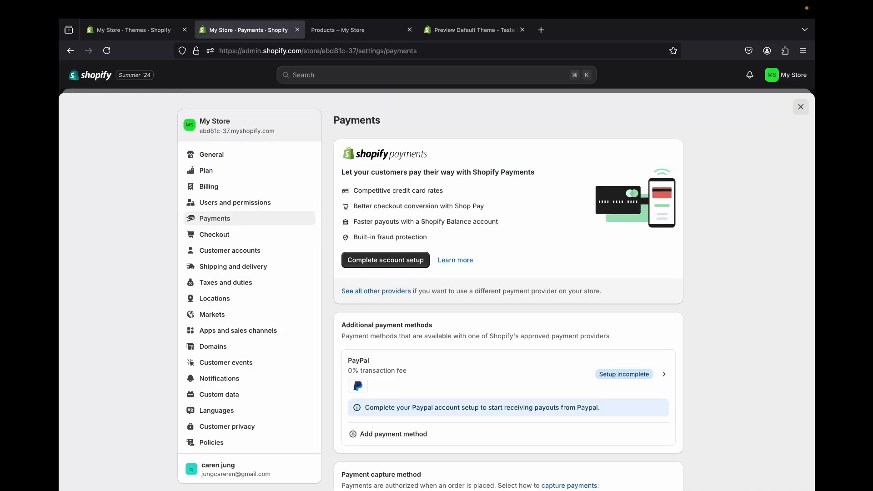
Start the Shopify Payments account setup and proceed to the business details as an individual.
{"action": "left_click", "coordinate": [380, 262]}
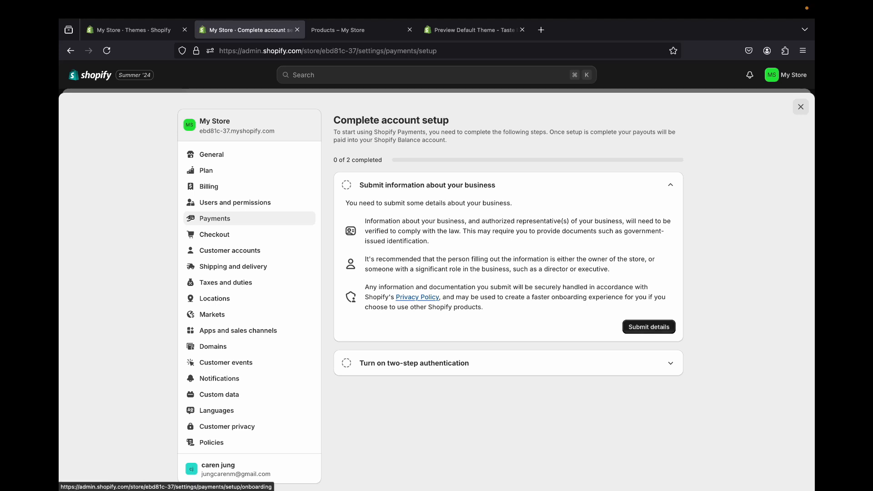
{"action": "left_click", "coordinate": [649, 328]}
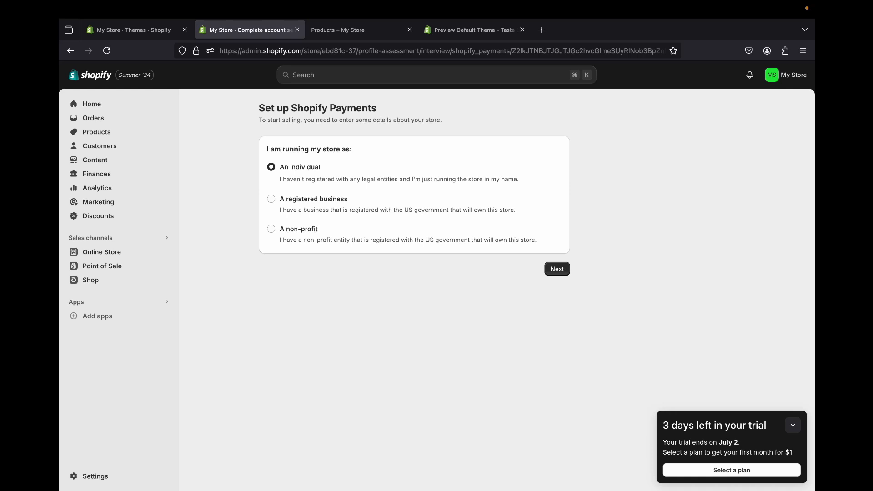
{"action": "left_click", "coordinate": [558, 269]}
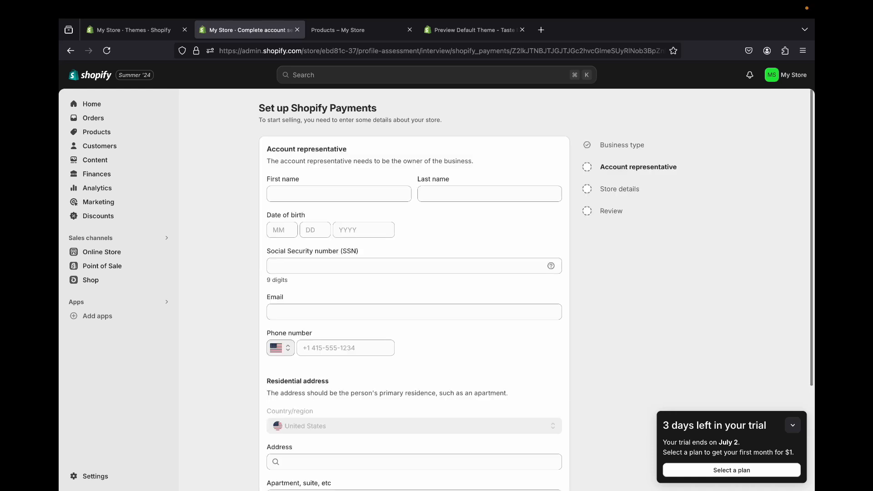
Examine the account representative form's personal details, contact and residential address fields.
{"action": "scroll", "coordinate": [366, 256], "scroll_direction": "down", "scroll_amount": 1}
{"action": "left_click", "coordinate": [346, 183]}
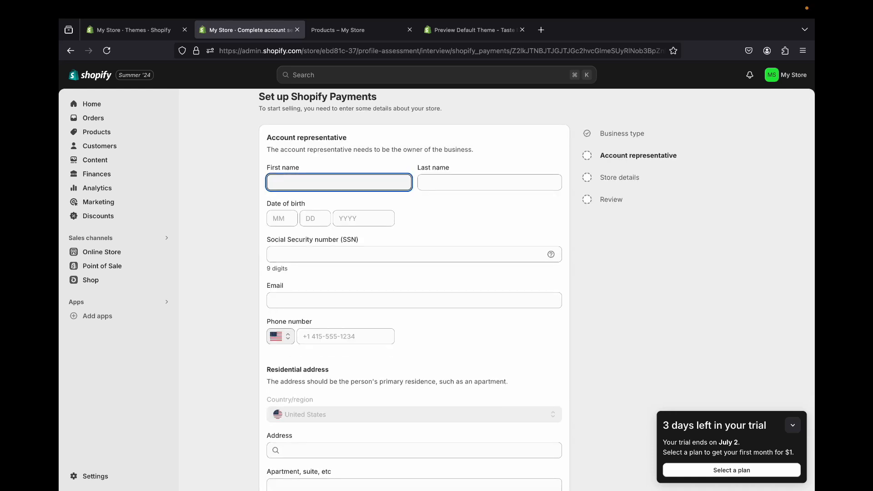
{"action": "scroll", "coordinate": [346, 191], "scroll_direction": "down", "scroll_amount": 2}
{"action": "scroll", "coordinate": [414, 292], "scroll_direction": "down", "scroll_amount": 2}
{"action": "scroll", "coordinate": [414, 291], "scroll_direction": "up", "scroll_amount": 4}
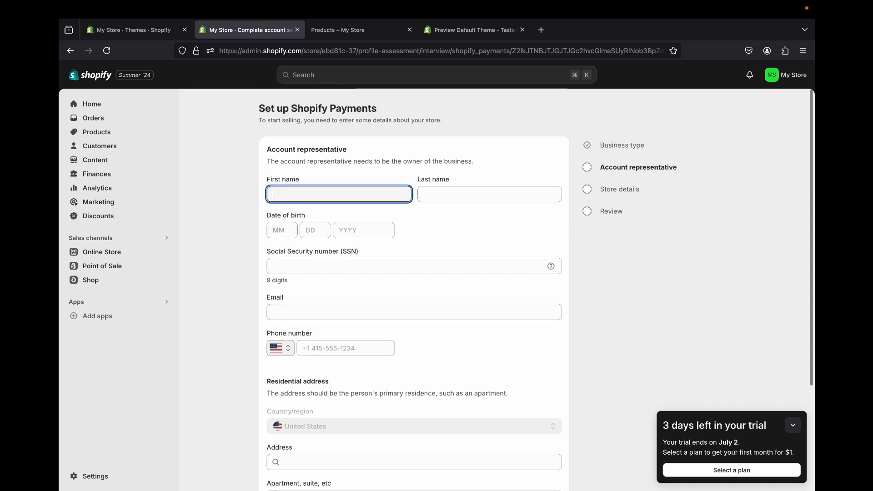
{"action": "scroll", "coordinate": [414, 291], "scroll_direction": "down", "scroll_amount": 3}
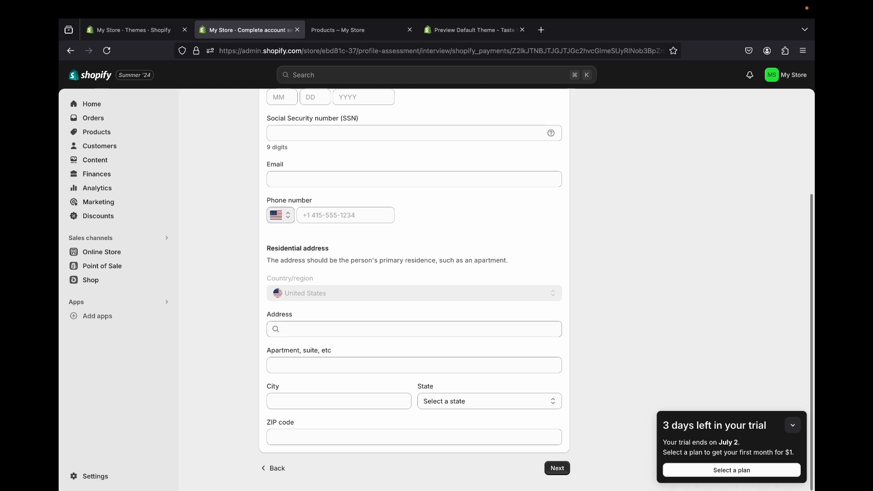
{"action": "scroll", "coordinate": [414, 291], "scroll_direction": "up", "scroll_amount": 3}
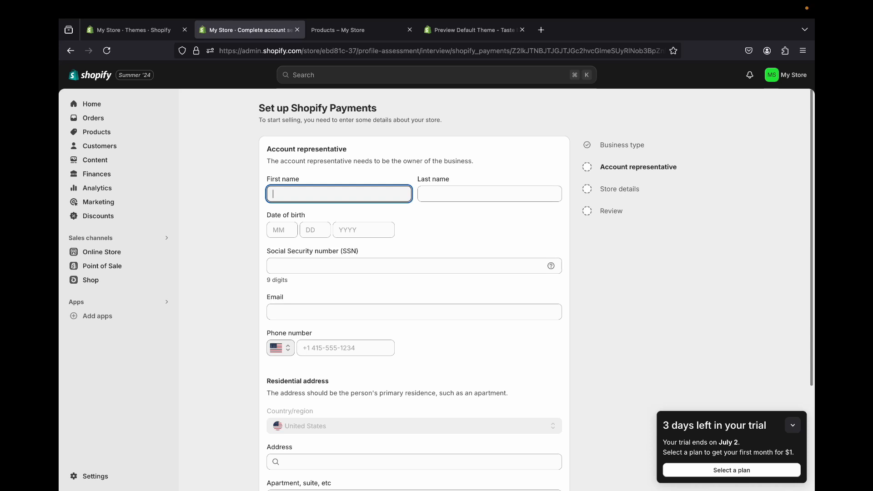
{"action": "scroll", "coordinate": [414, 282], "scroll_direction": "down", "scroll_amount": 3}
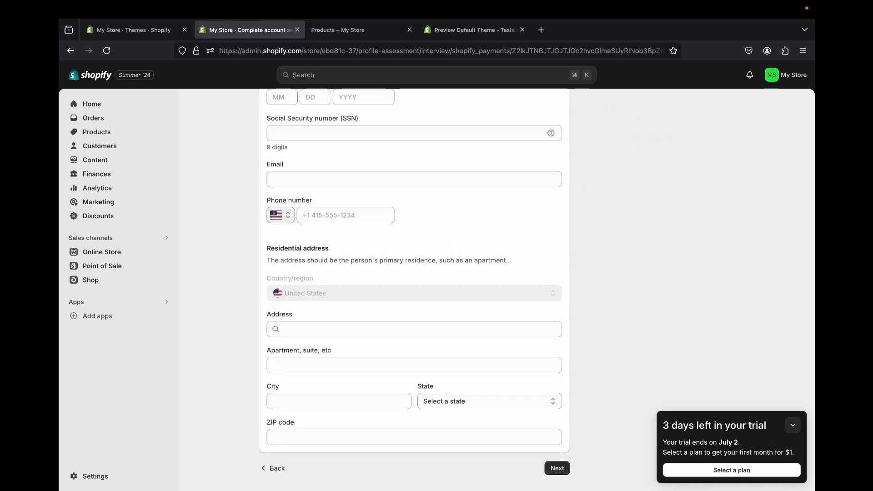
{"action": "scroll", "coordinate": [414, 282], "scroll_direction": "up", "scroll_amount": 3}
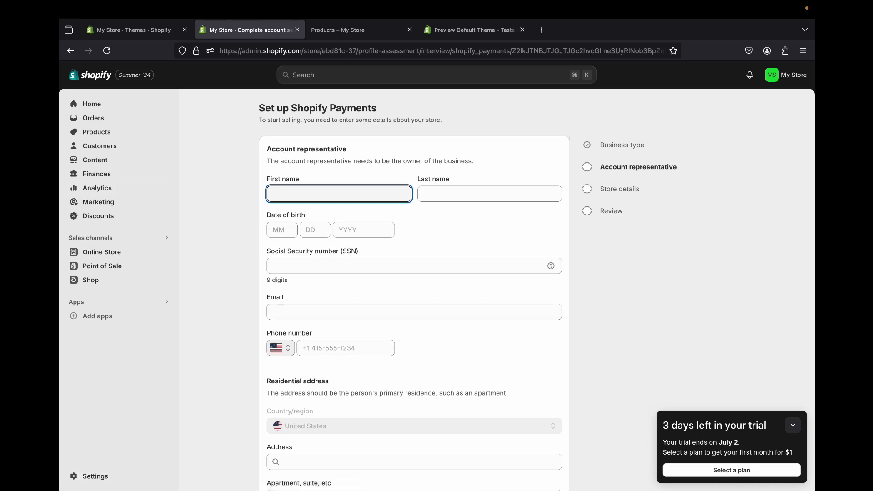
From the online store's themes page, view the Basic plan's review and subscribe page, and close it without subscribing.
{"action": "left_click", "coordinate": [101, 251]}
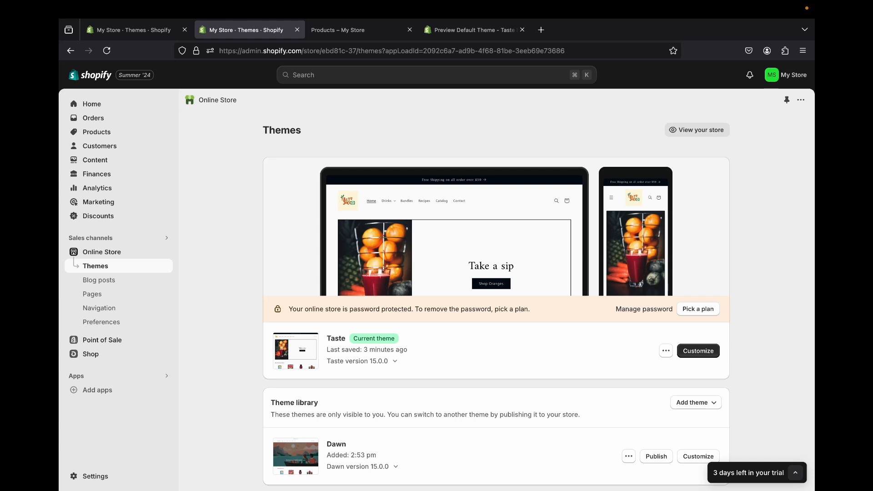
{"action": "left_click", "coordinate": [698, 309]}
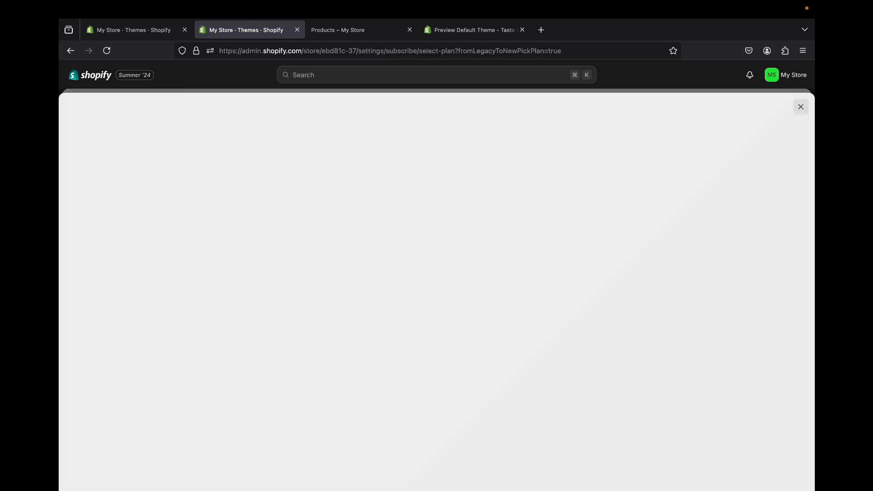
{"action": "left_click", "coordinate": [199, 236]}
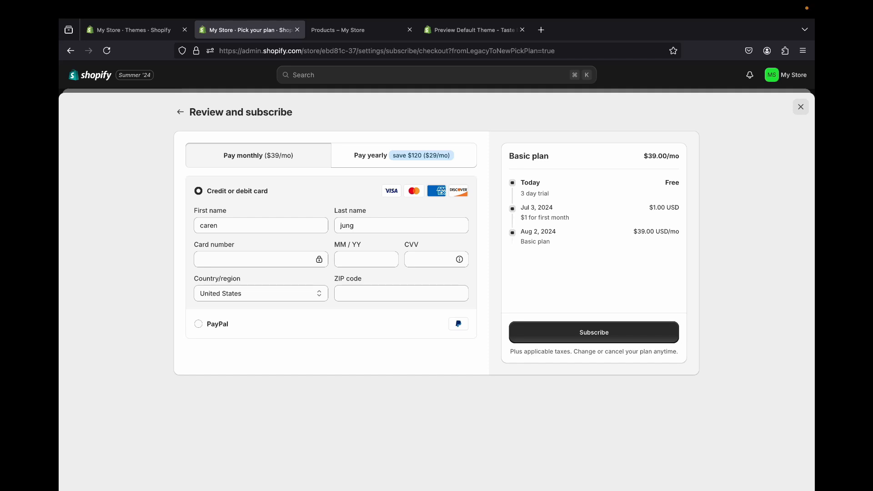
{"action": "left_click", "coordinate": [801, 107]}
Review the whole live home page from the Take a sip banner down to the footer and back up.
{"action": "scroll", "coordinate": [436, 276], "scroll_direction": "down", "scroll_amount": 5}
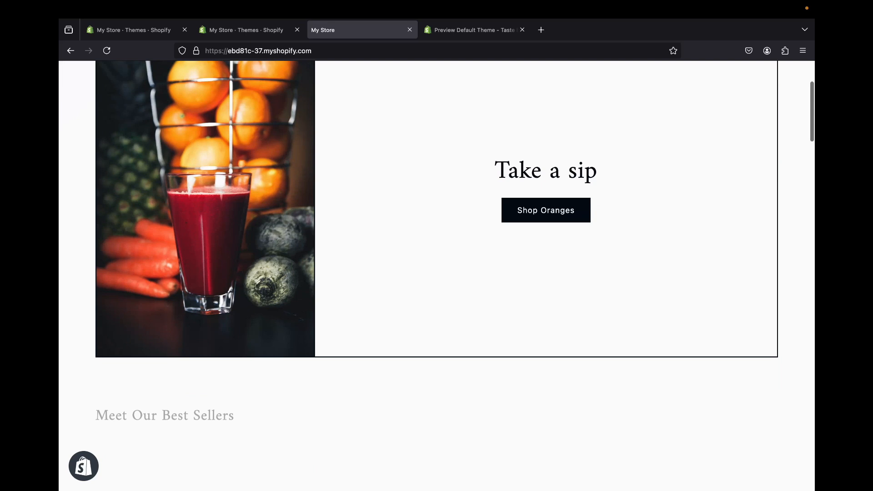
{"action": "scroll", "coordinate": [205, 182], "scroll_direction": "down", "scroll_amount": 10}
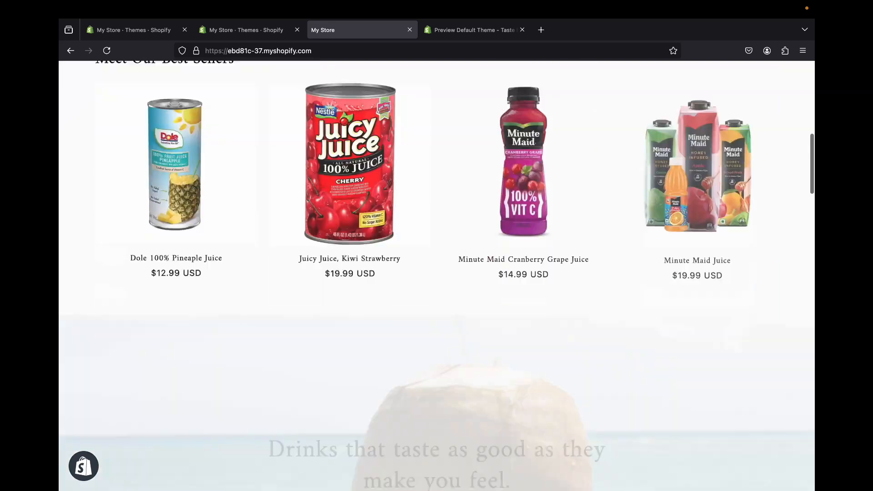
{"action": "scroll", "coordinate": [204, 182], "scroll_direction": "down", "scroll_amount": 15}
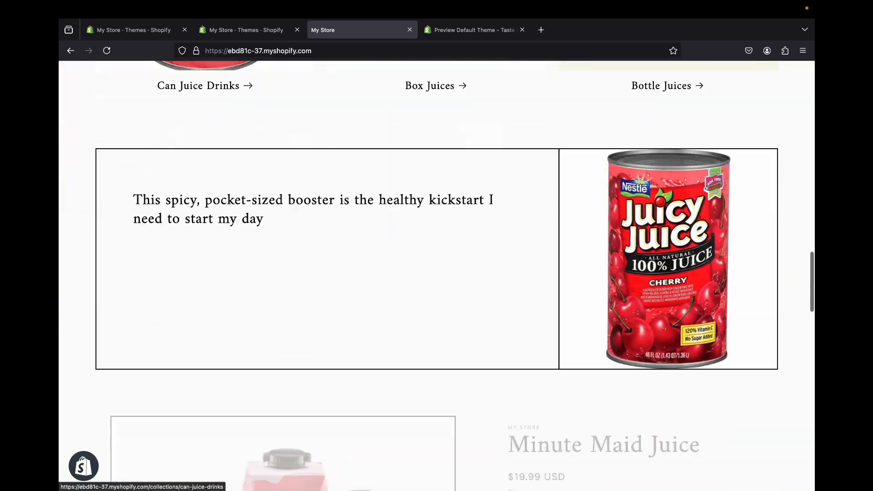
{"action": "scroll", "coordinate": [204, 182], "scroll_direction": "down", "scroll_amount": 15}
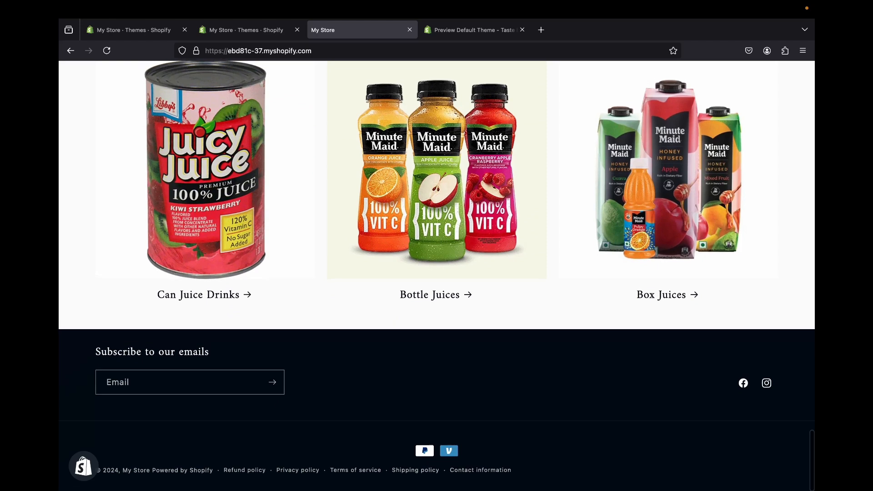
{"action": "scroll", "coordinate": [205, 181], "scroll_direction": "up", "scroll_amount": 15}
{"action": "scroll", "coordinate": [205, 182], "scroll_direction": "up", "scroll_amount": 10}
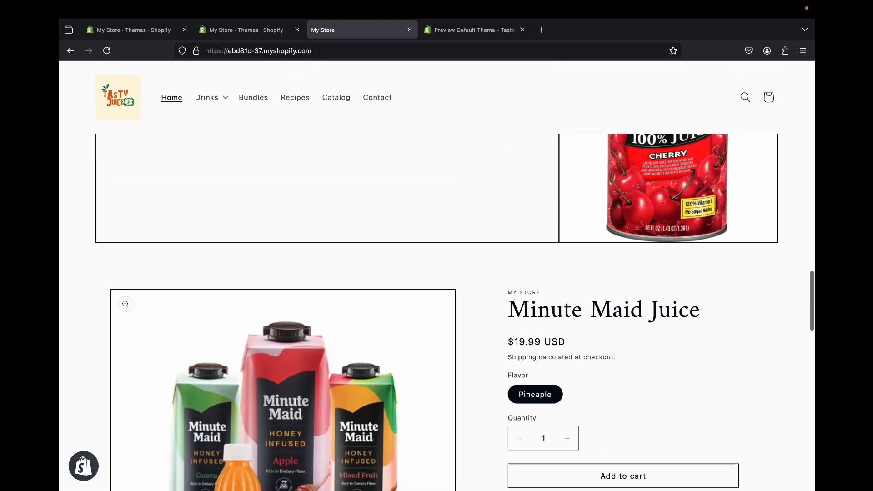
{"action": "scroll", "coordinate": [437, 273], "scroll_direction": "up", "scroll_amount": 10}
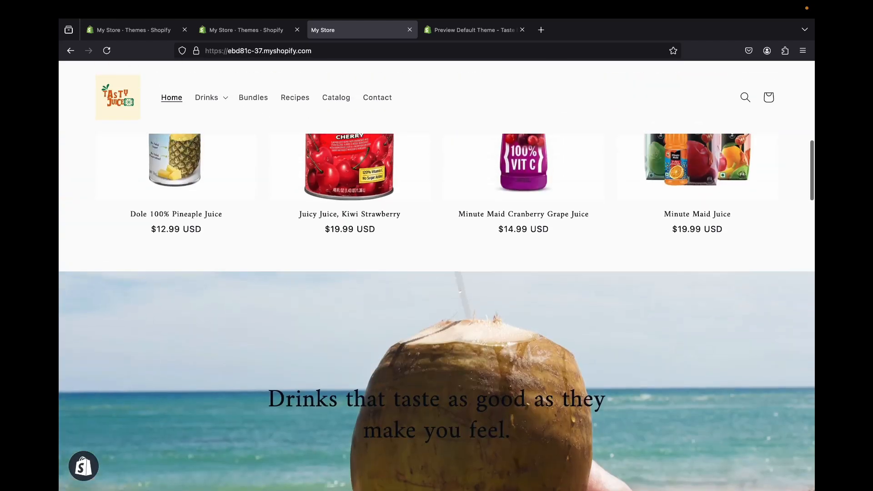